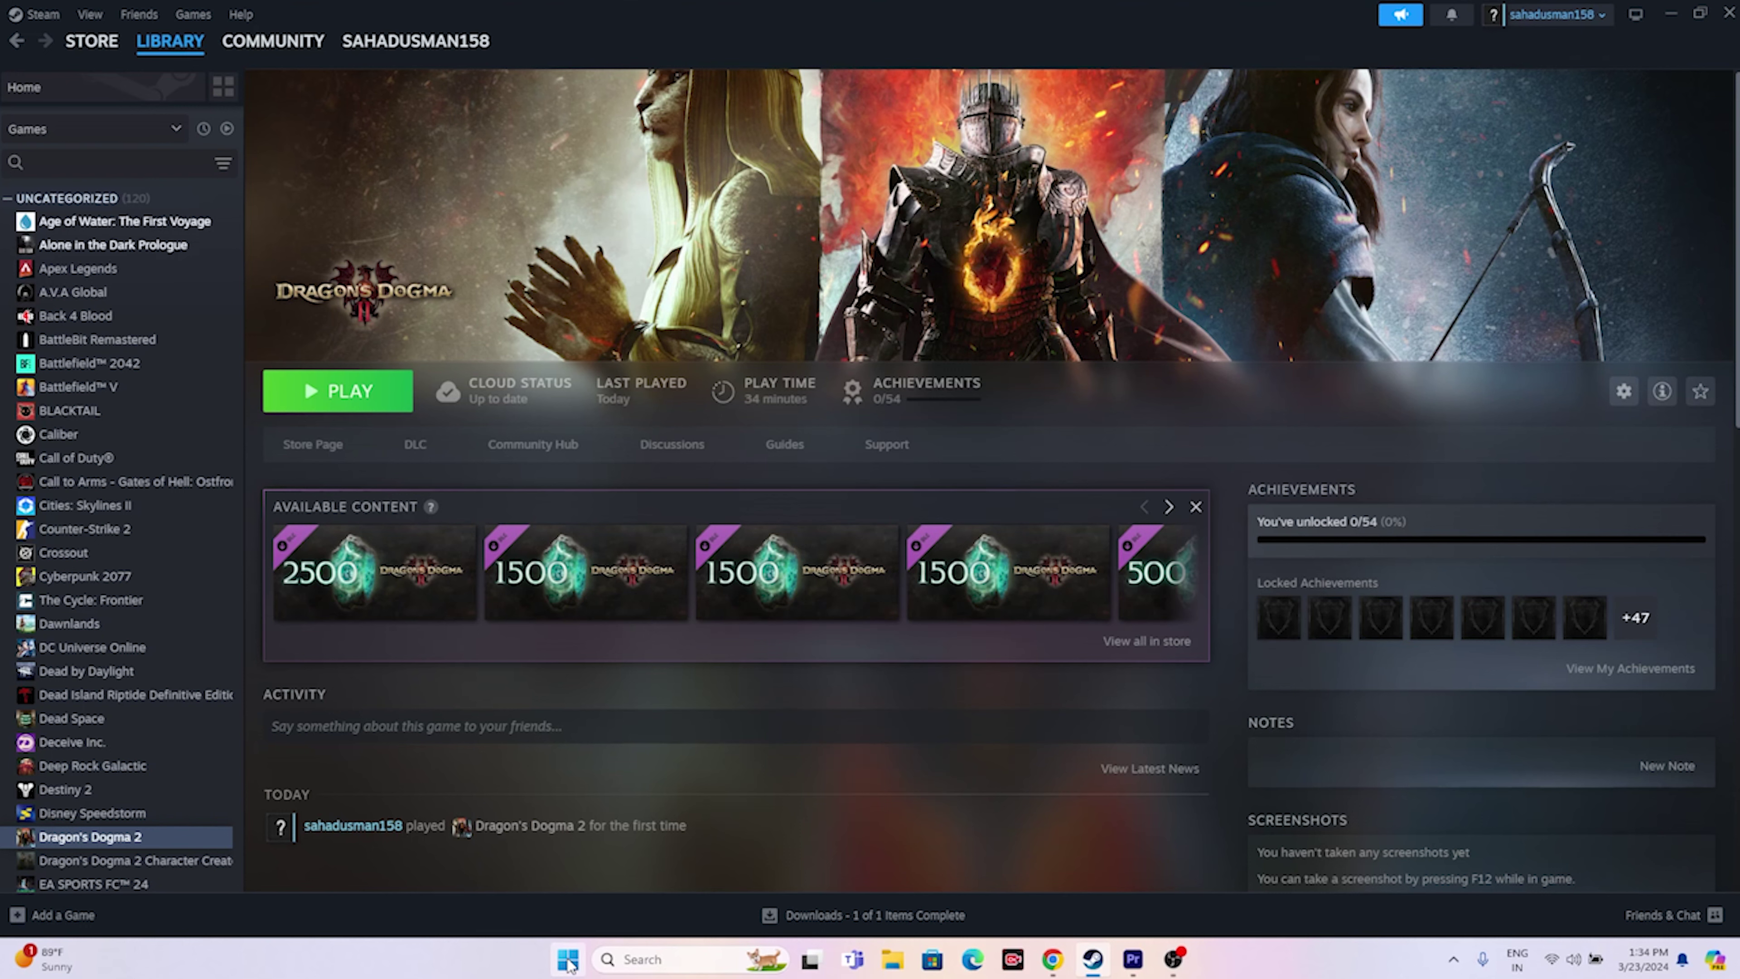
# Bring up the Windows power options and choose Restart for the computer.
pyautogui.click(568, 959)
pyautogui.click(1095, 896)
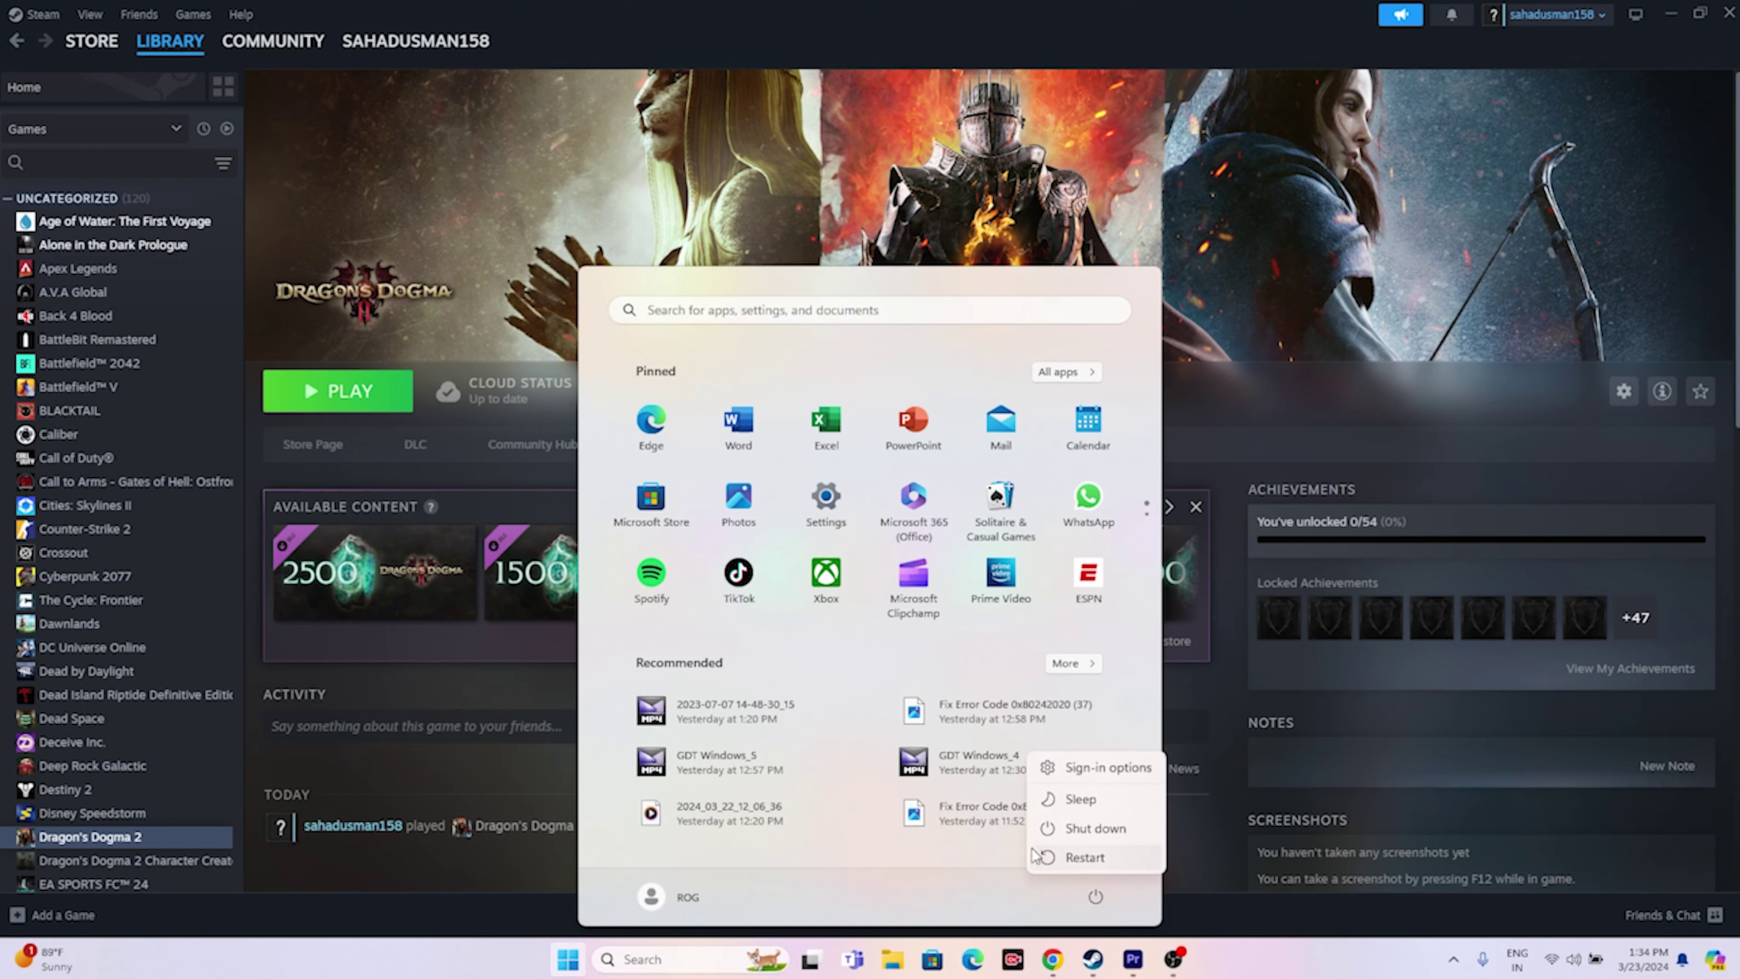
pyautogui.click(1073, 858)
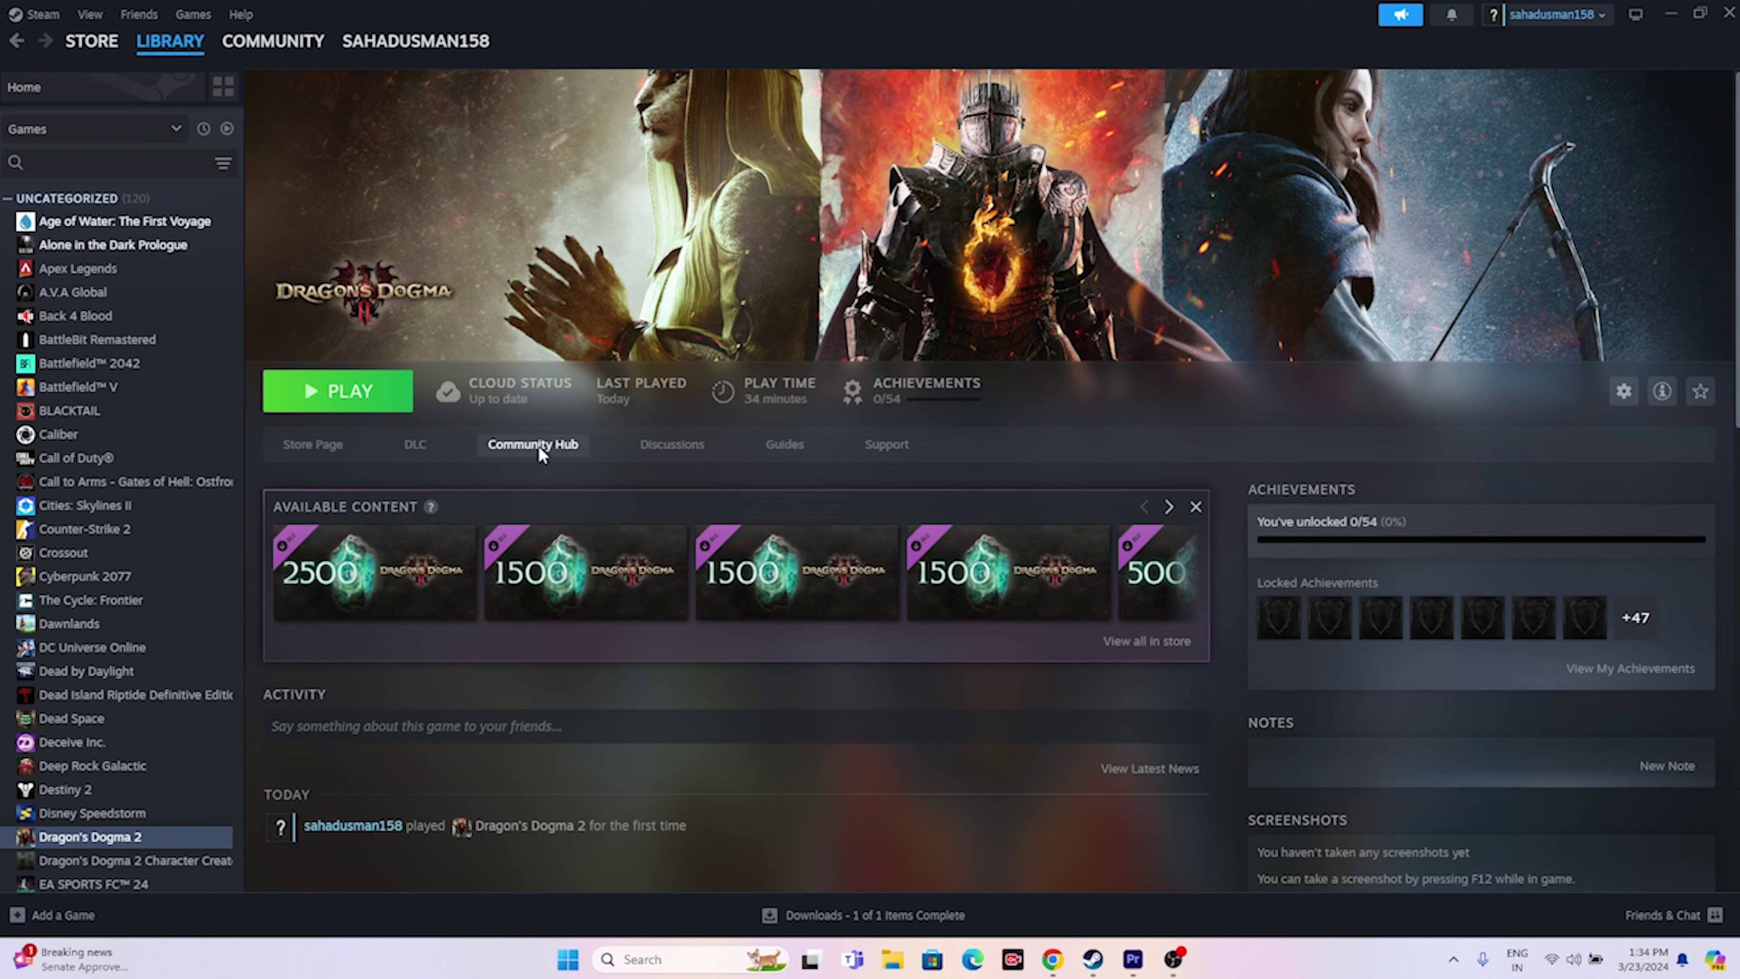
# Browse to the installed files of Dragon's Dogma 2 through its Steam properties and select the DD2 application.
pyautogui.scroll(-8, 148, 302)
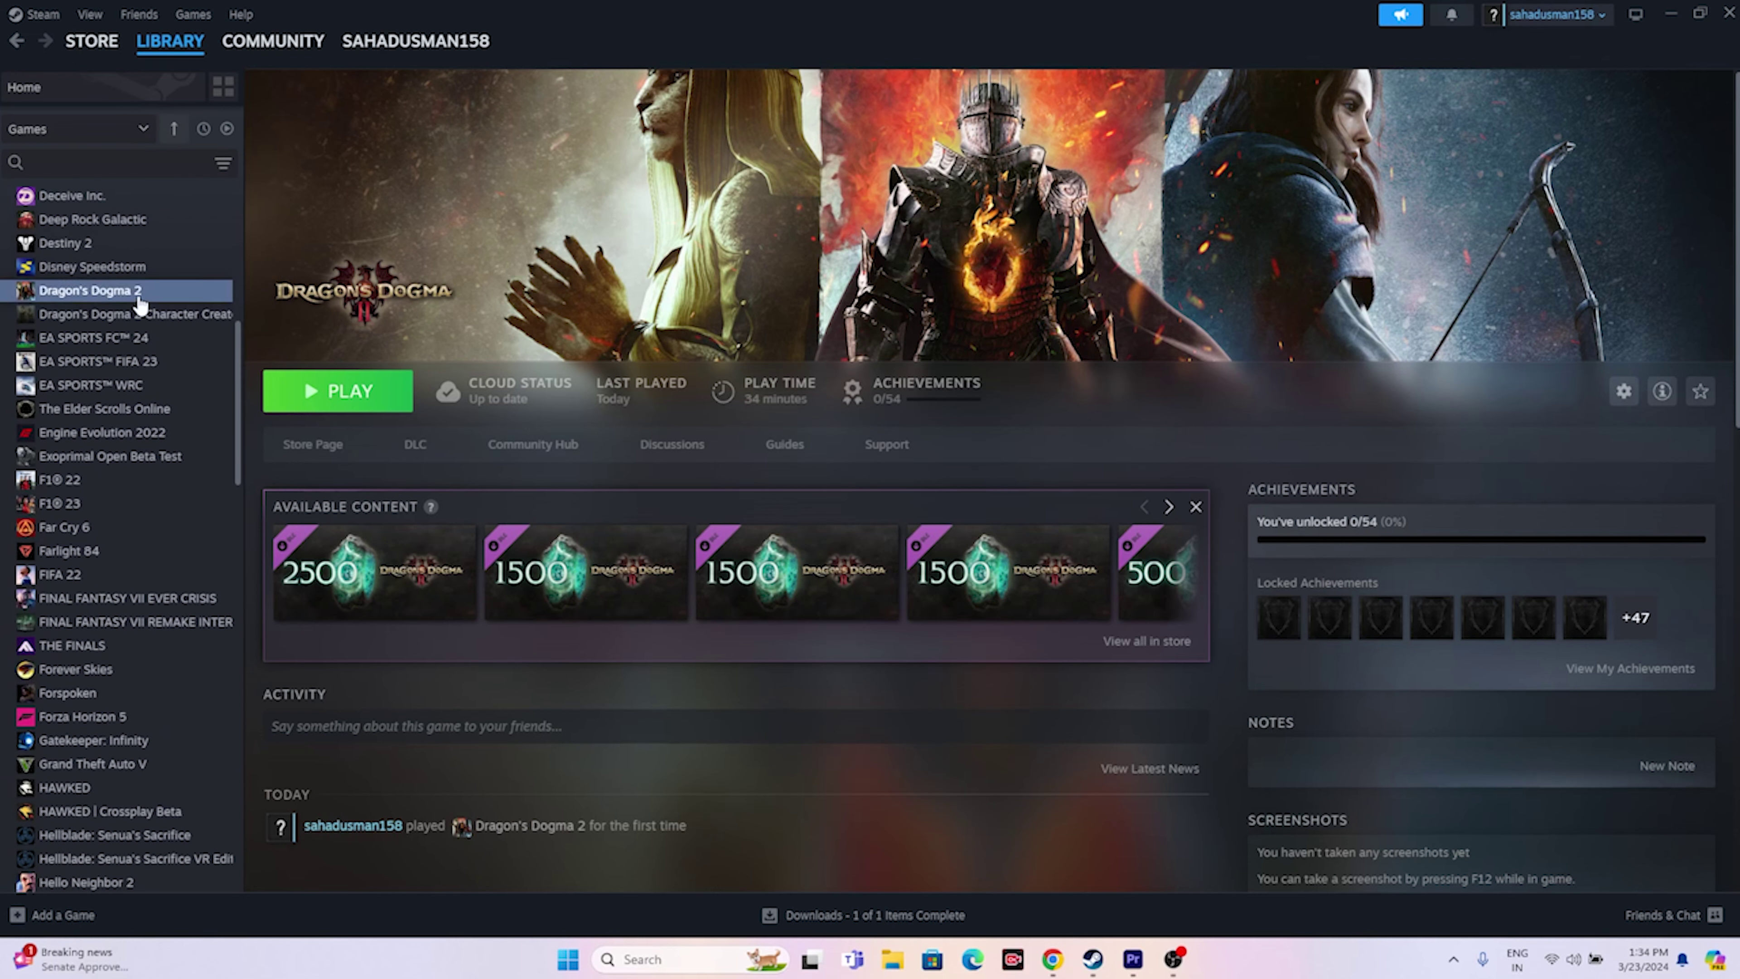
pyautogui.rightClick(142, 297)
pyautogui.click(177, 442)
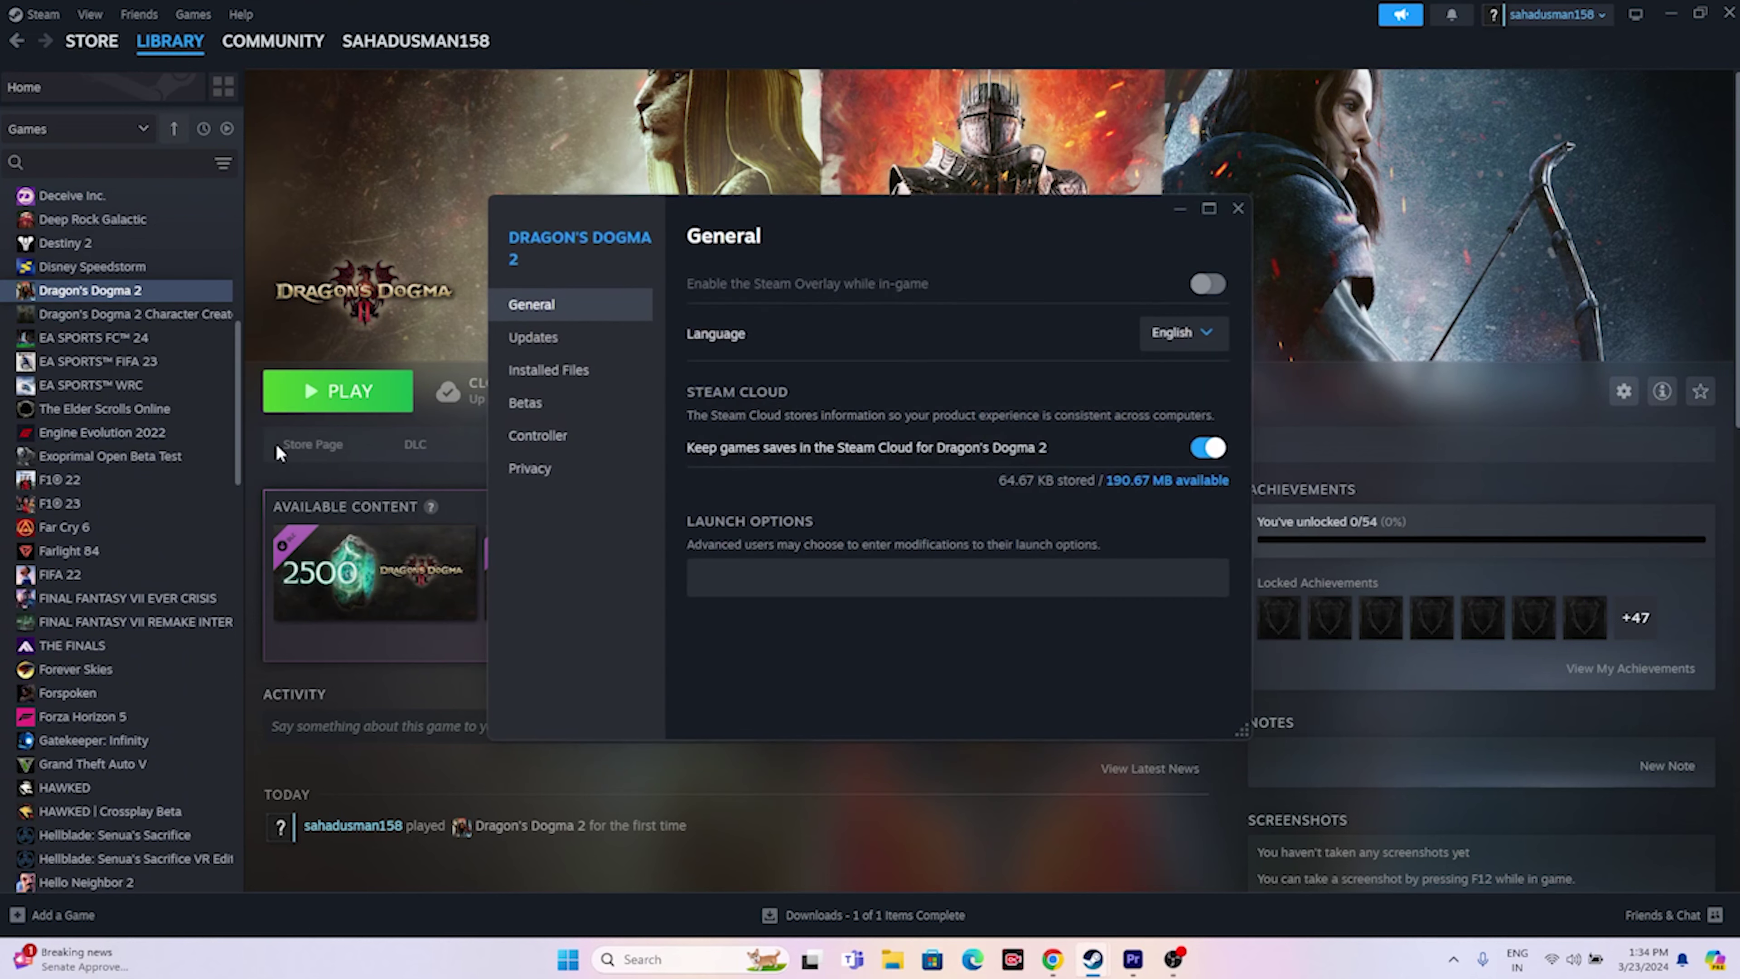
pyautogui.click(575, 383)
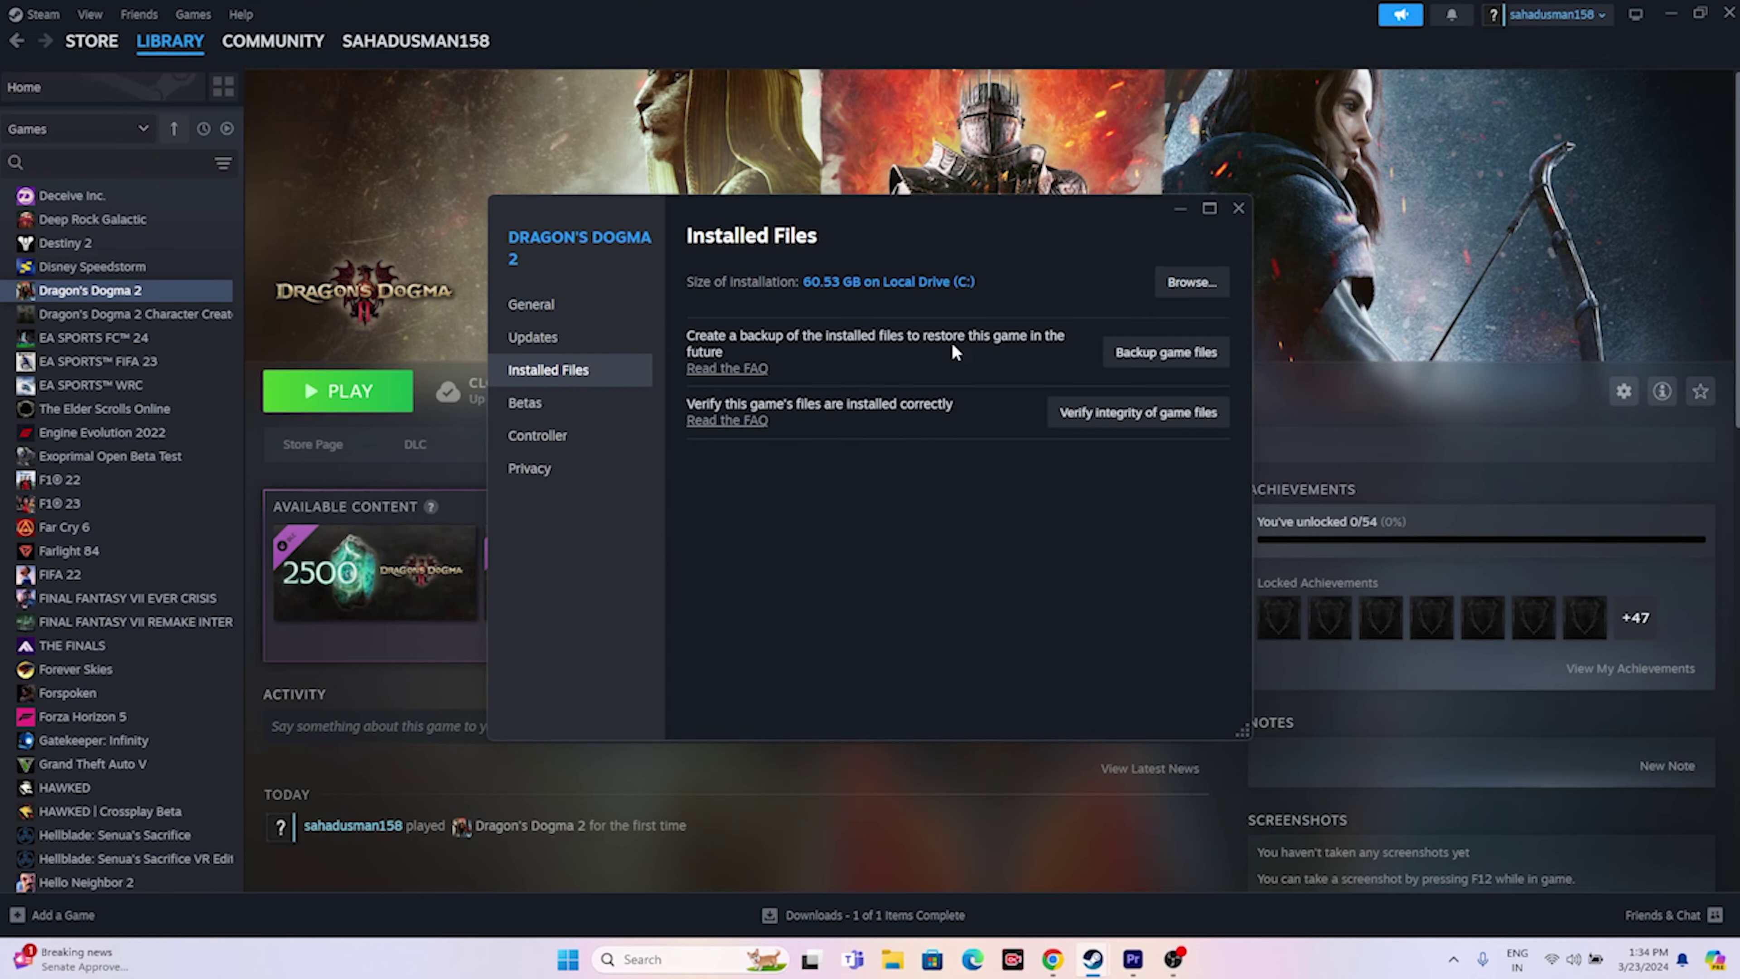
pyautogui.click(1193, 282)
pyautogui.click(984, 14)
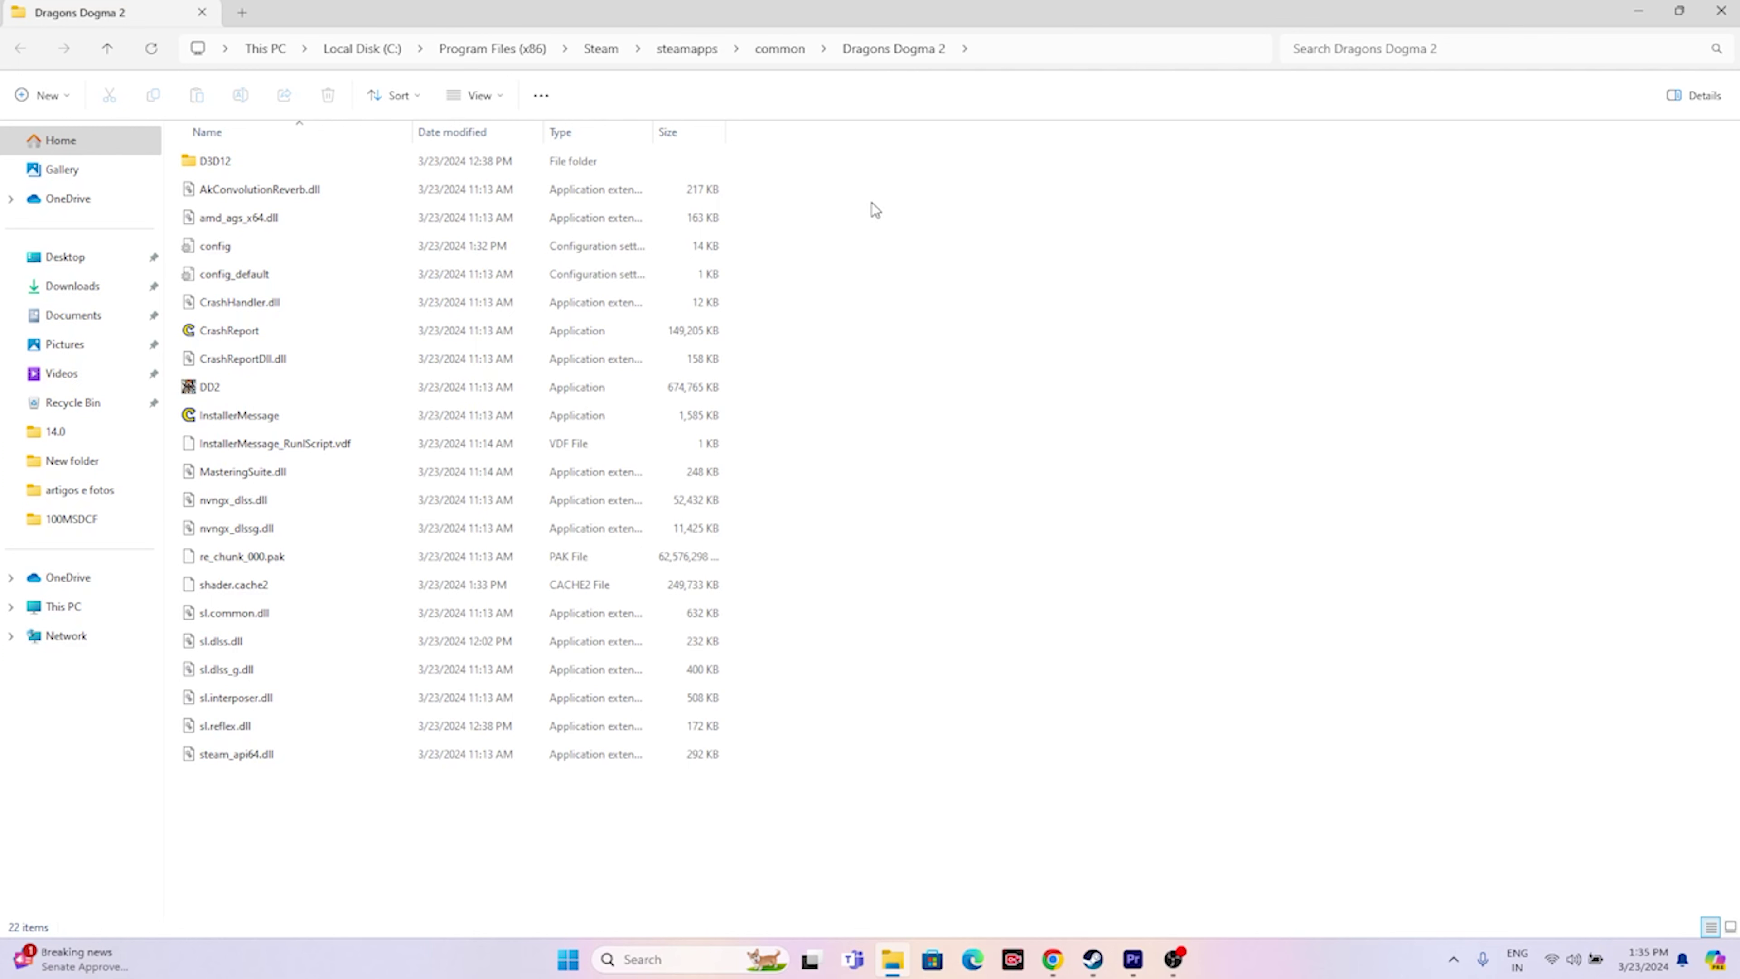
pyautogui.click(188, 388)
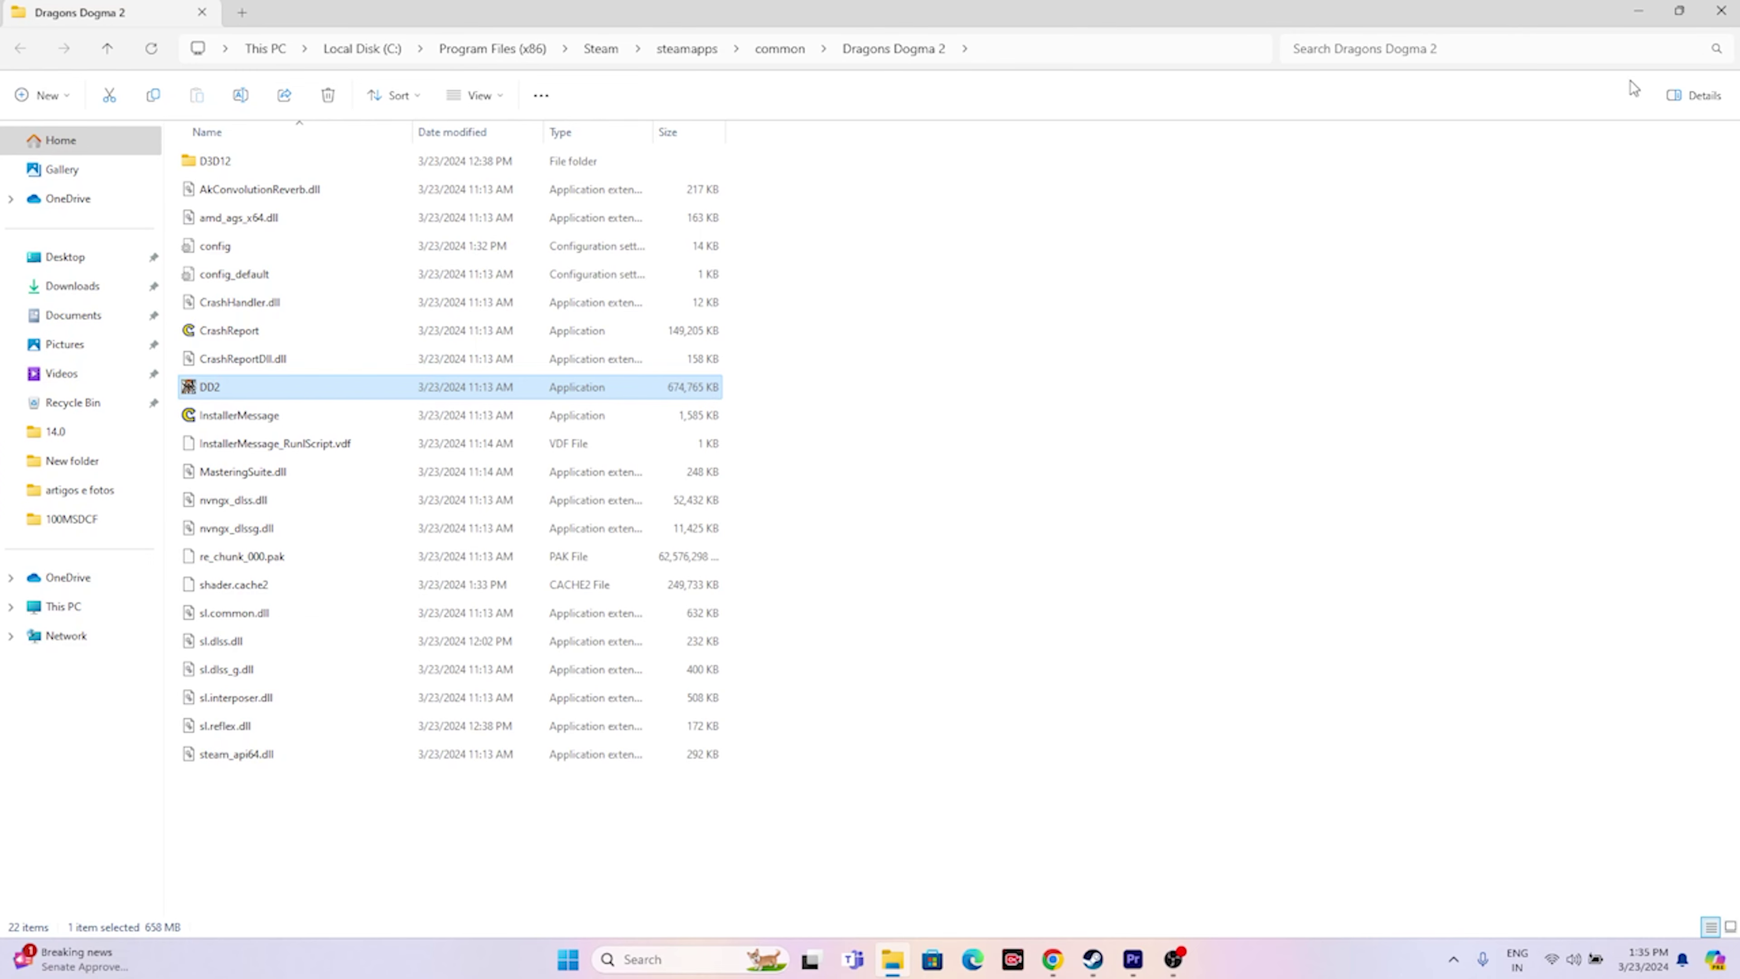
# Close the game folder and the Dragon's Dogma 2 properties, and minimize Steam.
pyautogui.click(1721, 11)
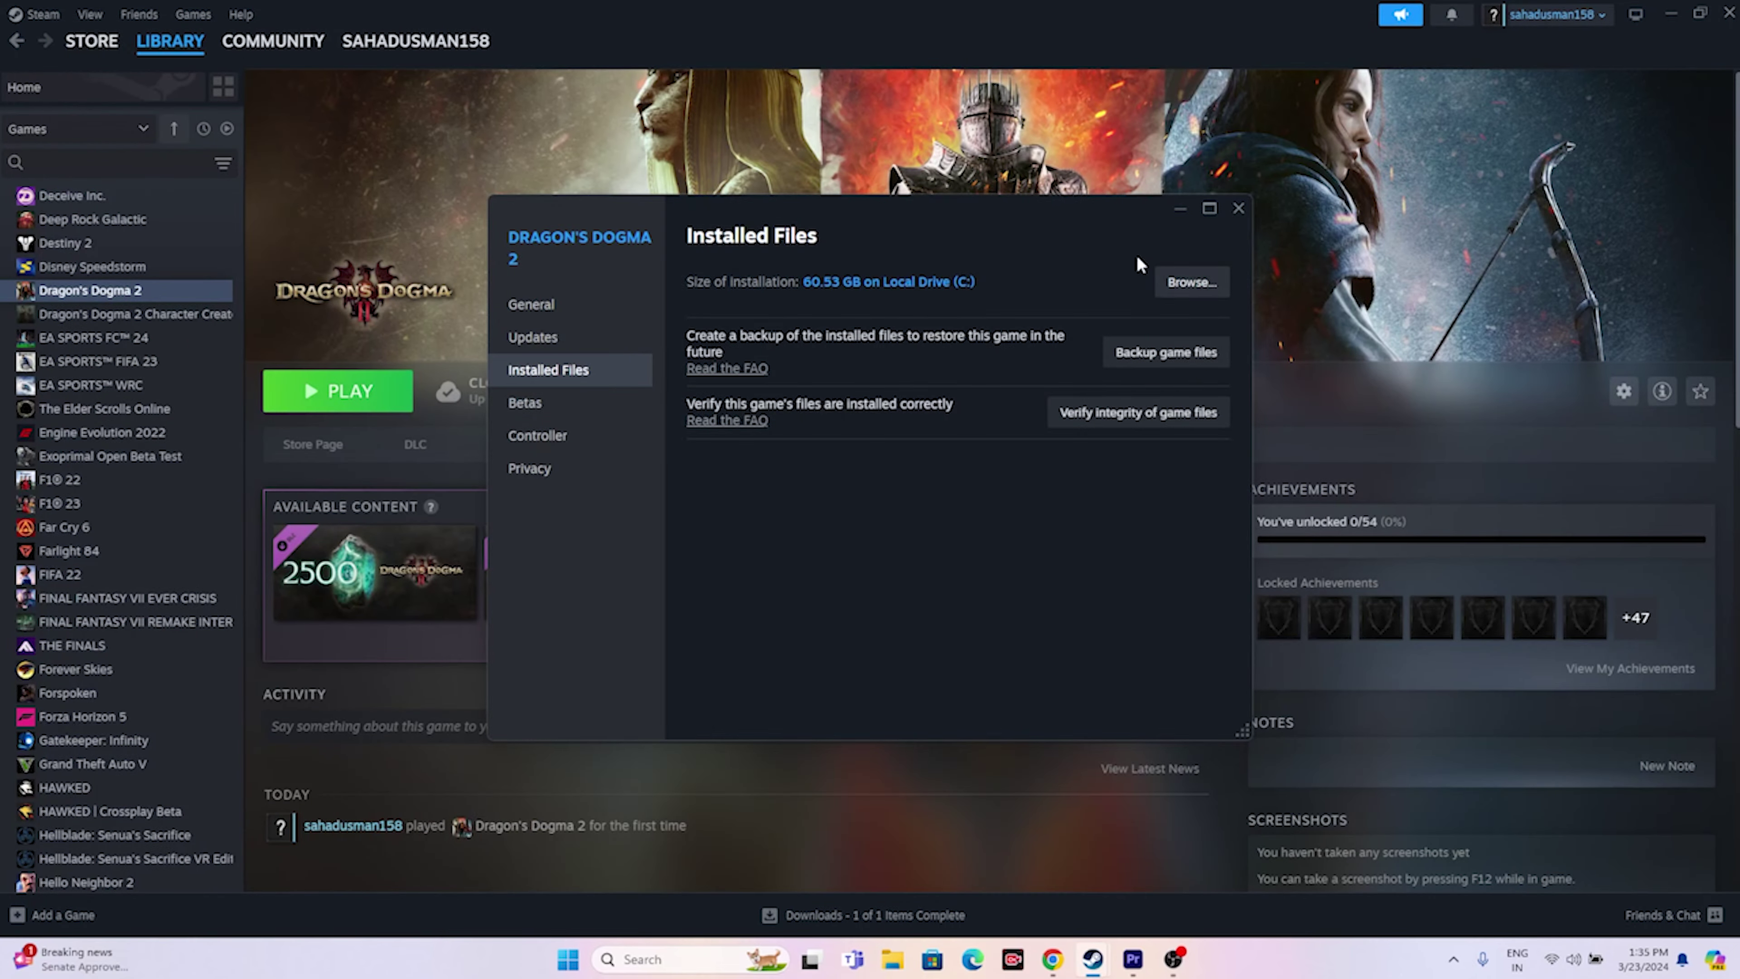
pyautogui.click(1241, 208)
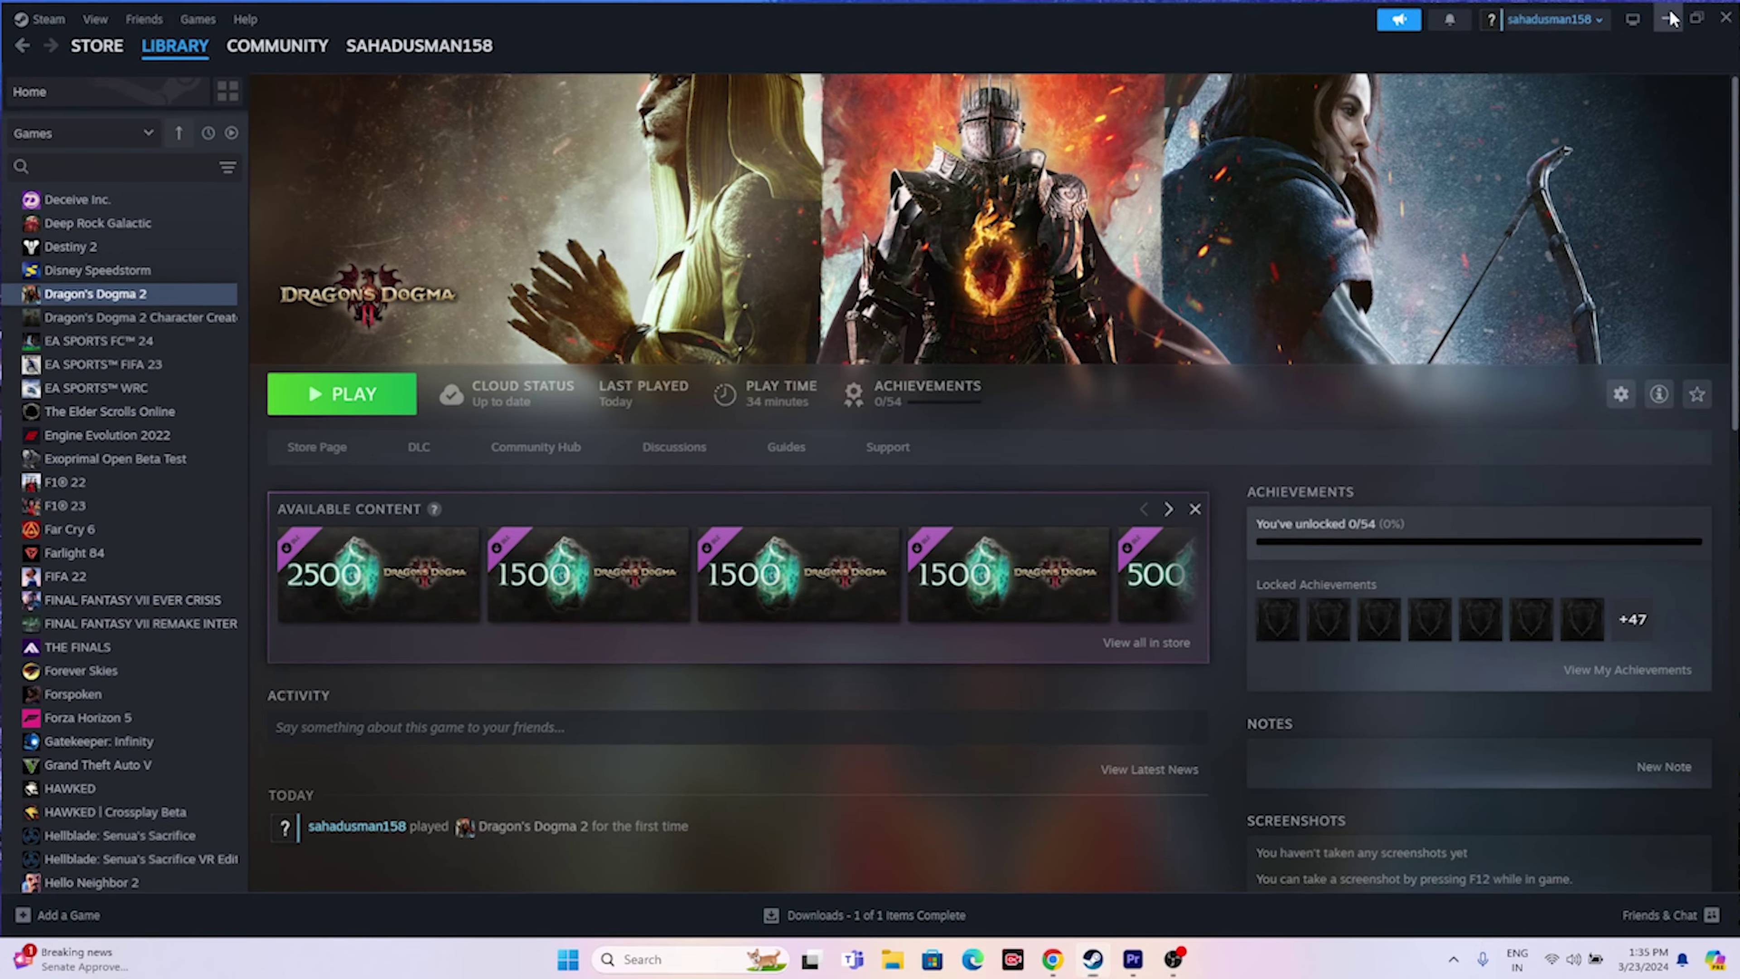
pyautogui.click(1671, 13)
# In File Explorer, open the folder C:\Program Files (x86)\Steam\steamapps\common\Dragons Dogma 2.
pyautogui.click(892, 959)
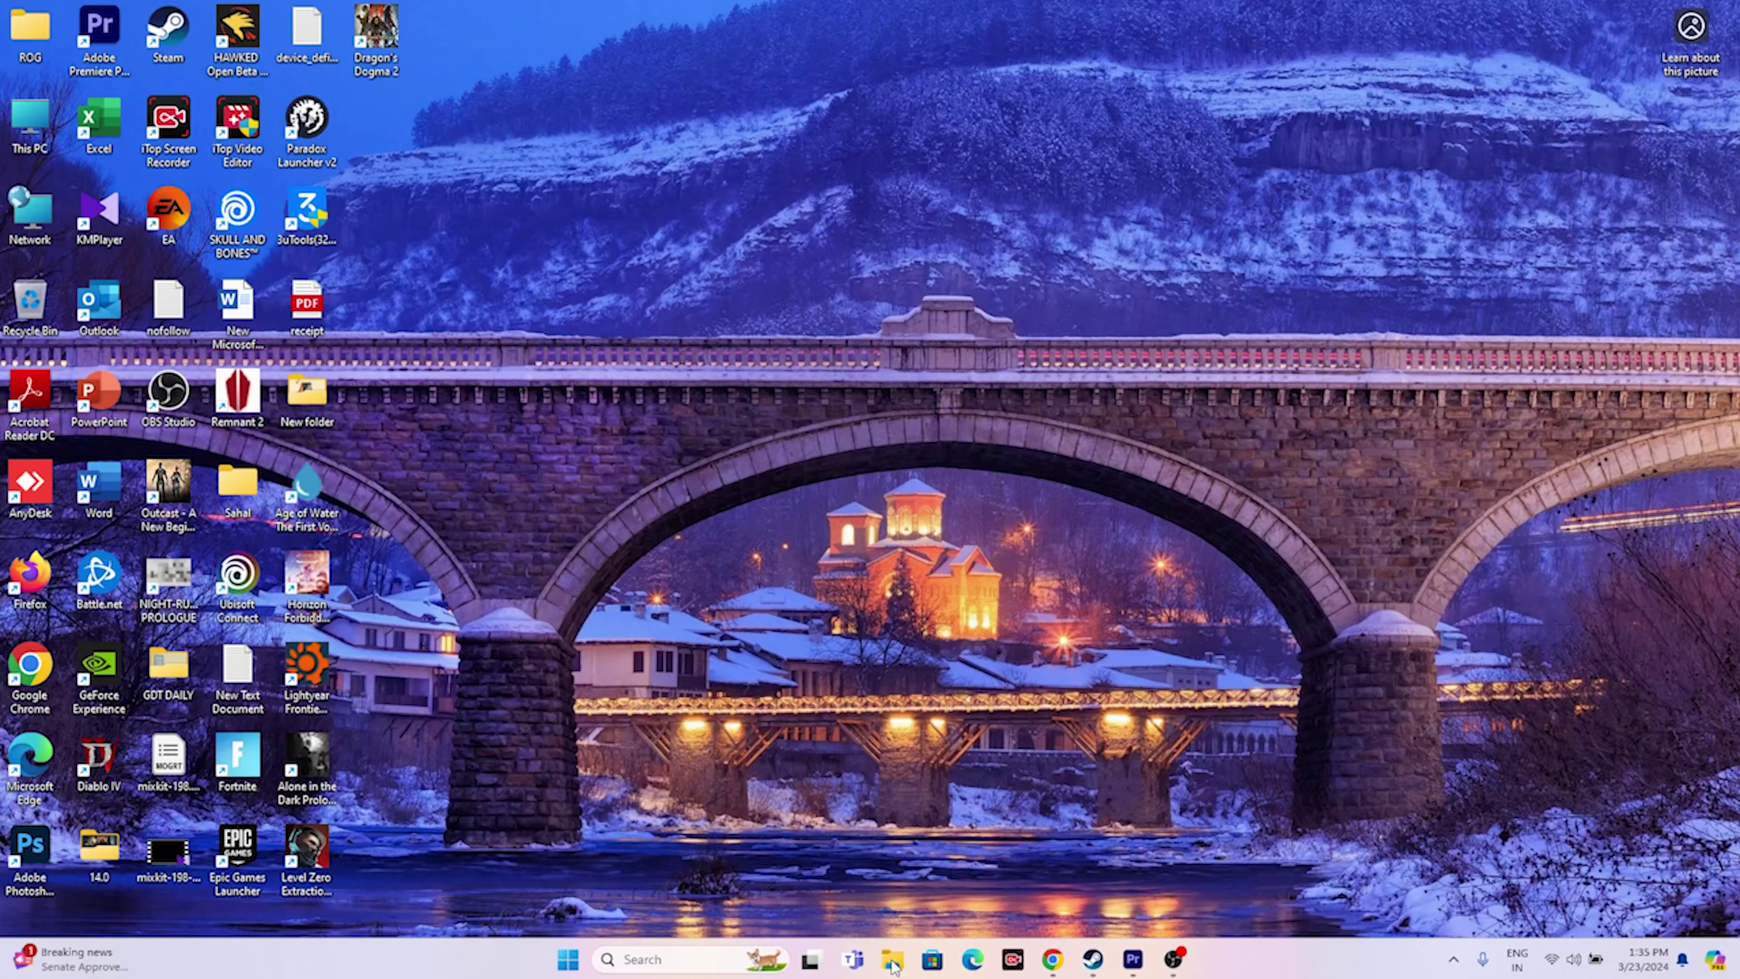
pyautogui.click(88, 605)
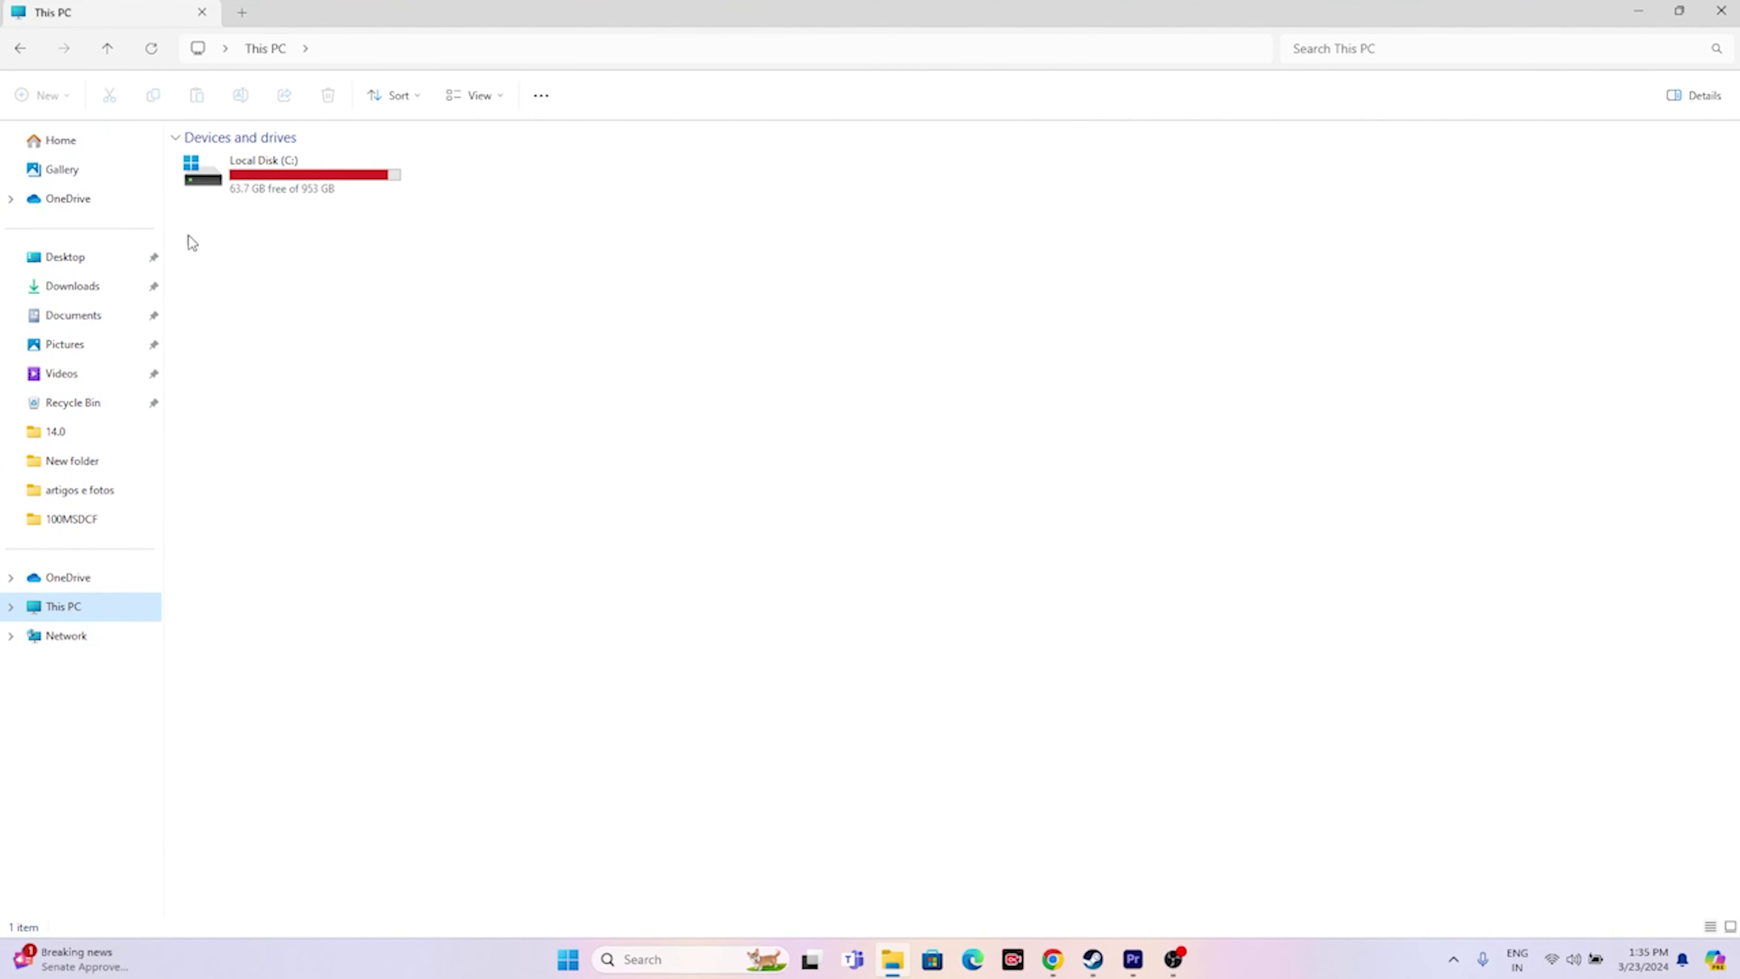
pyautogui.doubleClick(261, 173)
pyautogui.doubleClick(260, 332)
pyautogui.scroll(-3, 239, 620)
pyautogui.doubleClick(221, 619)
pyautogui.scroll(-1, 246, 473)
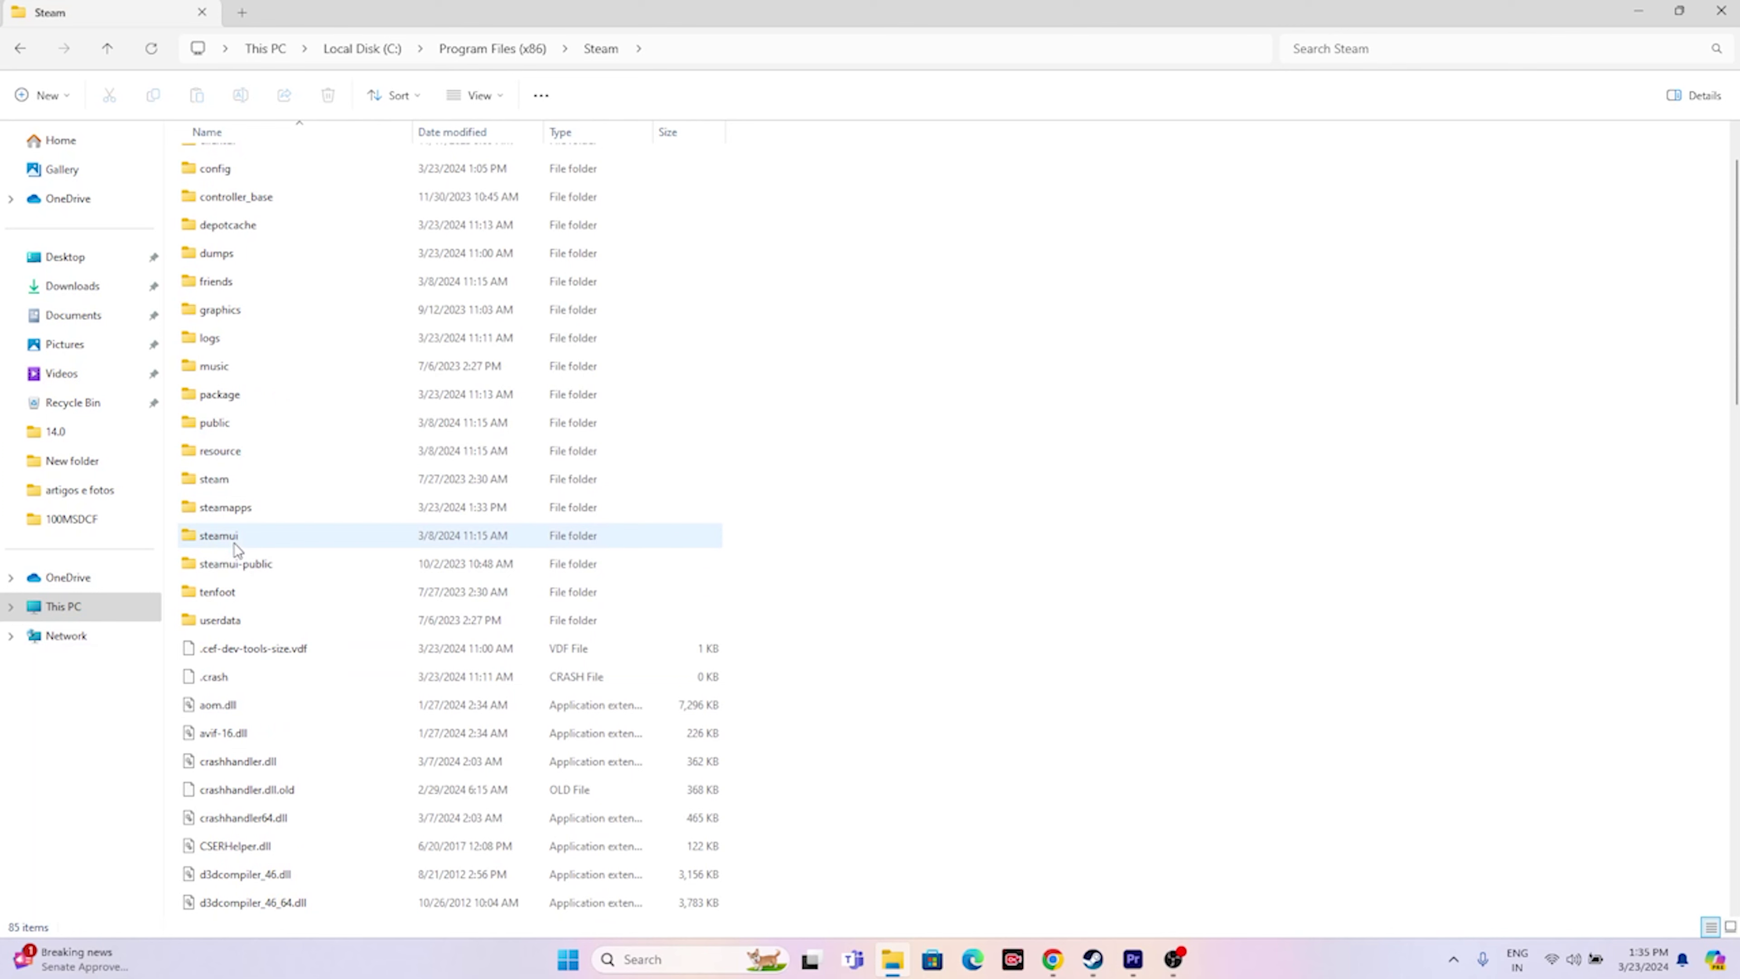
pyautogui.doubleClick(230, 507)
pyautogui.doubleClick(228, 161)
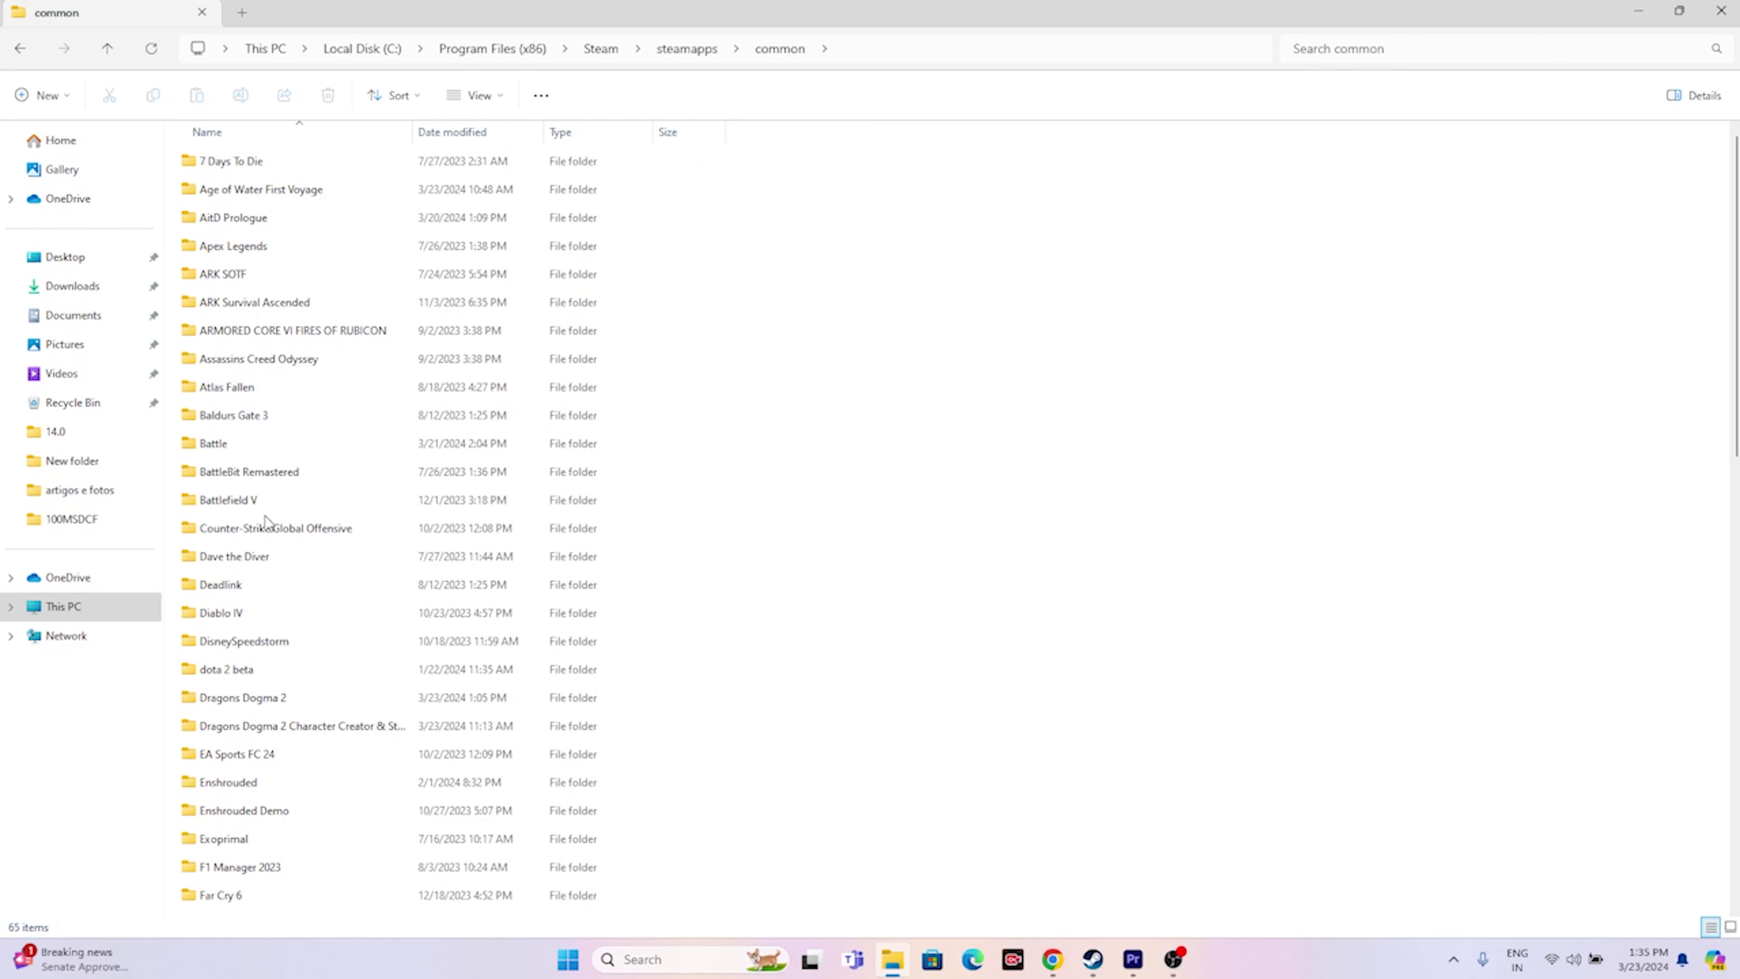
pyautogui.doubleClick(286, 705)
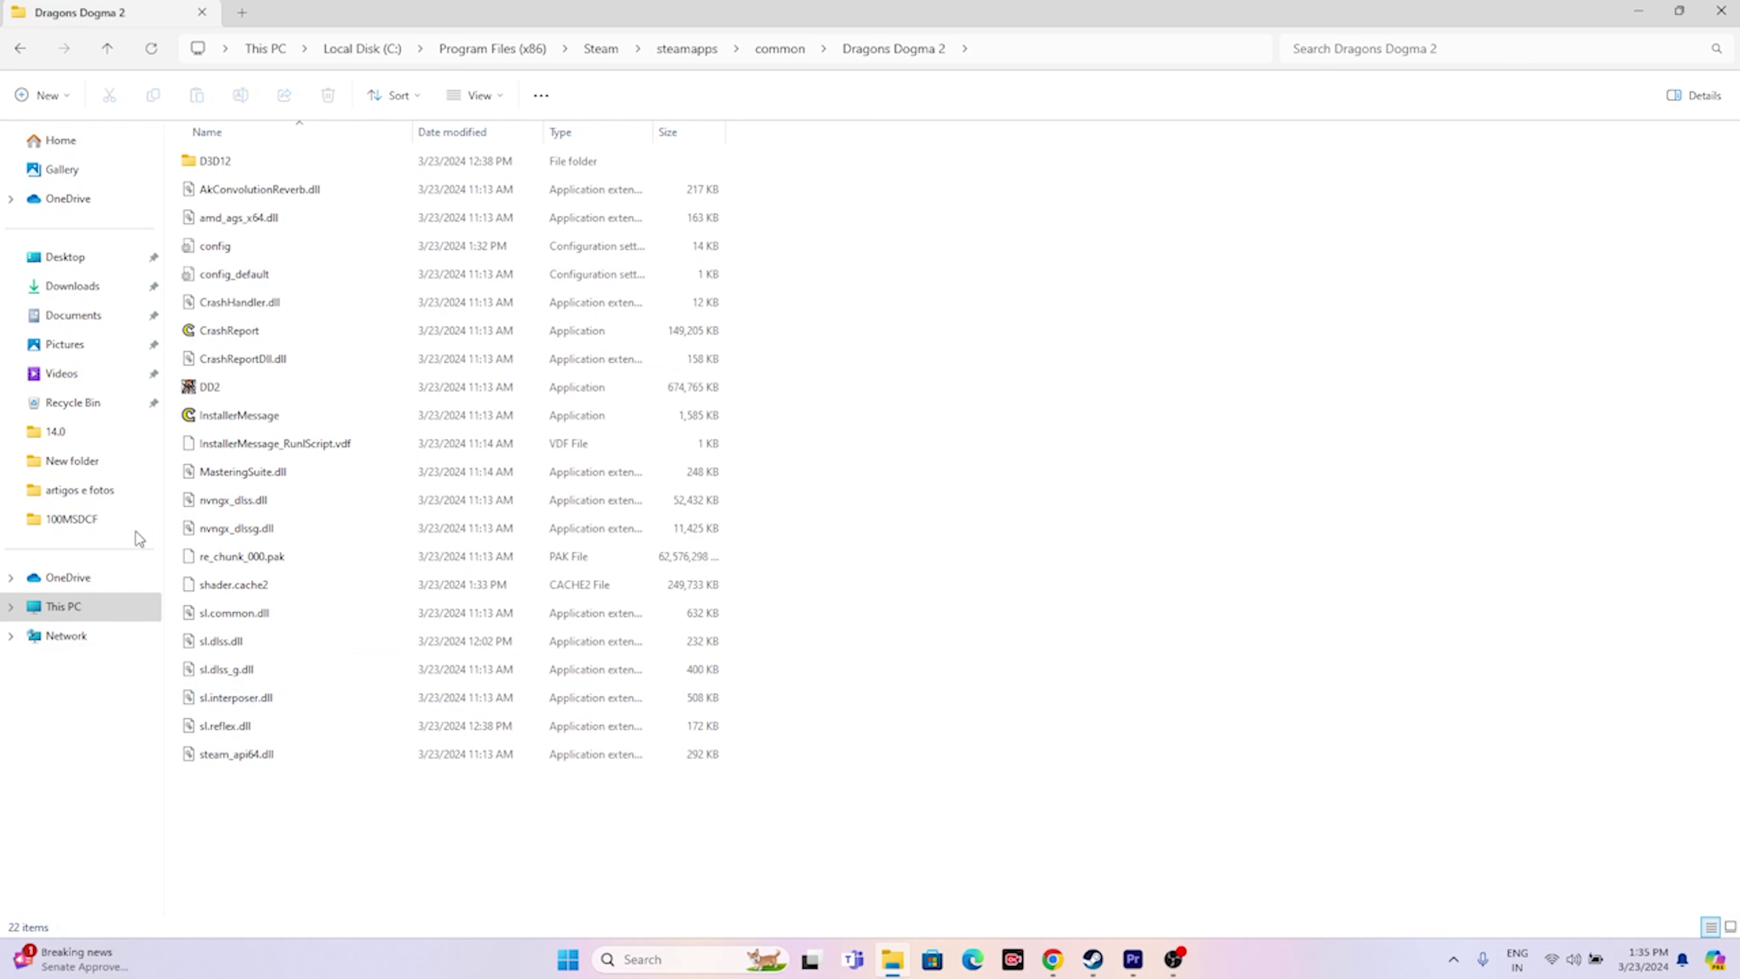
# Set the DD2 application to run as an administrator in its compatibility properties and apply the change.
pyautogui.click(582, 395)
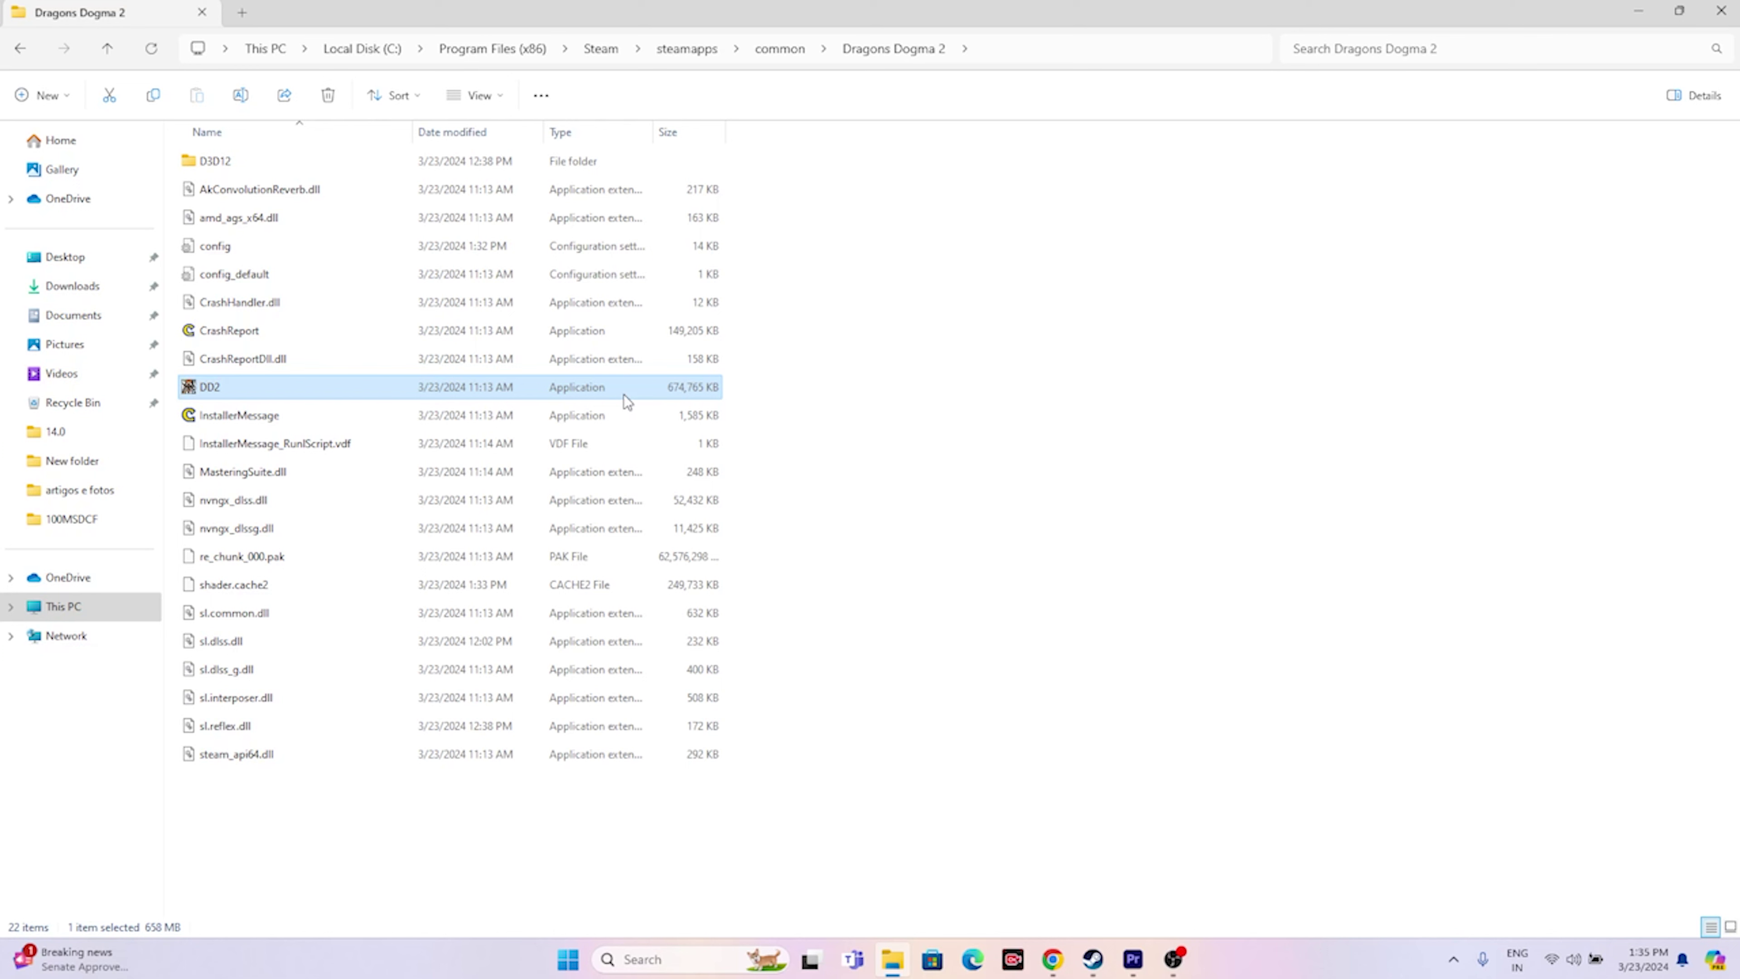
pyautogui.rightClick(460, 389)
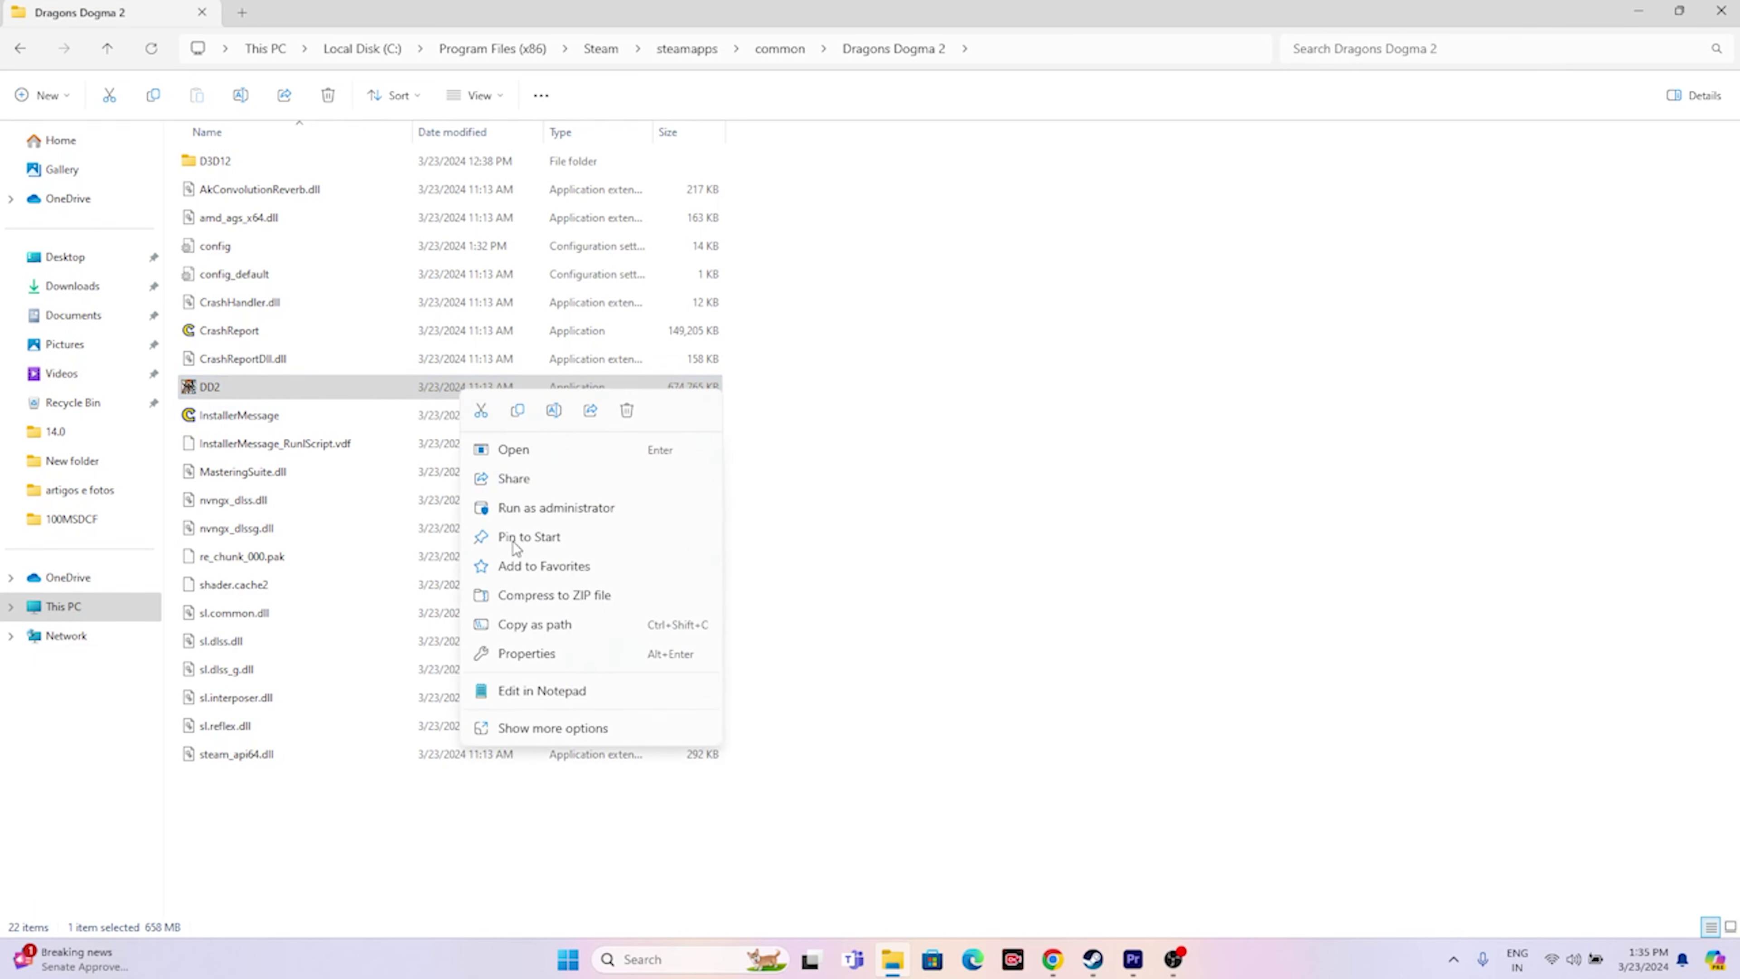
pyautogui.click(526, 732)
pyautogui.click(528, 824)
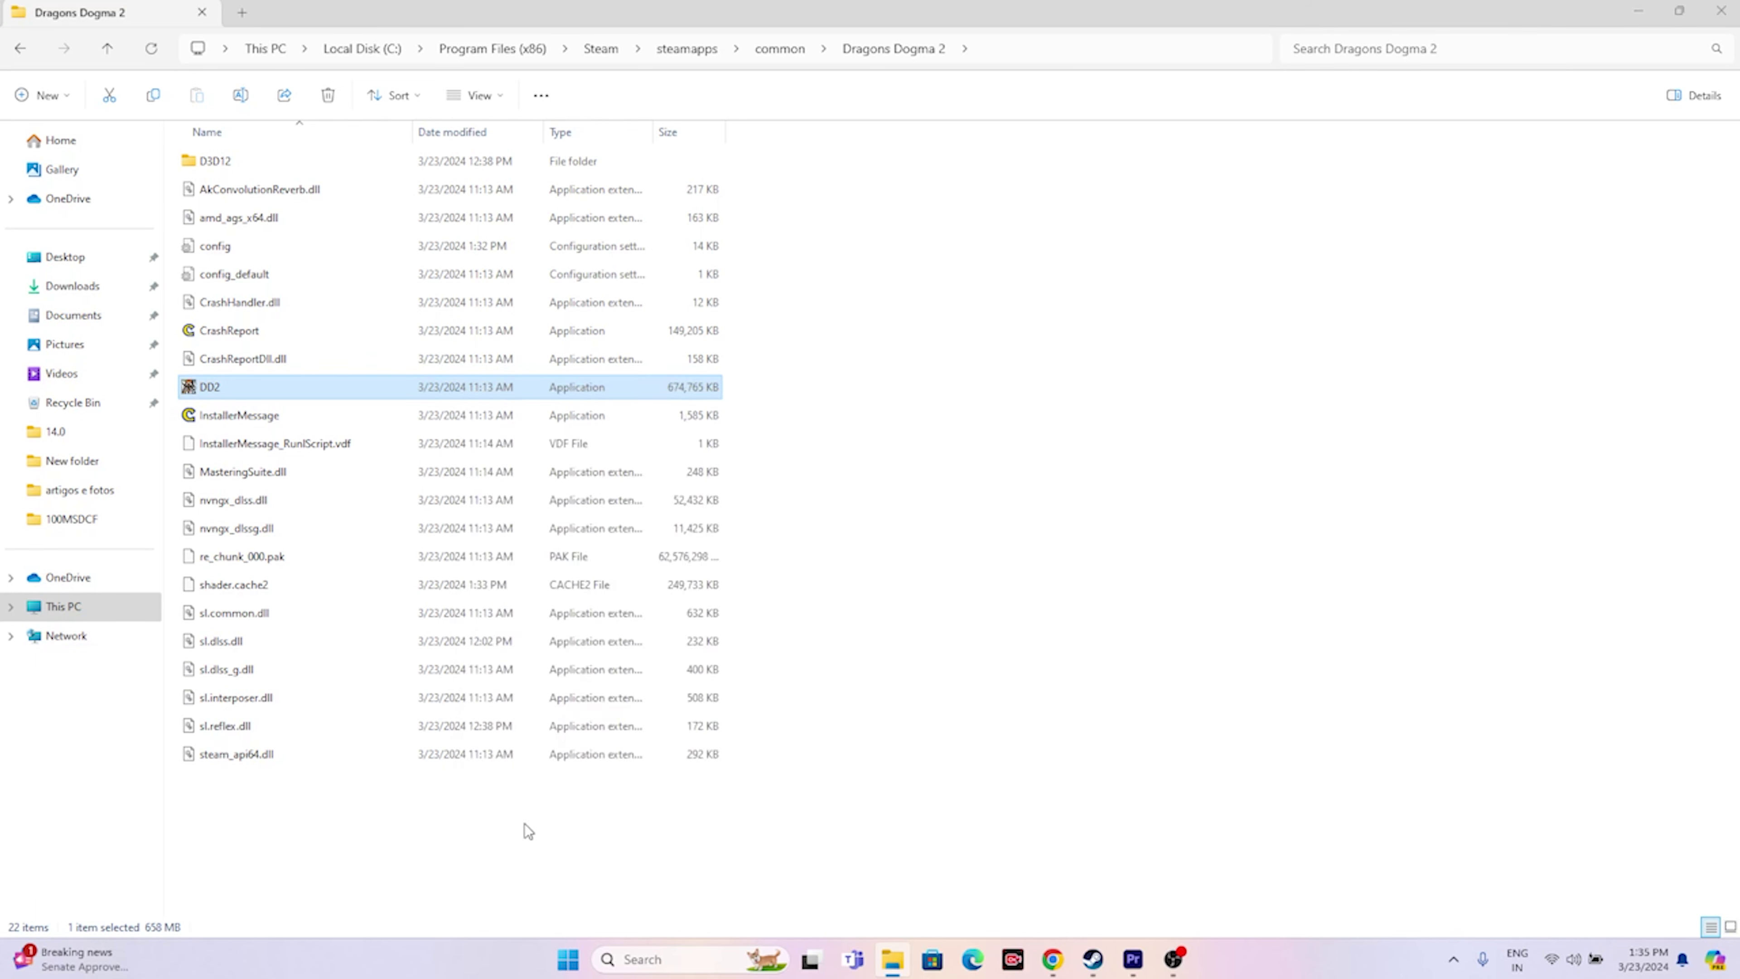
pyautogui.click(625, 451)
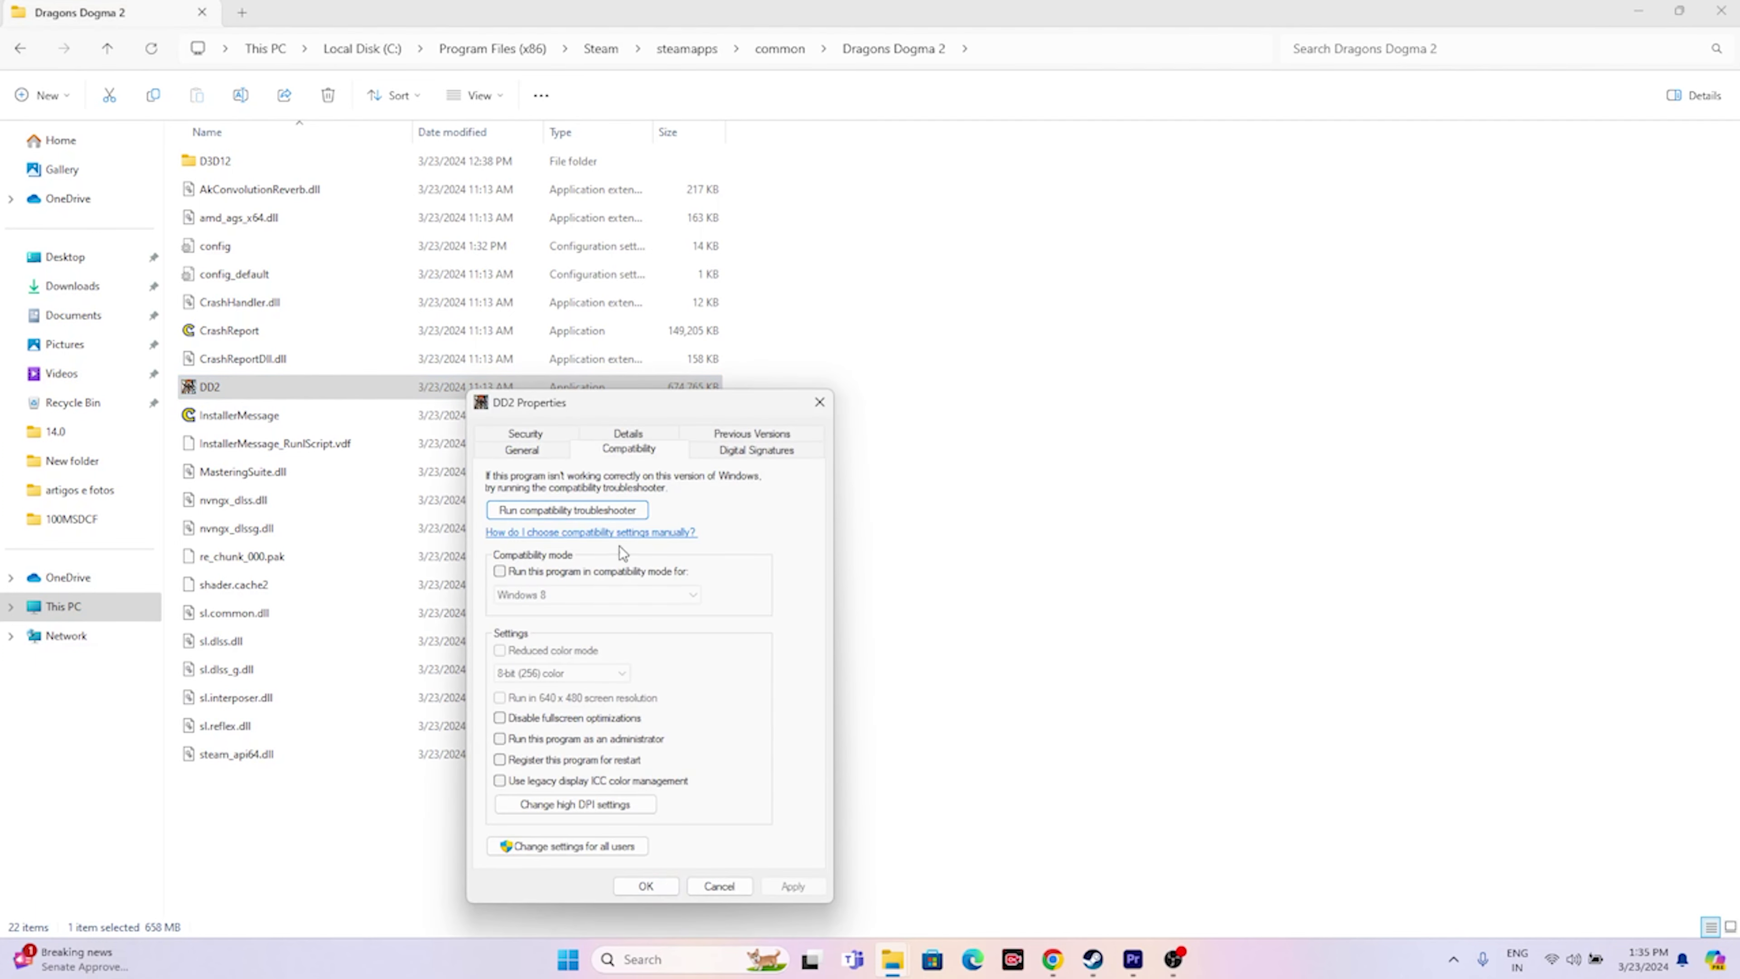
pyautogui.click(501, 739)
pyautogui.click(792, 886)
pyautogui.click(645, 886)
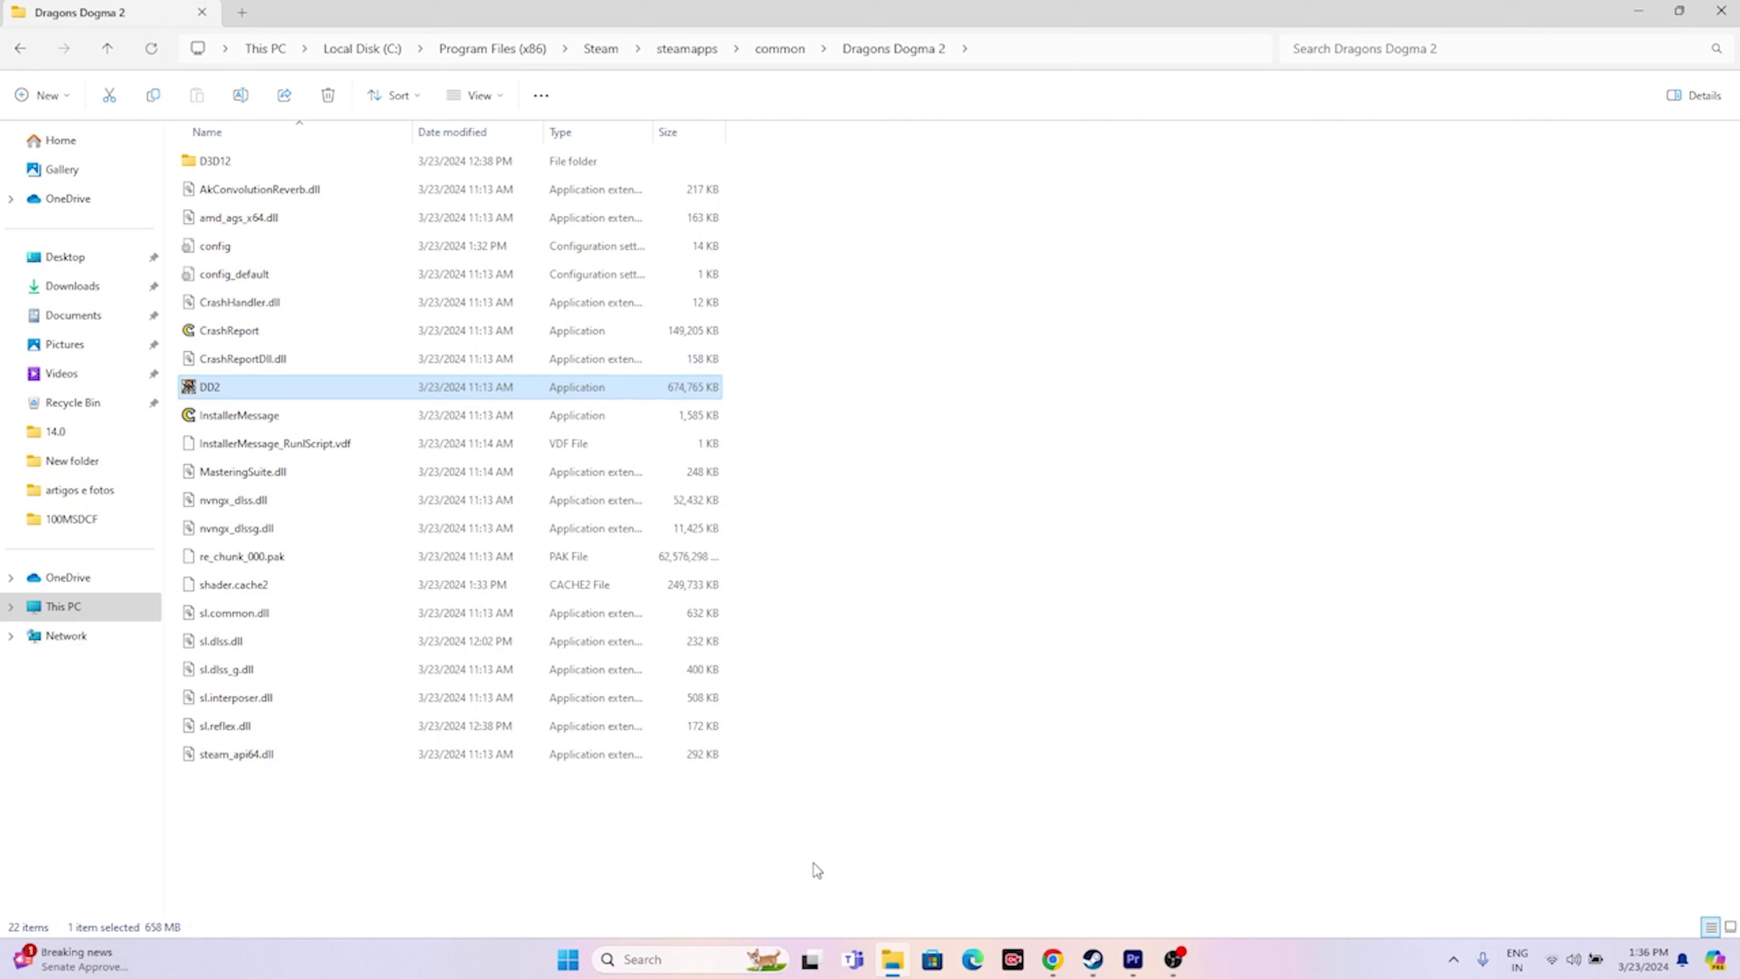
# Reopen the DD2 application's compatibility properties and enable running it in compatibility mode.
pyautogui.rightClick(346, 398)
pyautogui.click(446, 727)
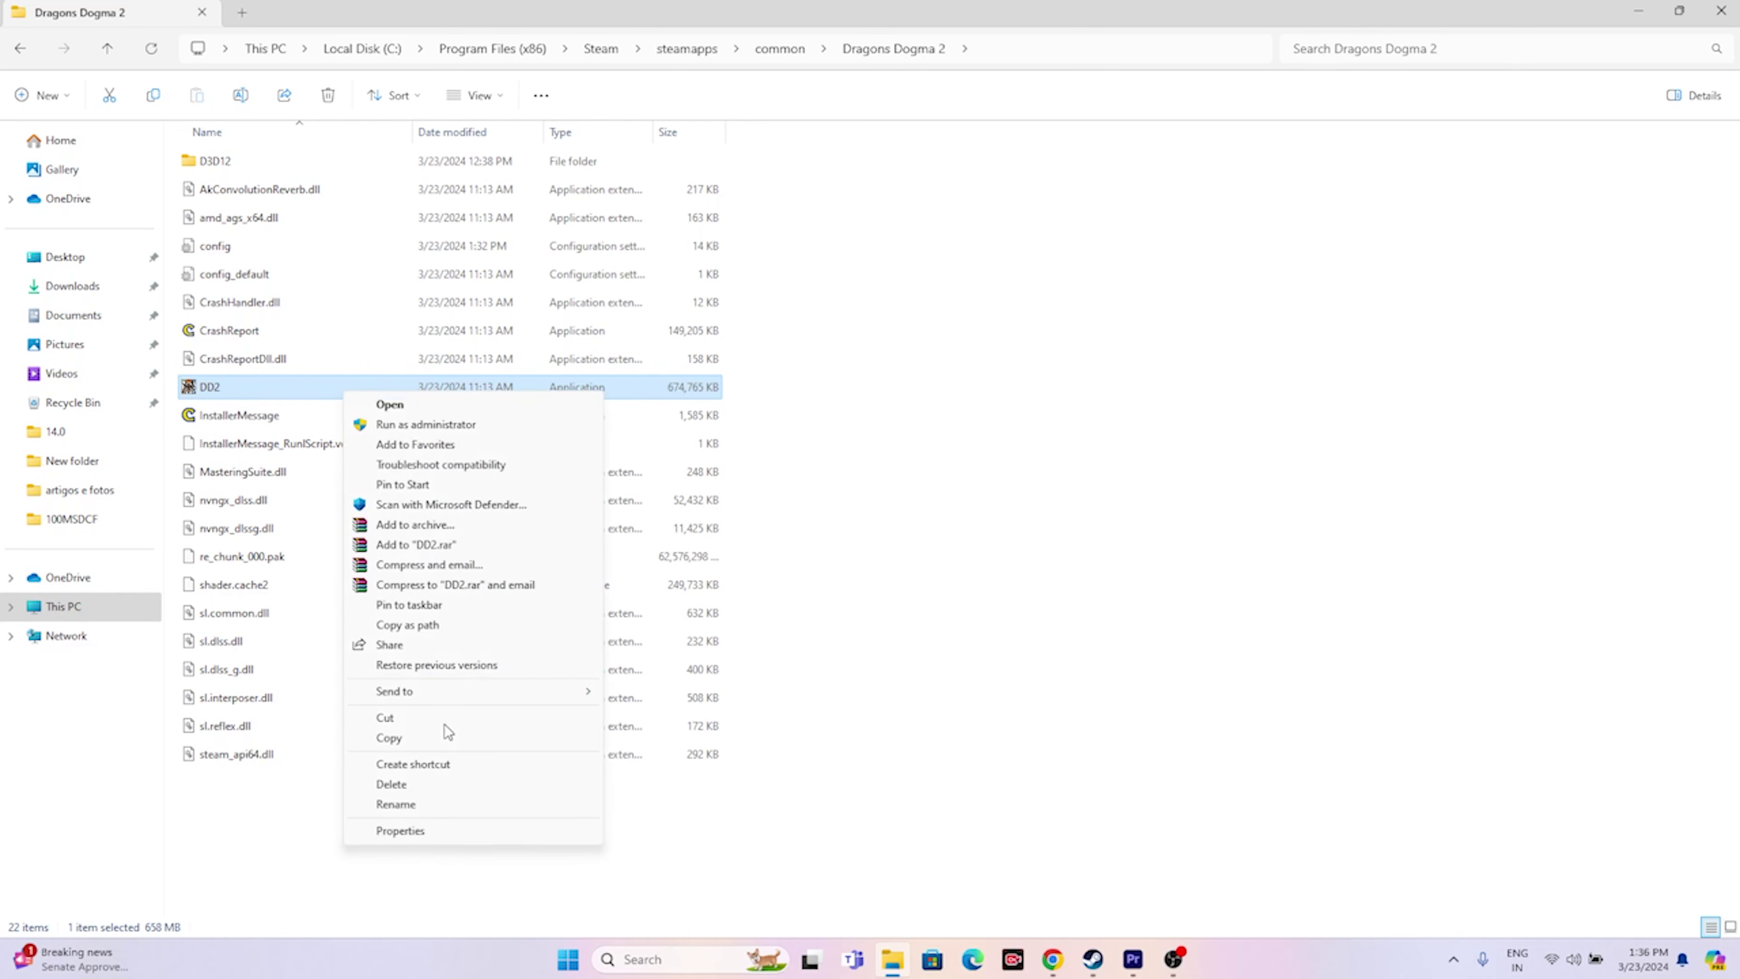
pyautogui.click(443, 831)
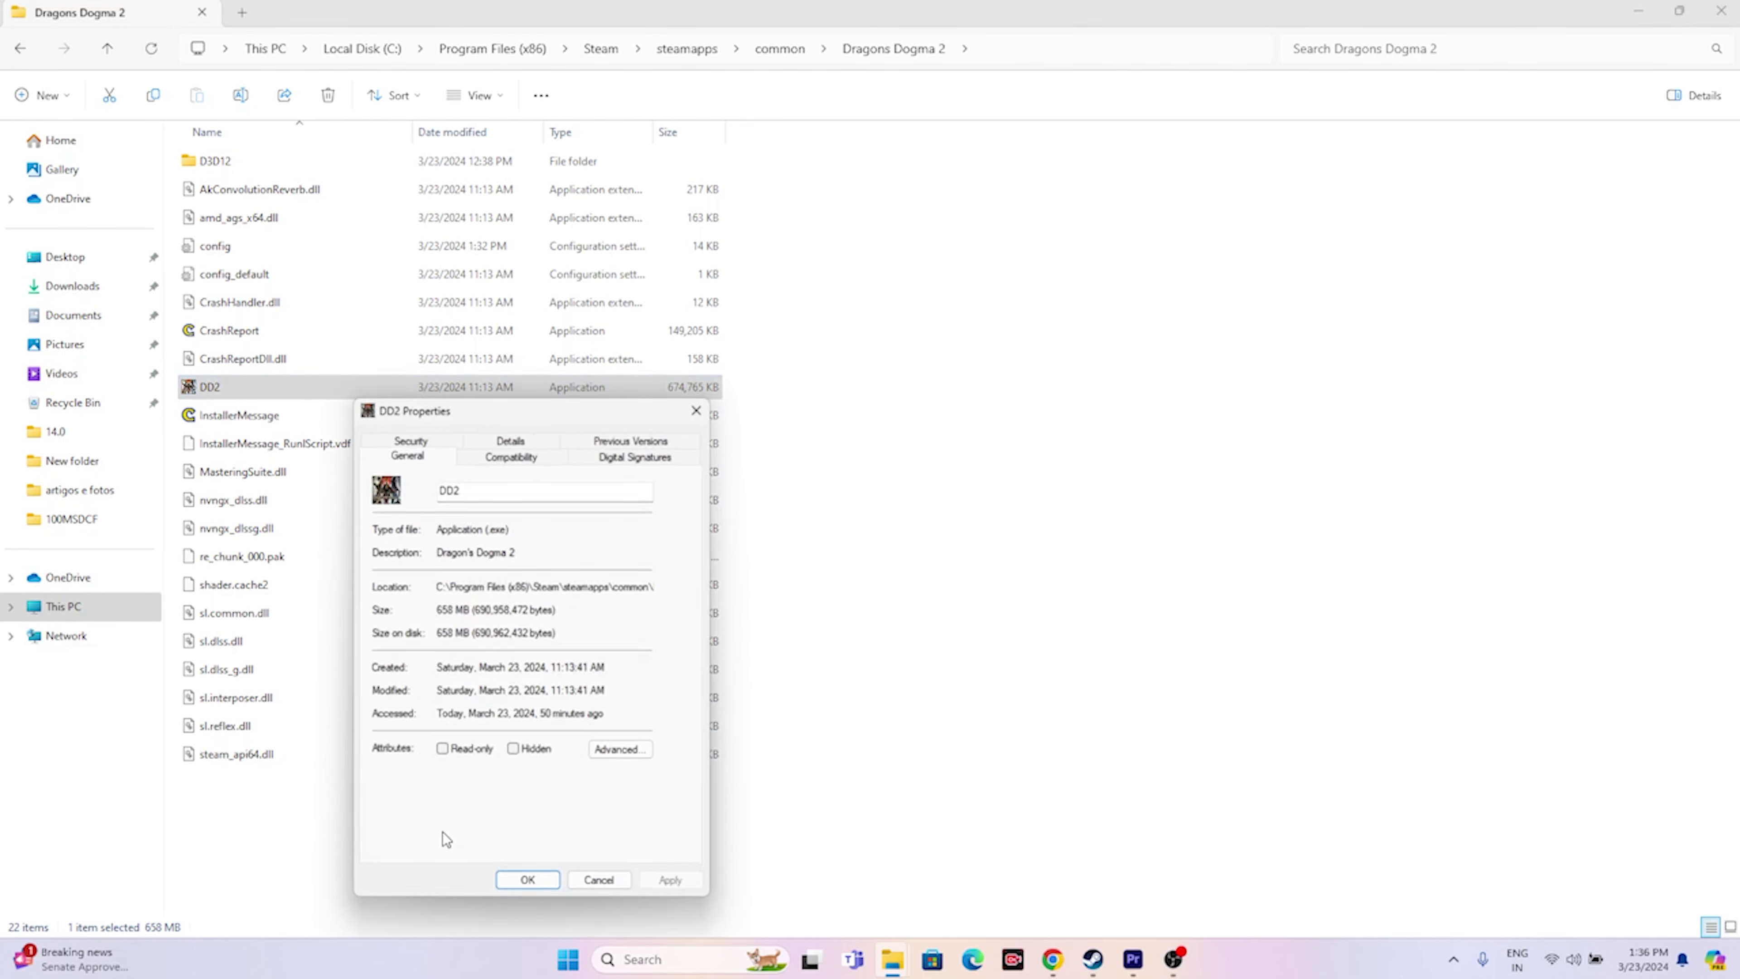
pyautogui.click(504, 463)
pyautogui.click(384, 574)
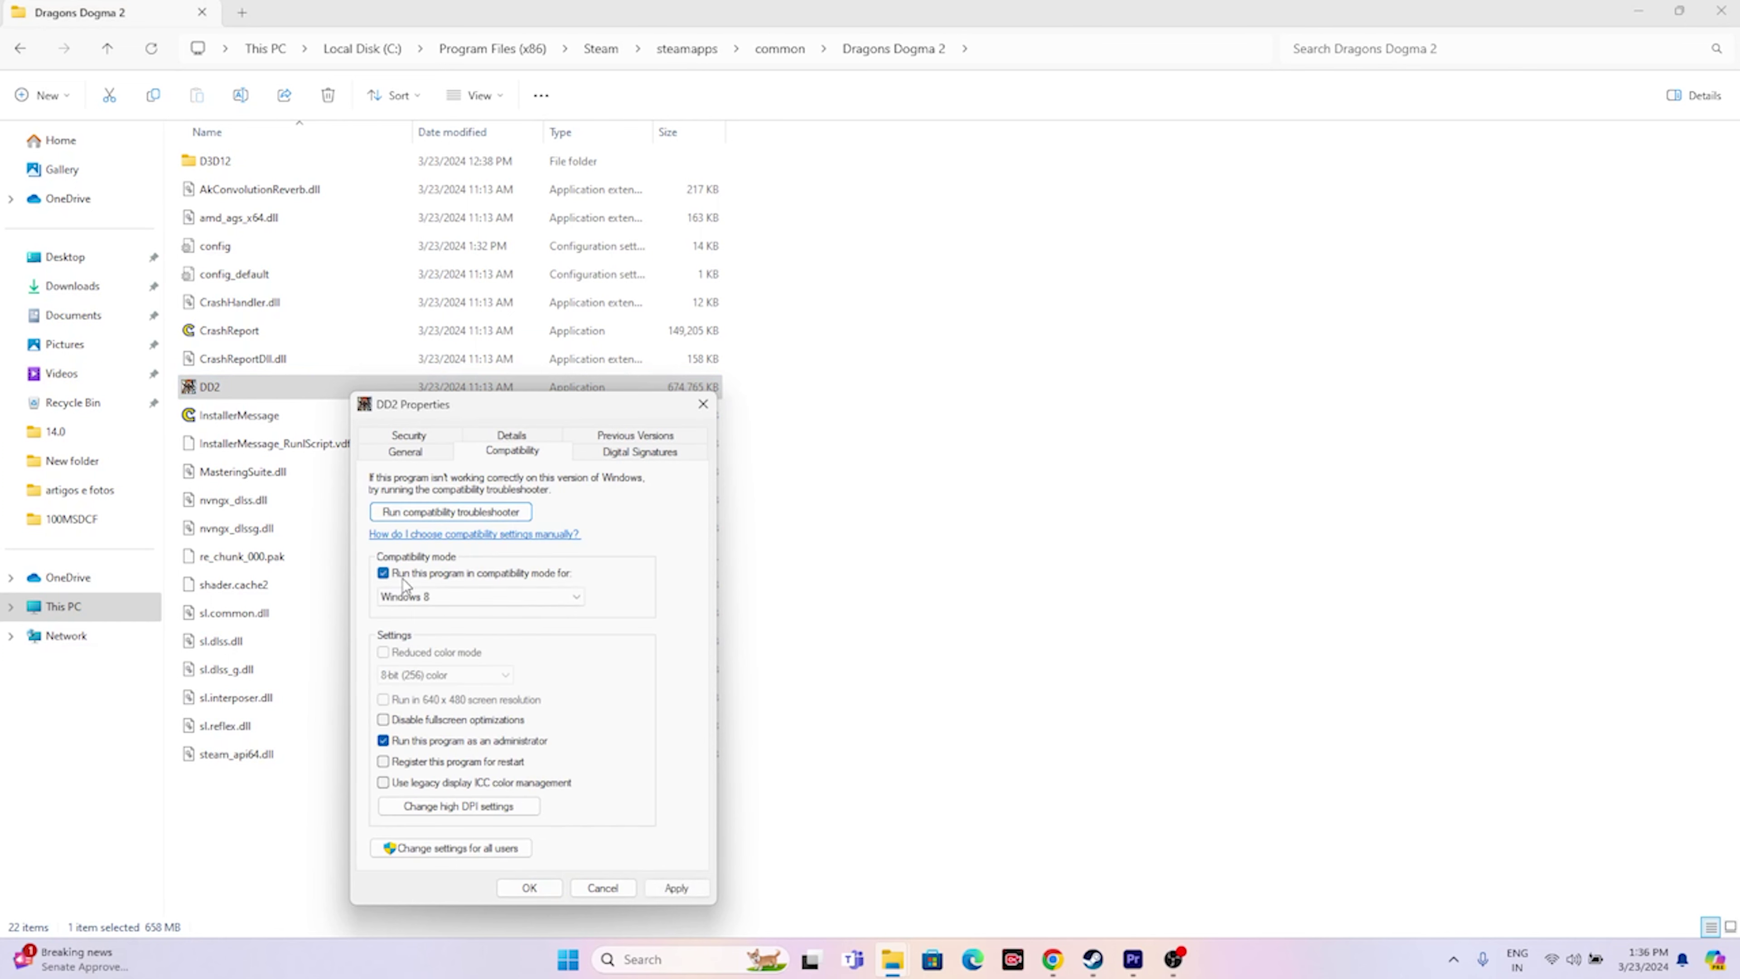
# Set DD2's compatibility mode to Windows 7 and apply it.
pyautogui.click(467, 597)
pyautogui.click(449, 655)
pyautogui.click(676, 888)
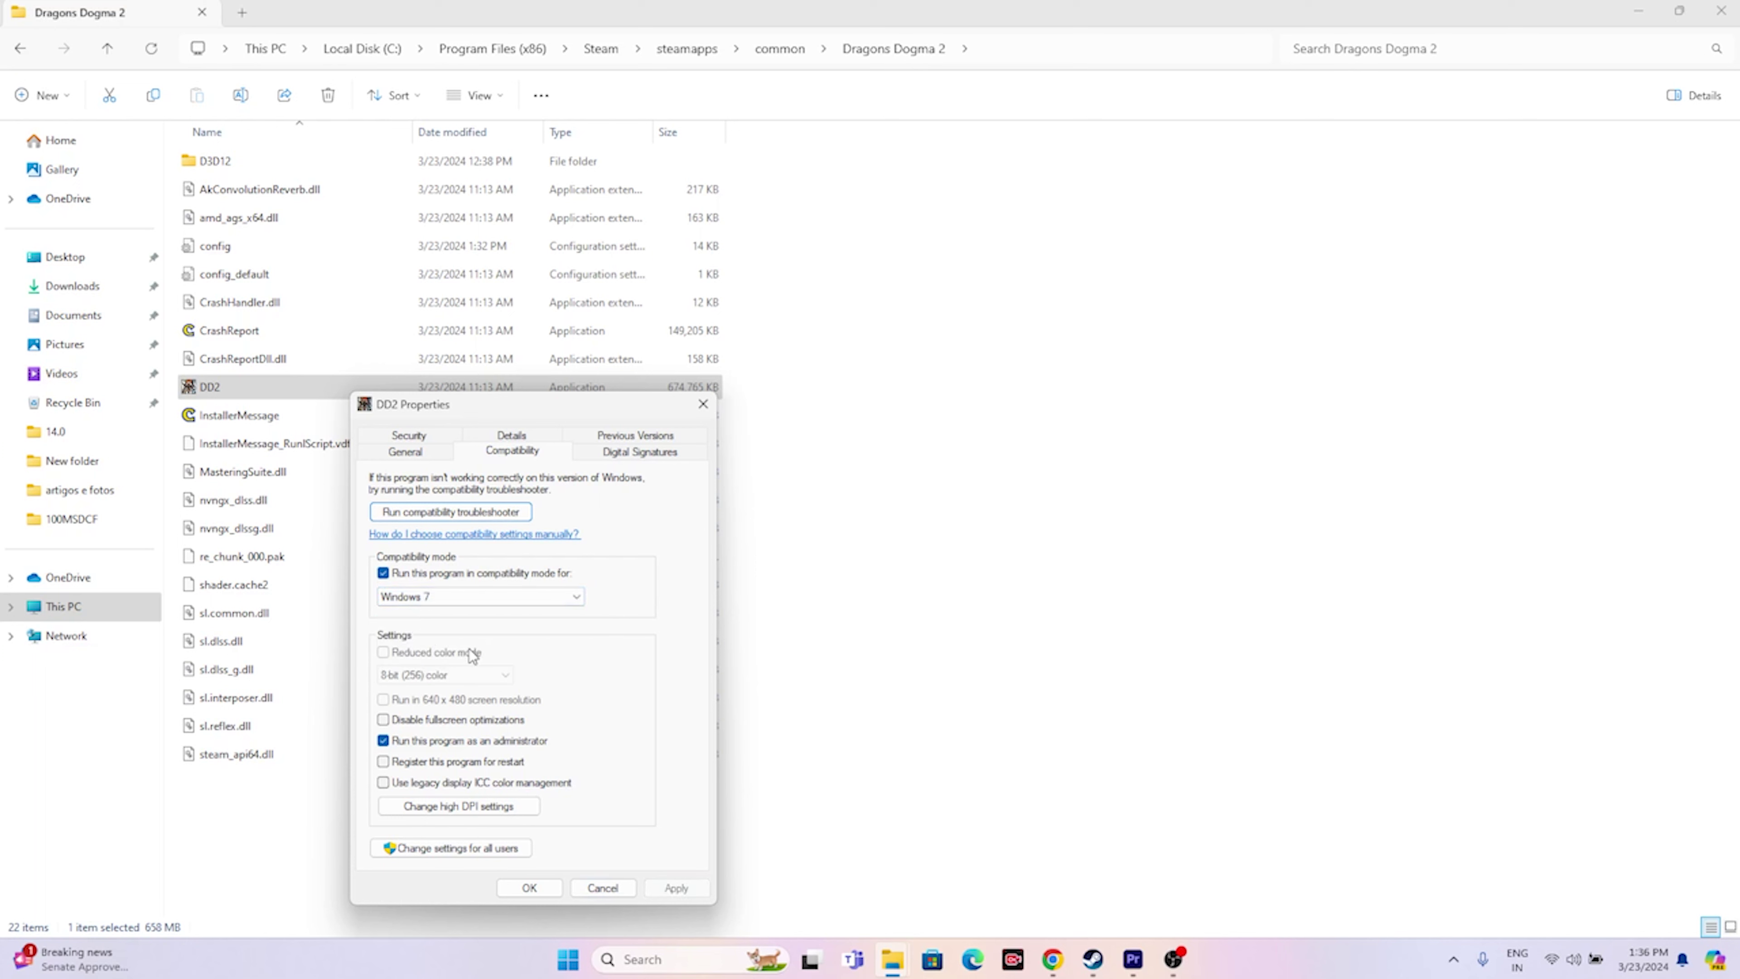
# Change DD2's compatibility mode to Windows 8, apply it and close the properties.
pyautogui.click(448, 598)
pyautogui.click(444, 669)
pyautogui.click(676, 887)
pyautogui.click(529, 888)
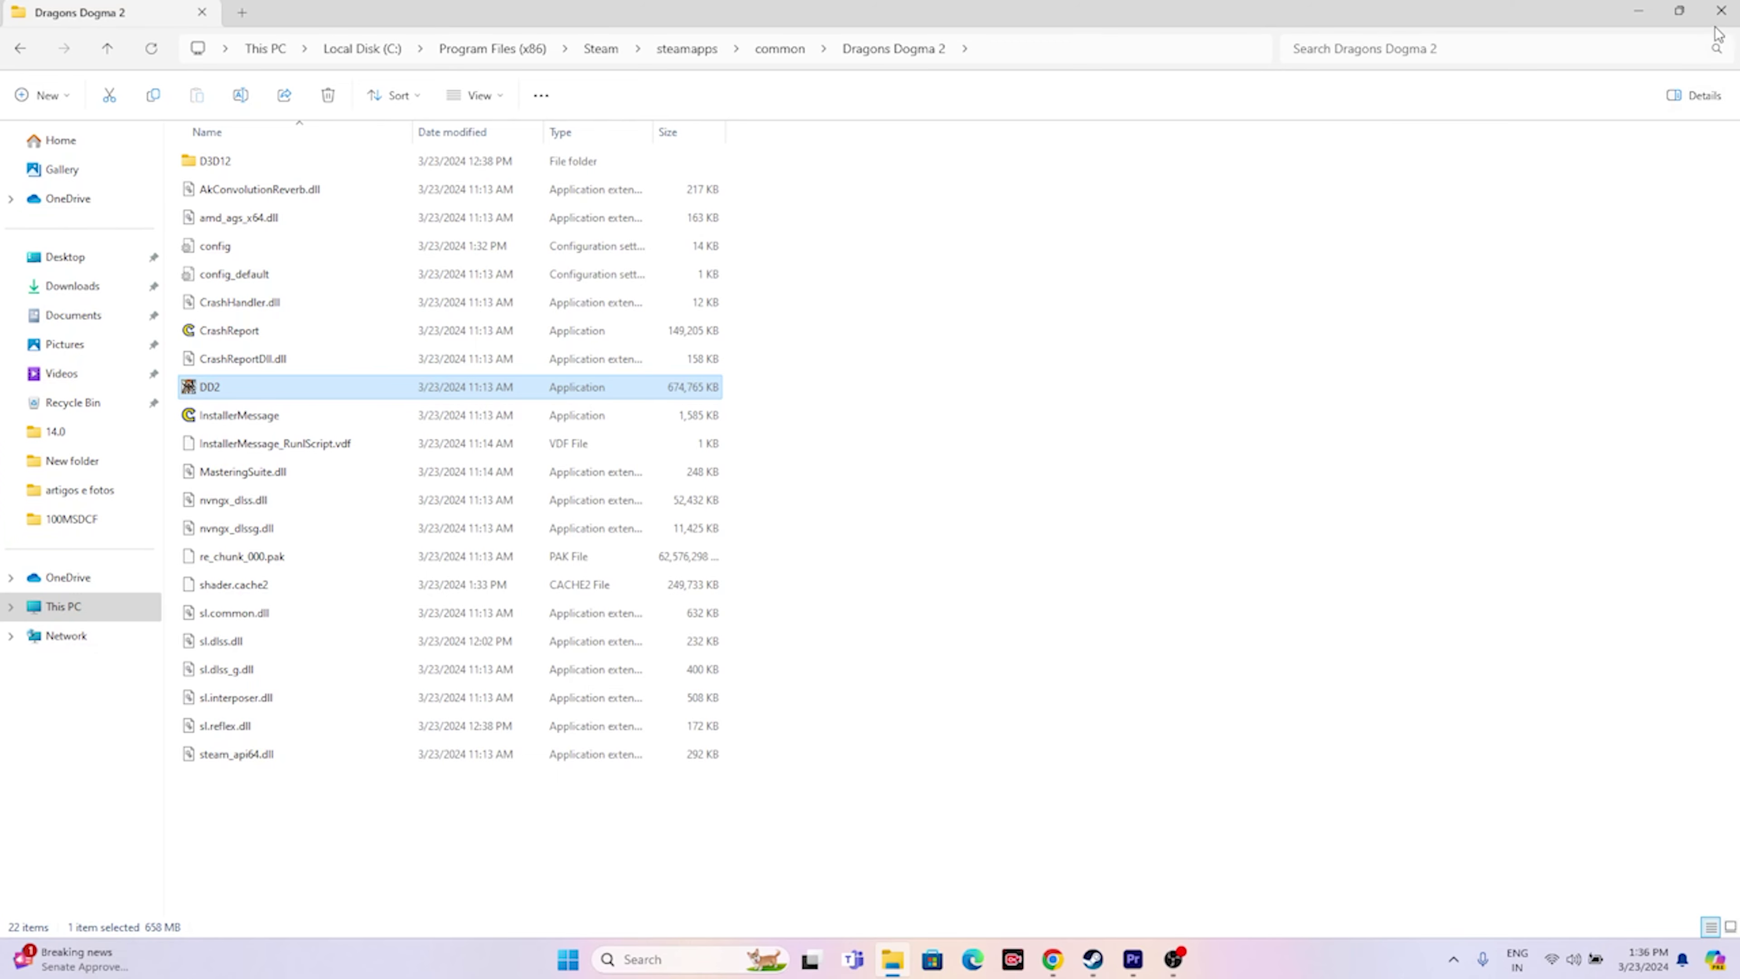
# Close the game folder, view the Dragon's Dogma 2 page in Steam and minimize Steam again.
pyautogui.click(1721, 11)
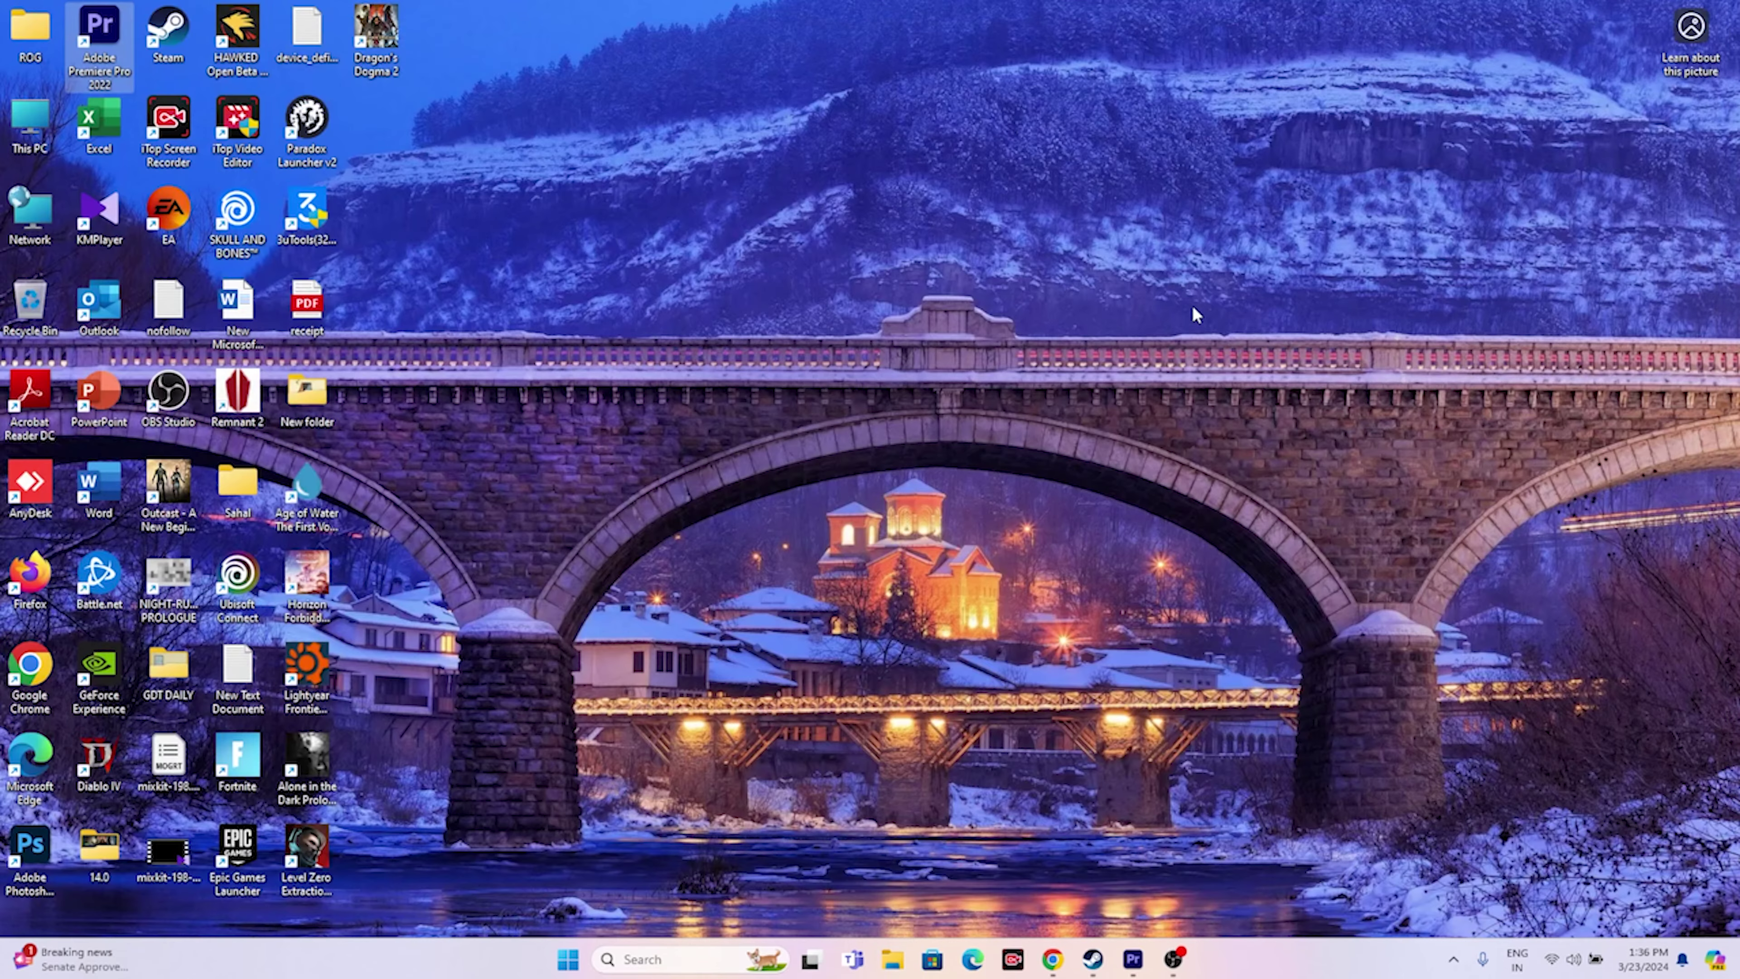
pyautogui.click(1092, 959)
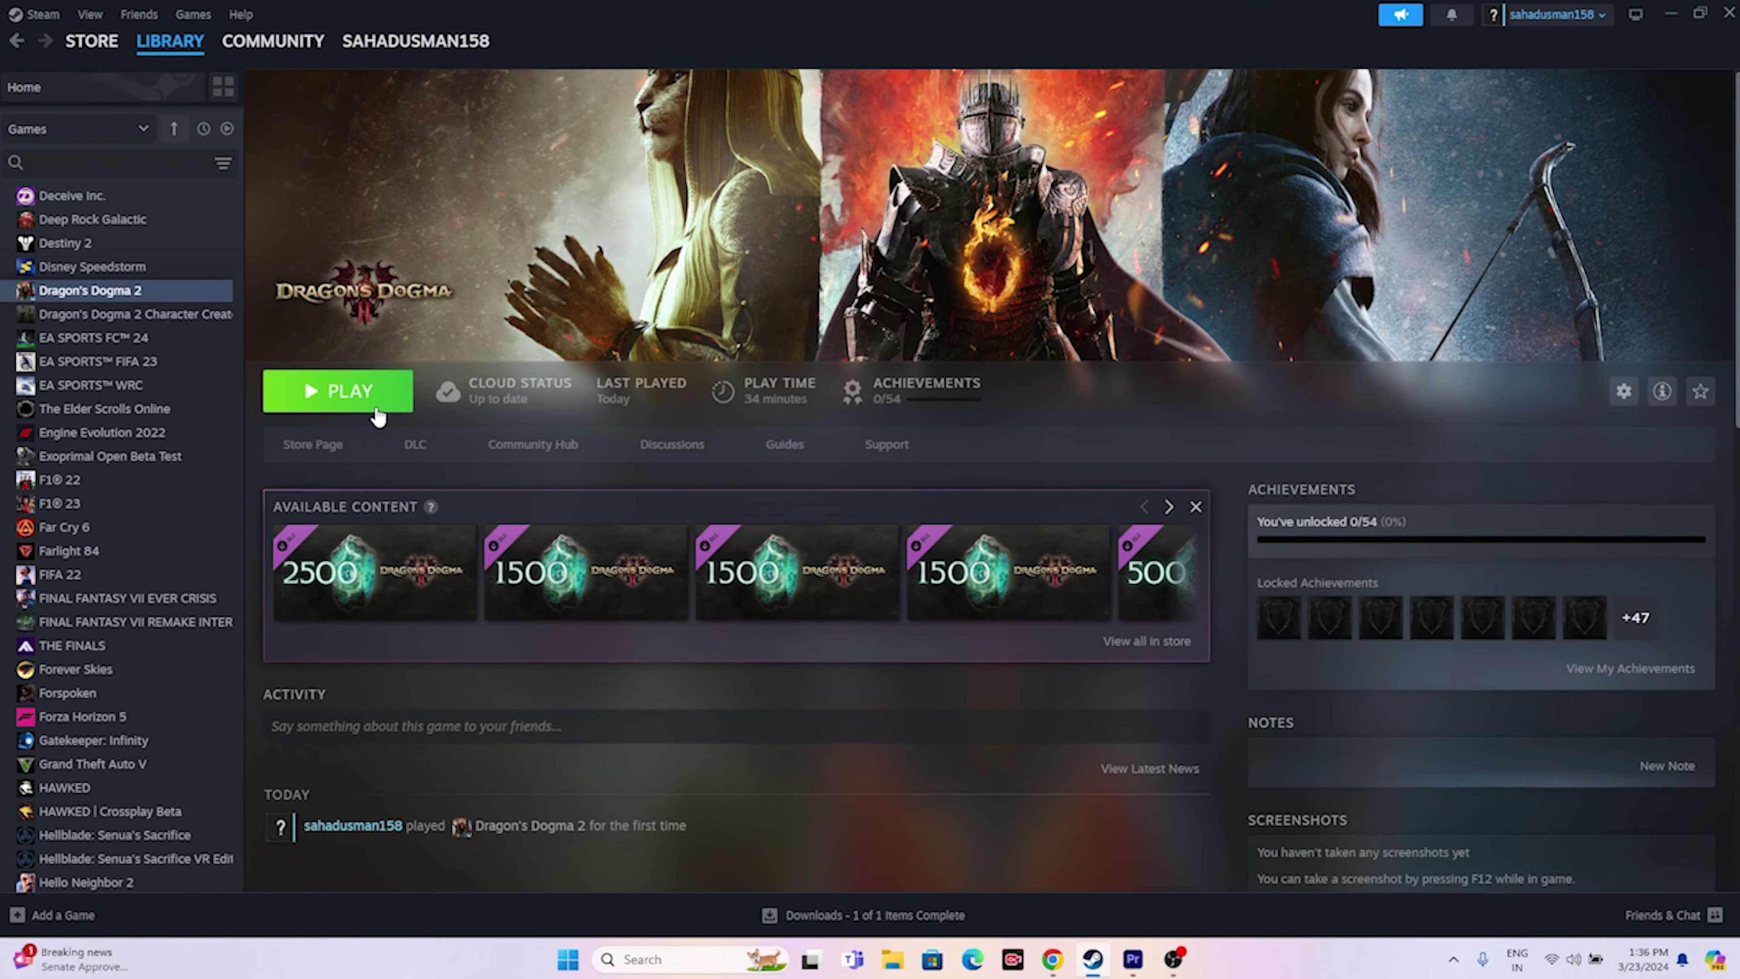
pyautogui.click(1674, 19)
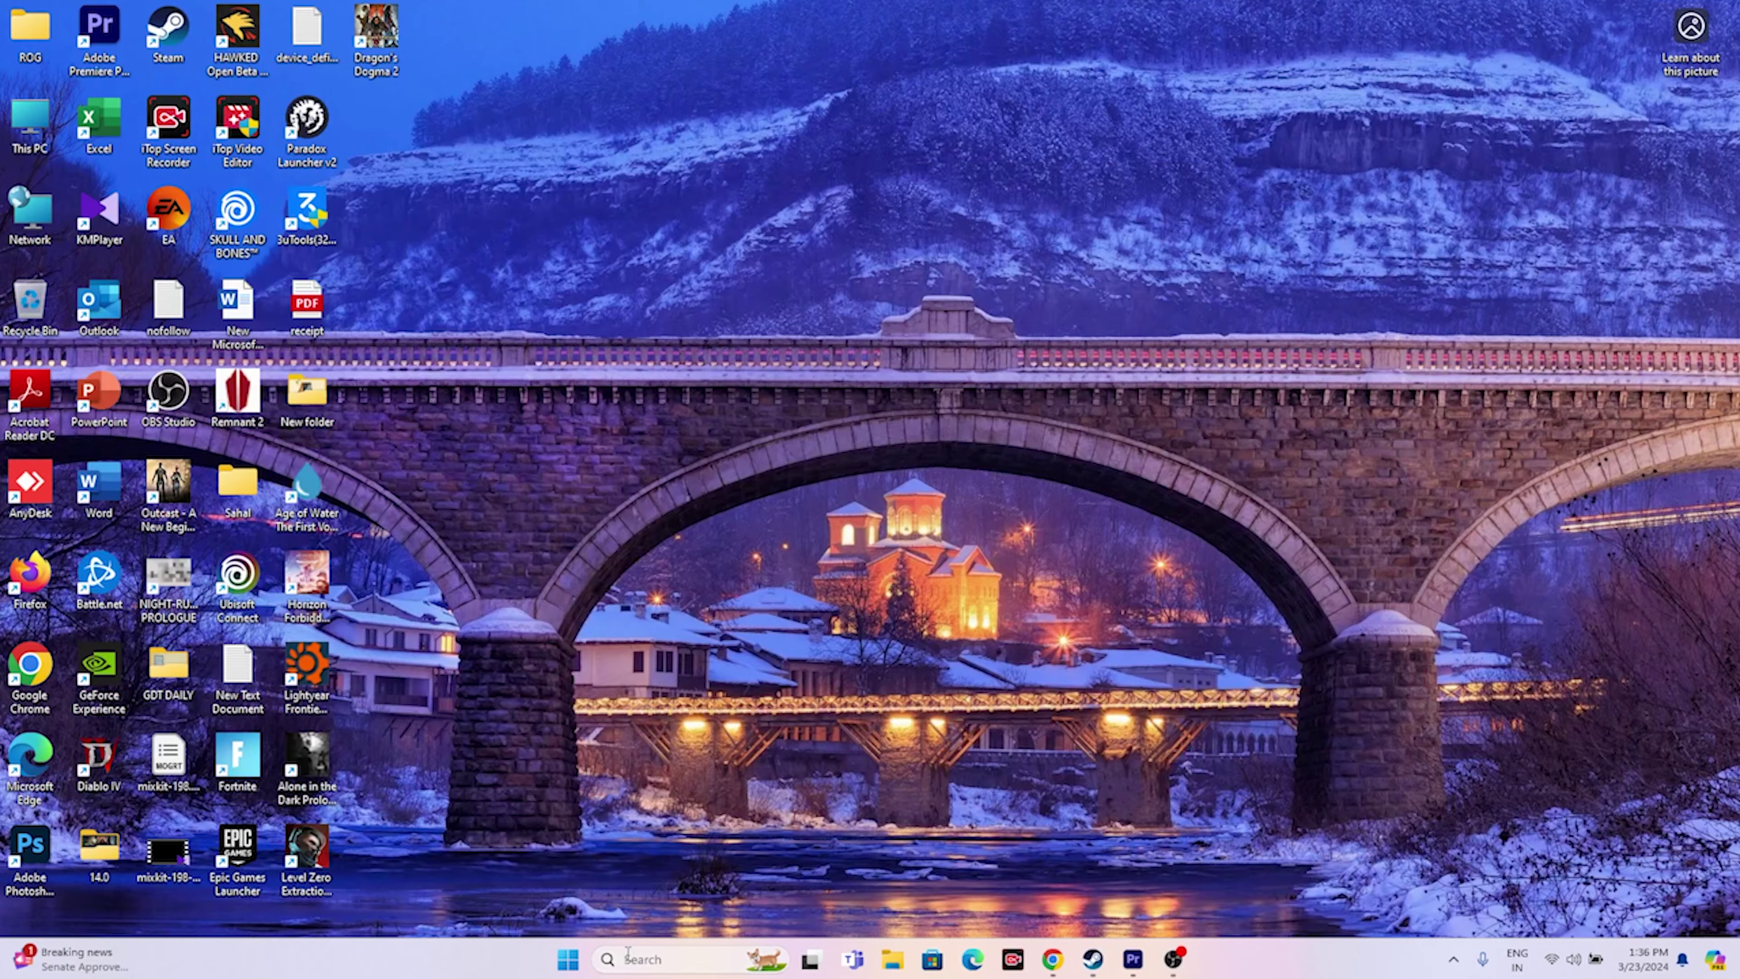
# Open Windows Settings and check the automatic time zone and time options under Date & time.
pyautogui.click(678, 959)
pyautogui.click(711, 554)
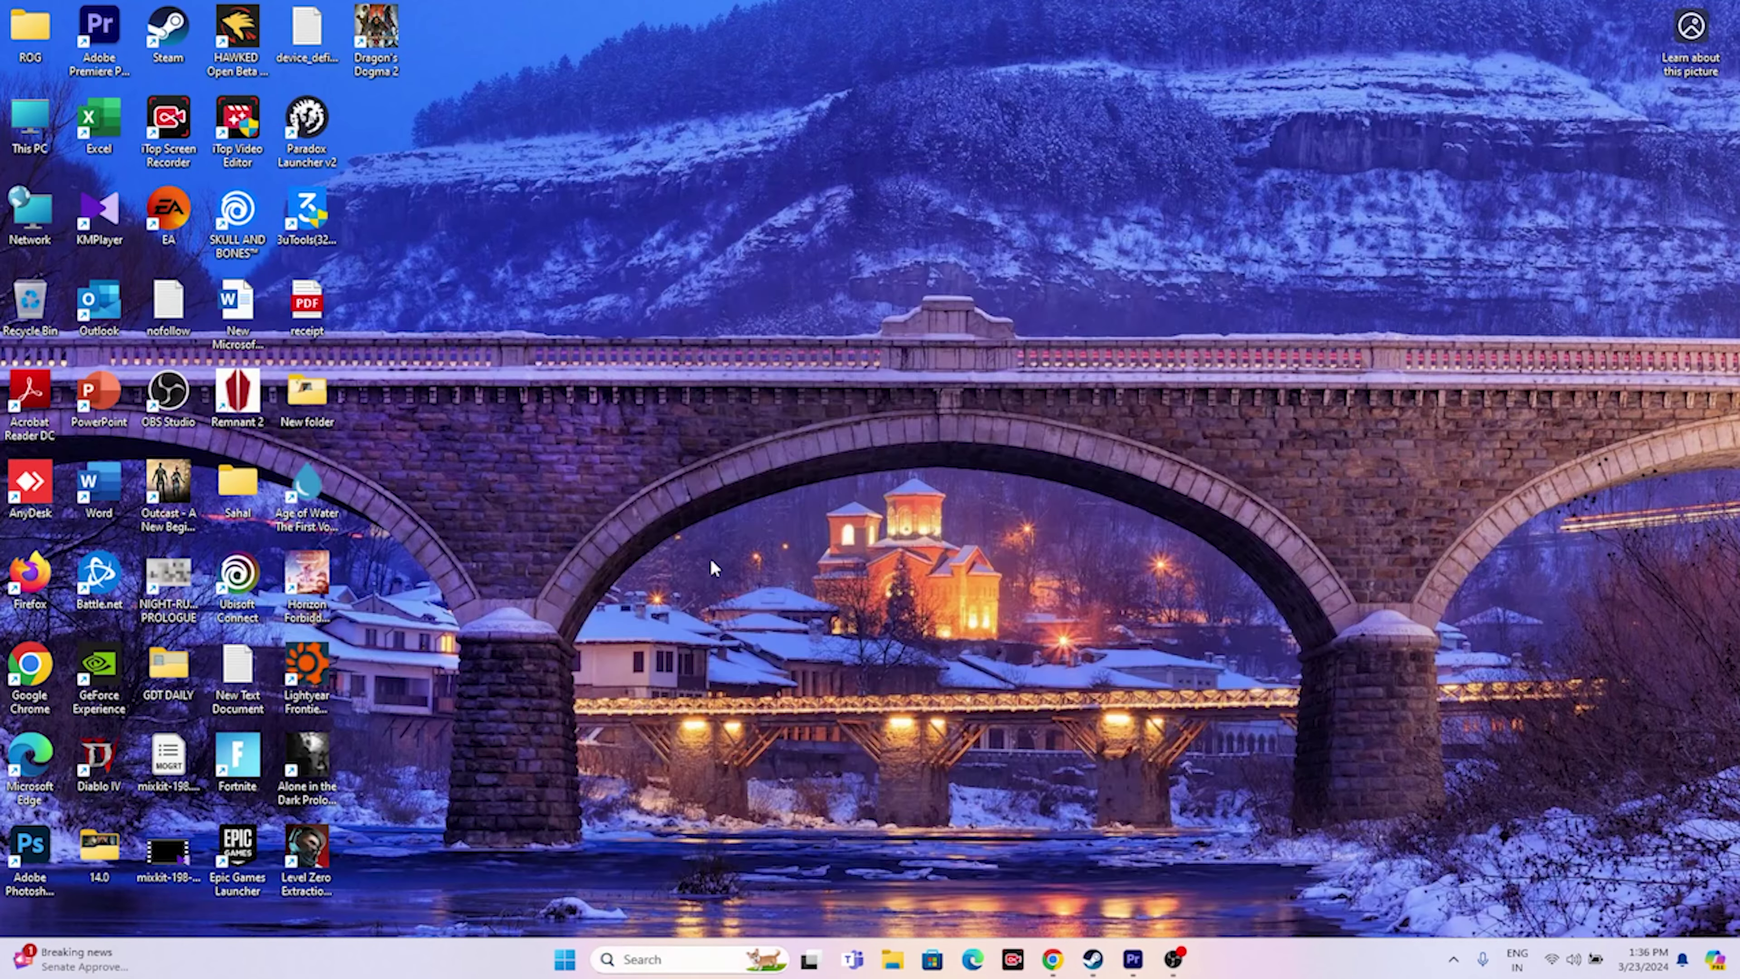
pyautogui.click(130, 450)
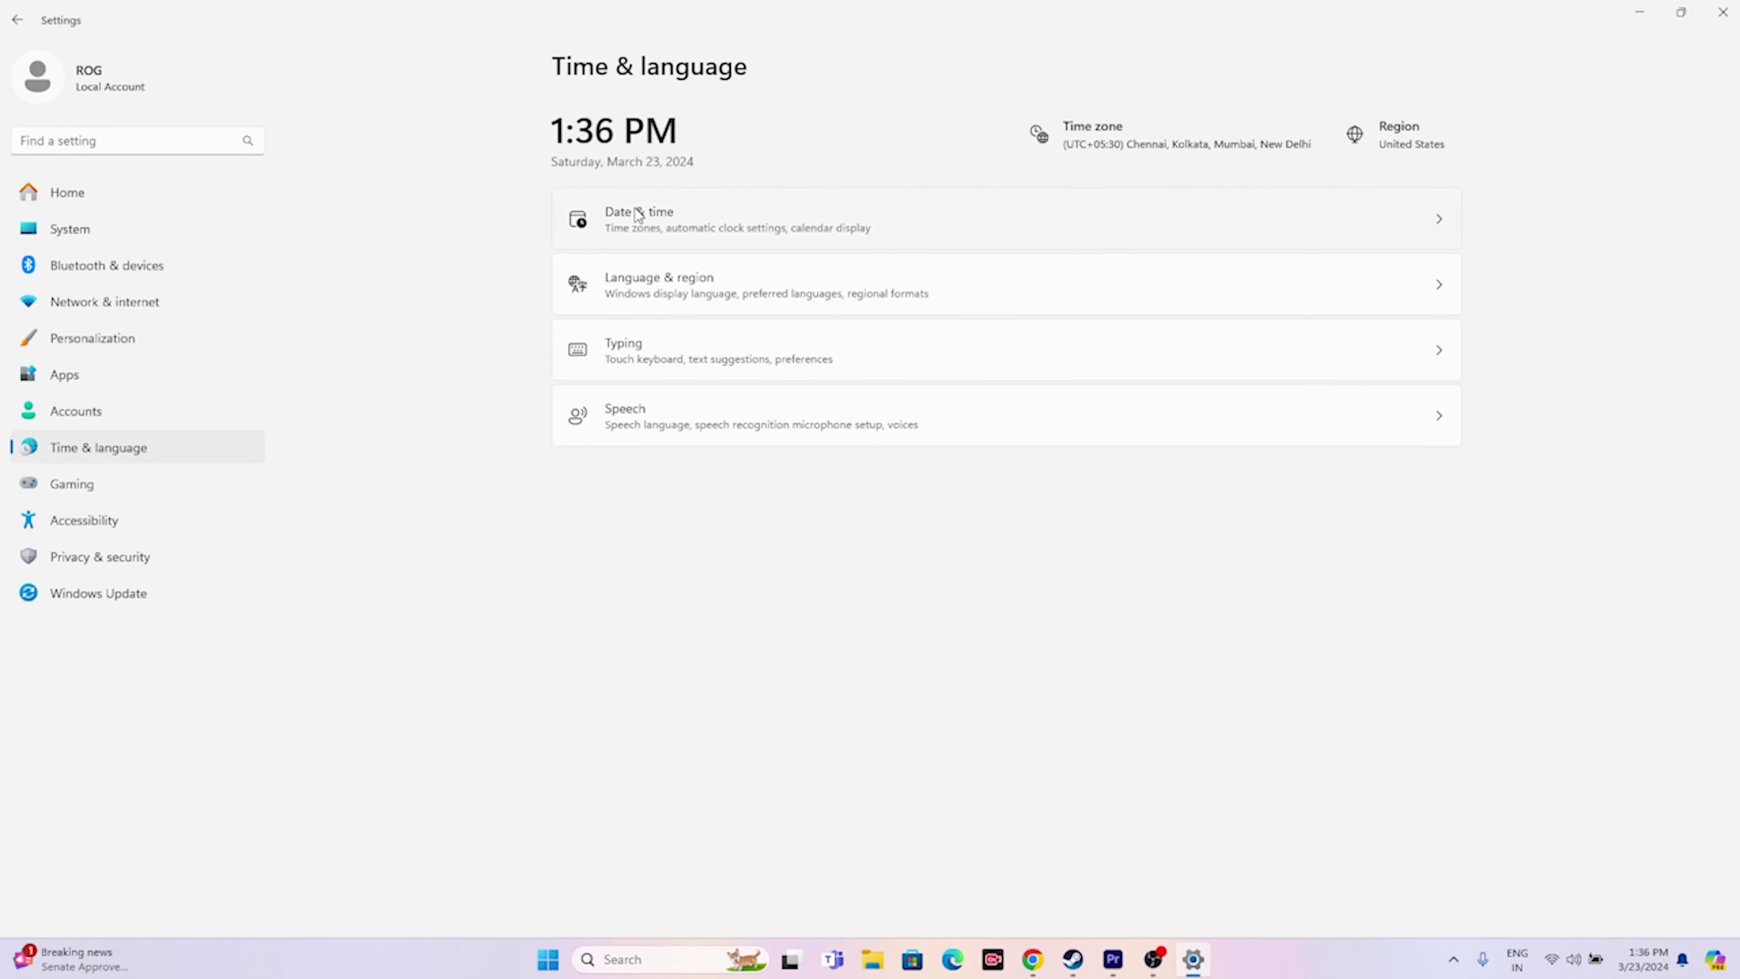
pyautogui.click(637, 215)
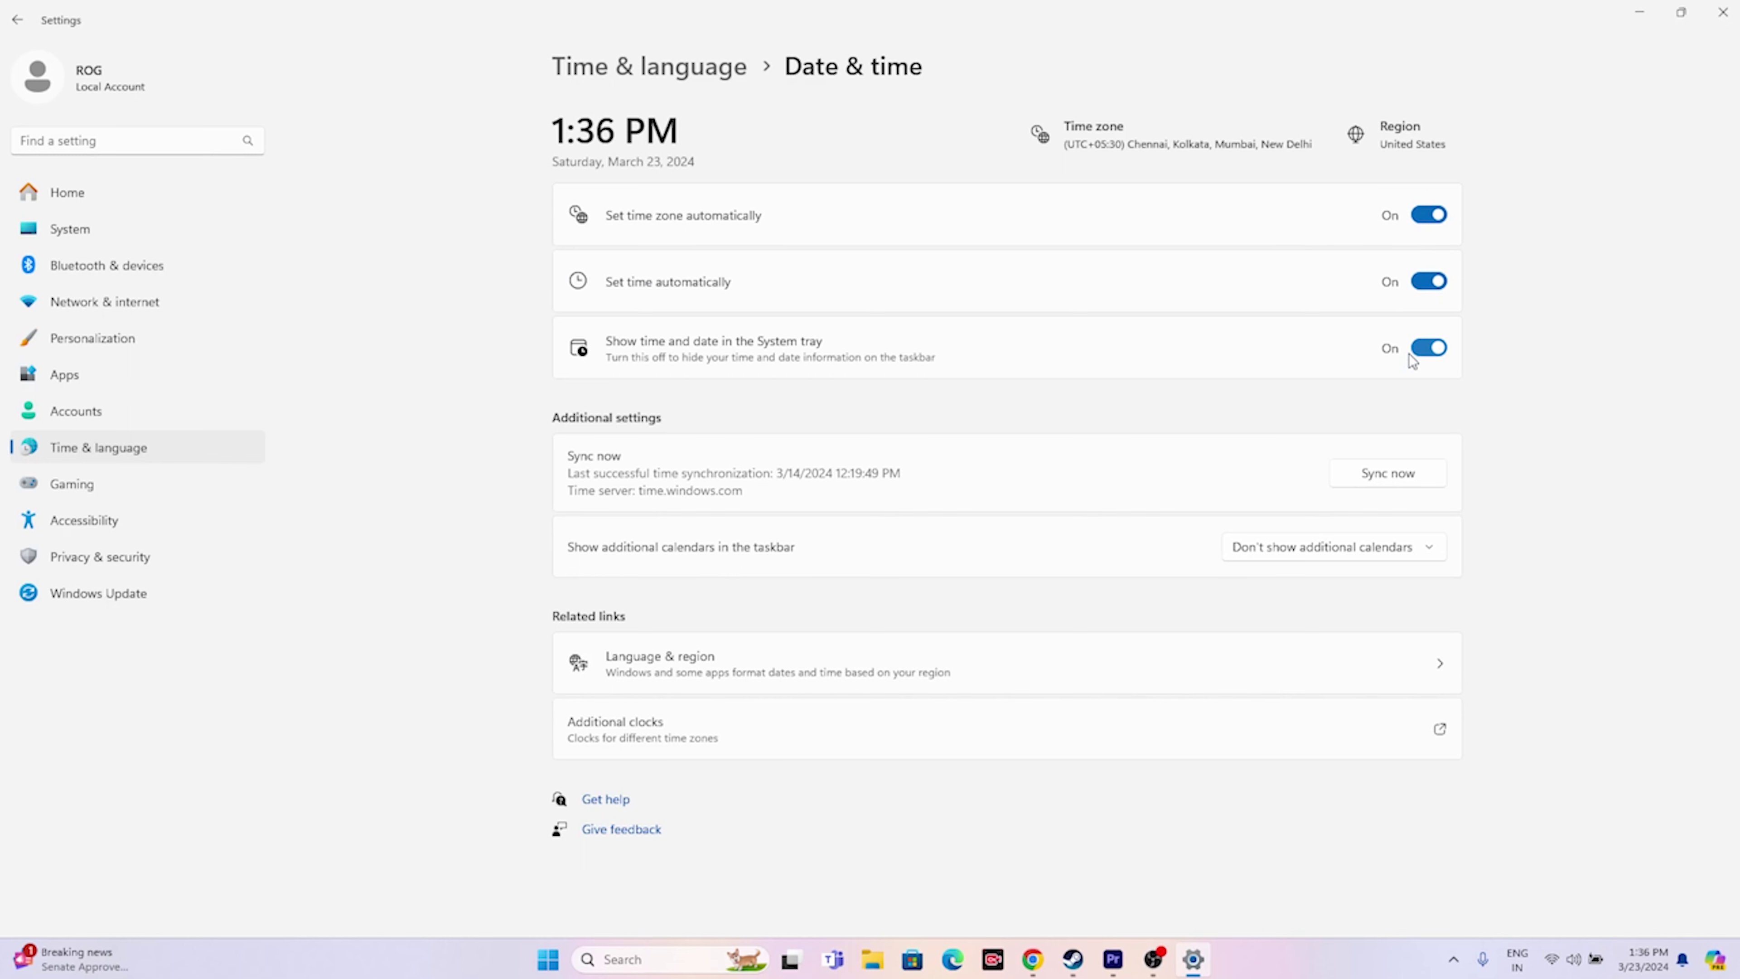
# Check the country or region selection under Language & region, close Settings and return to Steam.
pyautogui.click(18, 19)
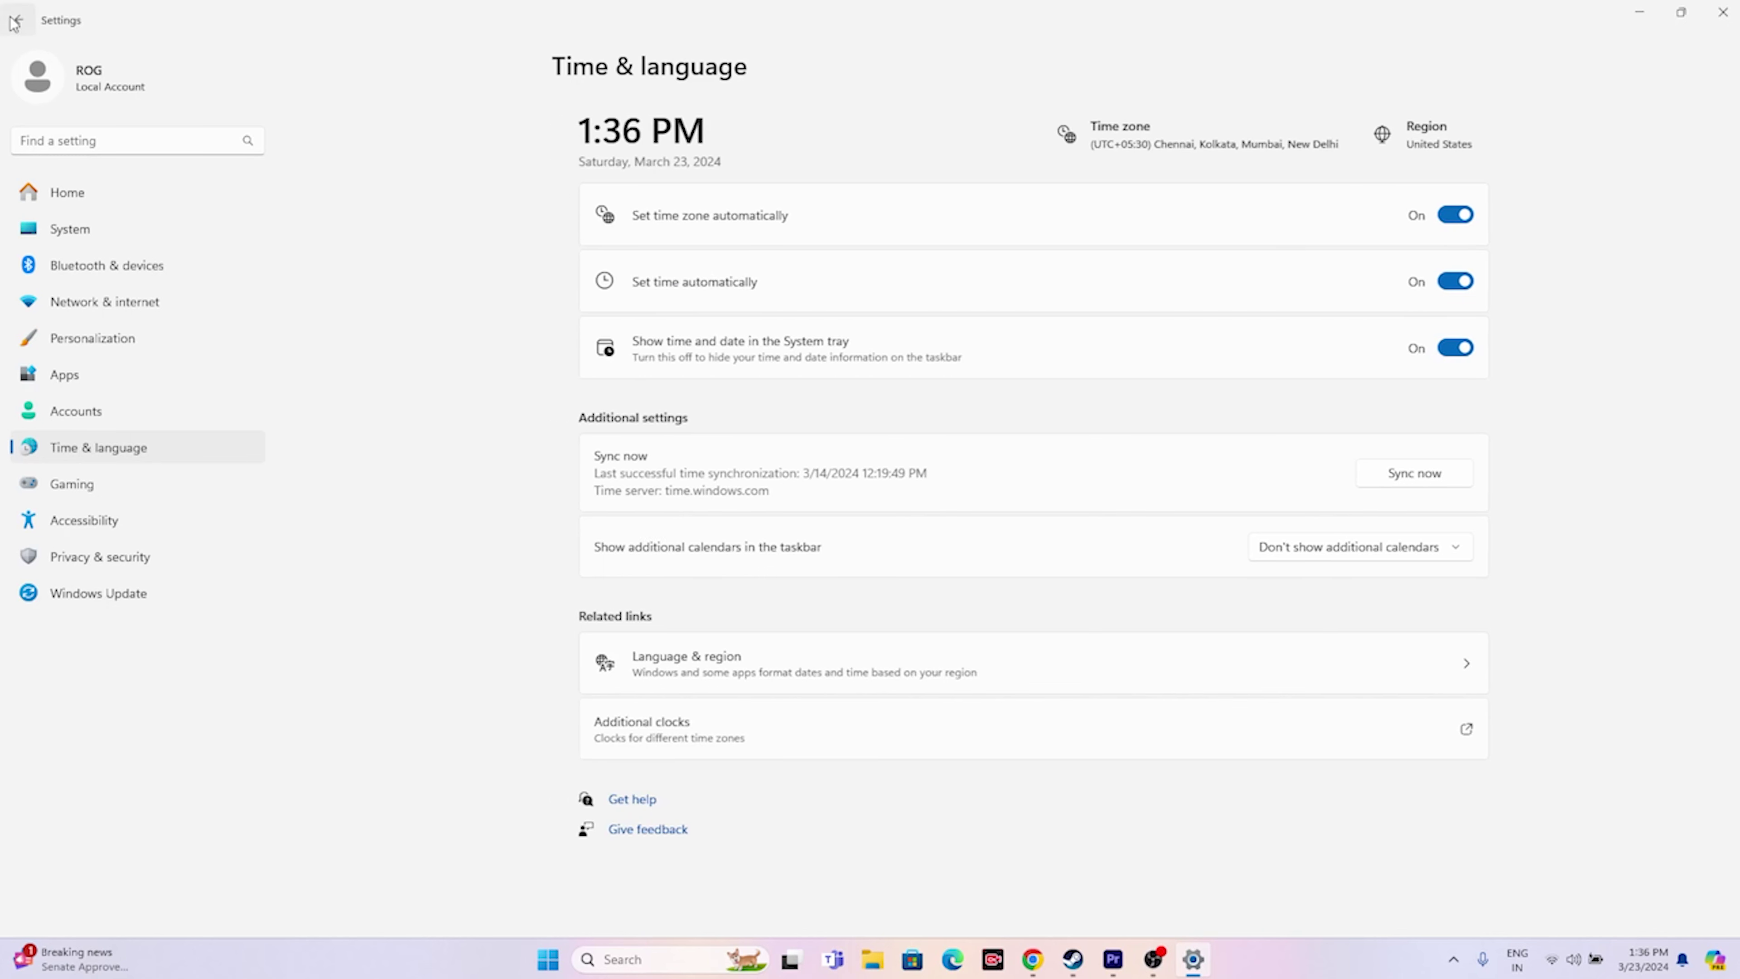
pyautogui.click(724, 282)
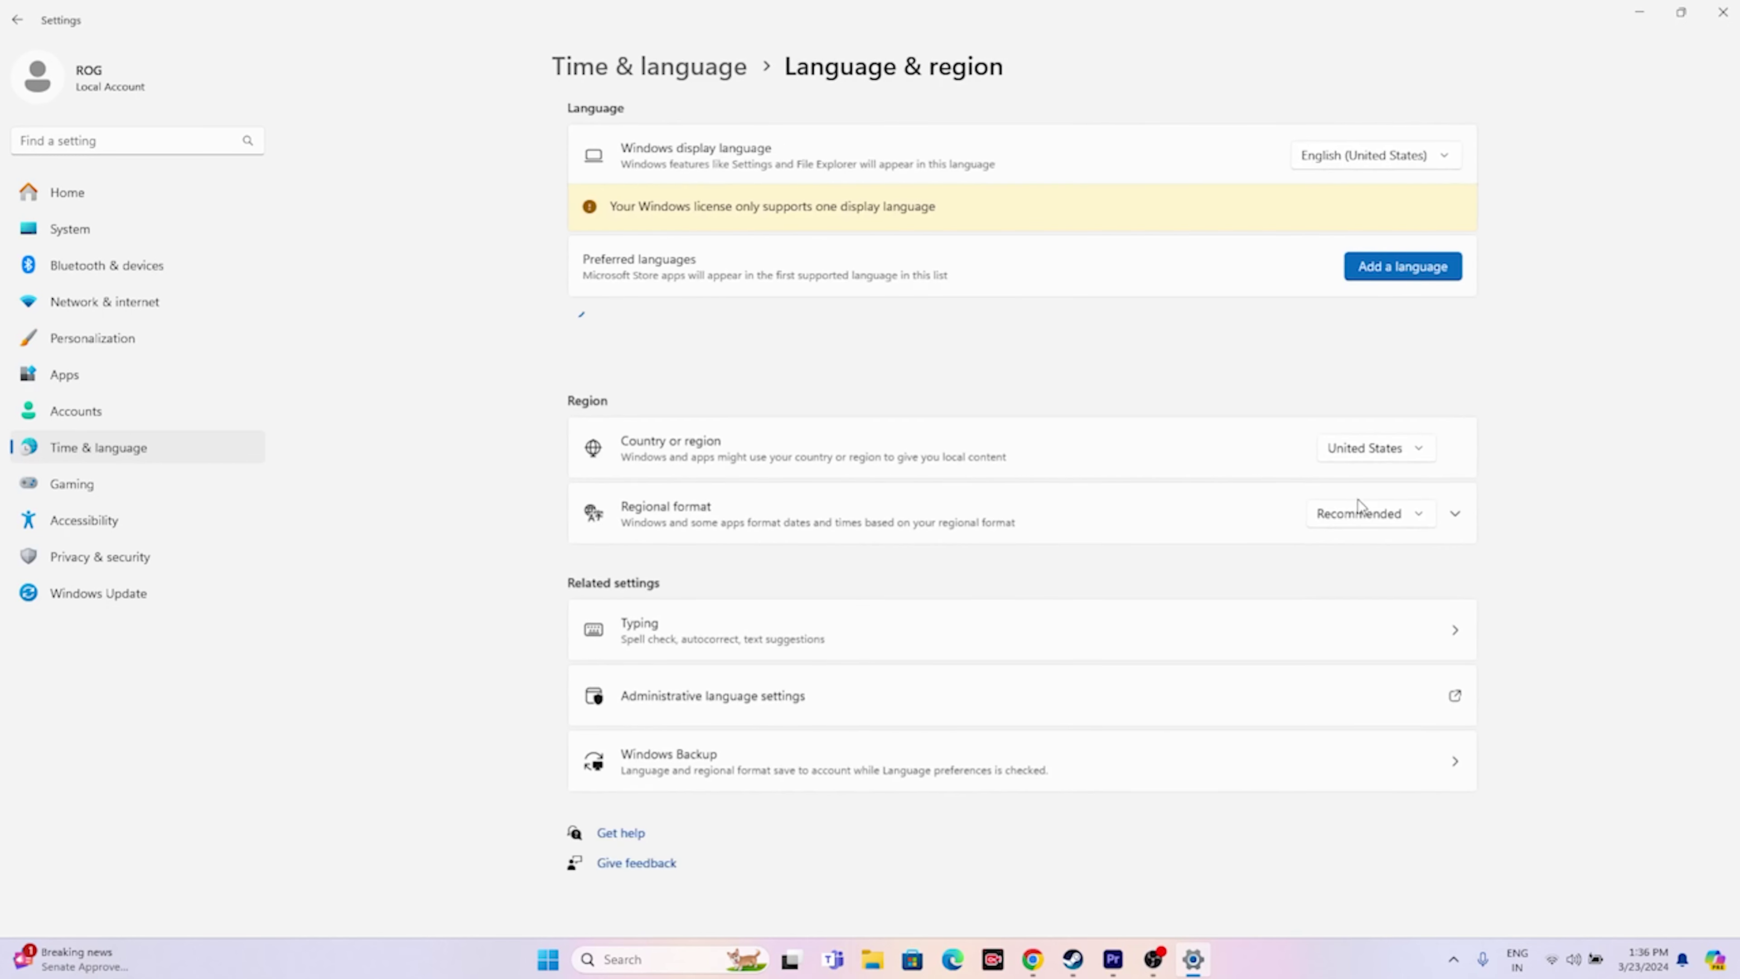
pyautogui.click(1387, 458)
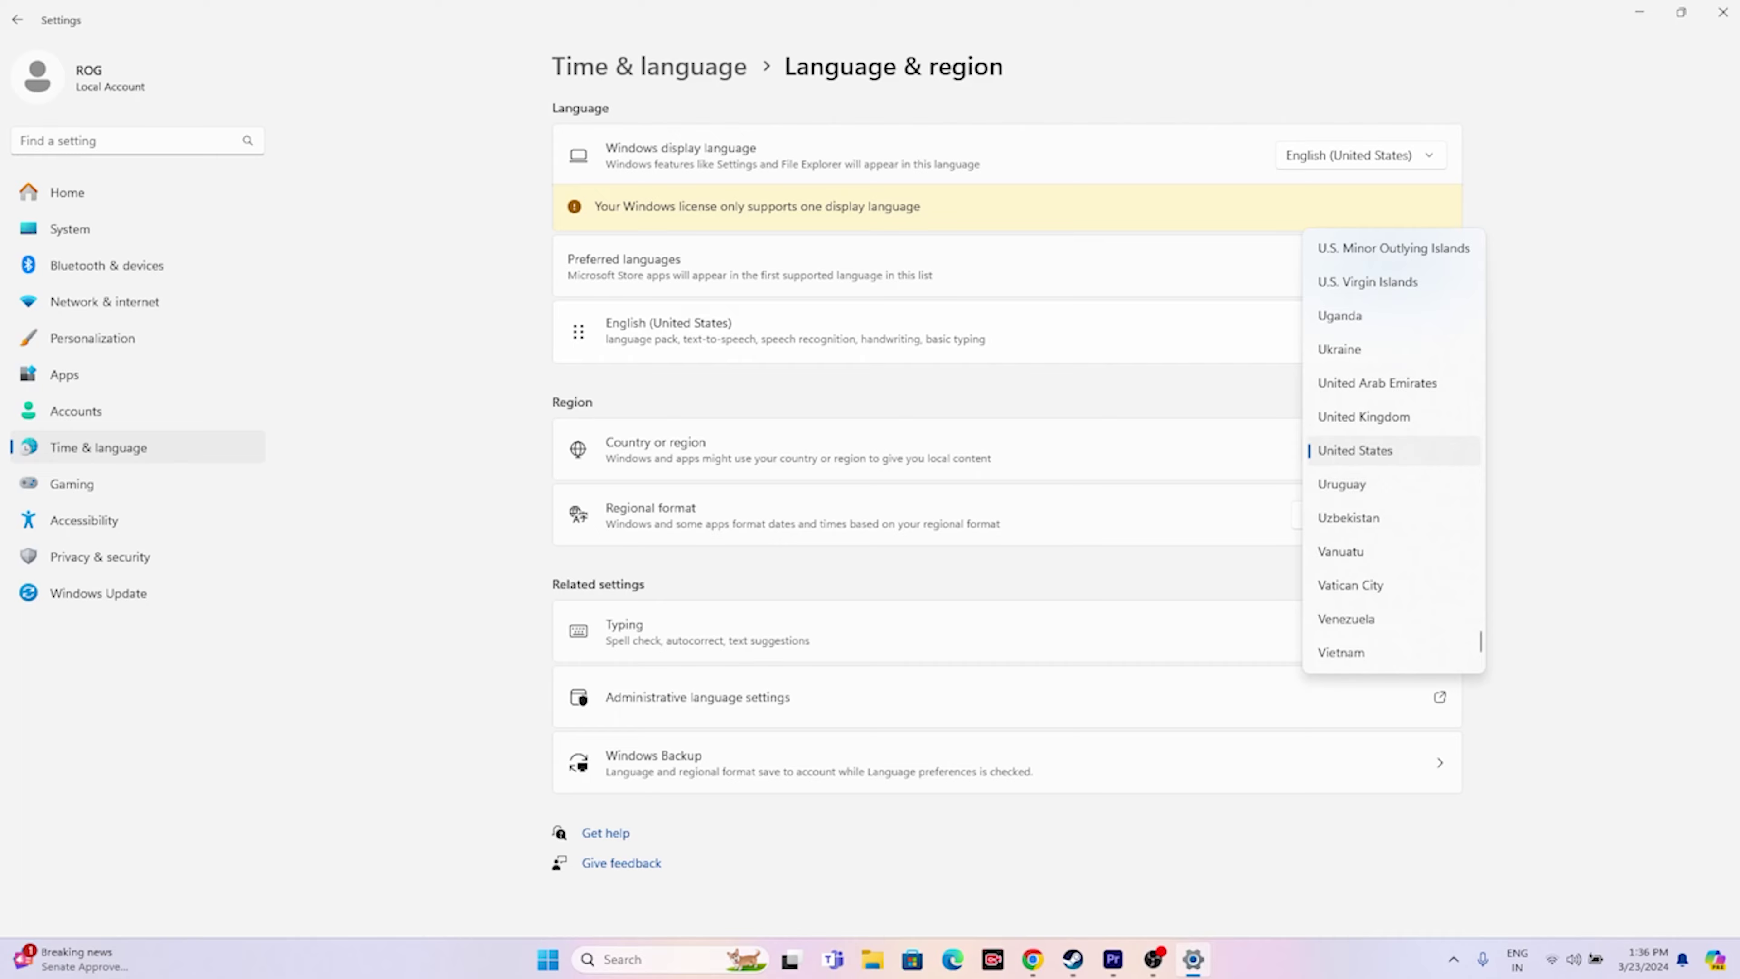
pyautogui.click(1723, 12)
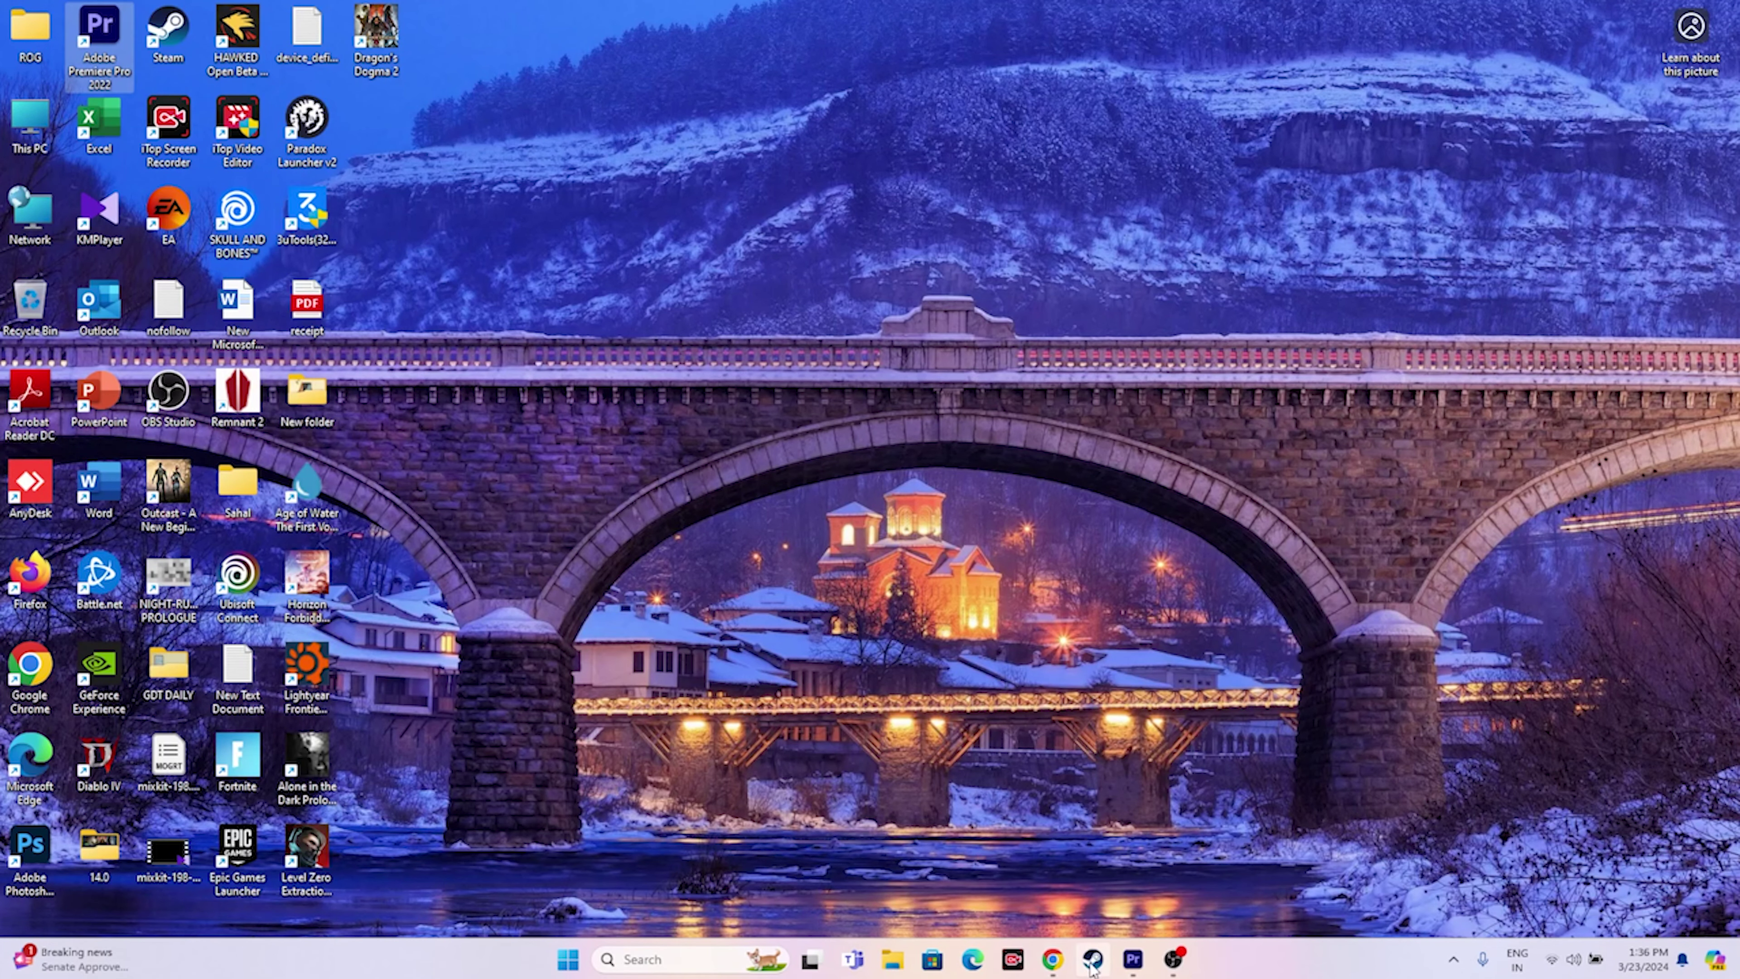
pyautogui.click(1093, 959)
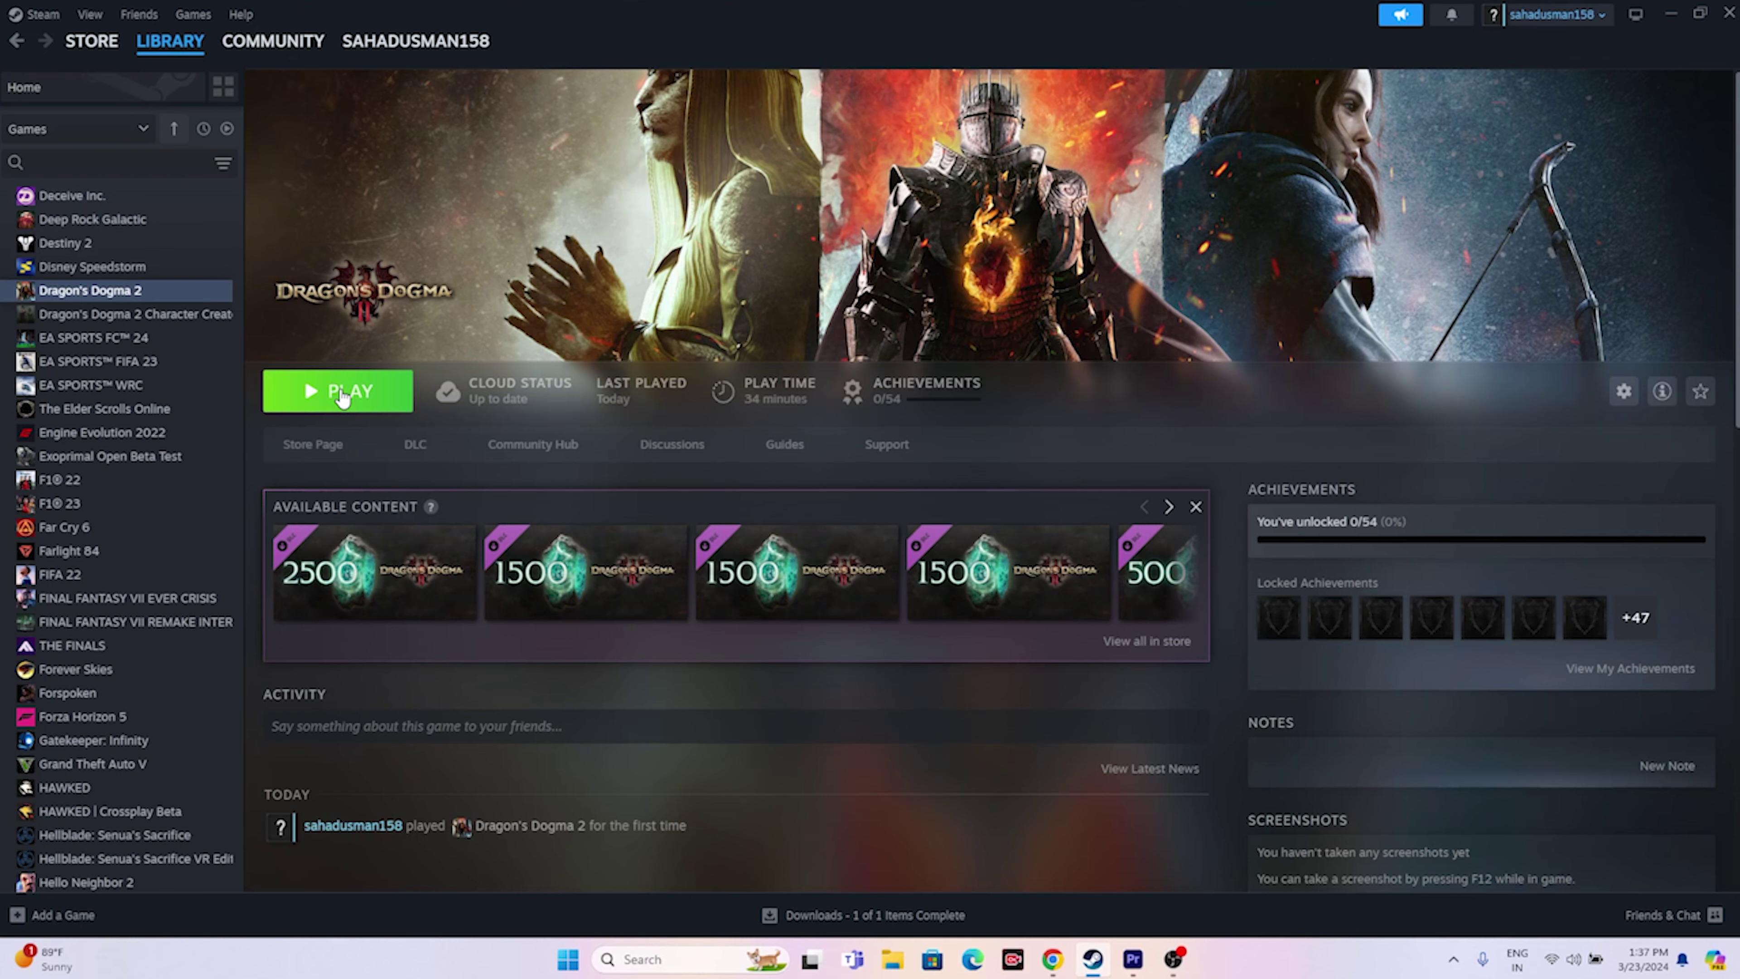
# Look through the game folders in Documents, close File Explorer and view the Dragon's Dogma 2 page in Steam before minimizing it.
pyautogui.click(1671, 14)
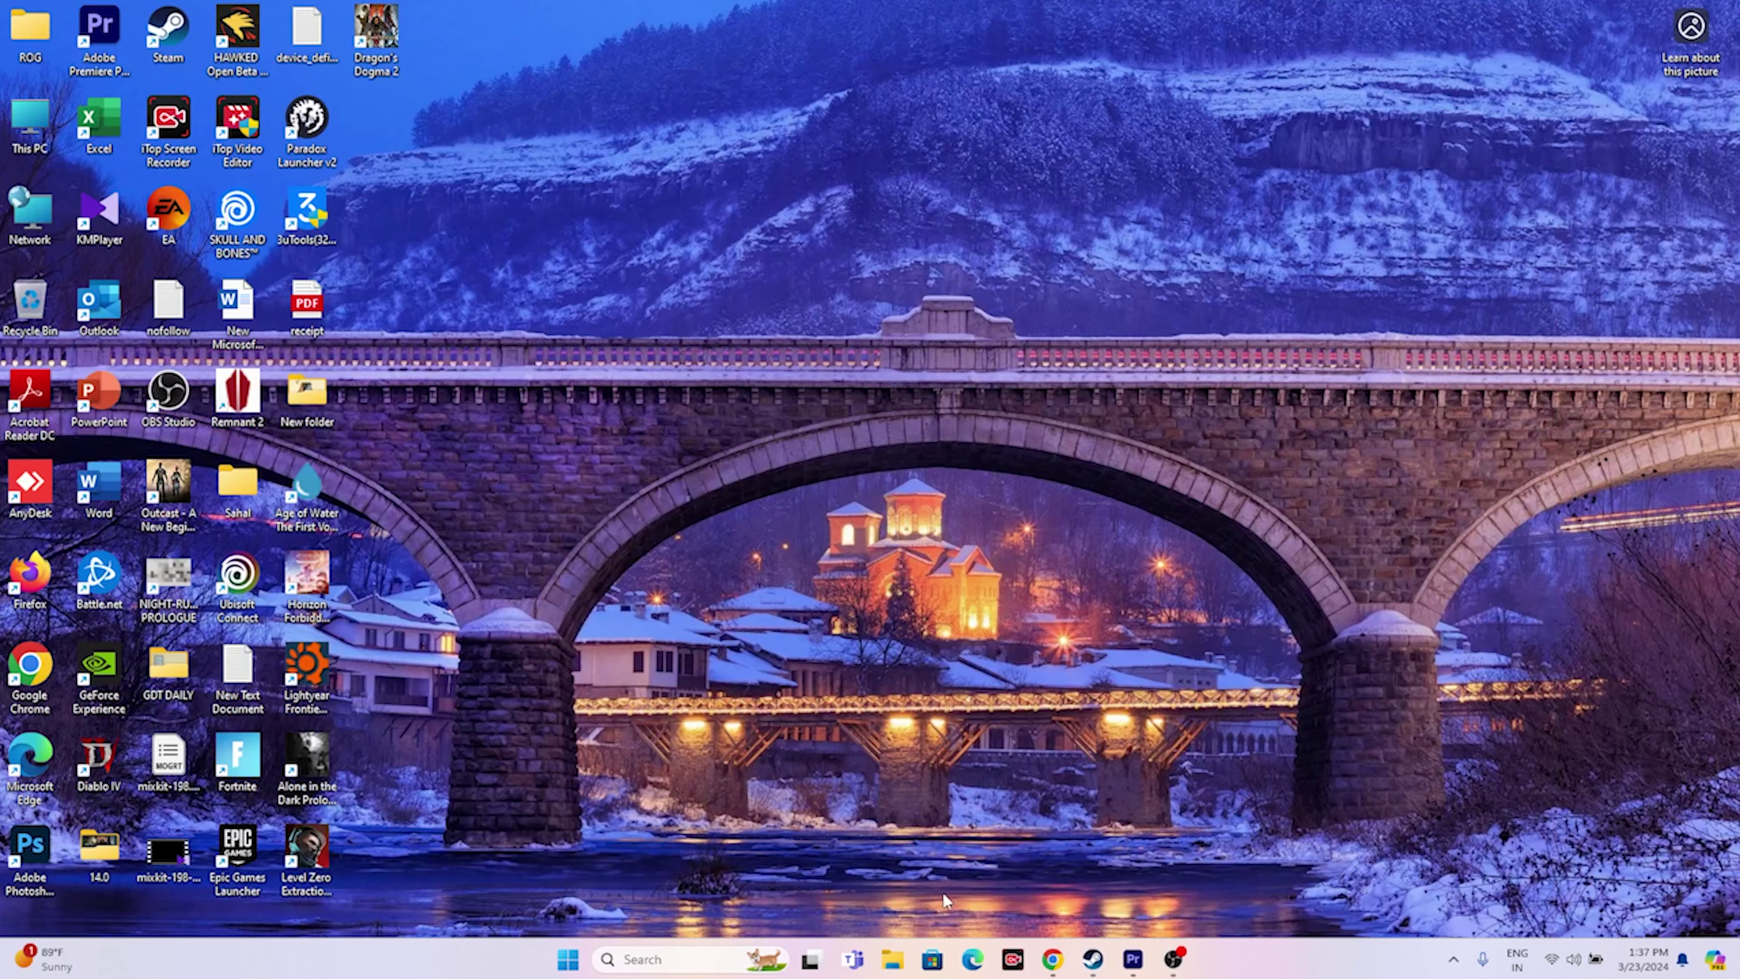
pyautogui.click(895, 959)
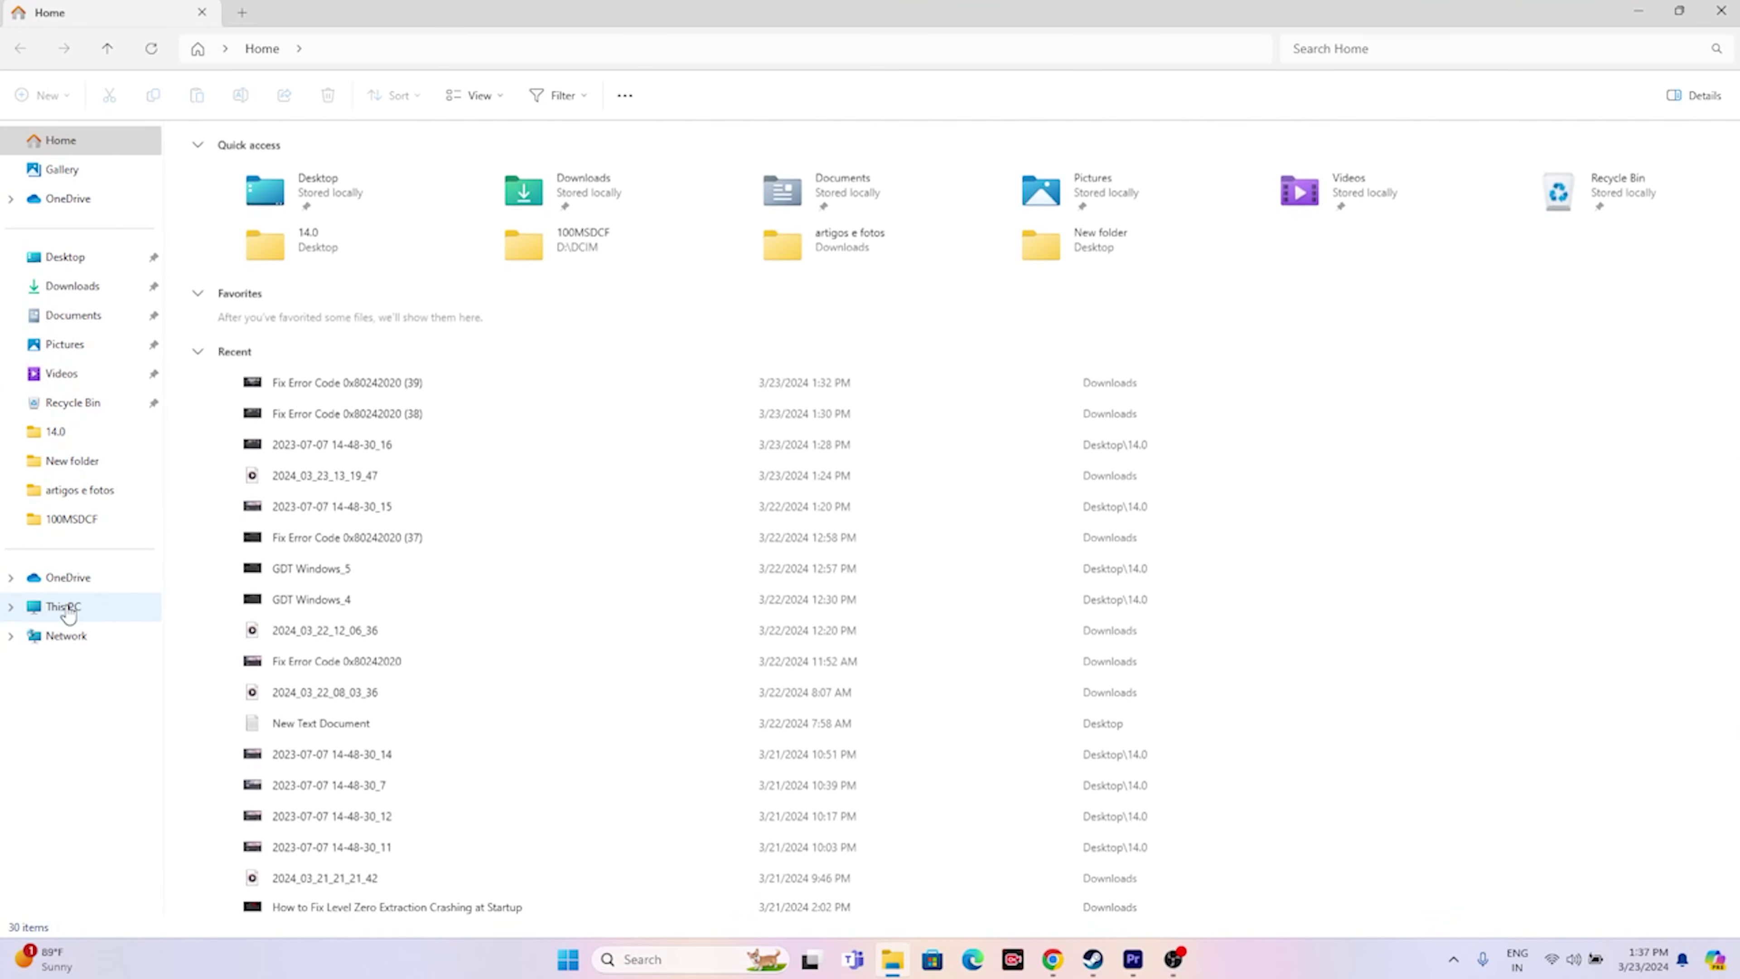
pyautogui.click(72, 314)
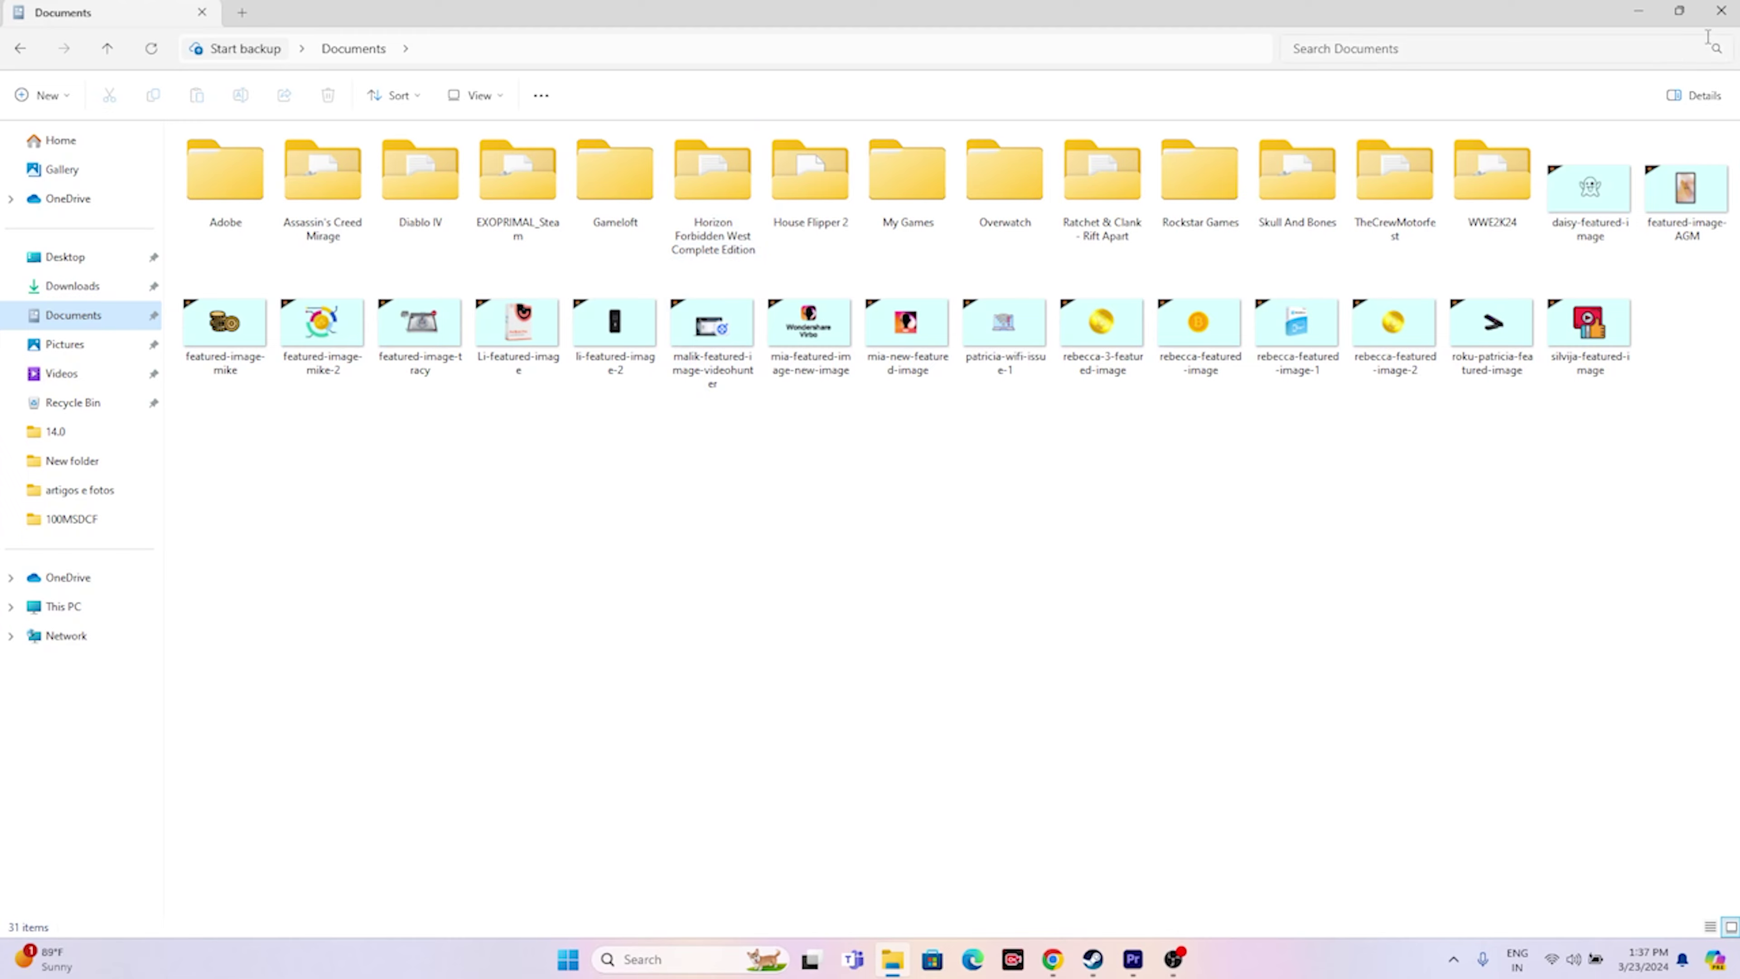
pyautogui.click(1721, 10)
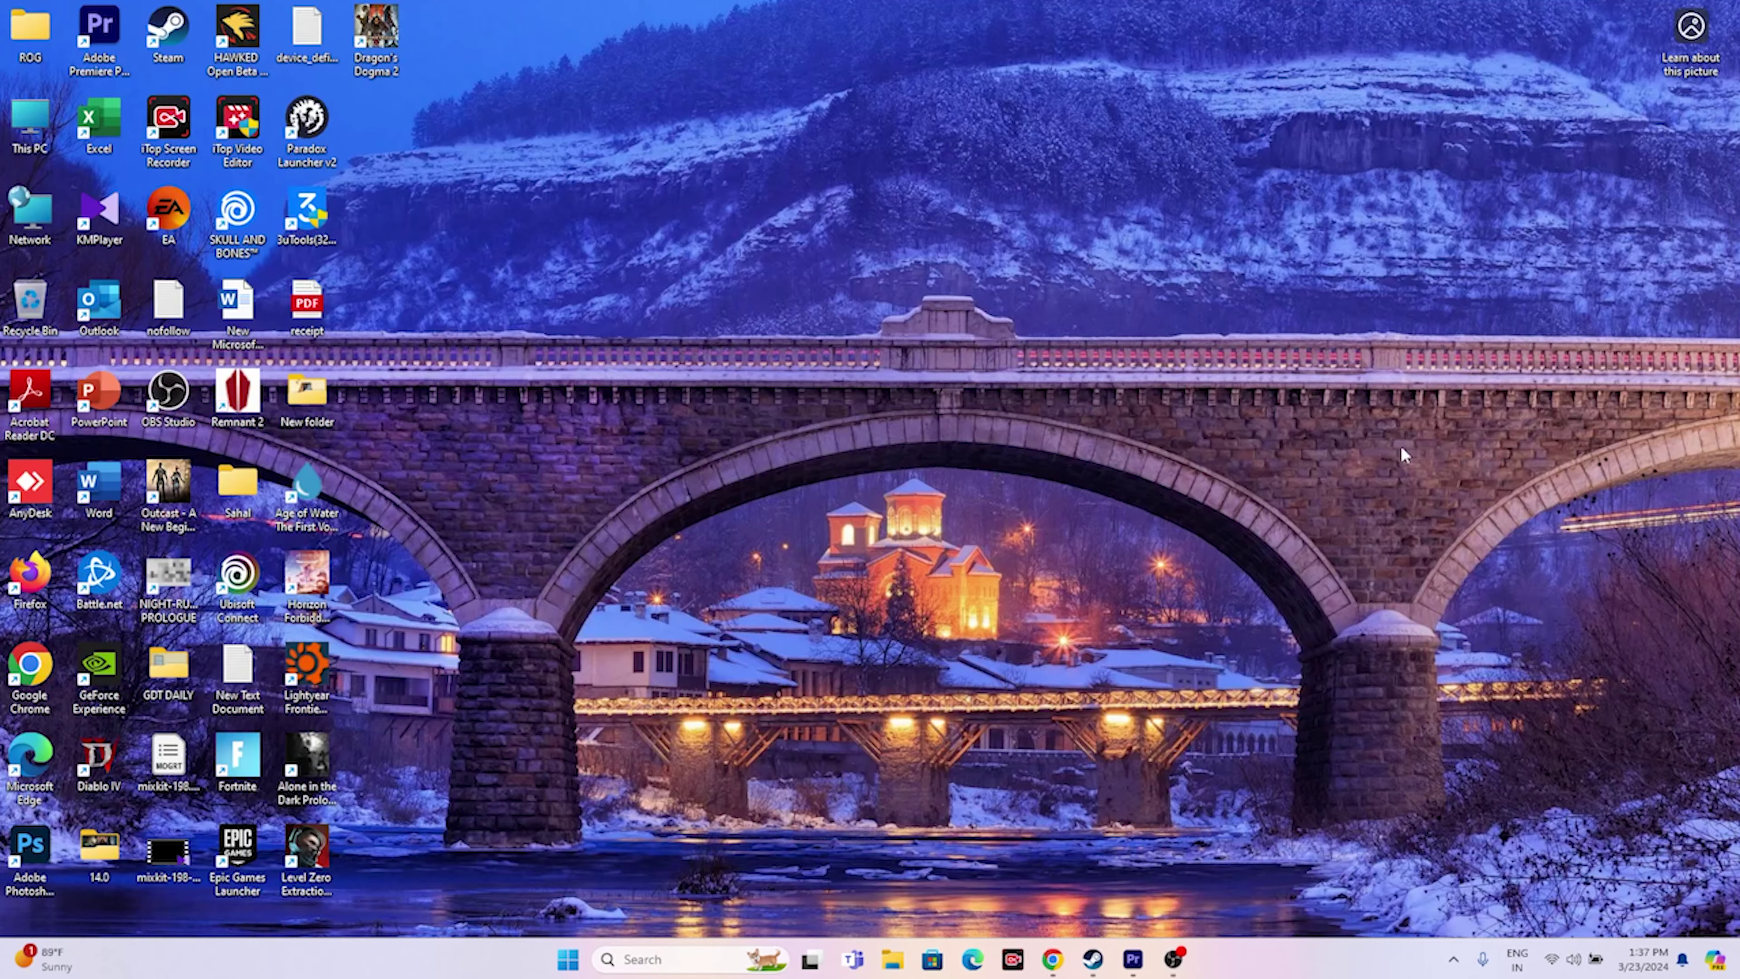
pyautogui.click(1093, 959)
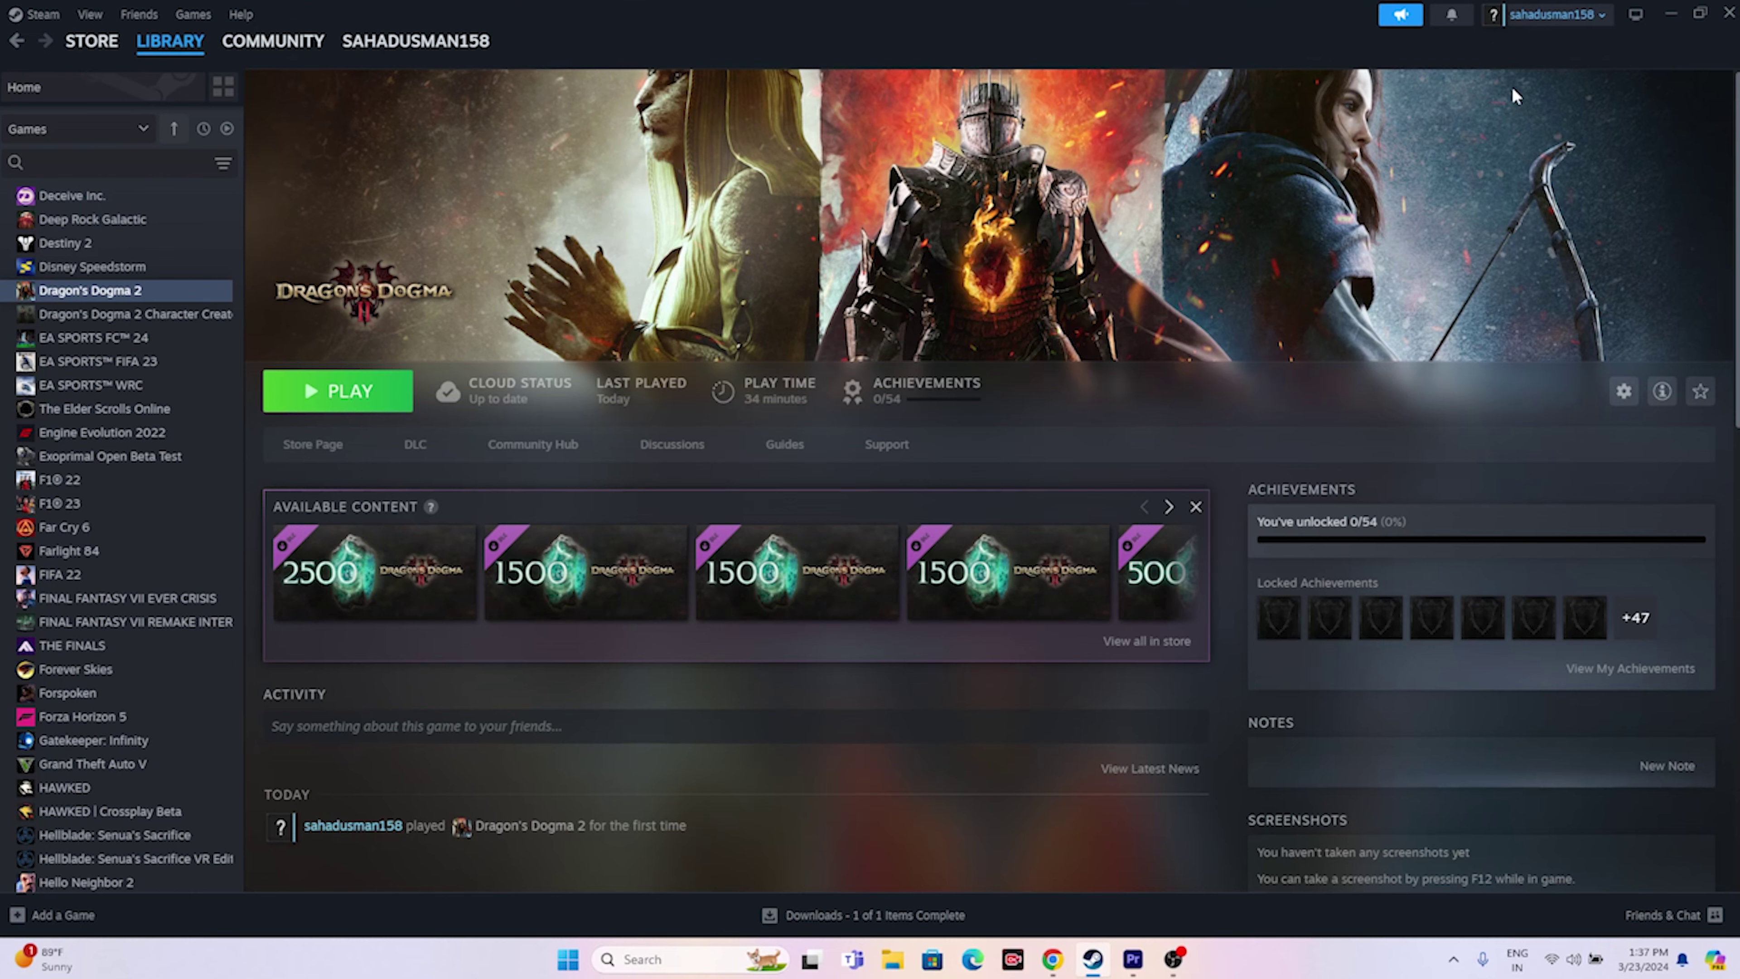
pyautogui.click(1665, 20)
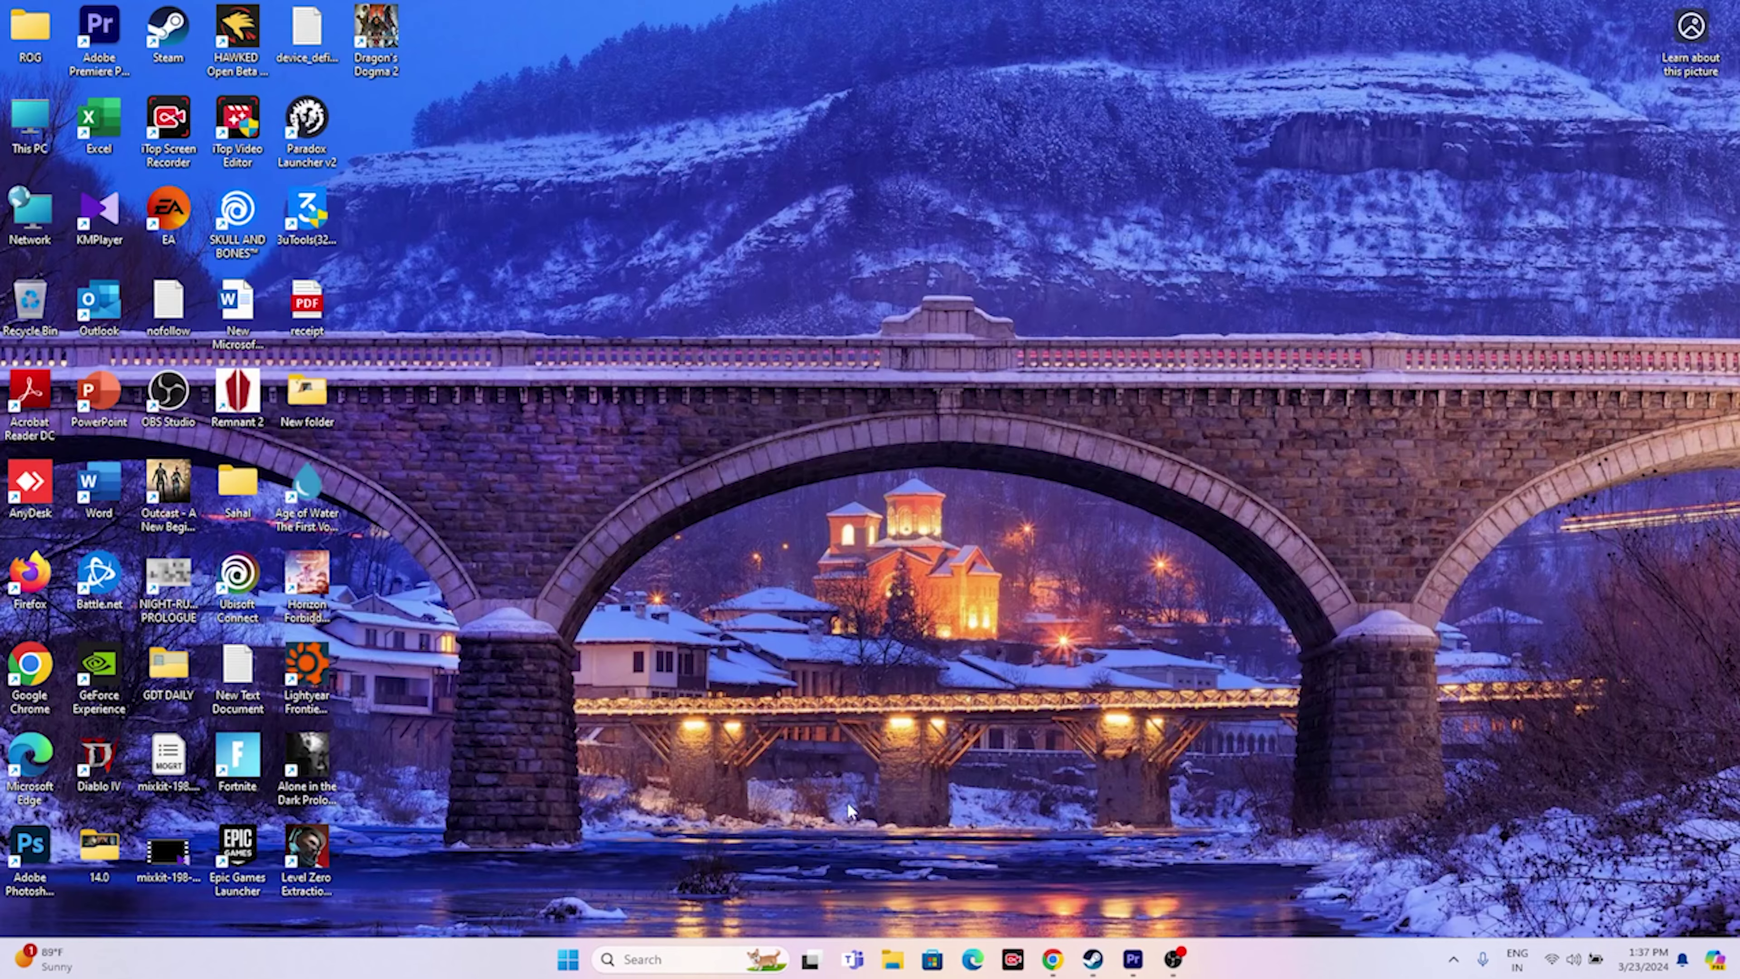
# Open Control Panel's list of apps allowed through Windows Defender Firewall and check the Dragon's Dogma 2 entry.
pyautogui.click(639, 958)
pyautogui.click(713, 514)
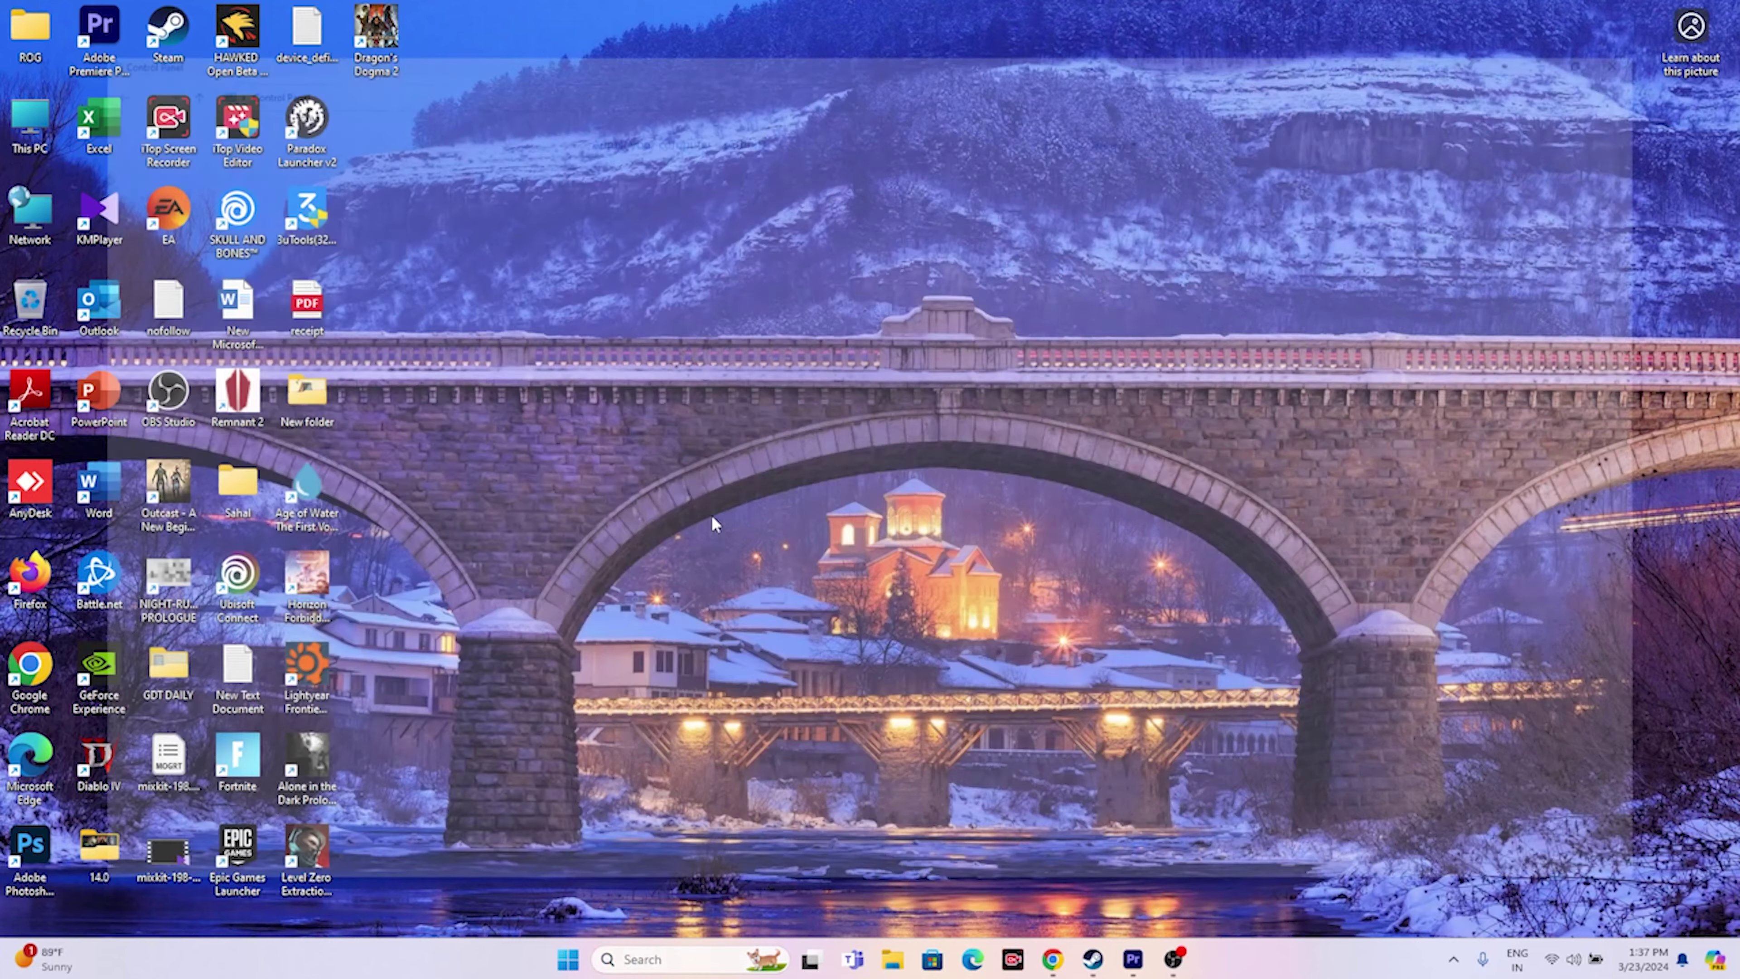
pyautogui.click(649, 146)
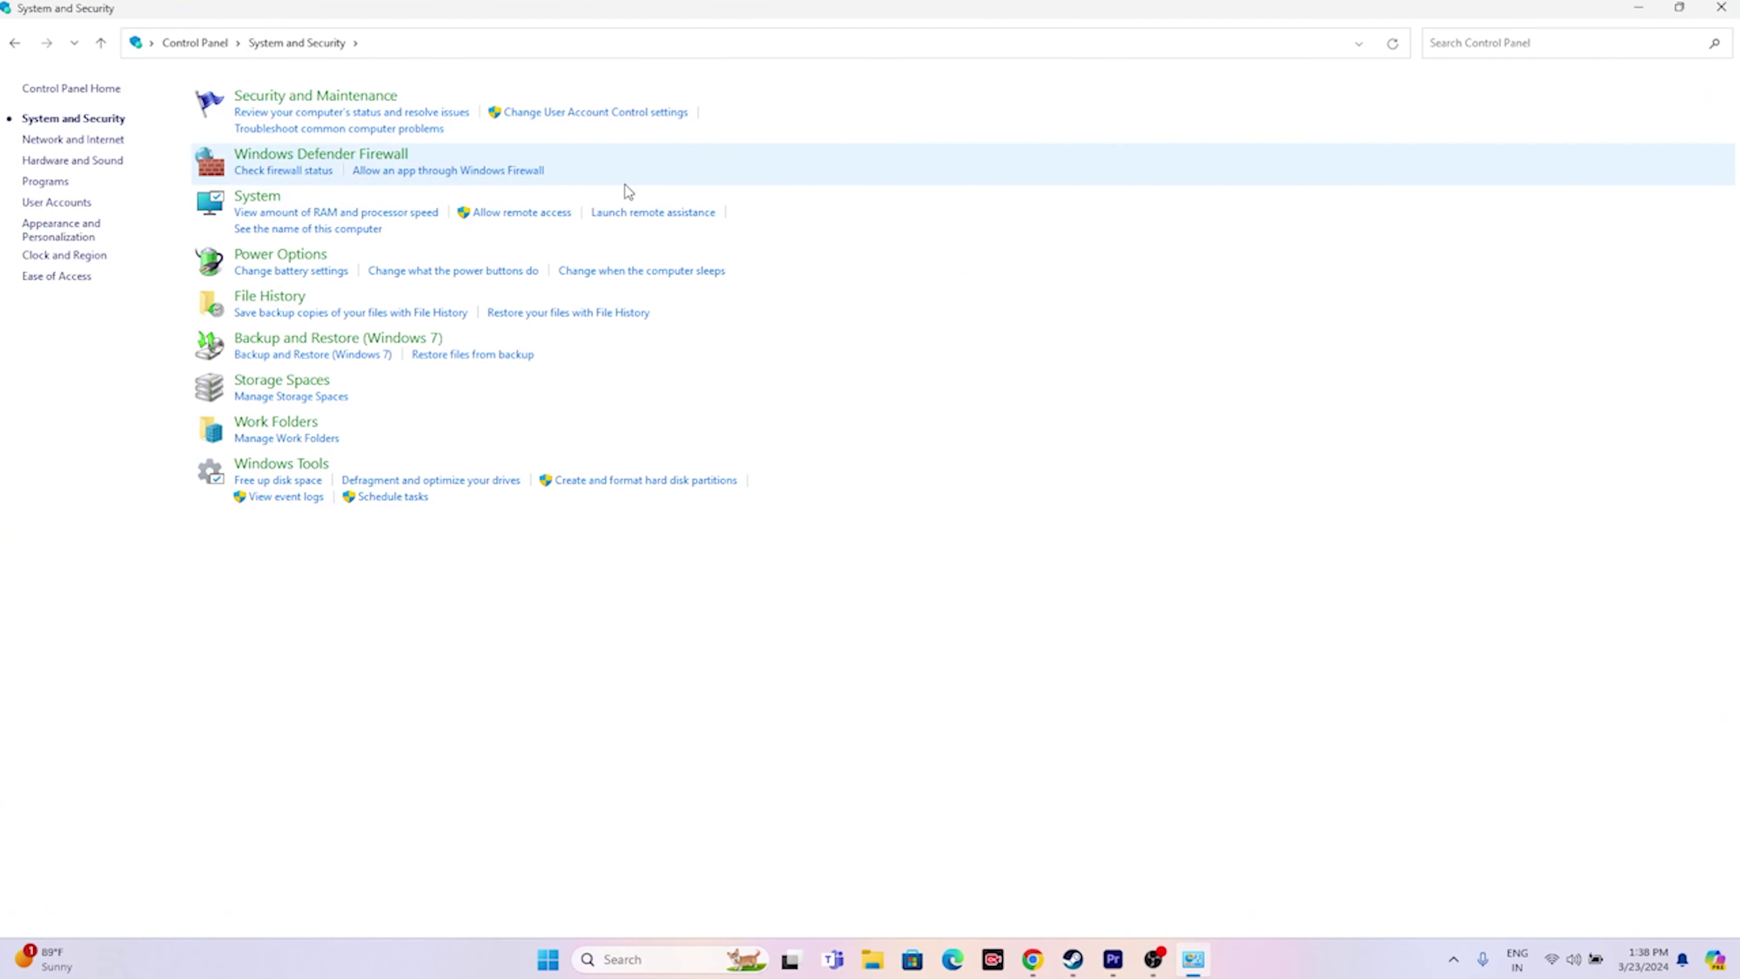
pyautogui.click(306, 155)
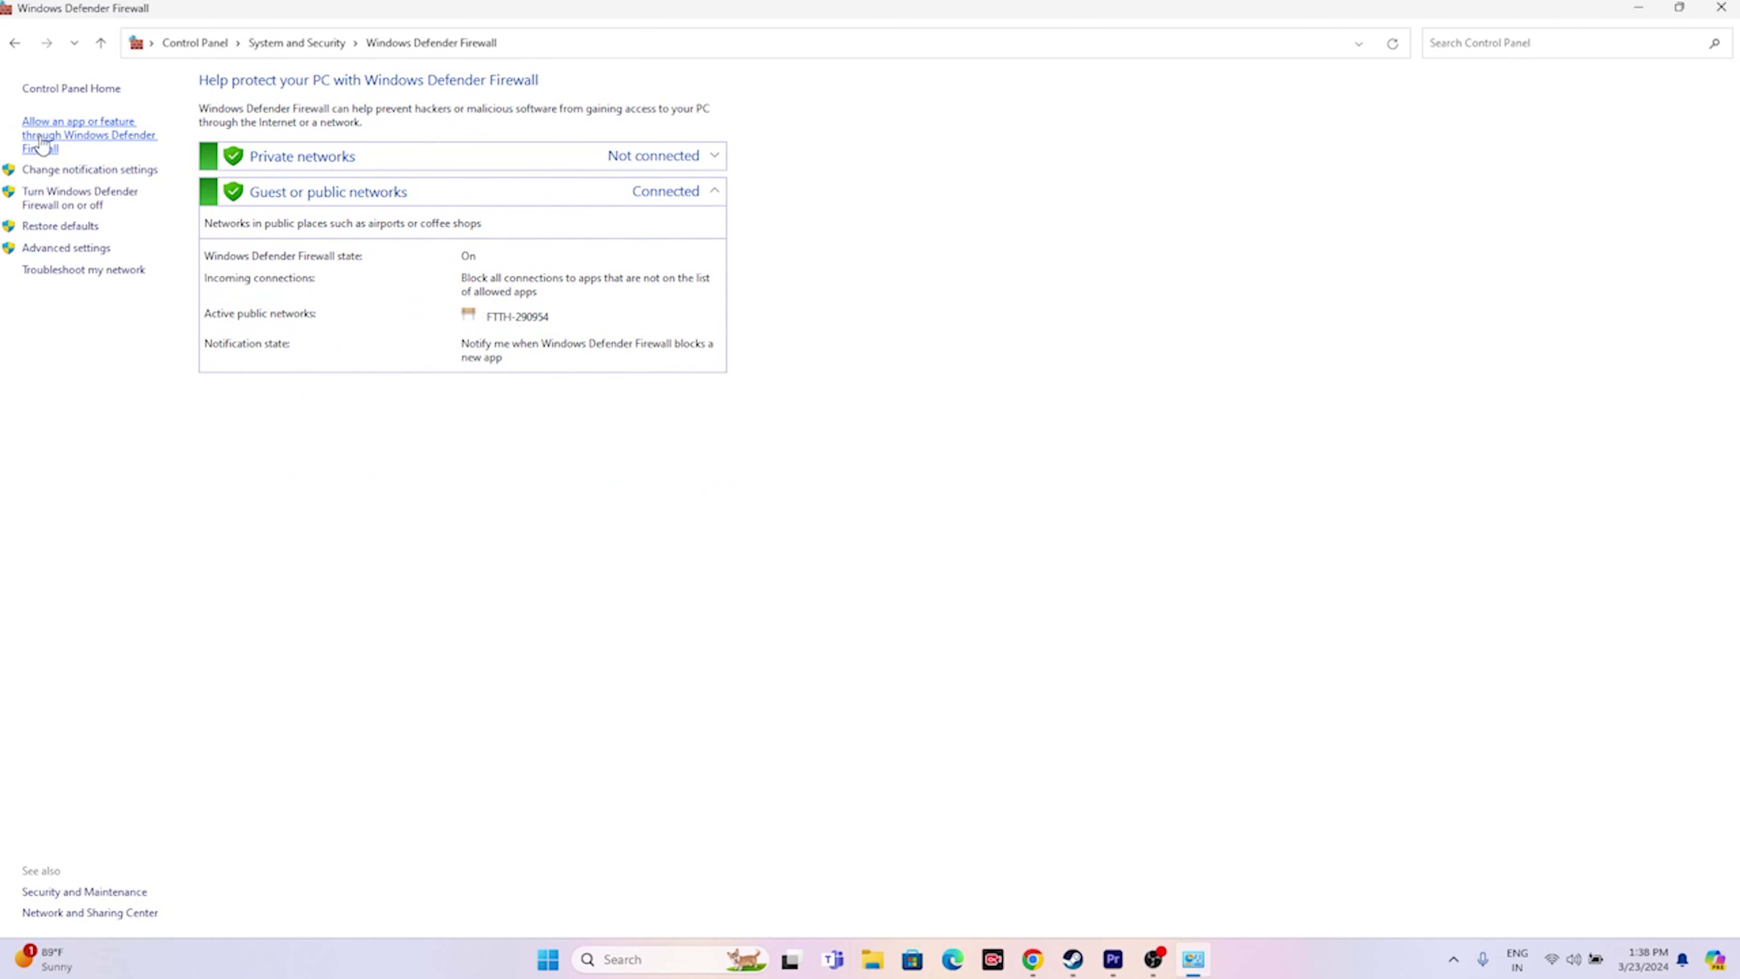
pyautogui.click(42, 140)
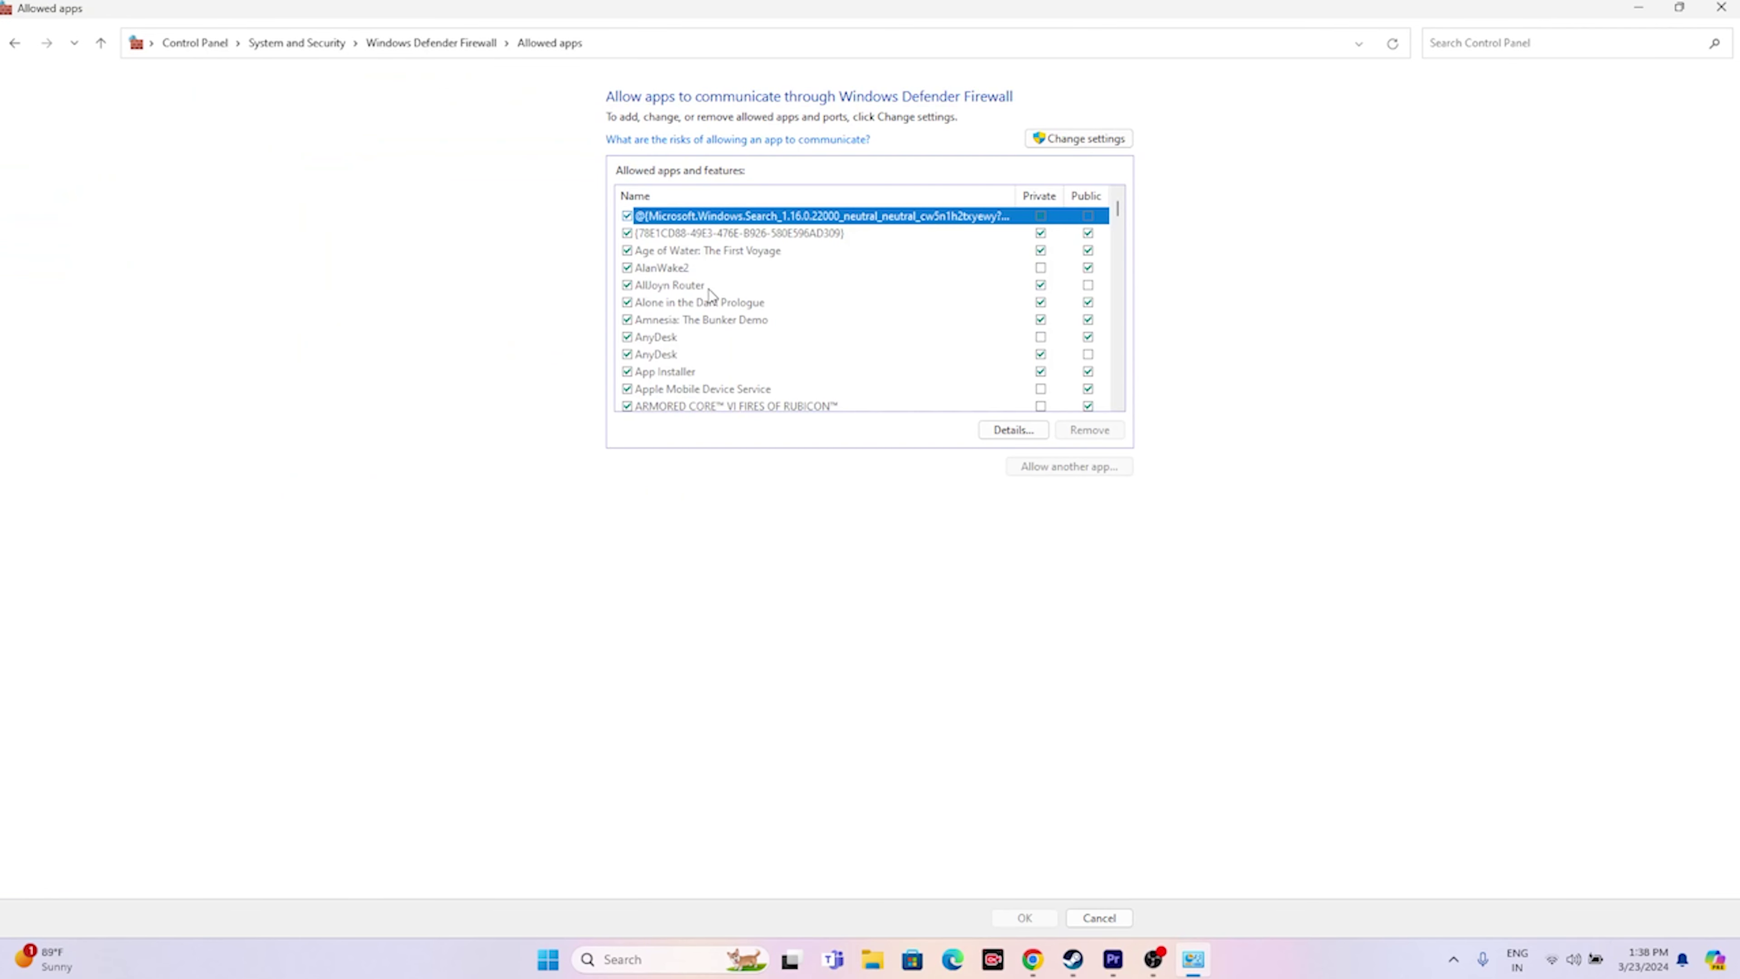
pyautogui.scroll(-7, 715, 300)
pyautogui.scroll(-5, 710, 292)
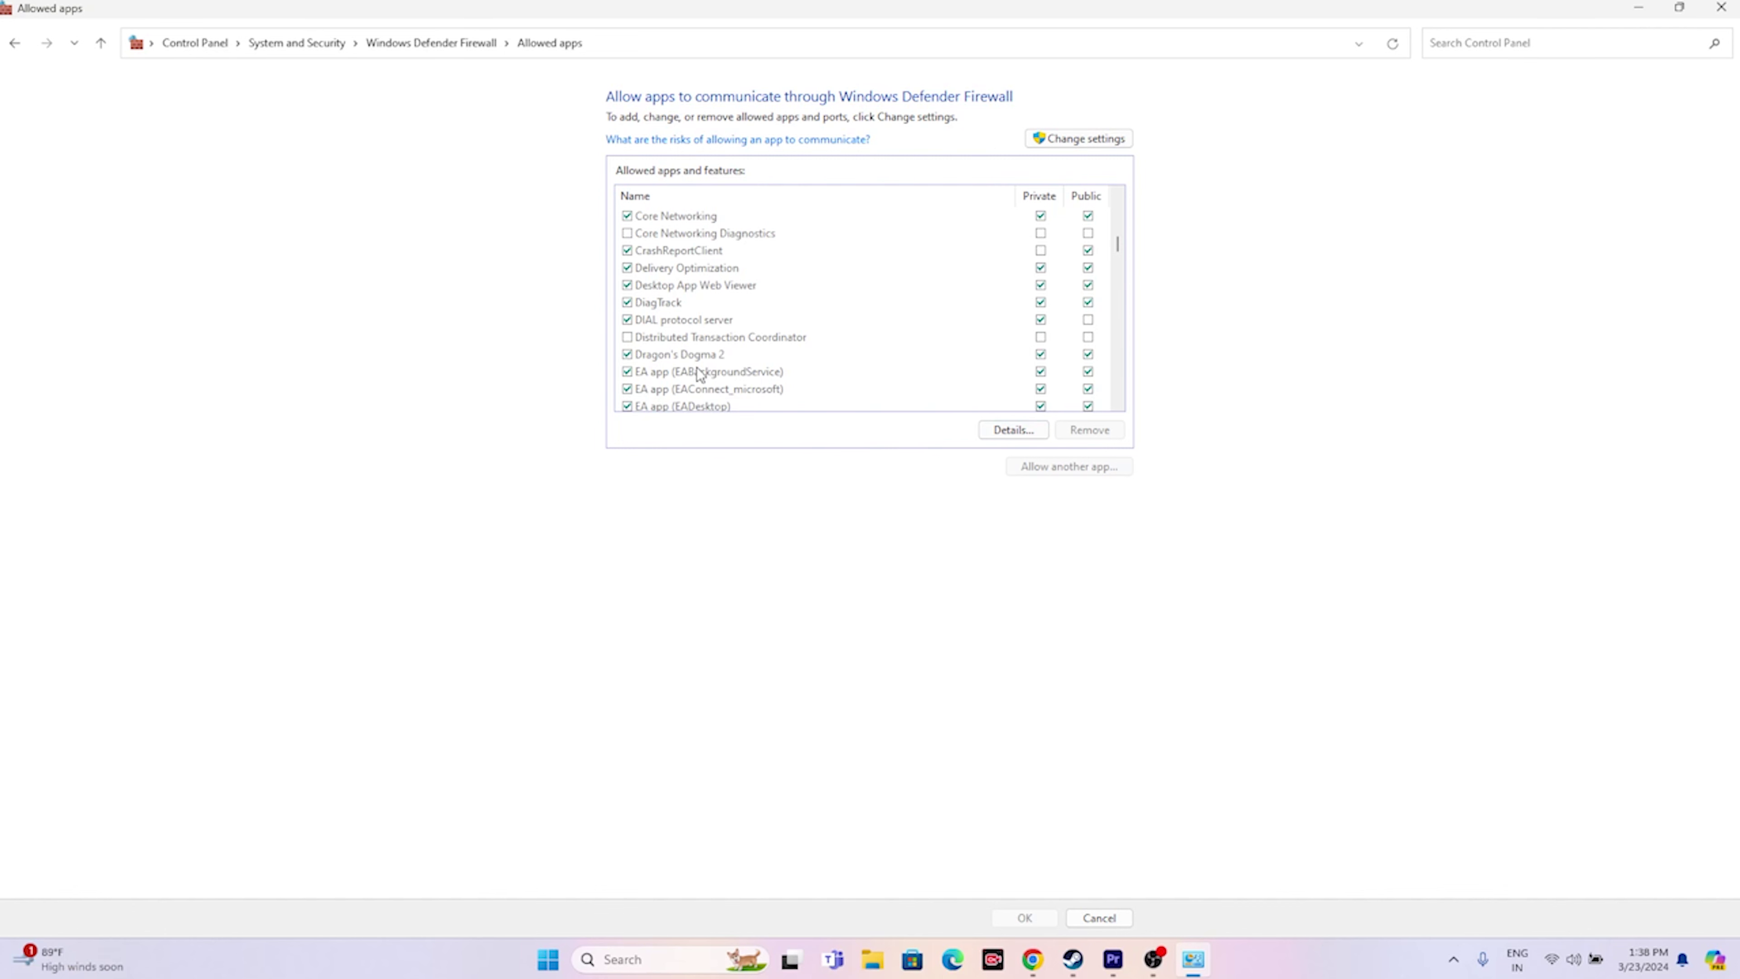
# Enable changes to the firewall's allowed apps and start browsing for another app to allow.
pyautogui.click(1050, 143)
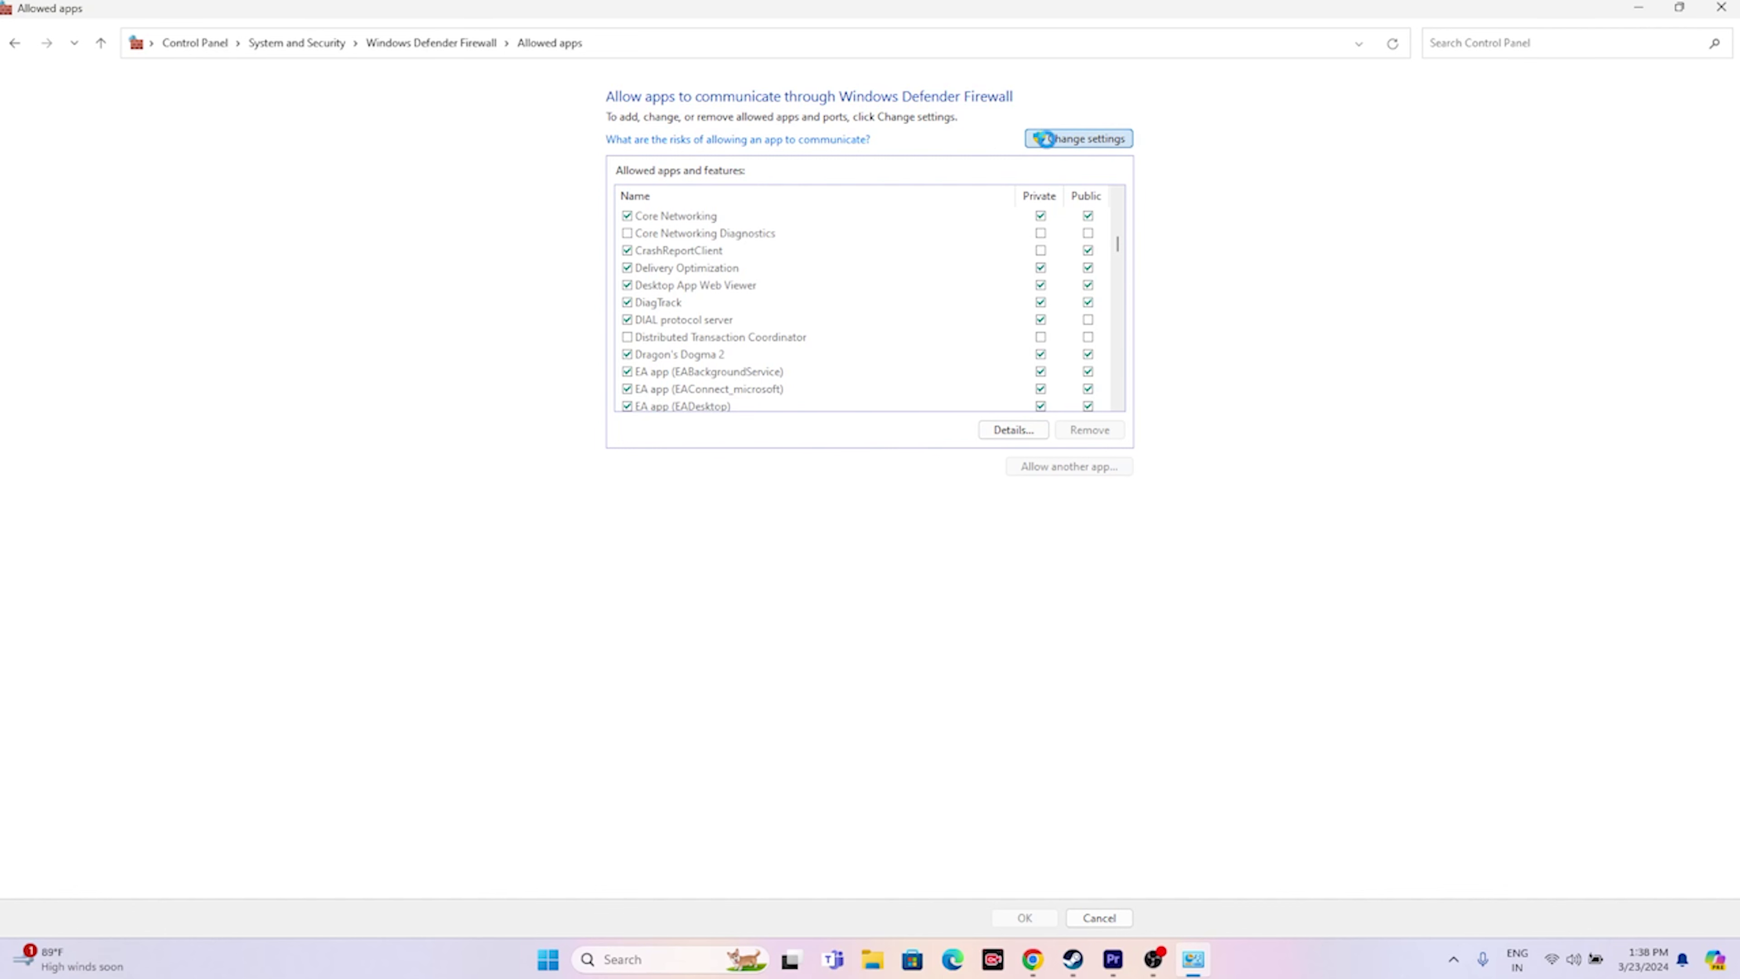
pyautogui.click(1035, 471)
pyautogui.click(997, 566)
pyautogui.scroll(-3, 781, 617)
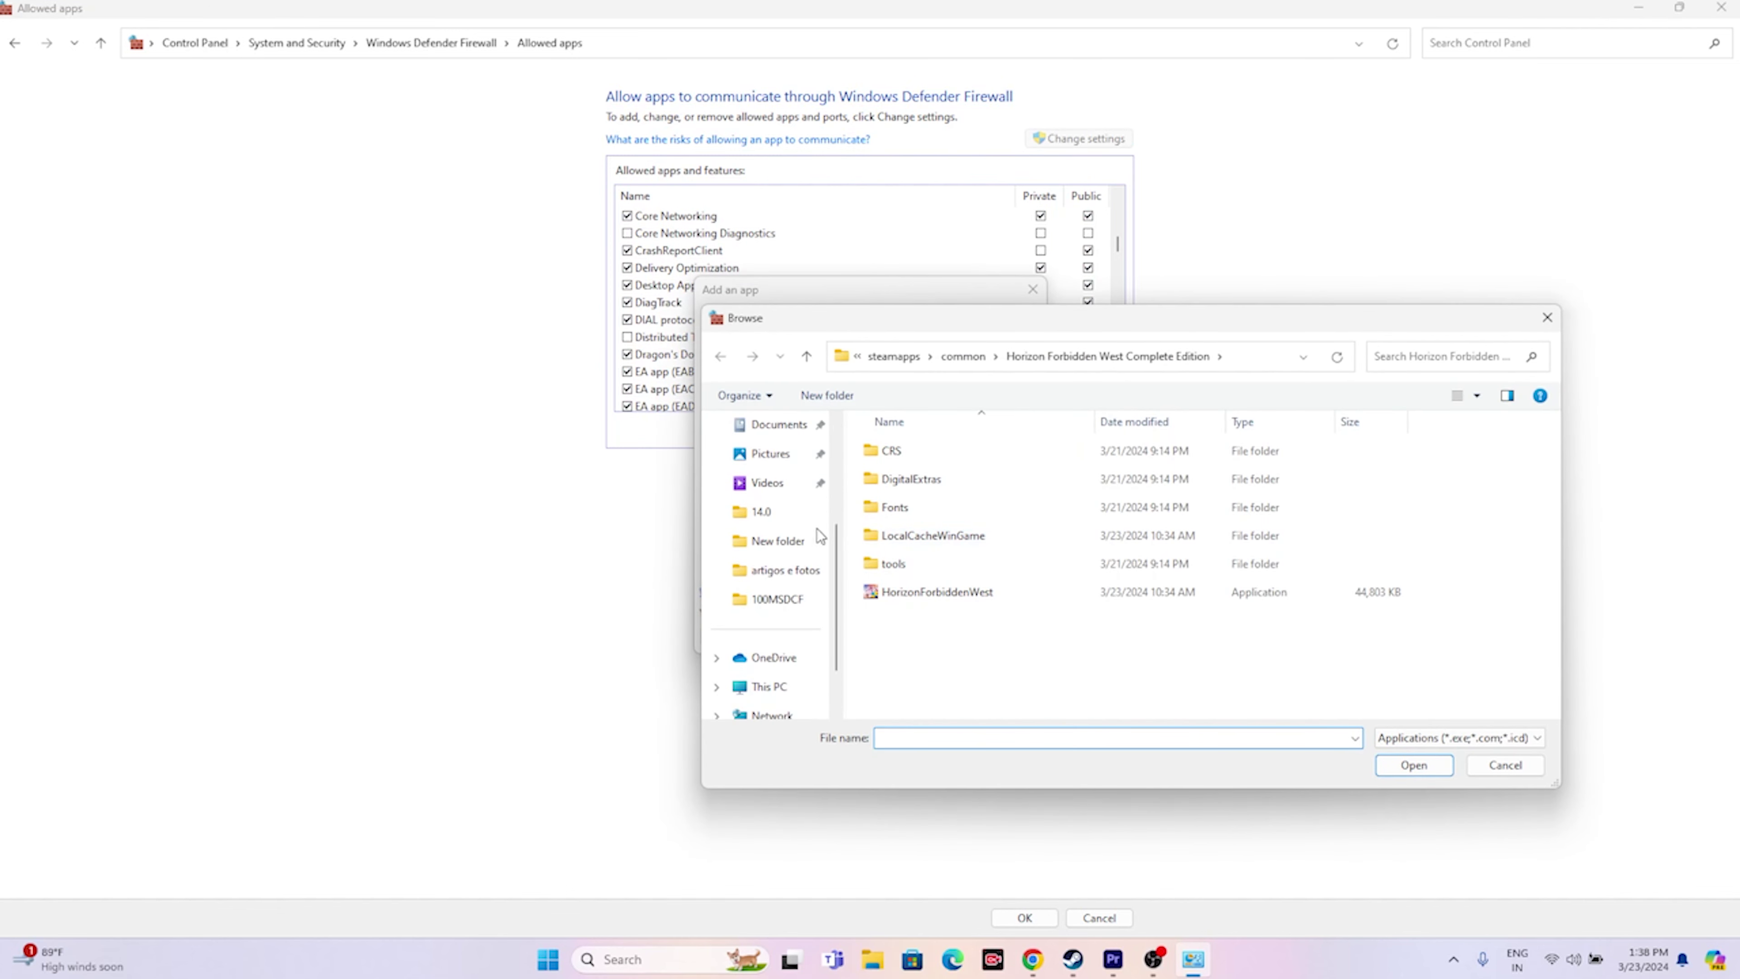
# Browse to the Steam games folder at C:\Program Files (x86)\Steam\steamapps\common.
pyautogui.click(799, 678)
pyautogui.doubleClick(955, 484)
pyautogui.doubleClick(928, 618)
pyautogui.scroll(-4, 920, 547)
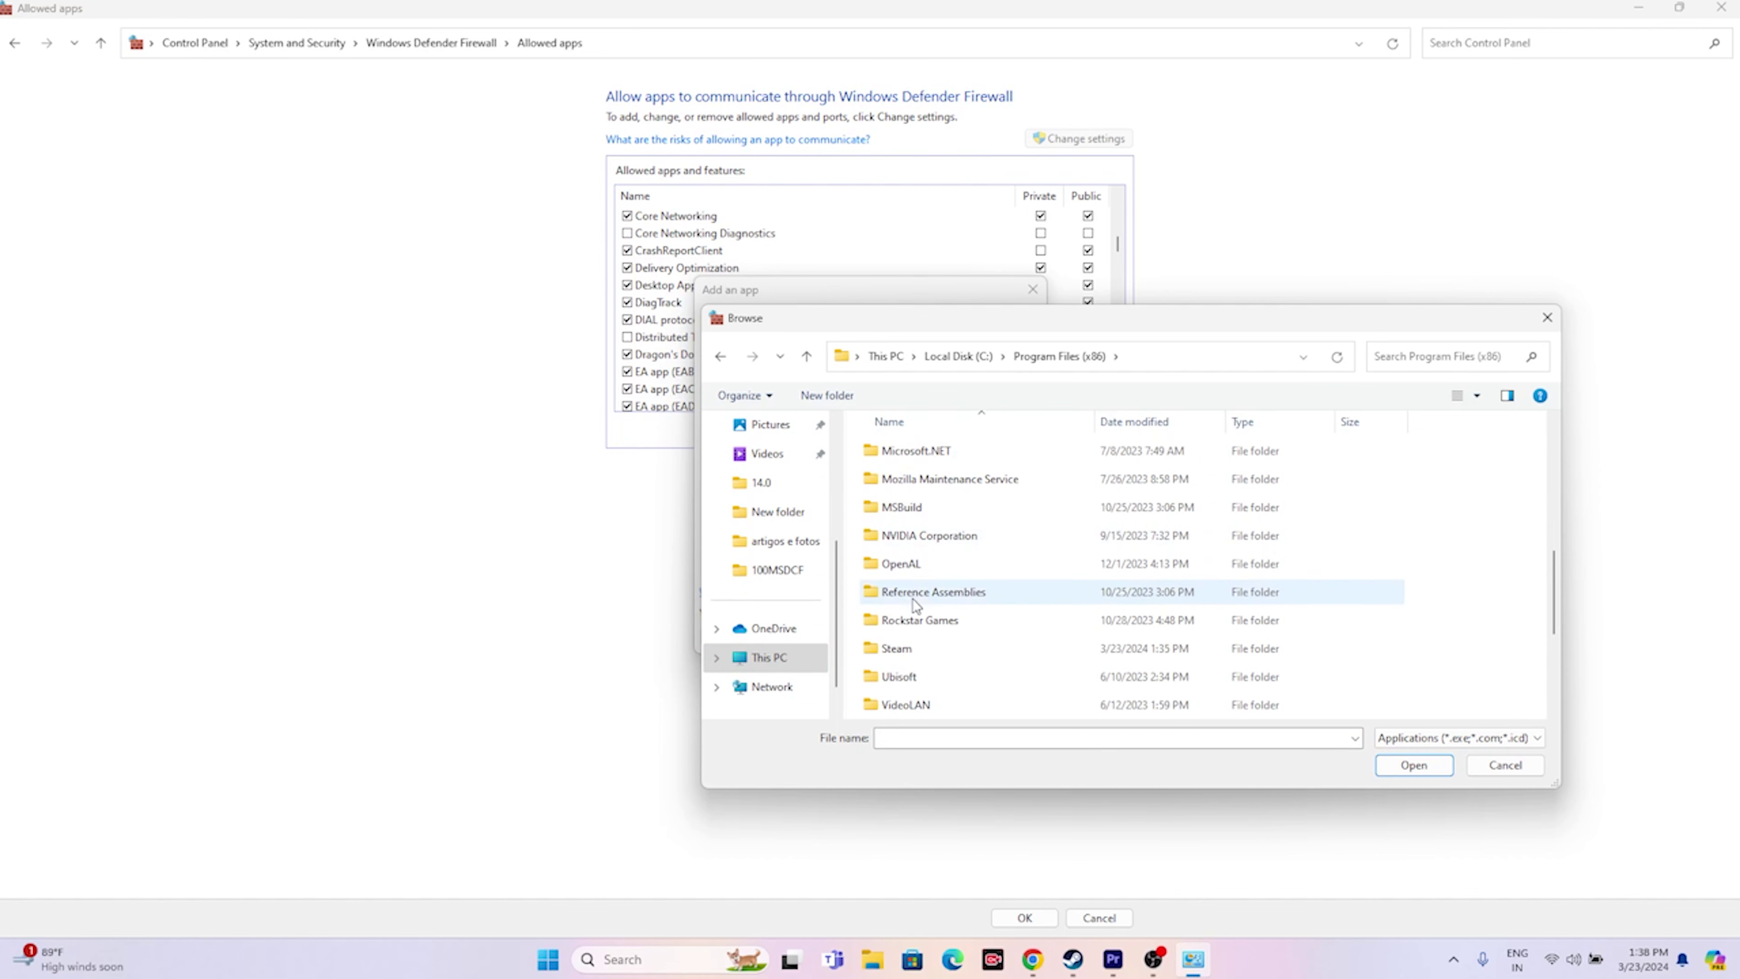
pyautogui.scroll(-2, 891, 538)
pyautogui.doubleClick(896, 478)
pyautogui.scroll(-2, 920, 510)
pyautogui.doubleClick(911, 535)
pyautogui.doubleClick(920, 455)
pyautogui.scroll(-5, 925, 539)
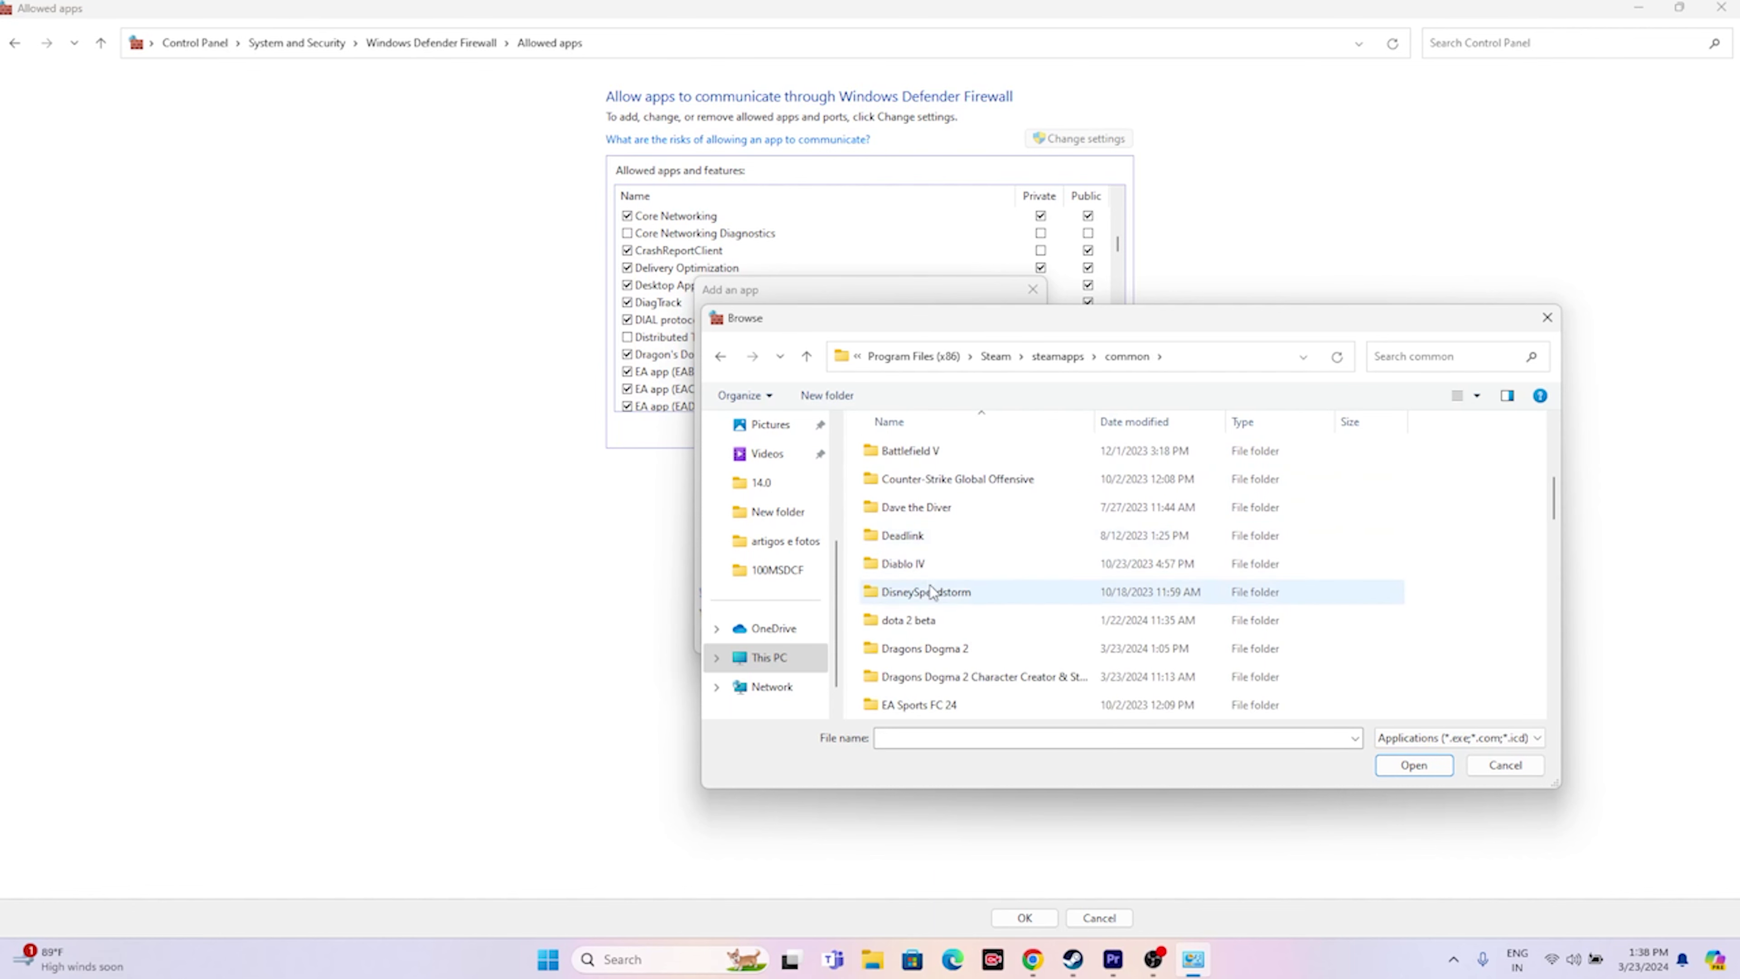
# Try to add the Dragon's Dogma 2 application from the Dragons Dogma 2 folder to the allowed apps, and close Control Panel.
pyautogui.doubleClick(926, 648)
pyautogui.click(931, 507)
pyautogui.click(1404, 765)
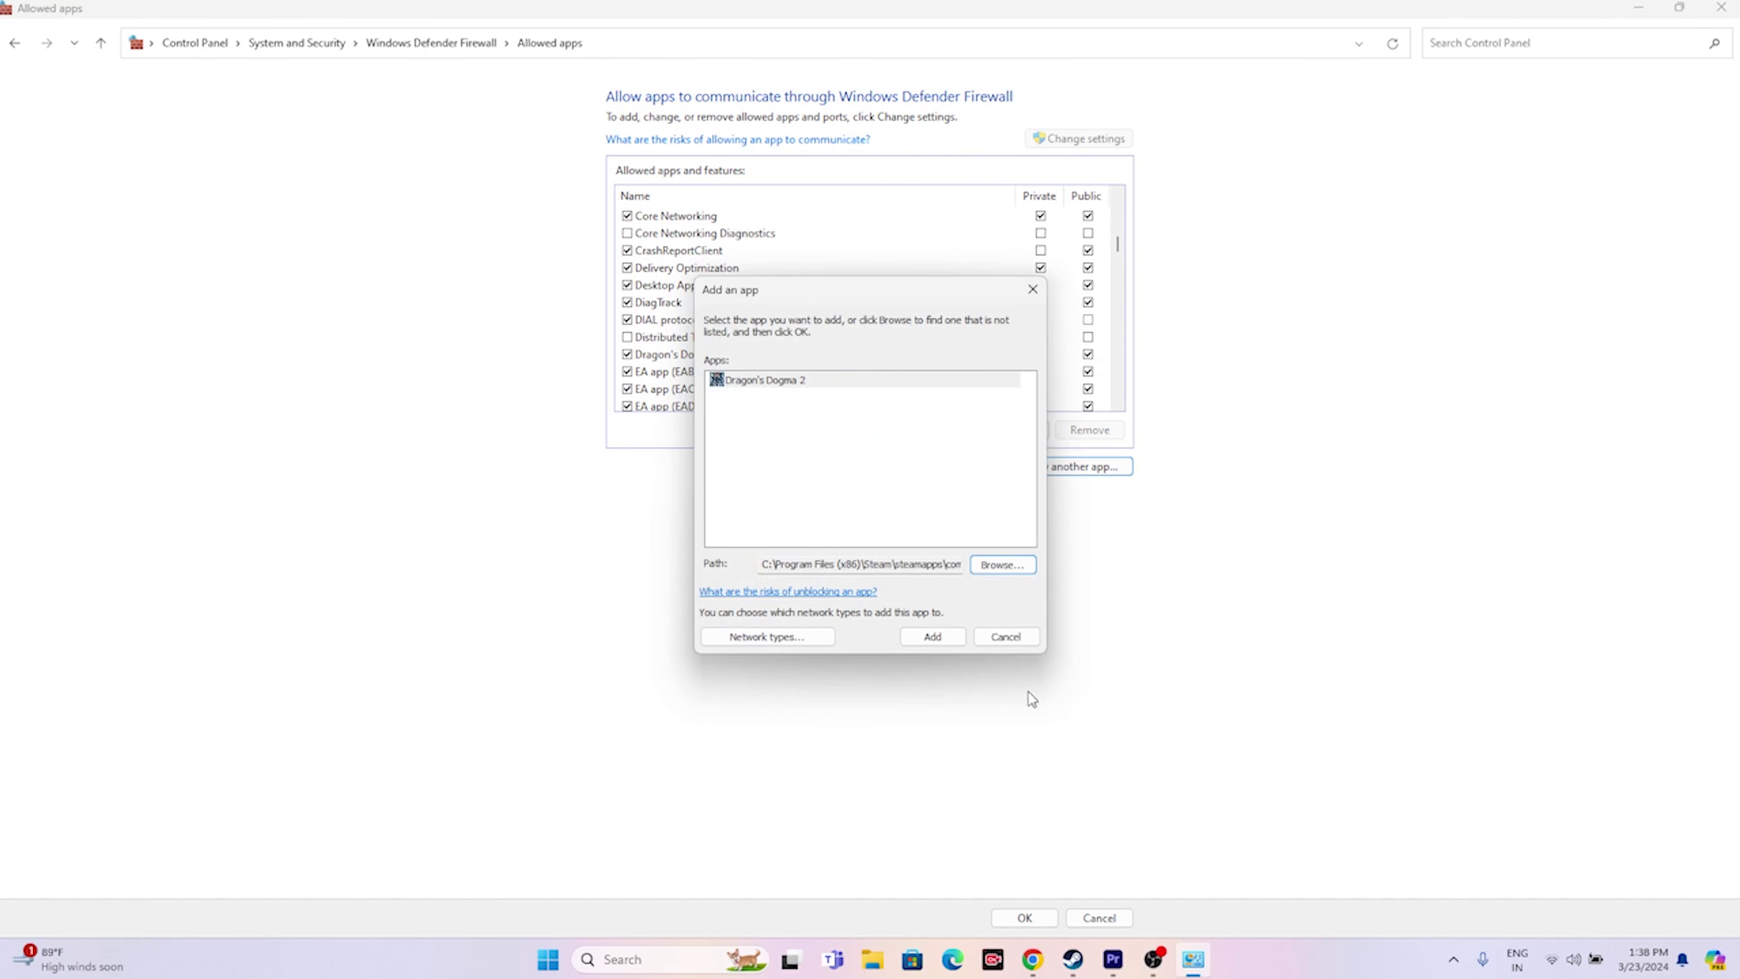
pyautogui.click(932, 636)
pyautogui.click(999, 542)
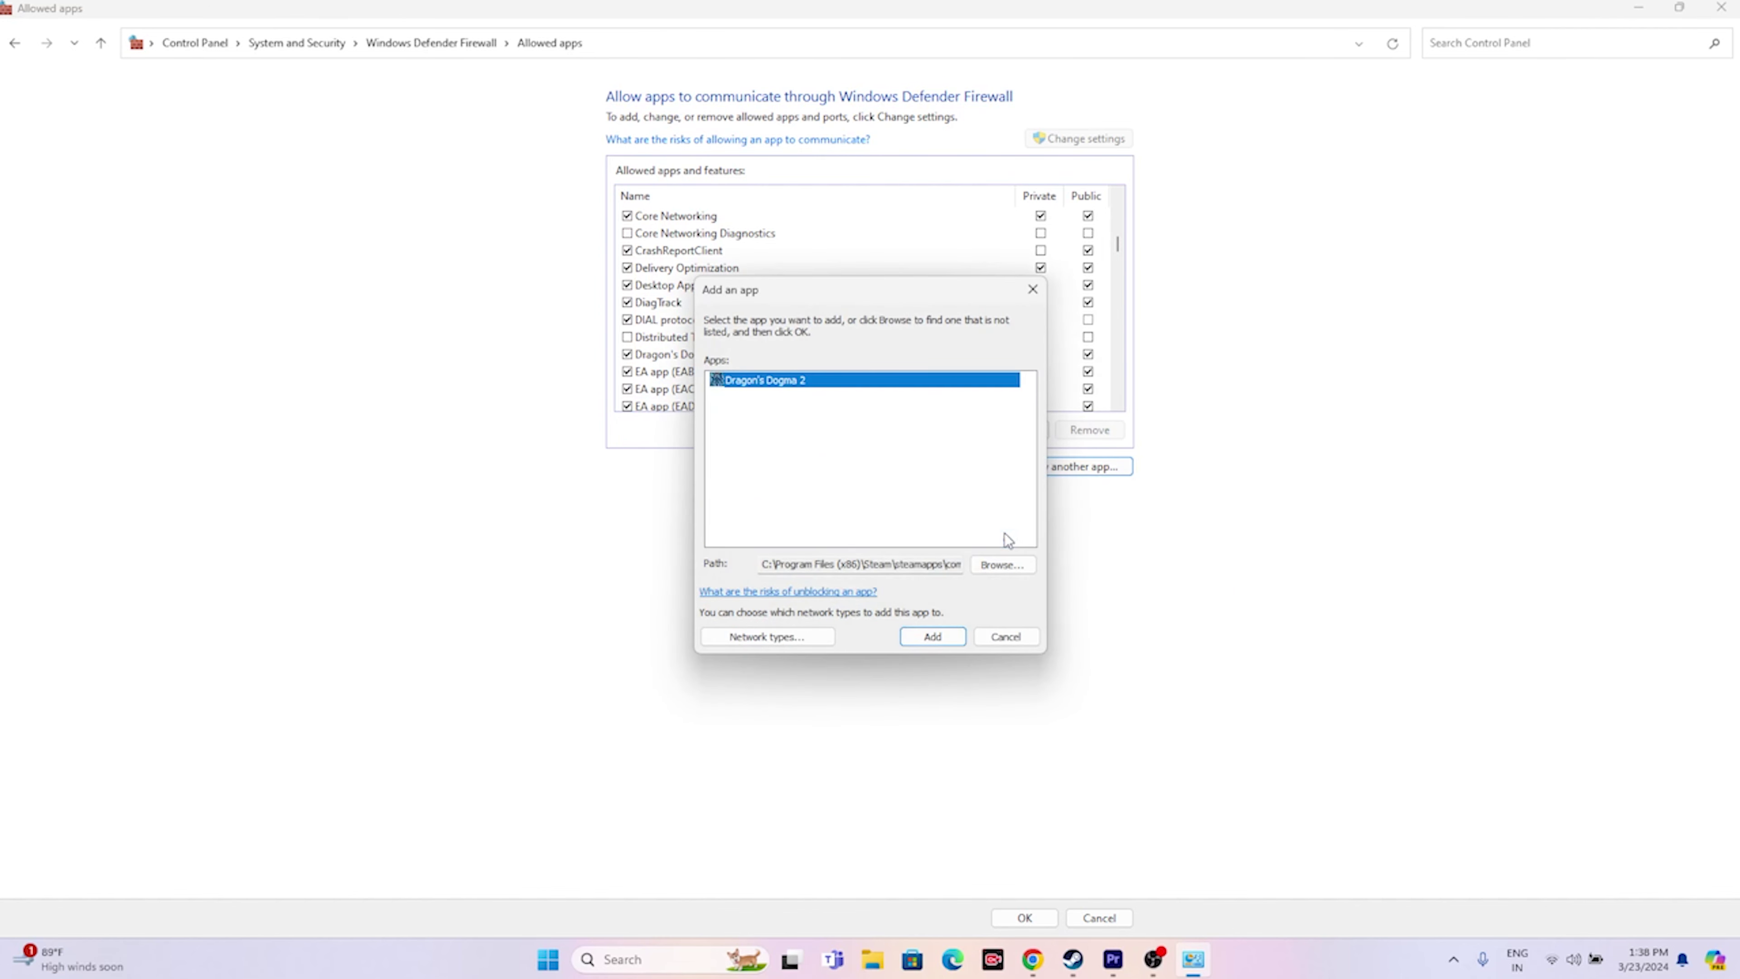
pyautogui.click(1032, 288)
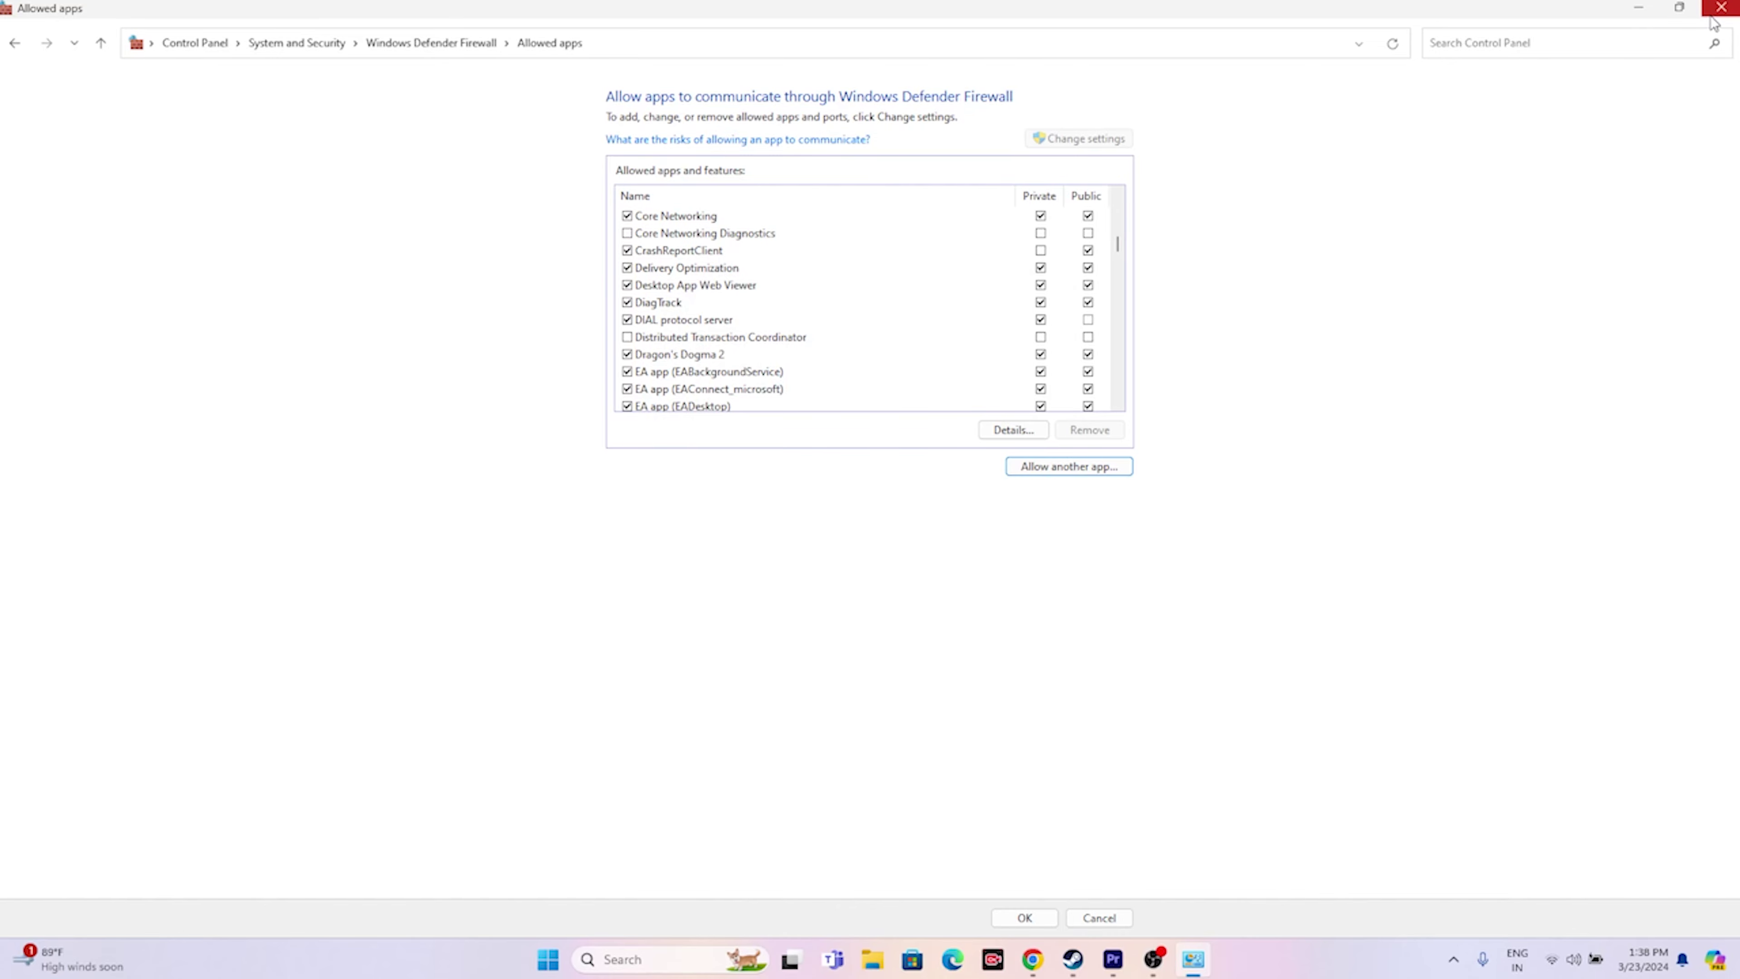
pyautogui.click(1721, 8)
# Check Steam and minimize it, and find and open System Configuration at its list of services.
pyautogui.click(1093, 959)
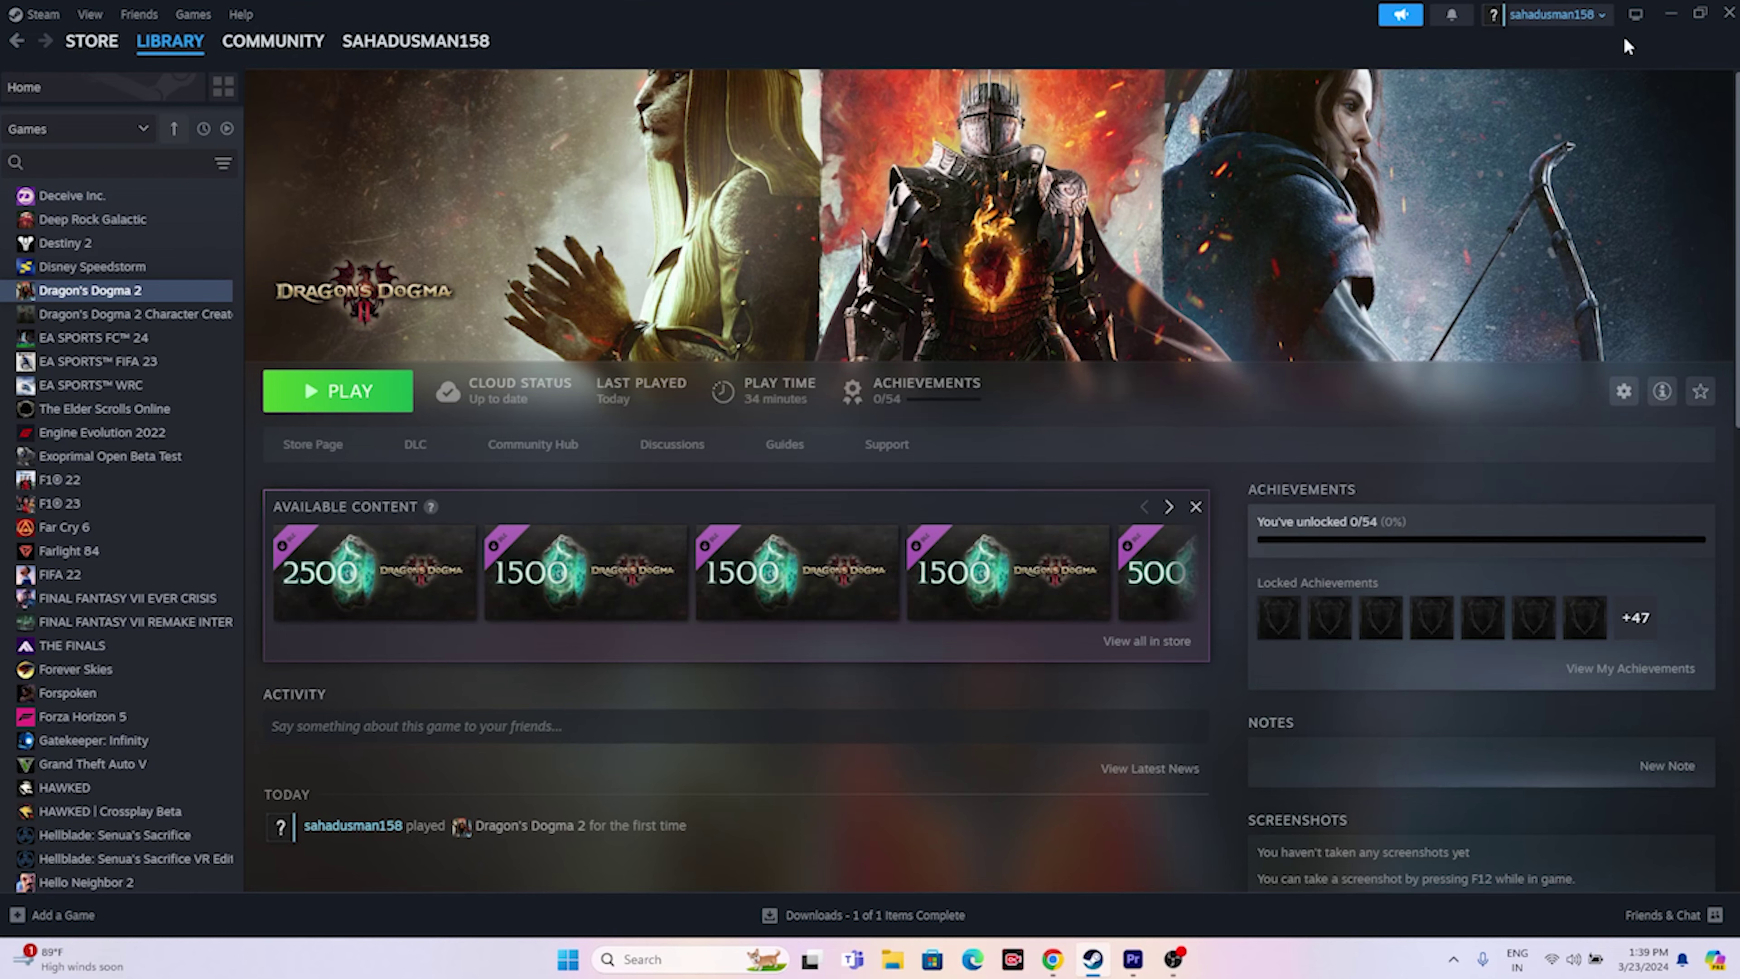
pyautogui.click(1670, 13)
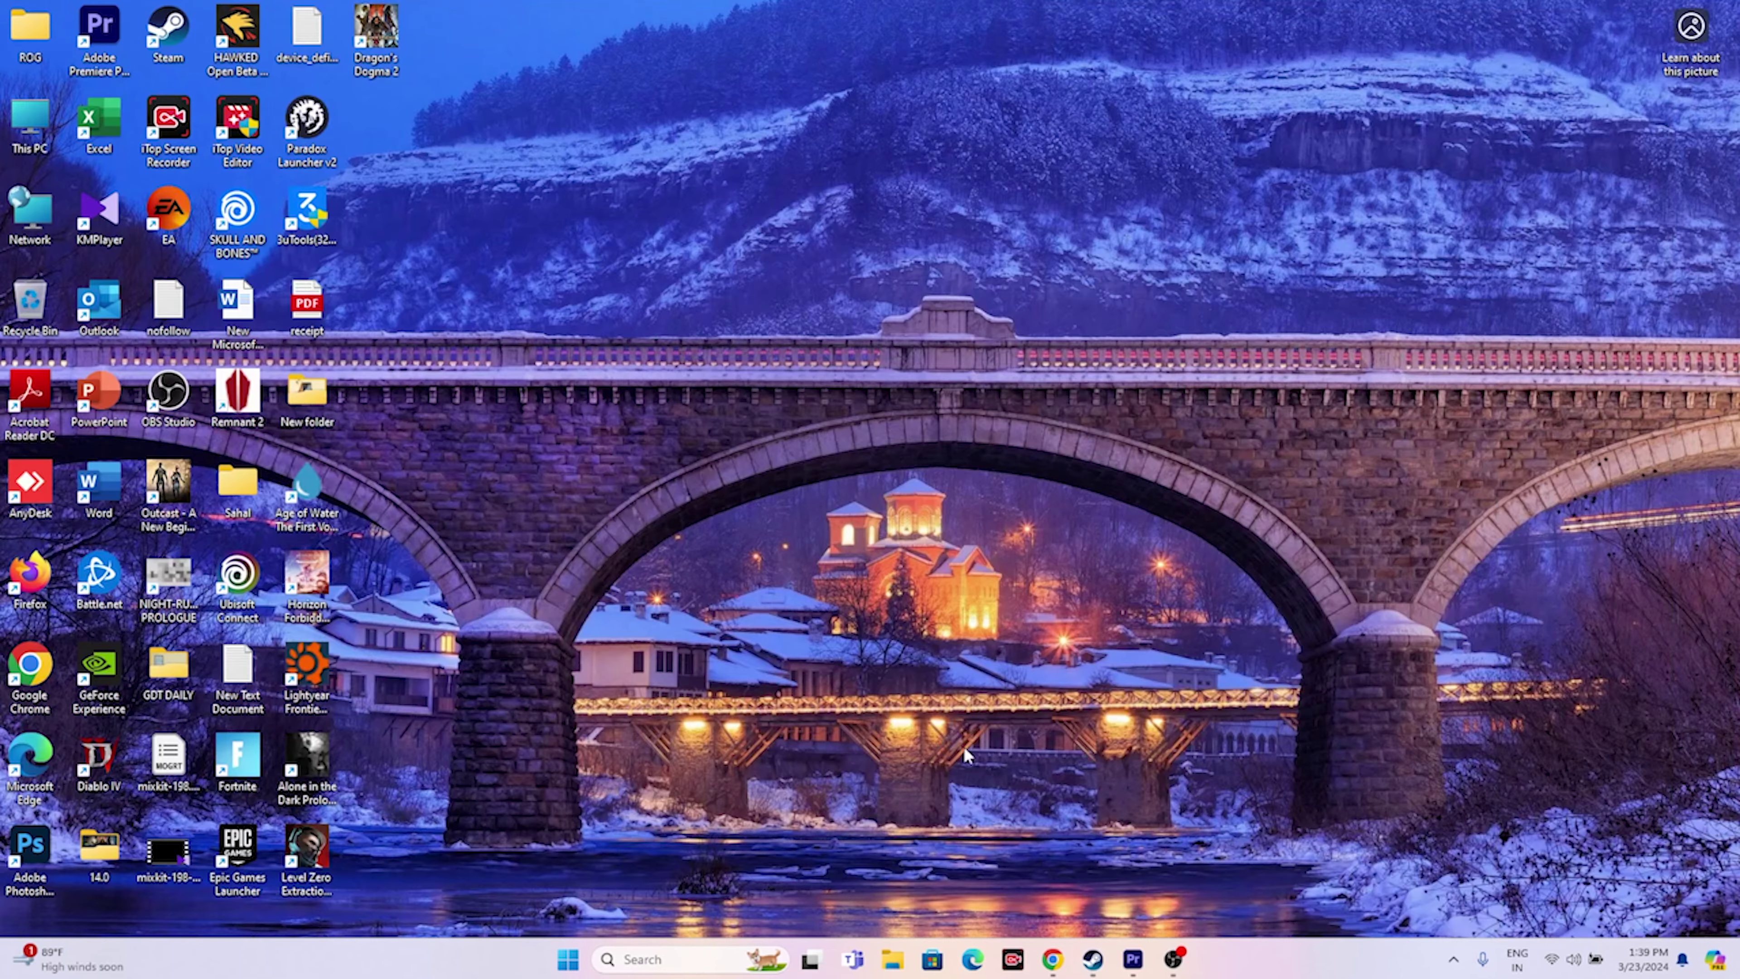
pyautogui.click(668, 956)
pyautogui.write('system configuration')
pyautogui.click(701, 392)
pyautogui.click(724, 334)
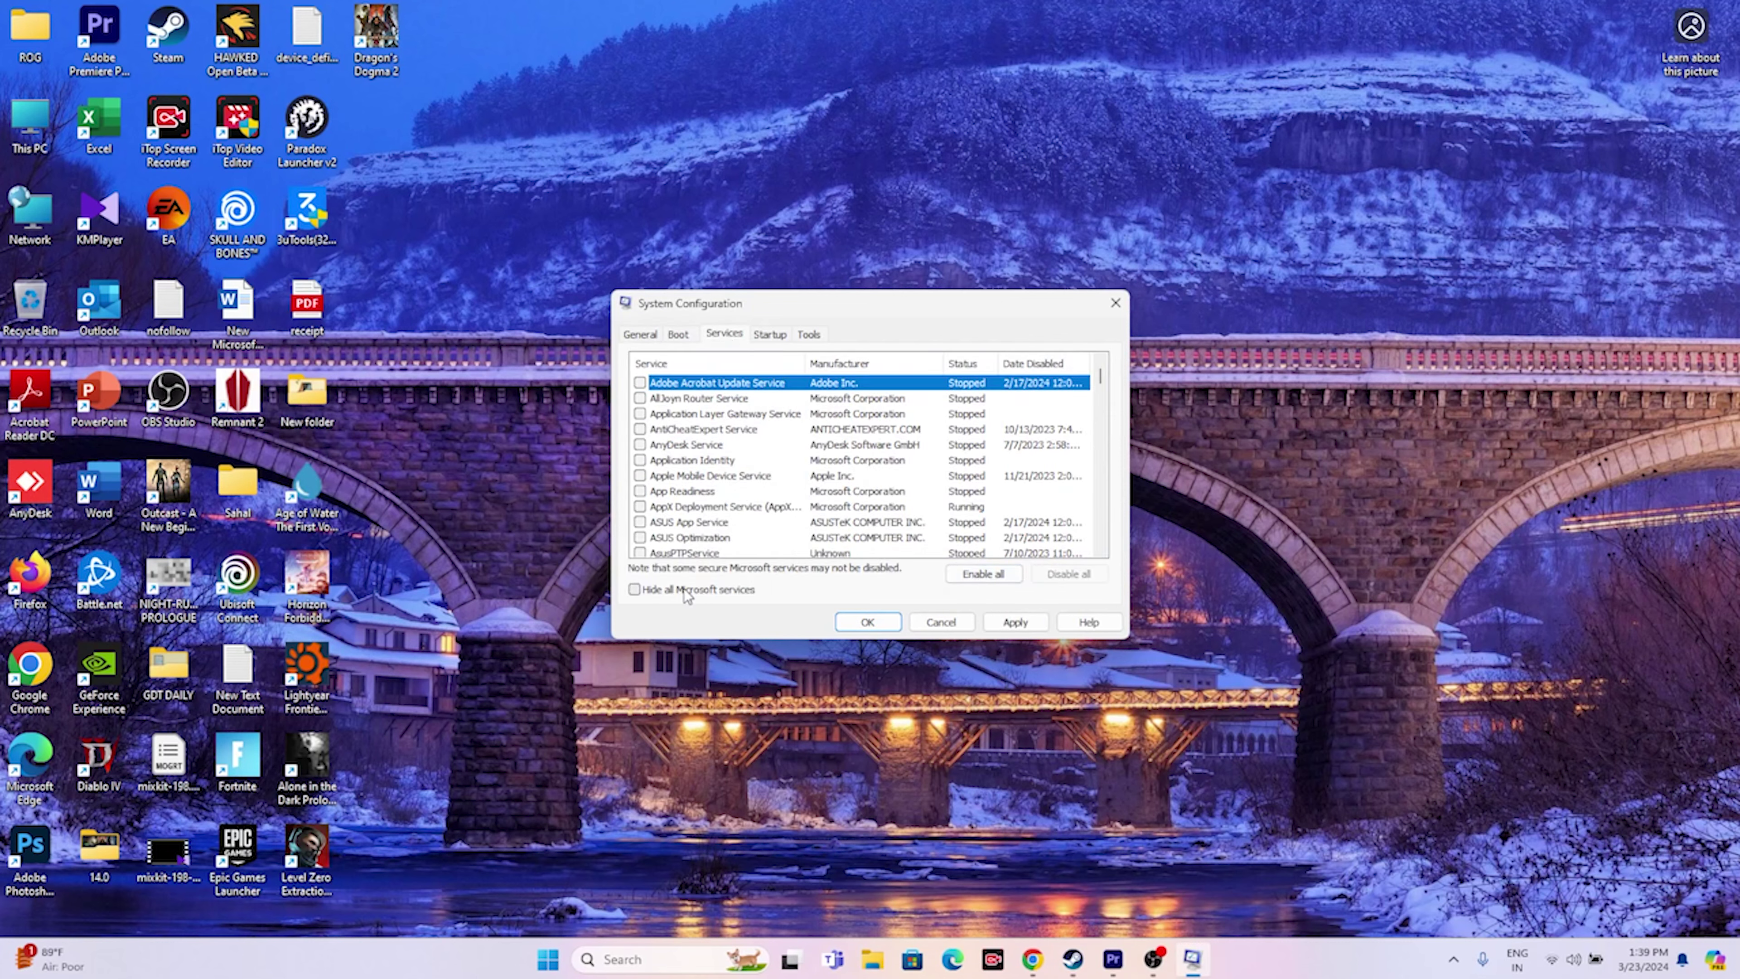
# Hide all Microsoft services, apply the System Configuration settings and dismiss the restart prompt without restarting.
pyautogui.click(646, 592)
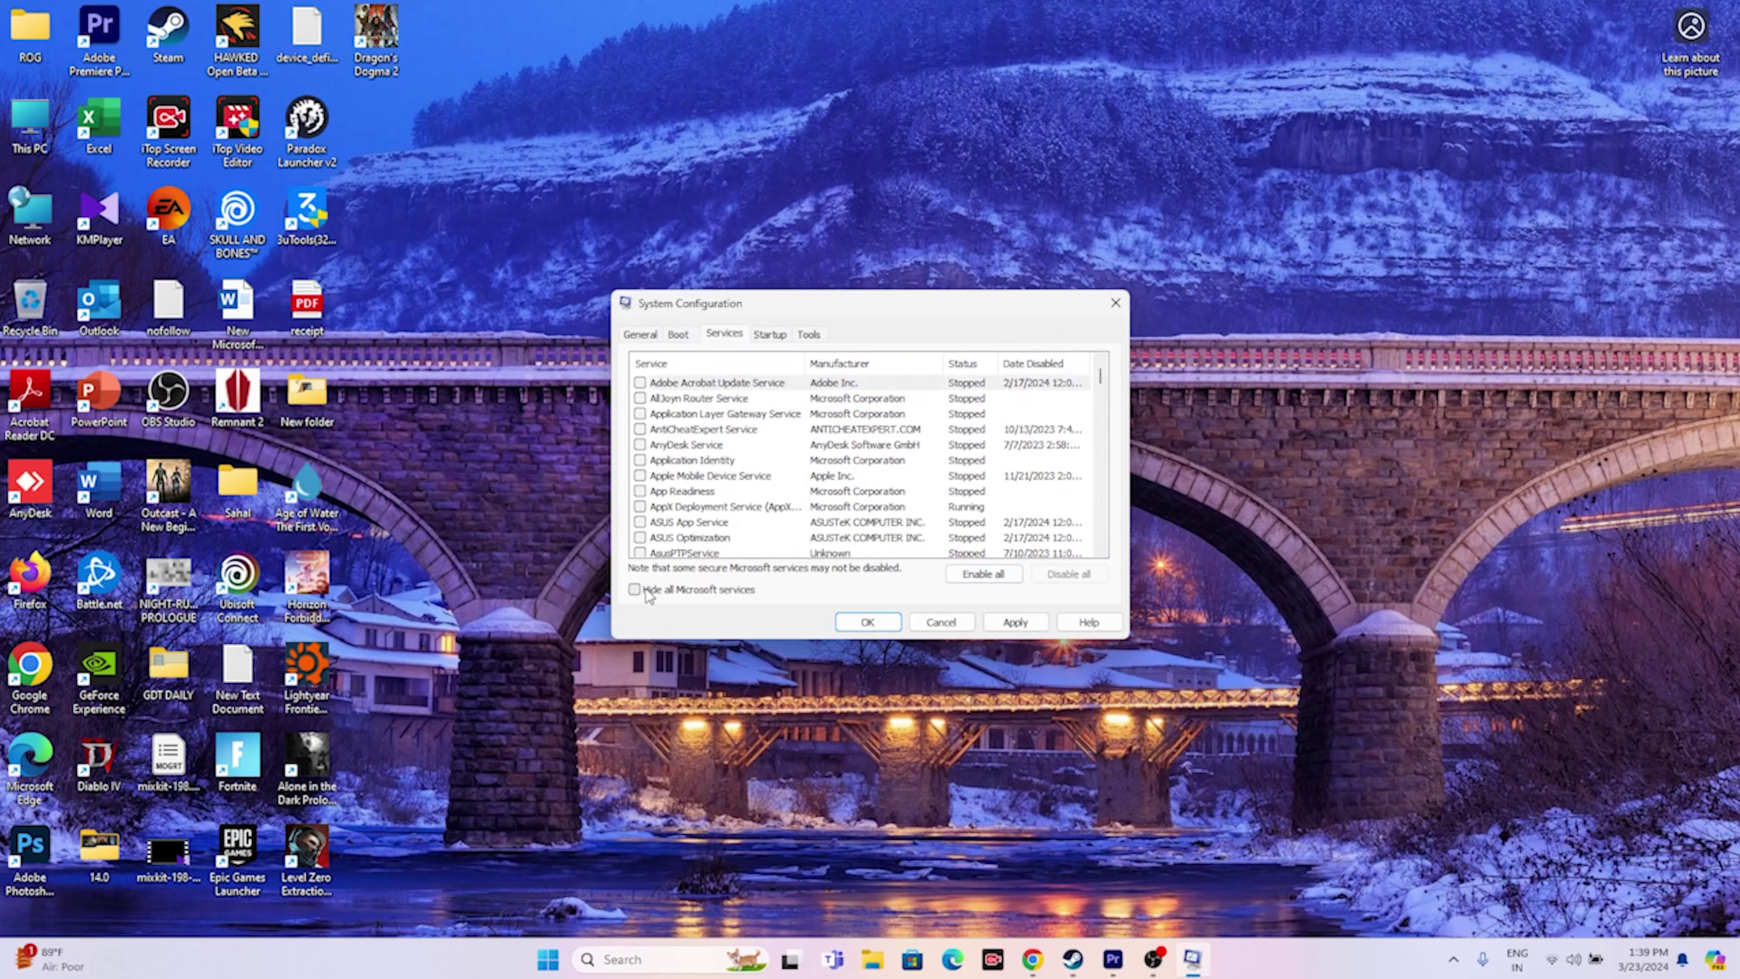
pyautogui.click(1016, 621)
pyautogui.click(865, 621)
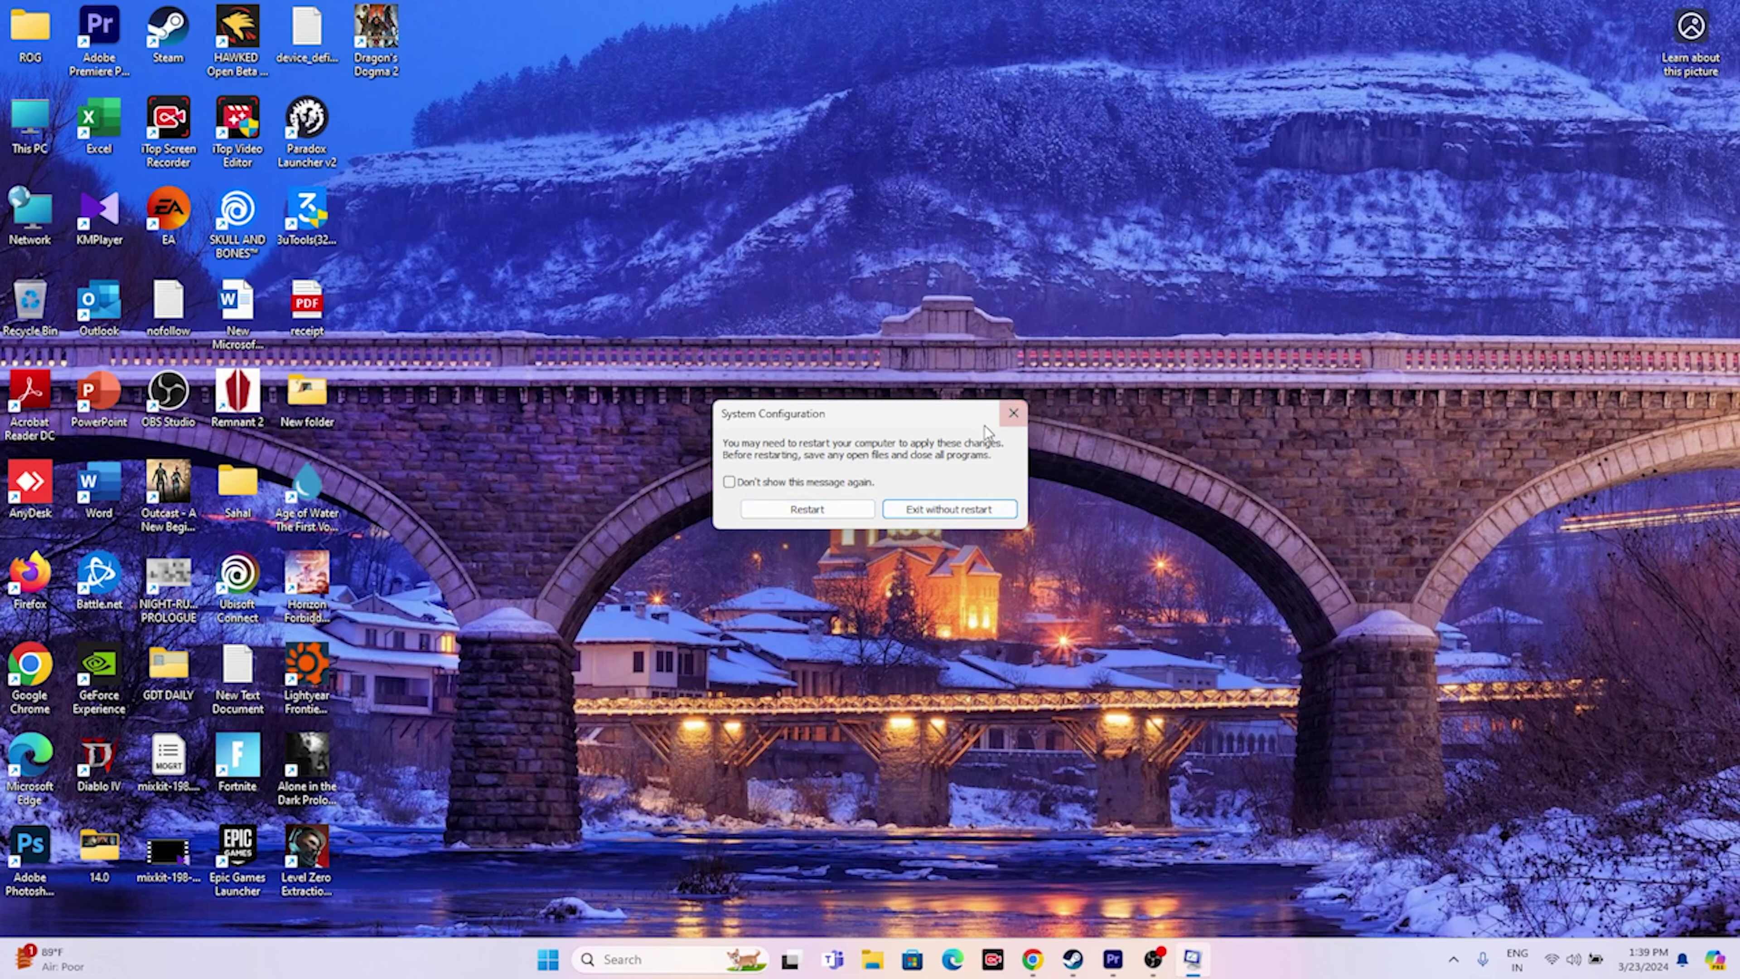
pyautogui.click(1011, 420)
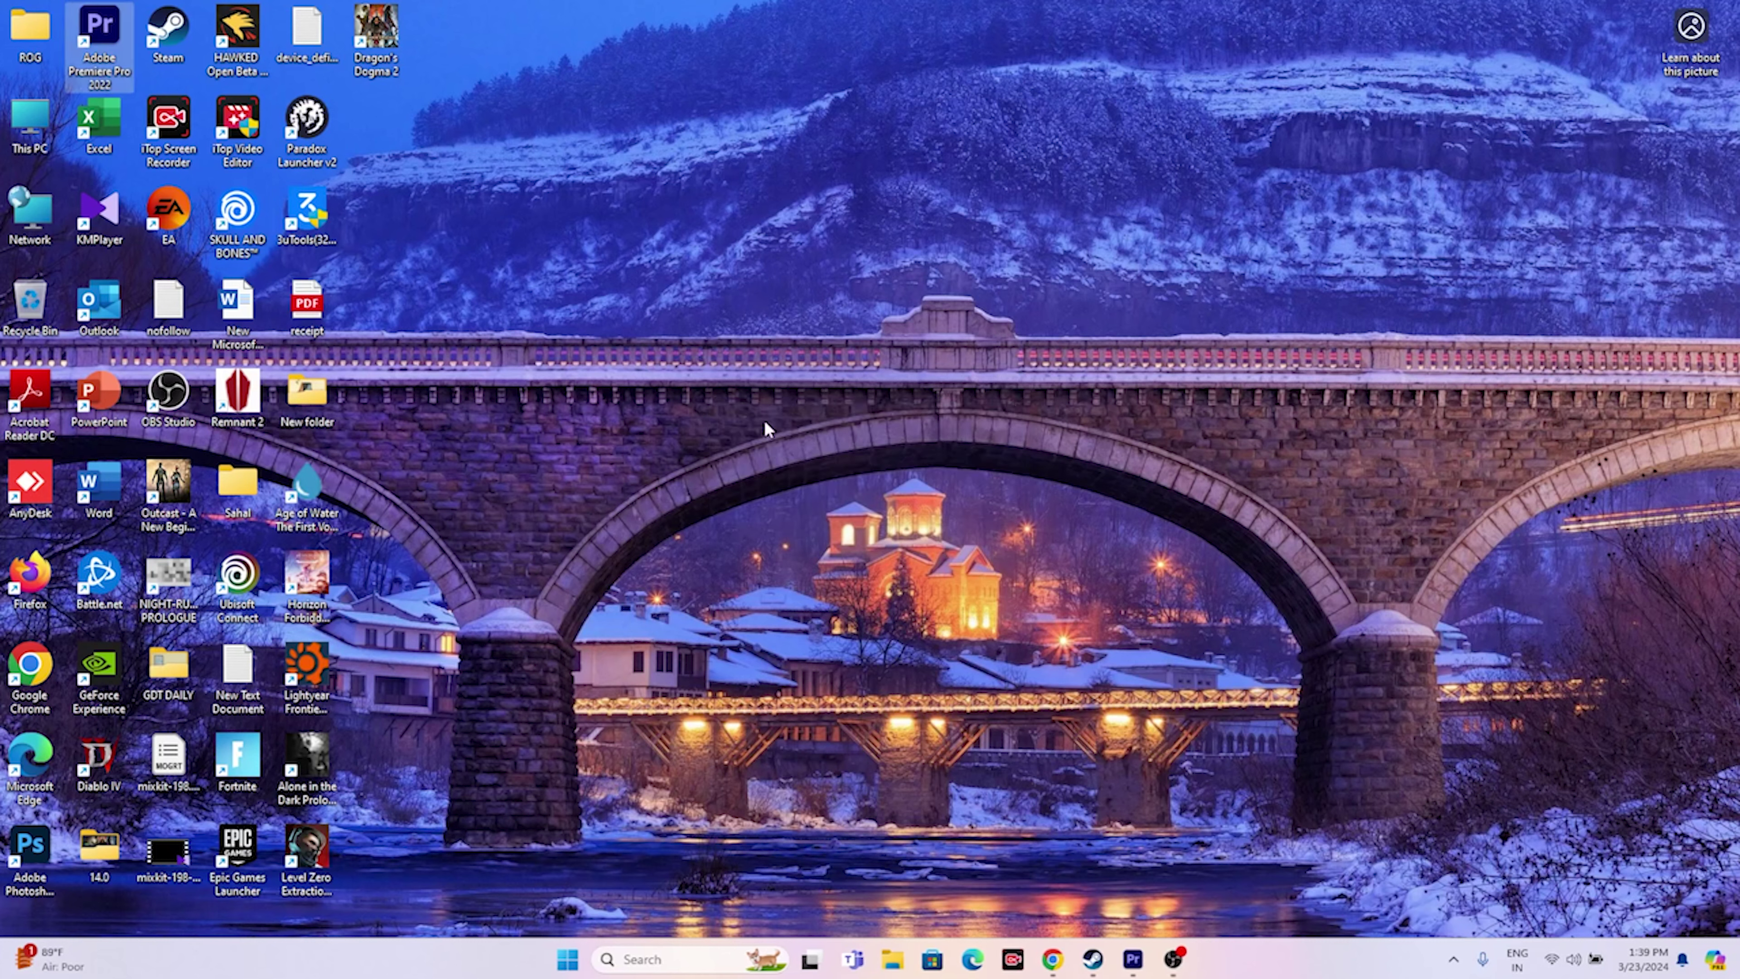
# Set the launch options of Dragon's Dogma 2 to -dx11 in its Steam properties and close them.
pyautogui.click(1092, 959)
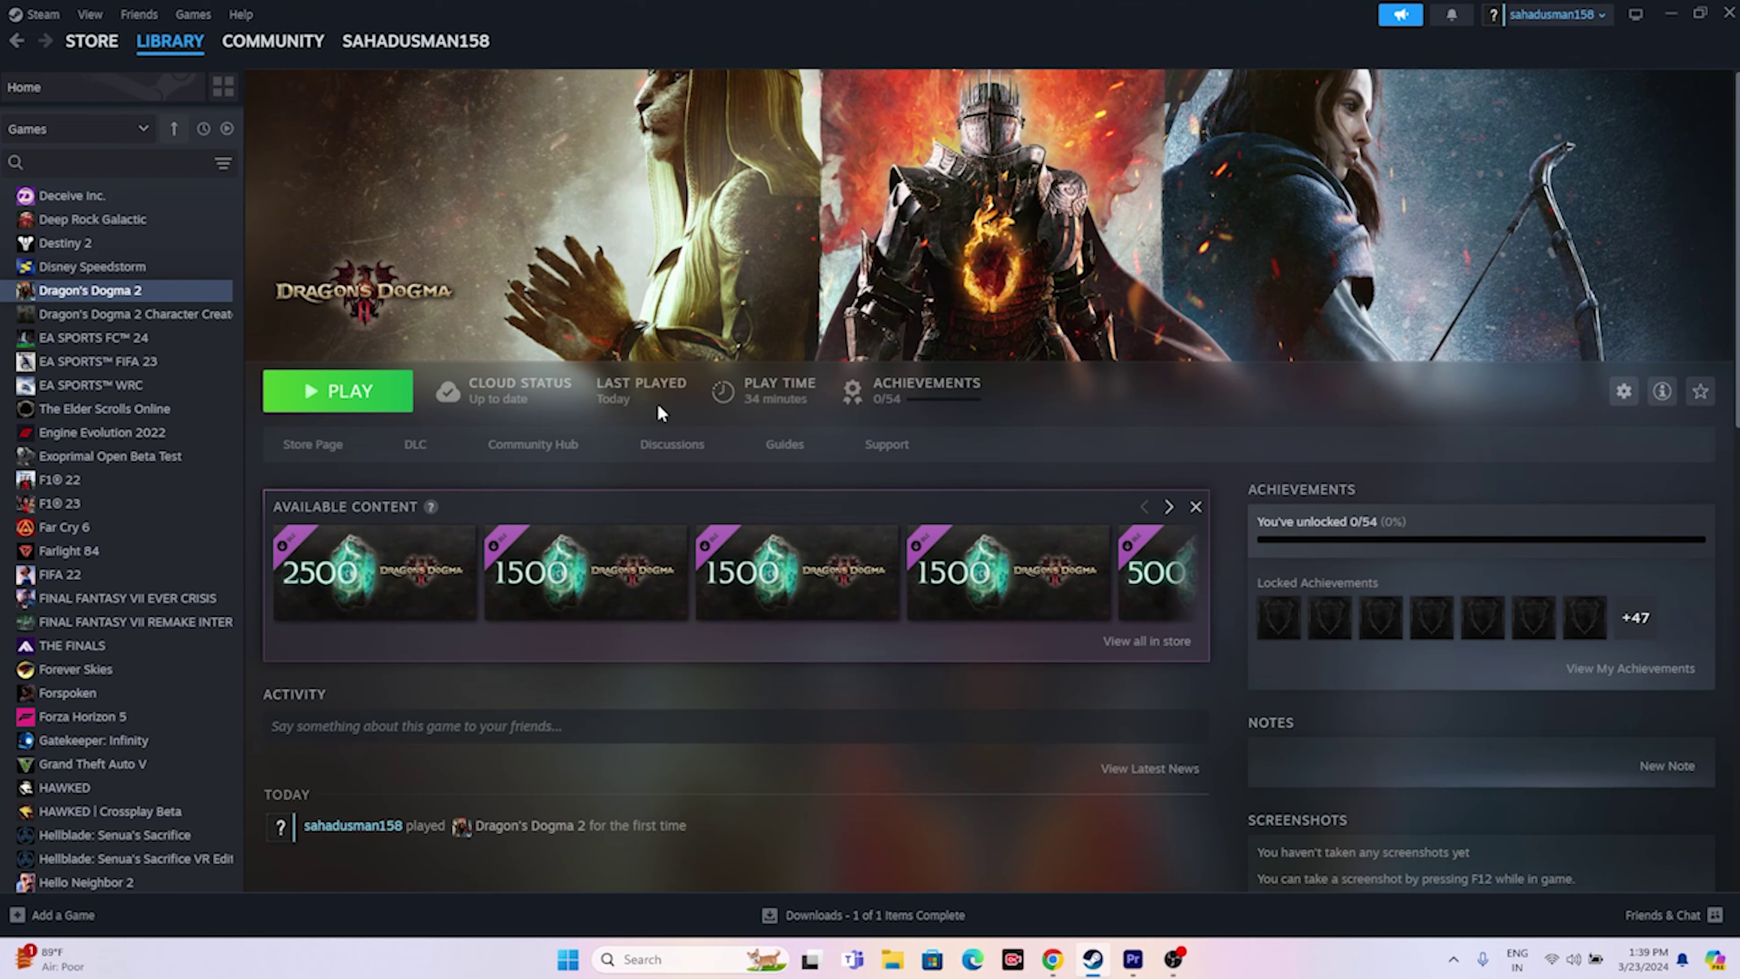
pyautogui.rightClick(96, 299)
pyautogui.click(137, 431)
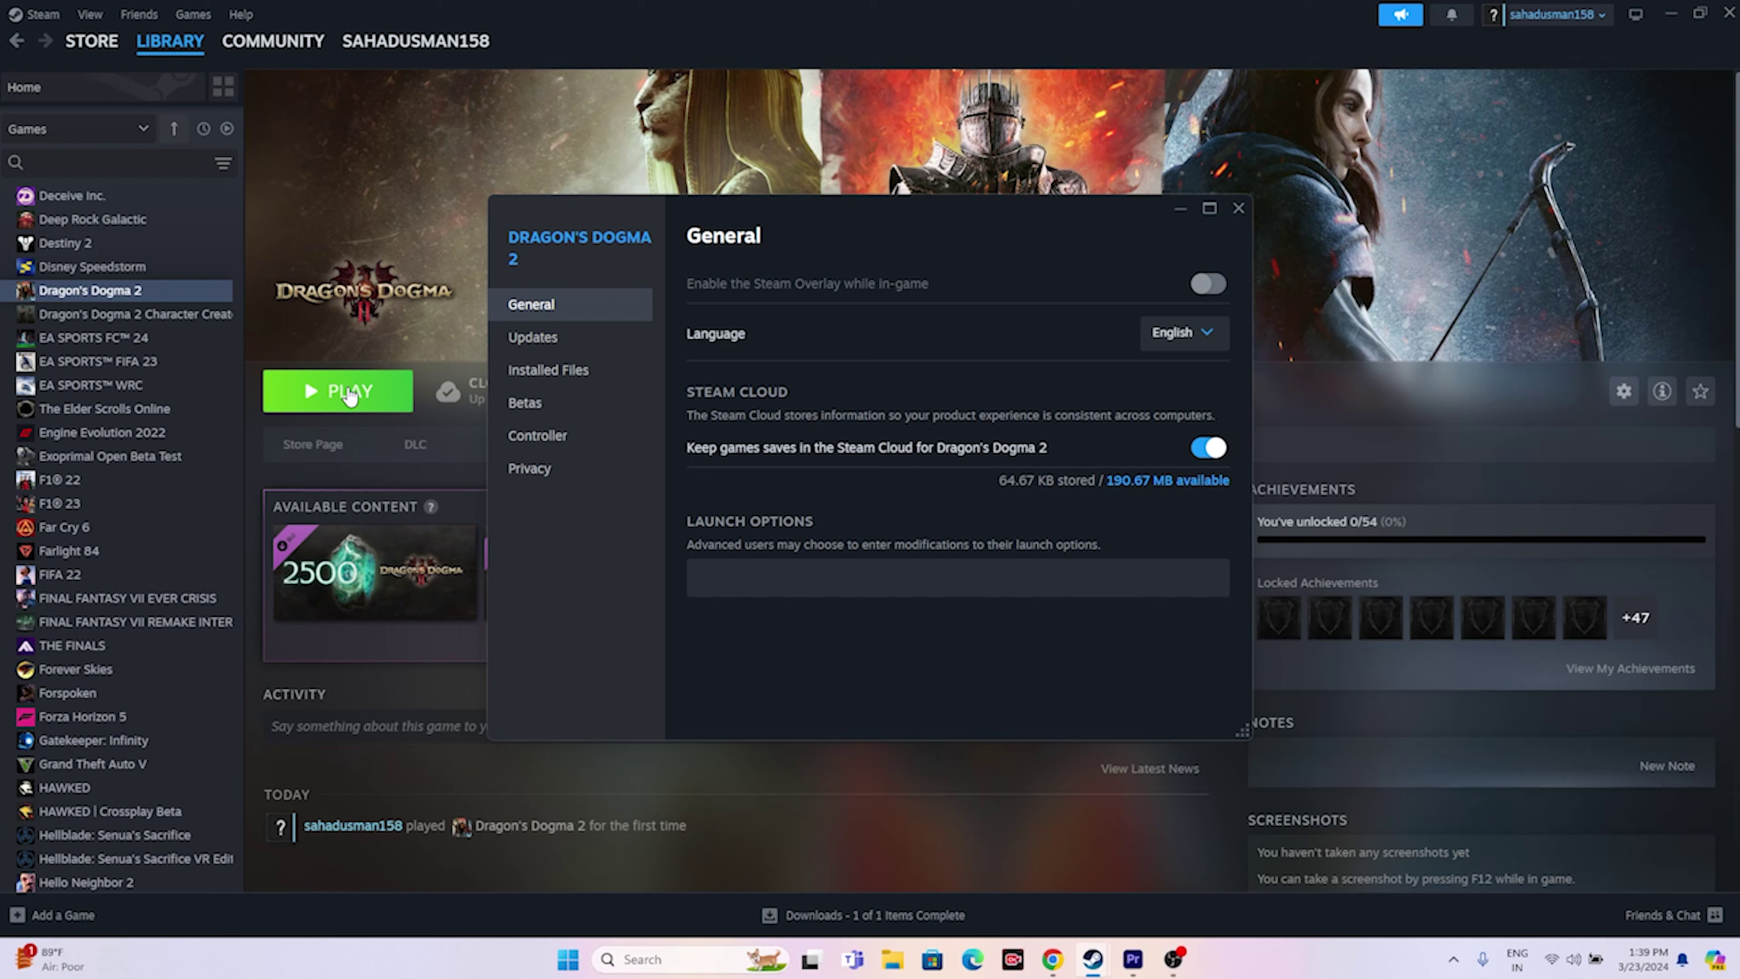
pyautogui.click(762, 574)
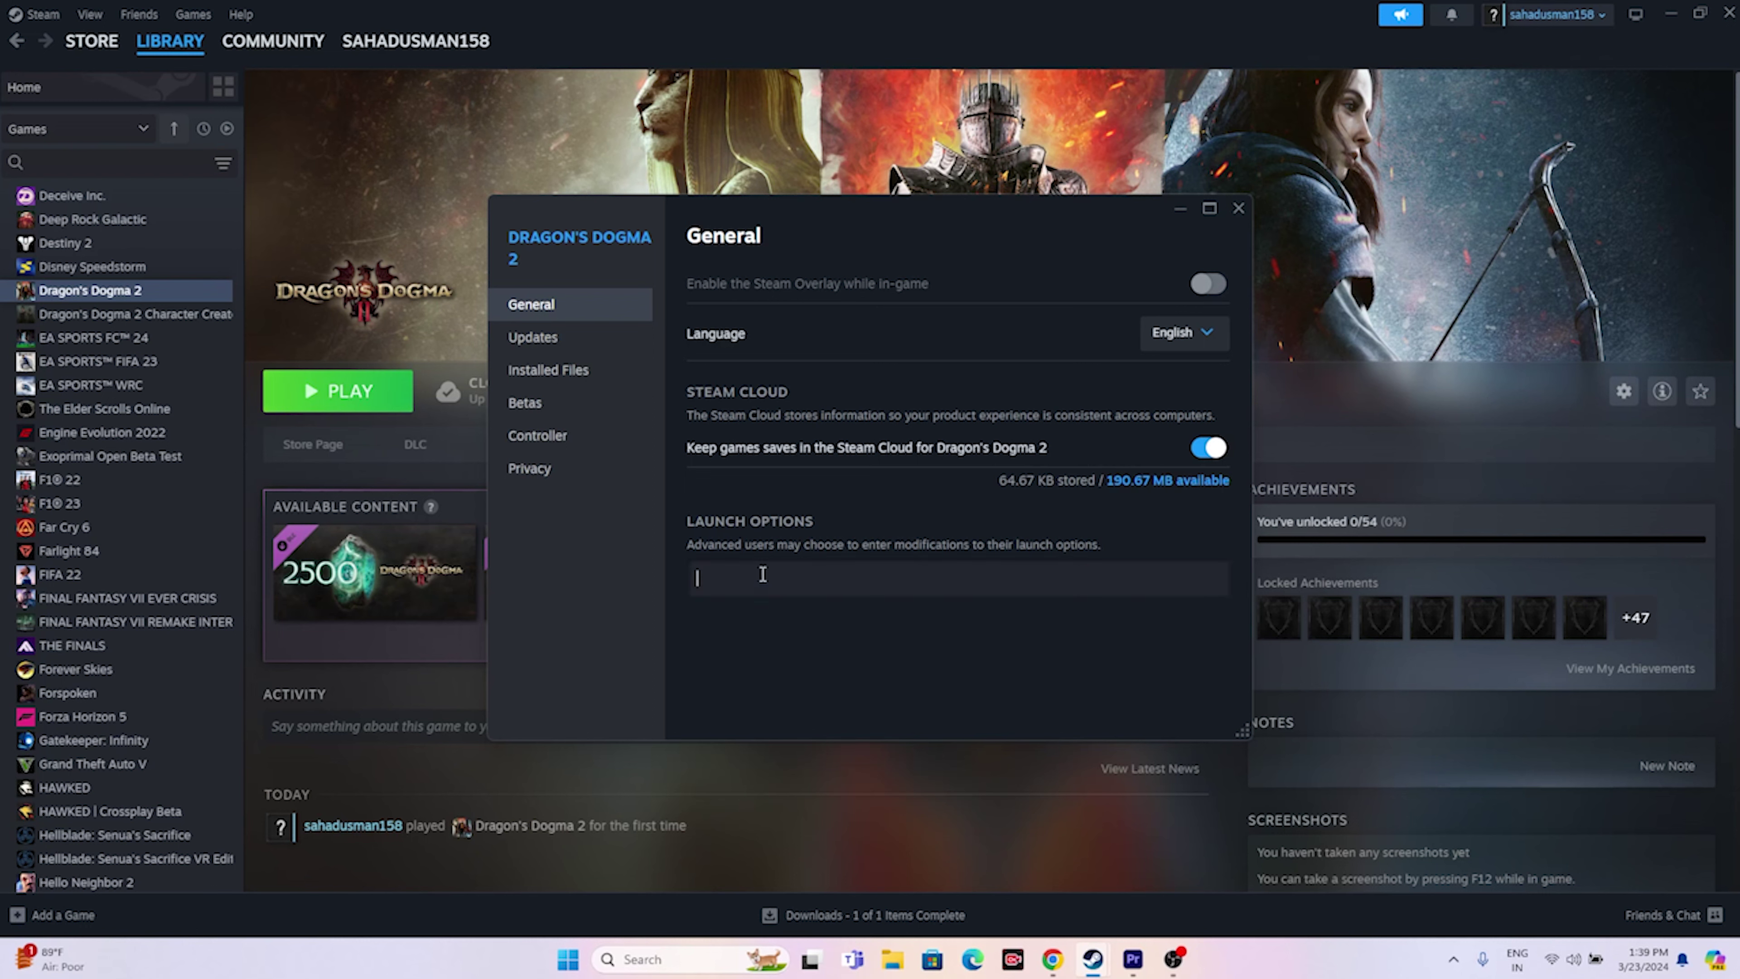
pyautogui.write('-dx11')
pyautogui.click(1238, 207)
# Change the launch options of Dragon's Dogma 2 to -dx12, close its properties and minimize Steam.
pyautogui.rightClick(115, 291)
pyautogui.click(165, 428)
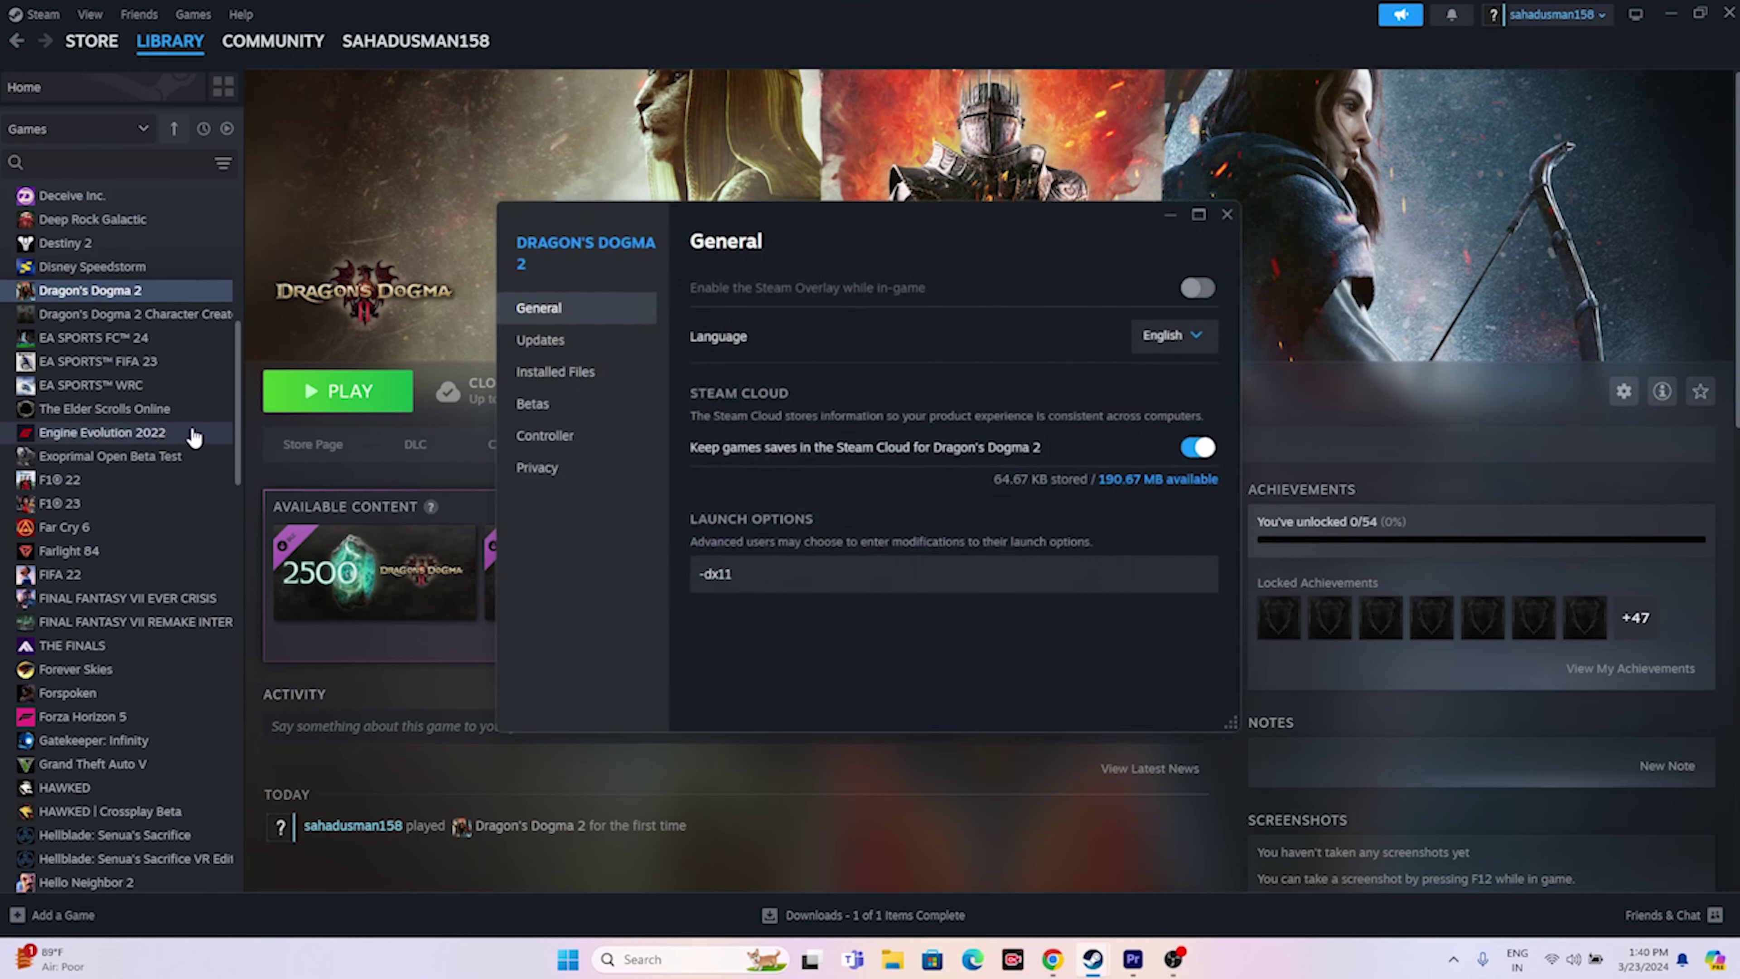
pyautogui.click(802, 570)
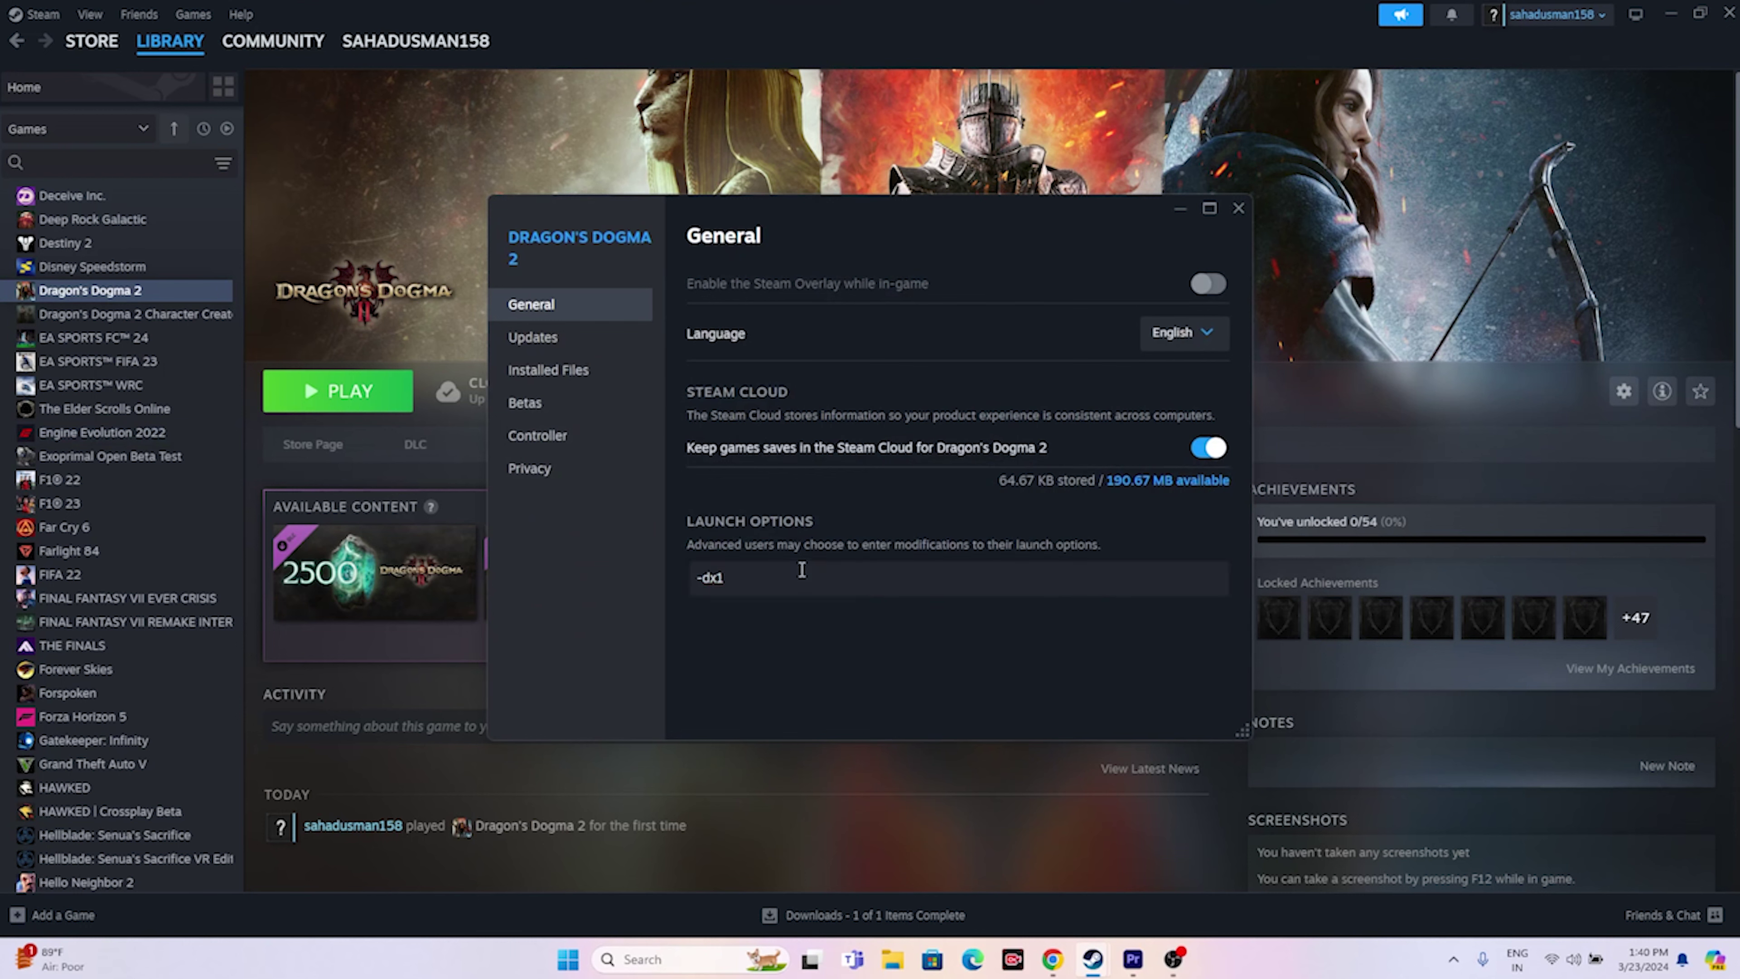
pyautogui.write('2')
pyautogui.click(1238, 207)
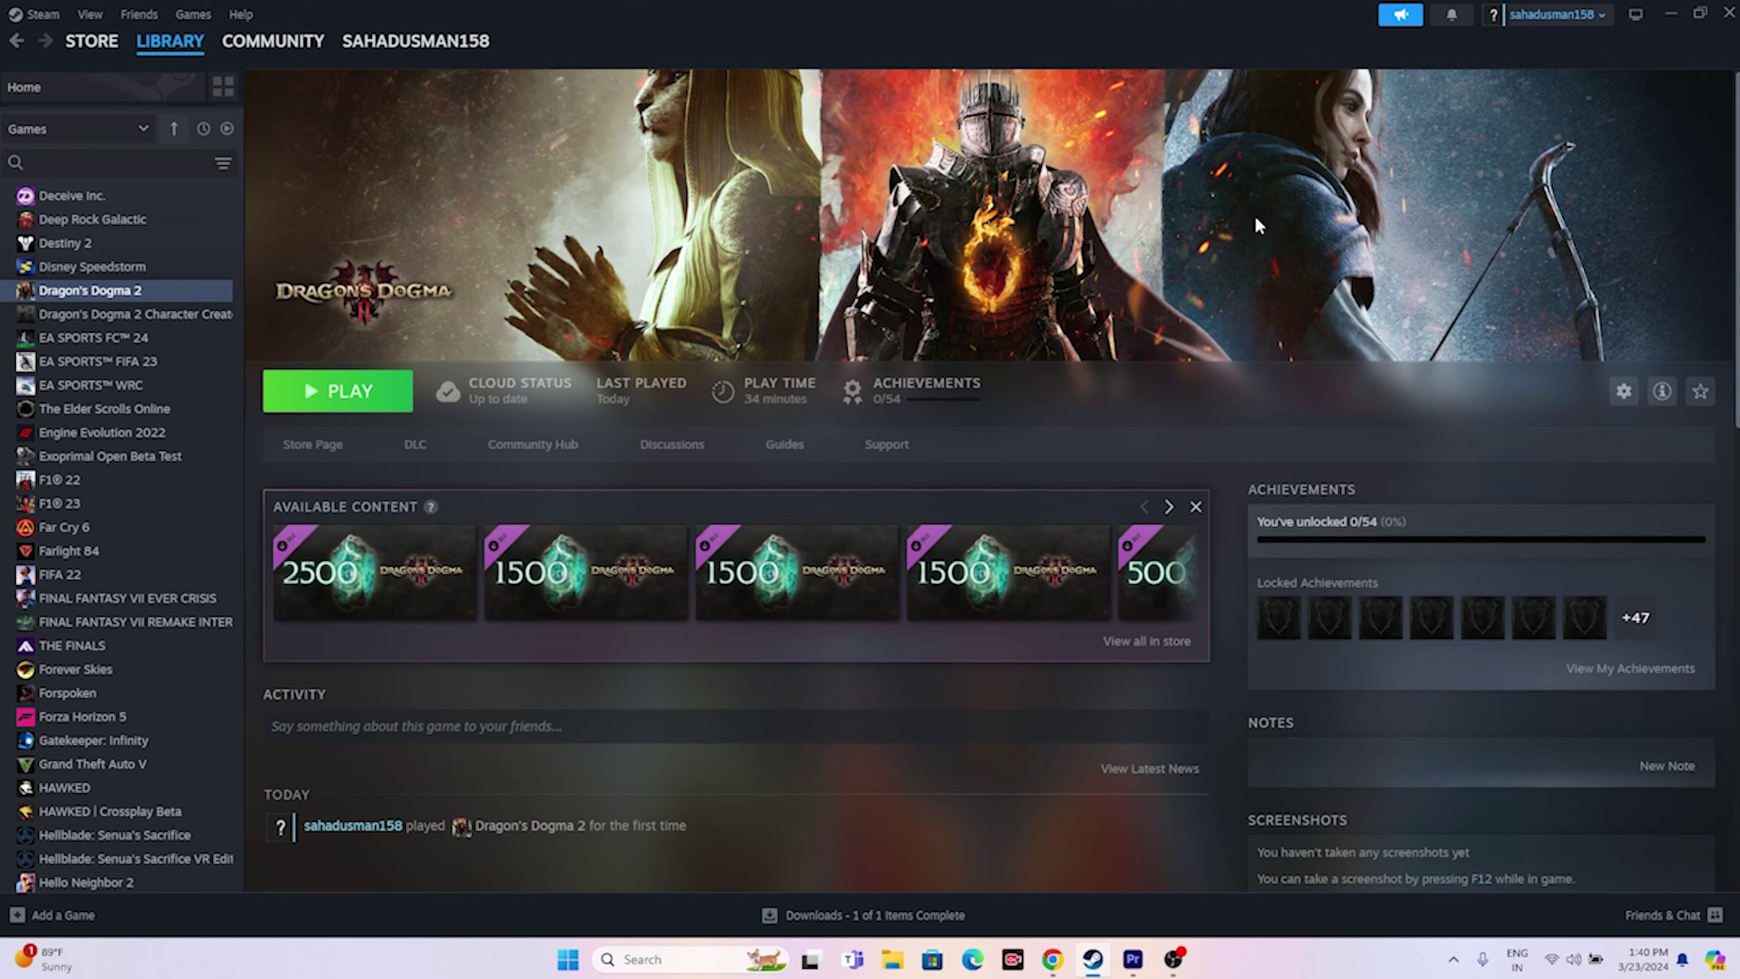
pyautogui.click(1672, 14)
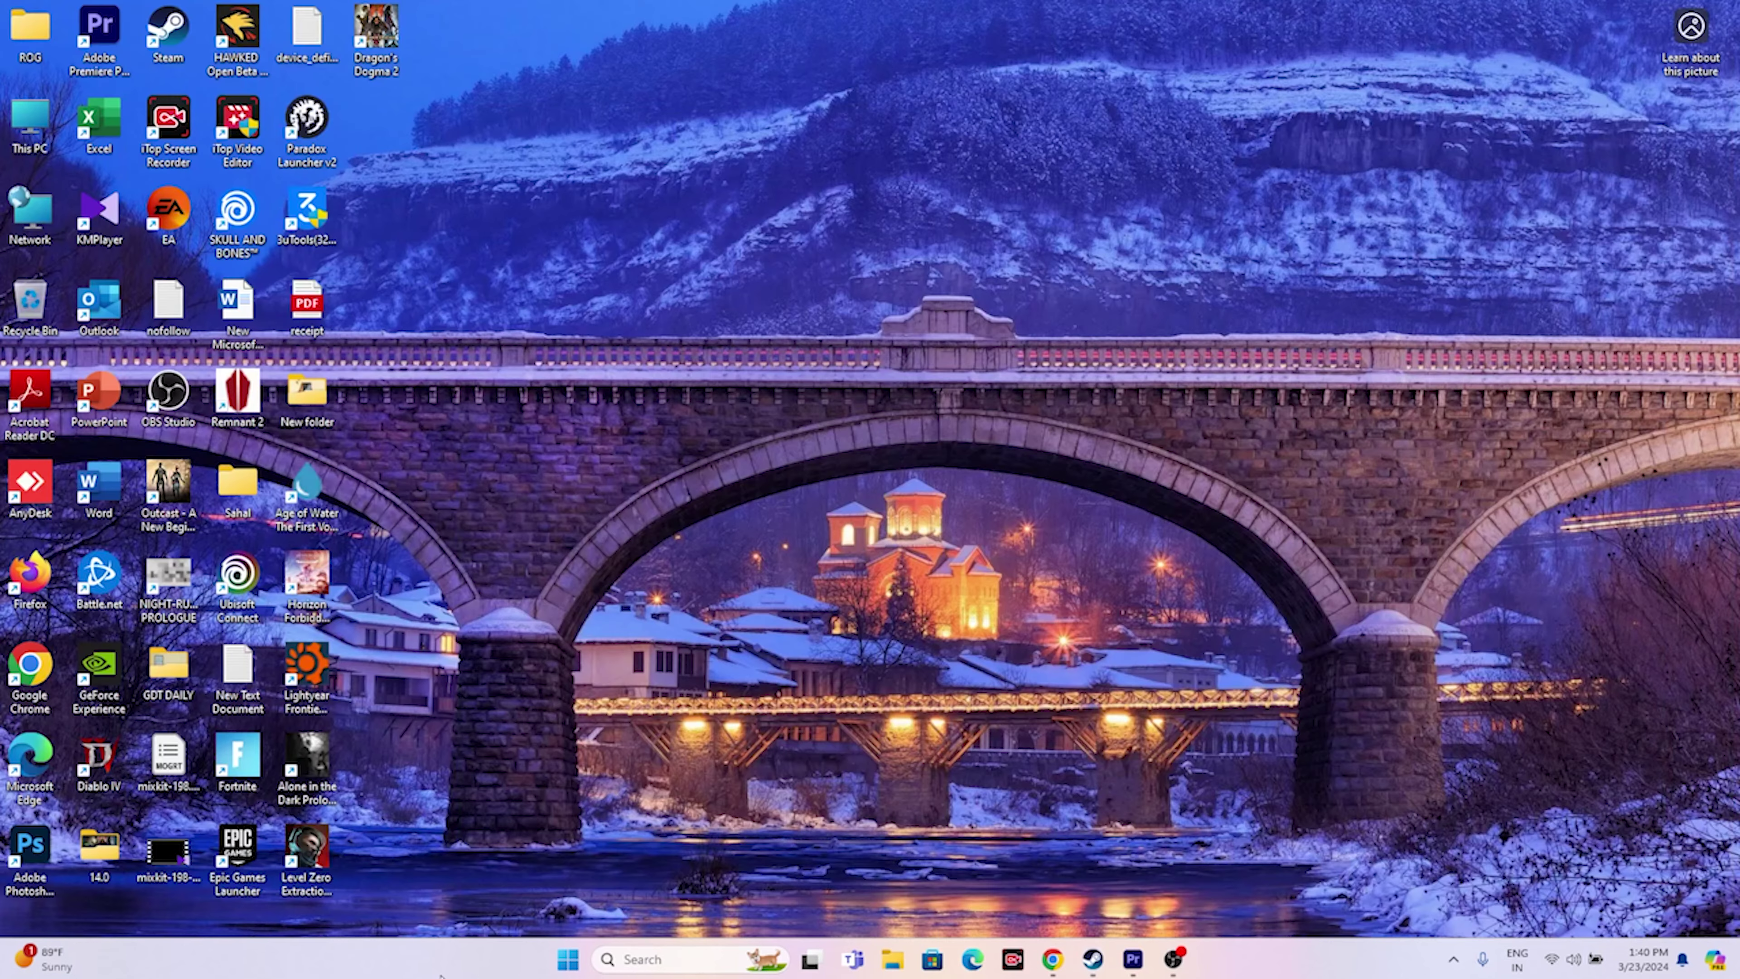
# Open Task Manager maximized, examine the running apps and background processes, and close it.
pyautogui.rightClick(567, 959)
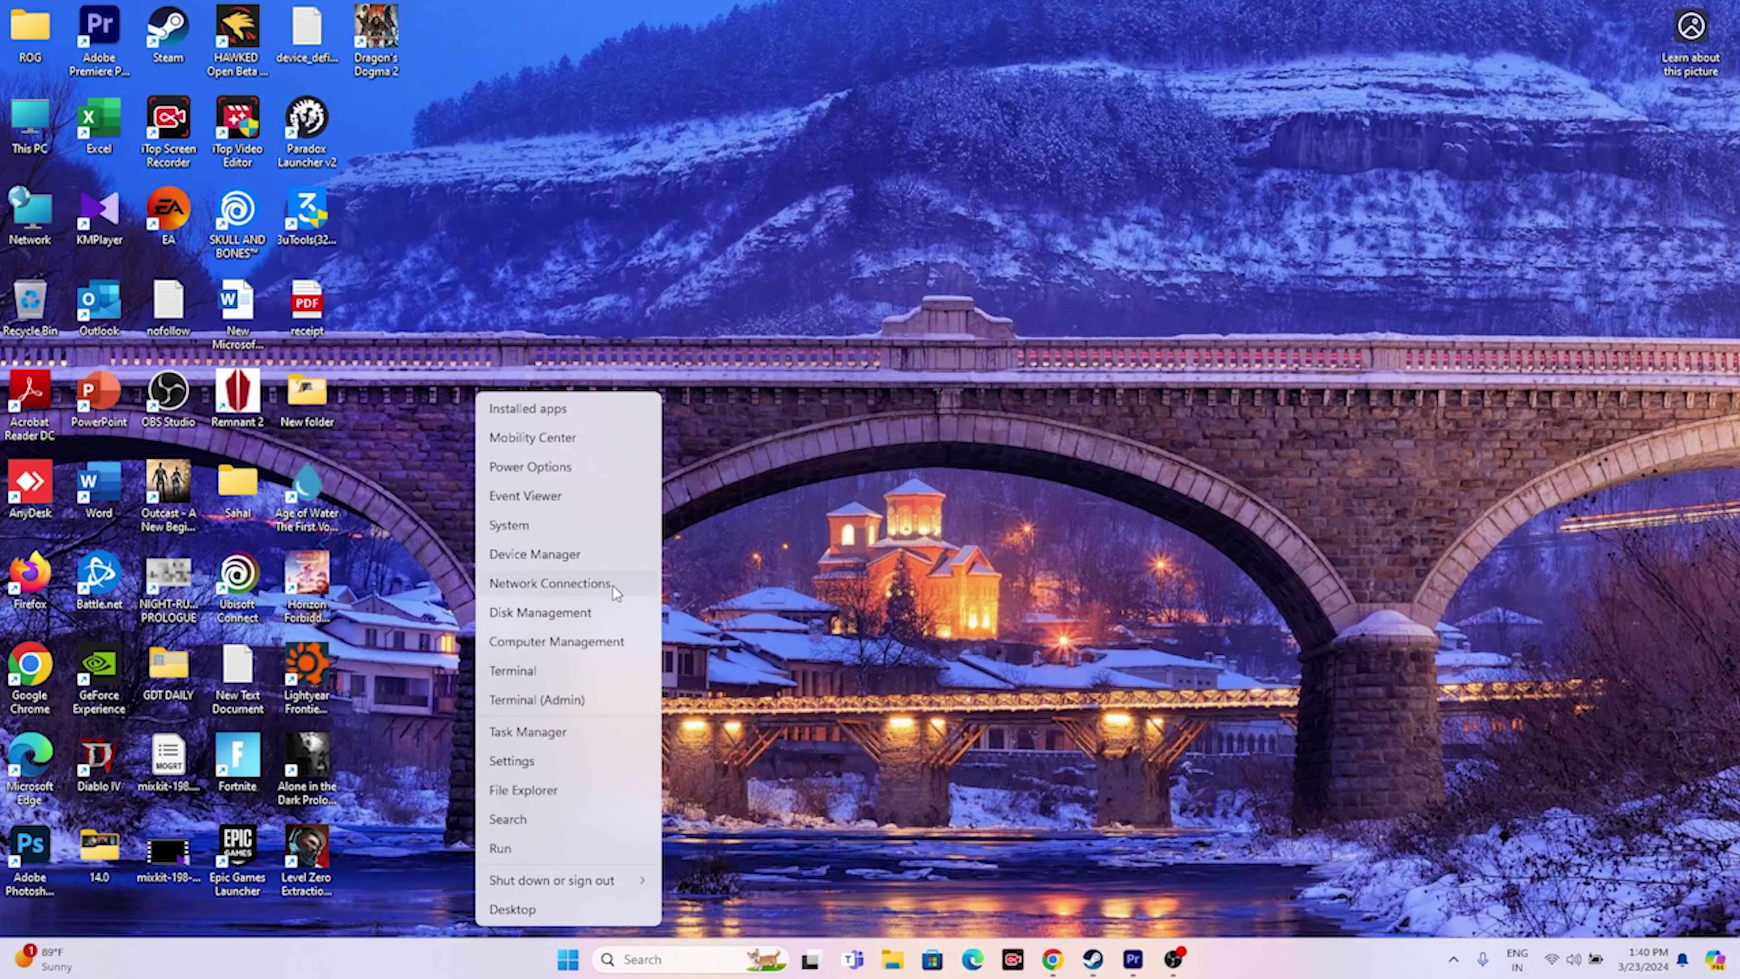
pyautogui.click(568, 721)
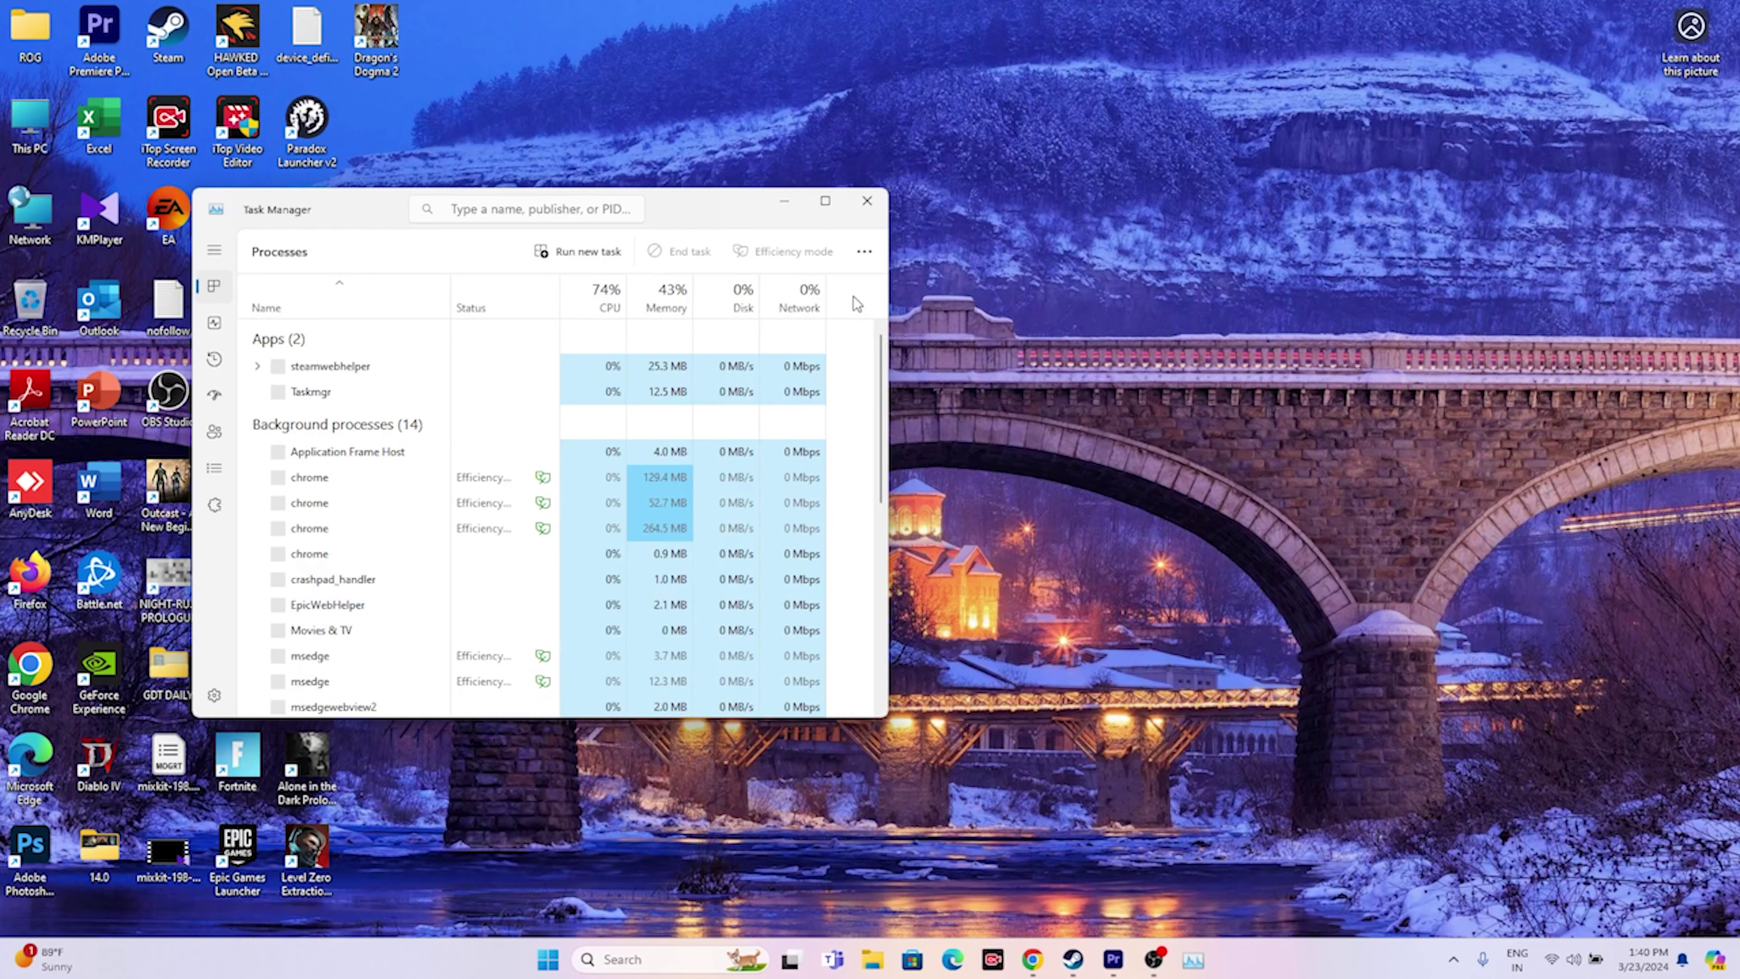
pyautogui.click(827, 213)
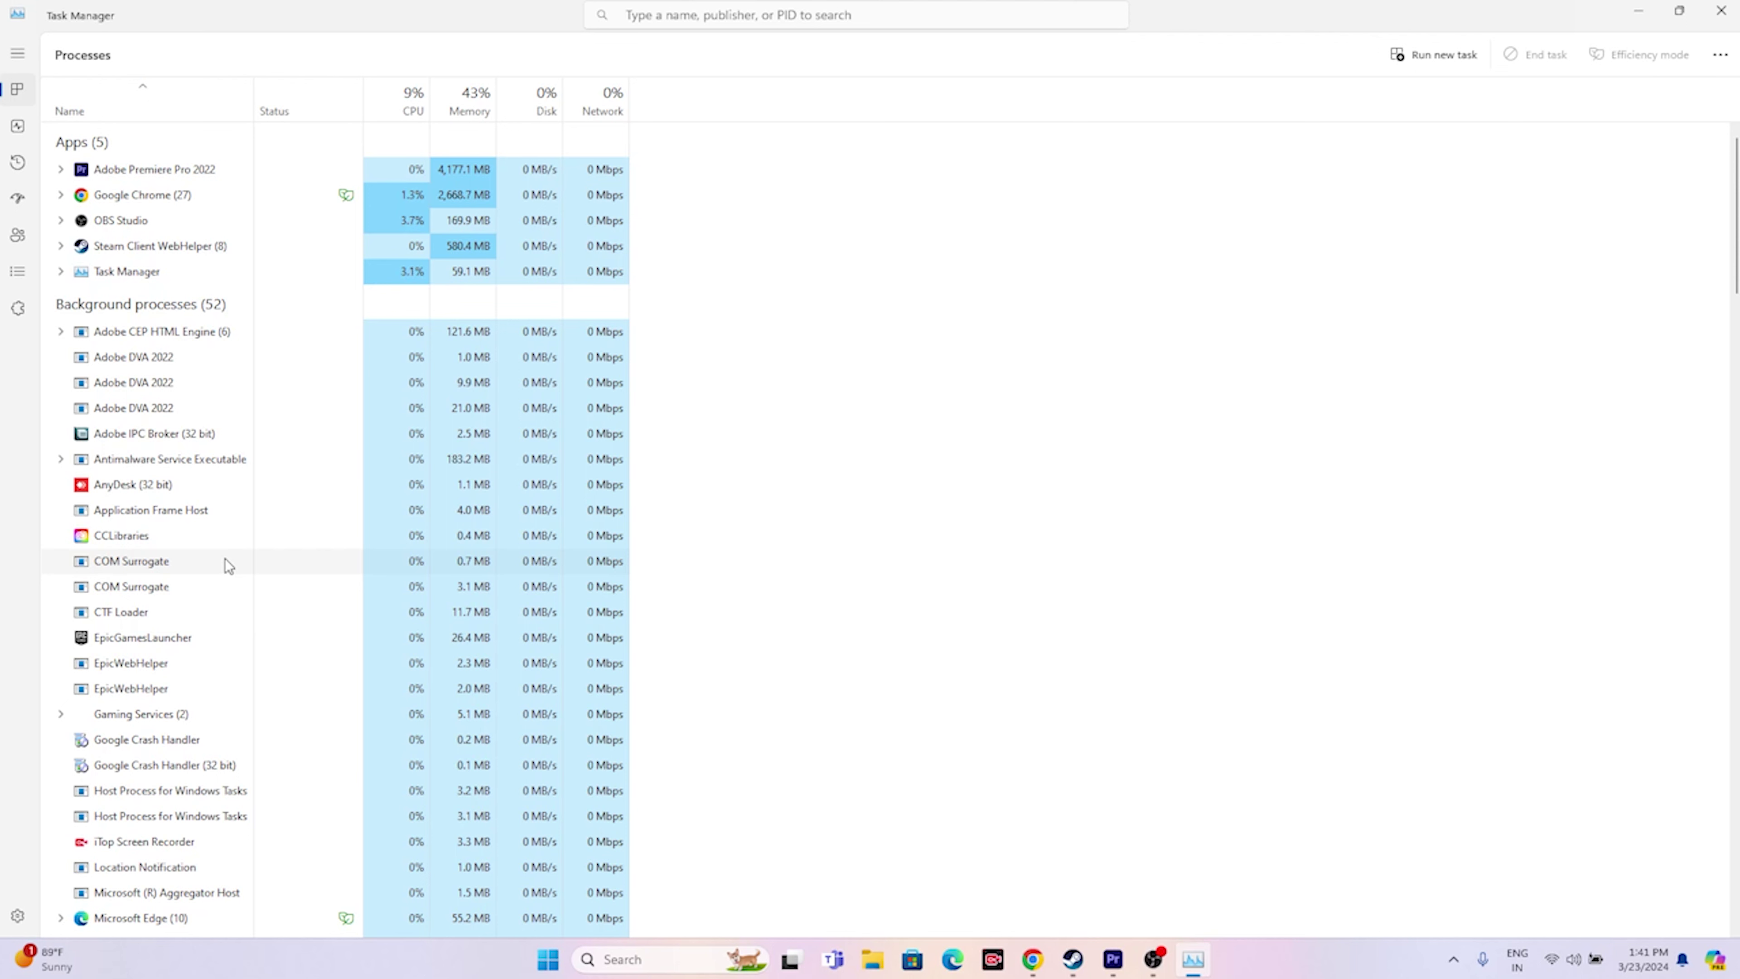
pyautogui.click(1721, 10)
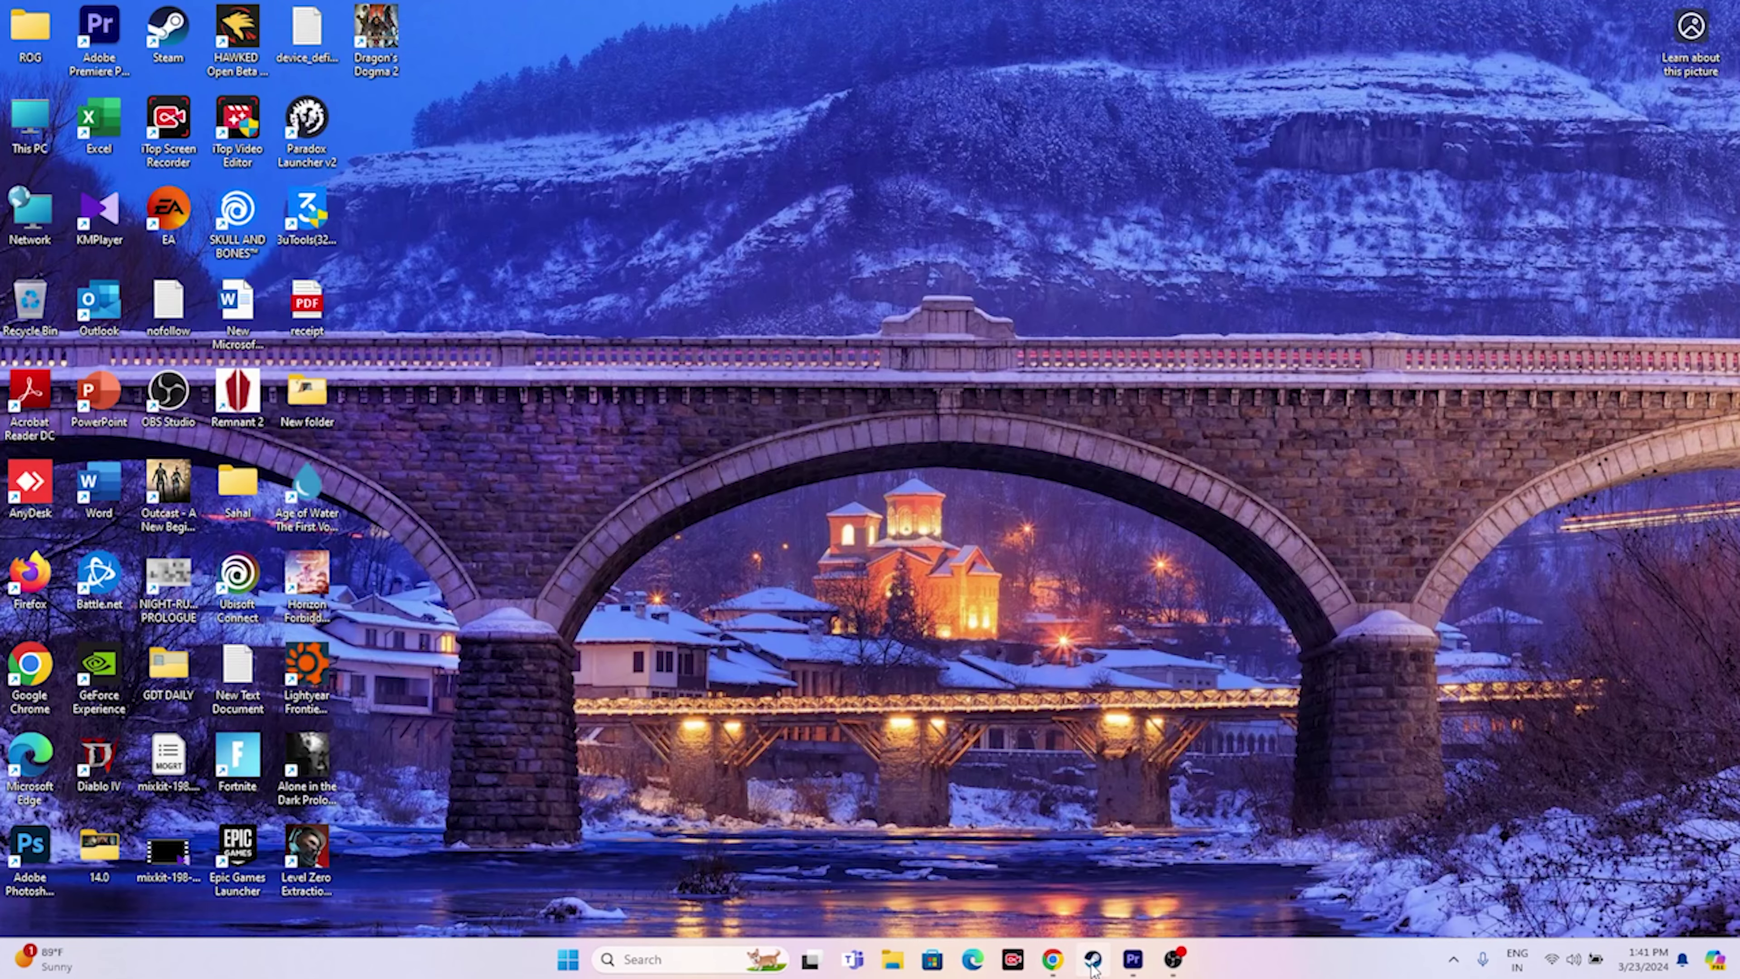
pyautogui.click(1092, 959)
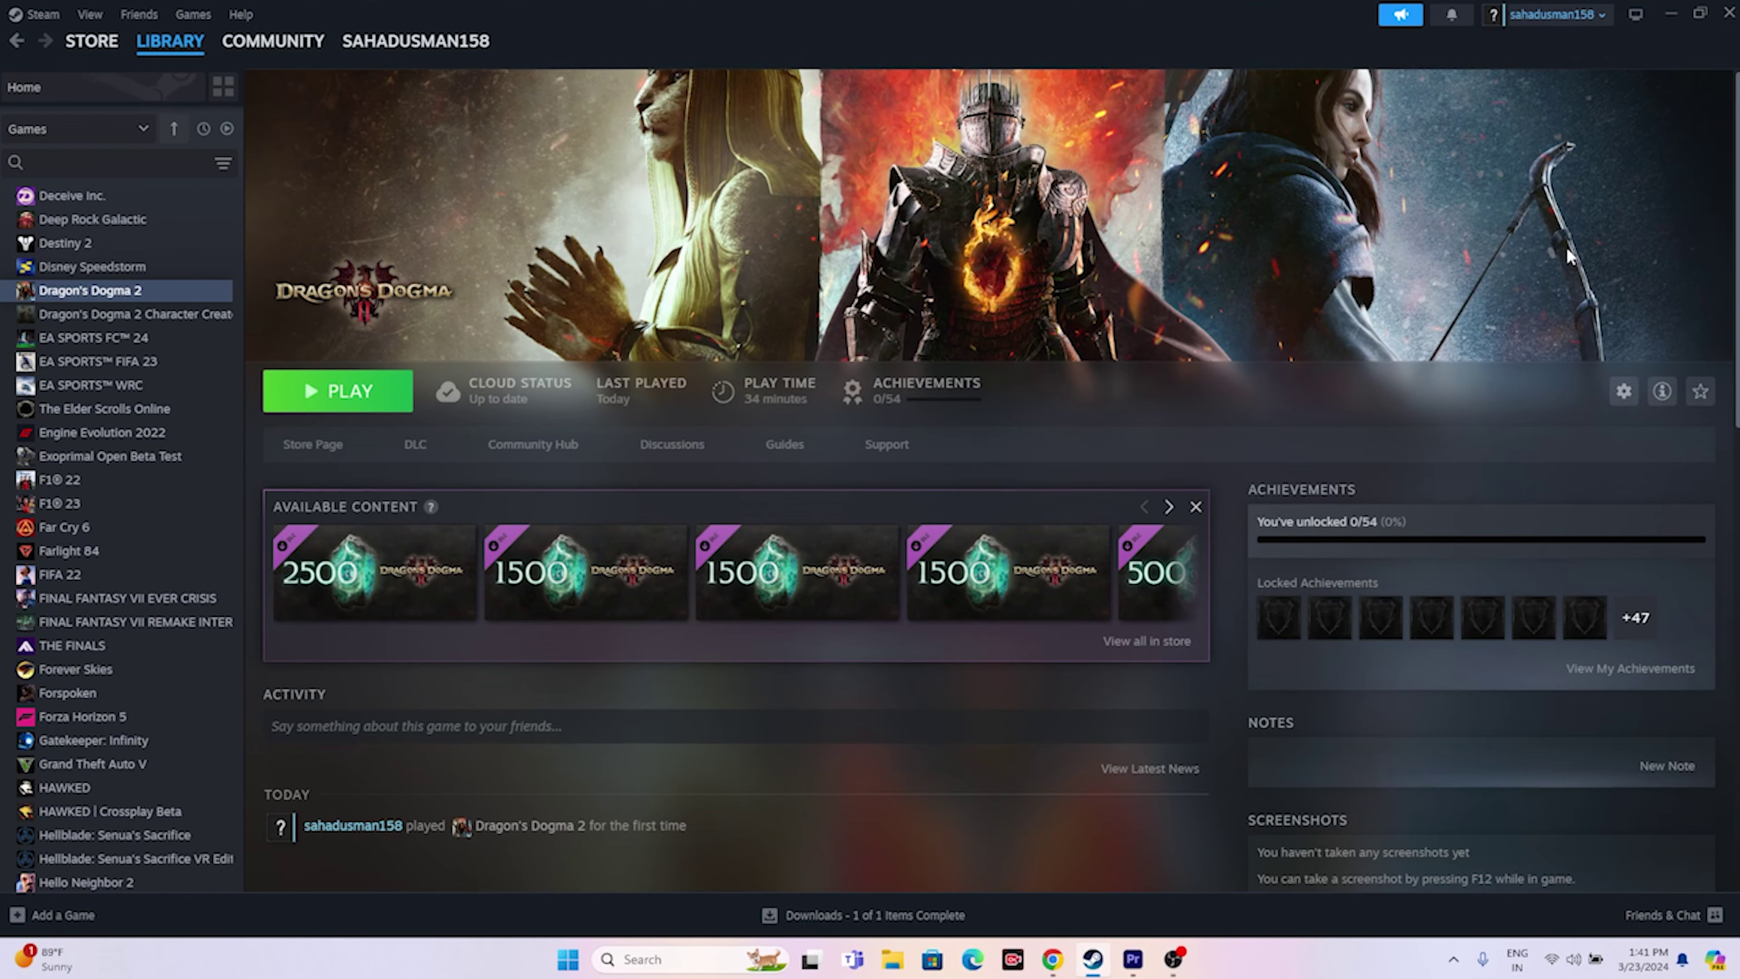
pyautogui.click(1671, 14)
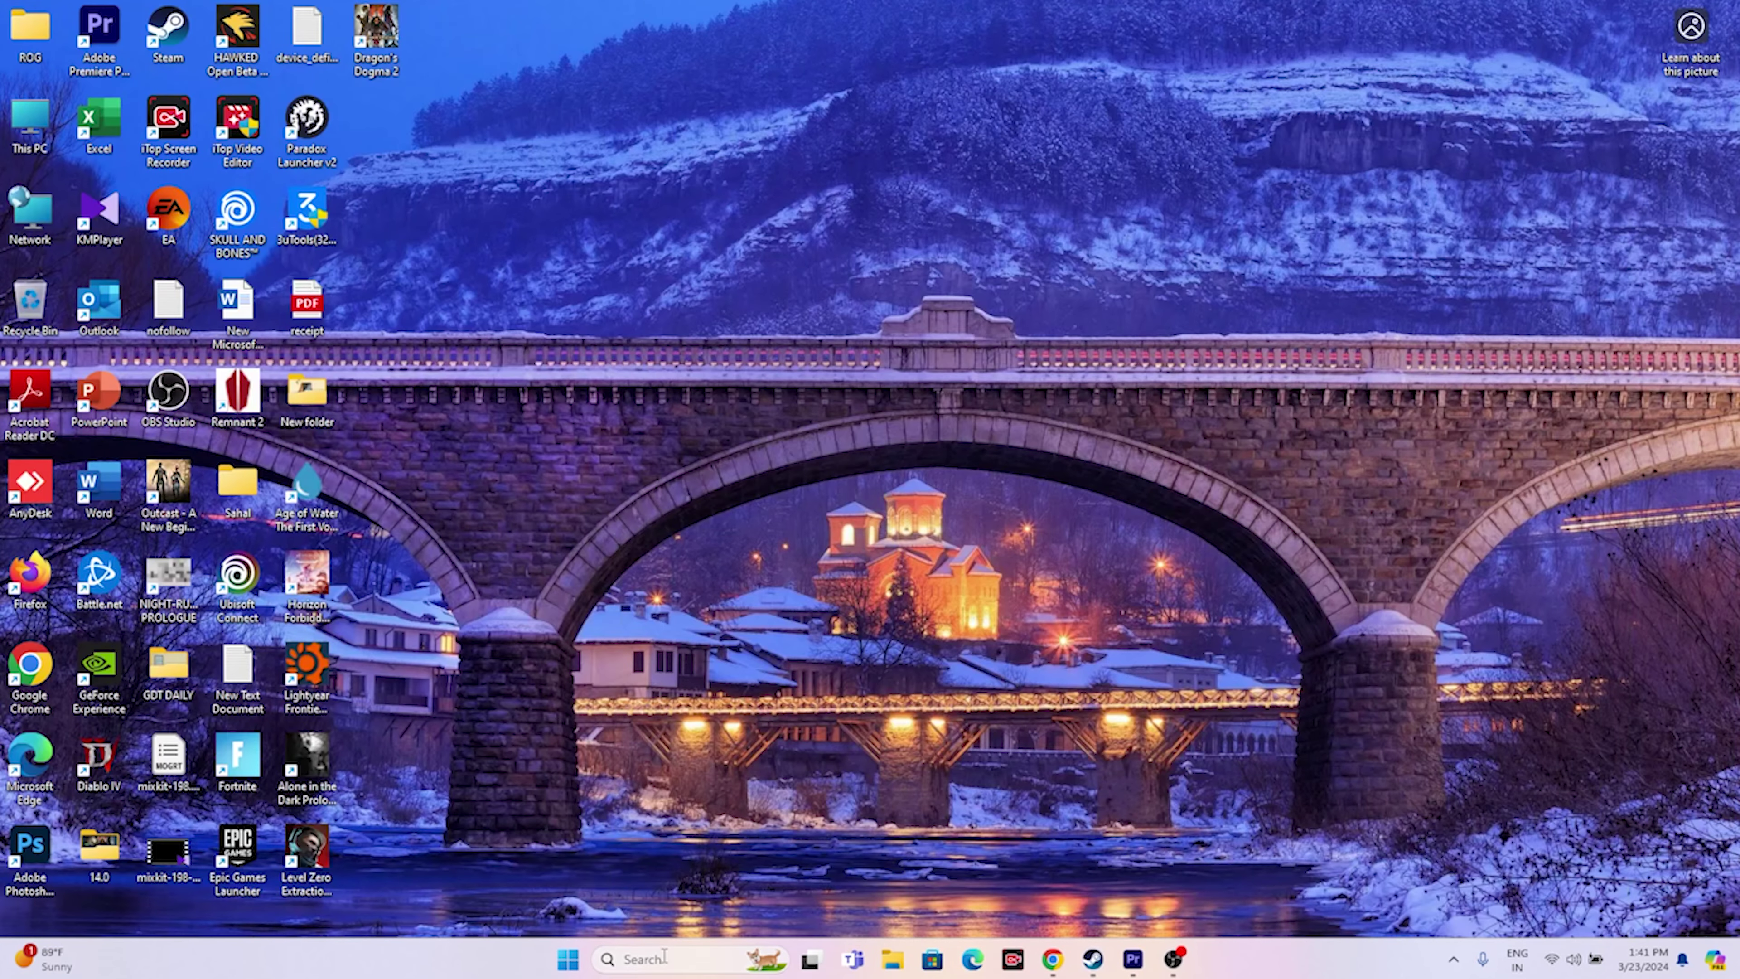
# Search Windows for graphics and open the Graphics settings page.
pyautogui.click(663, 960)
pyautogui.write('graphic')
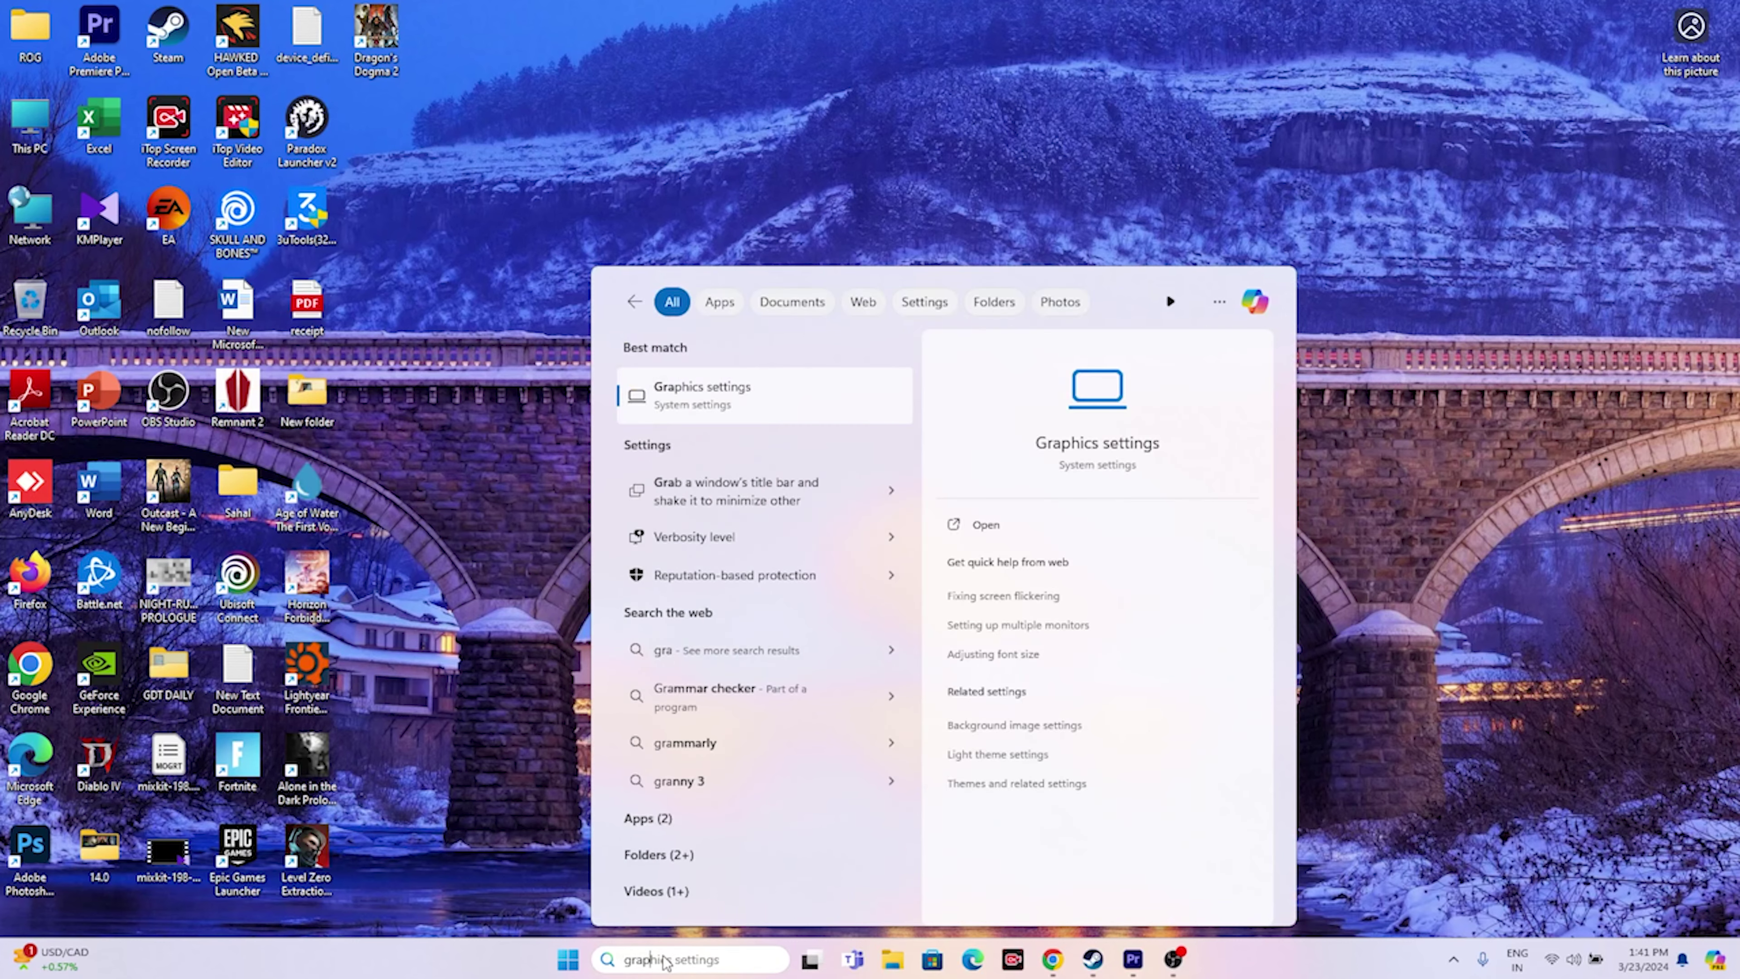
pyautogui.write('s')
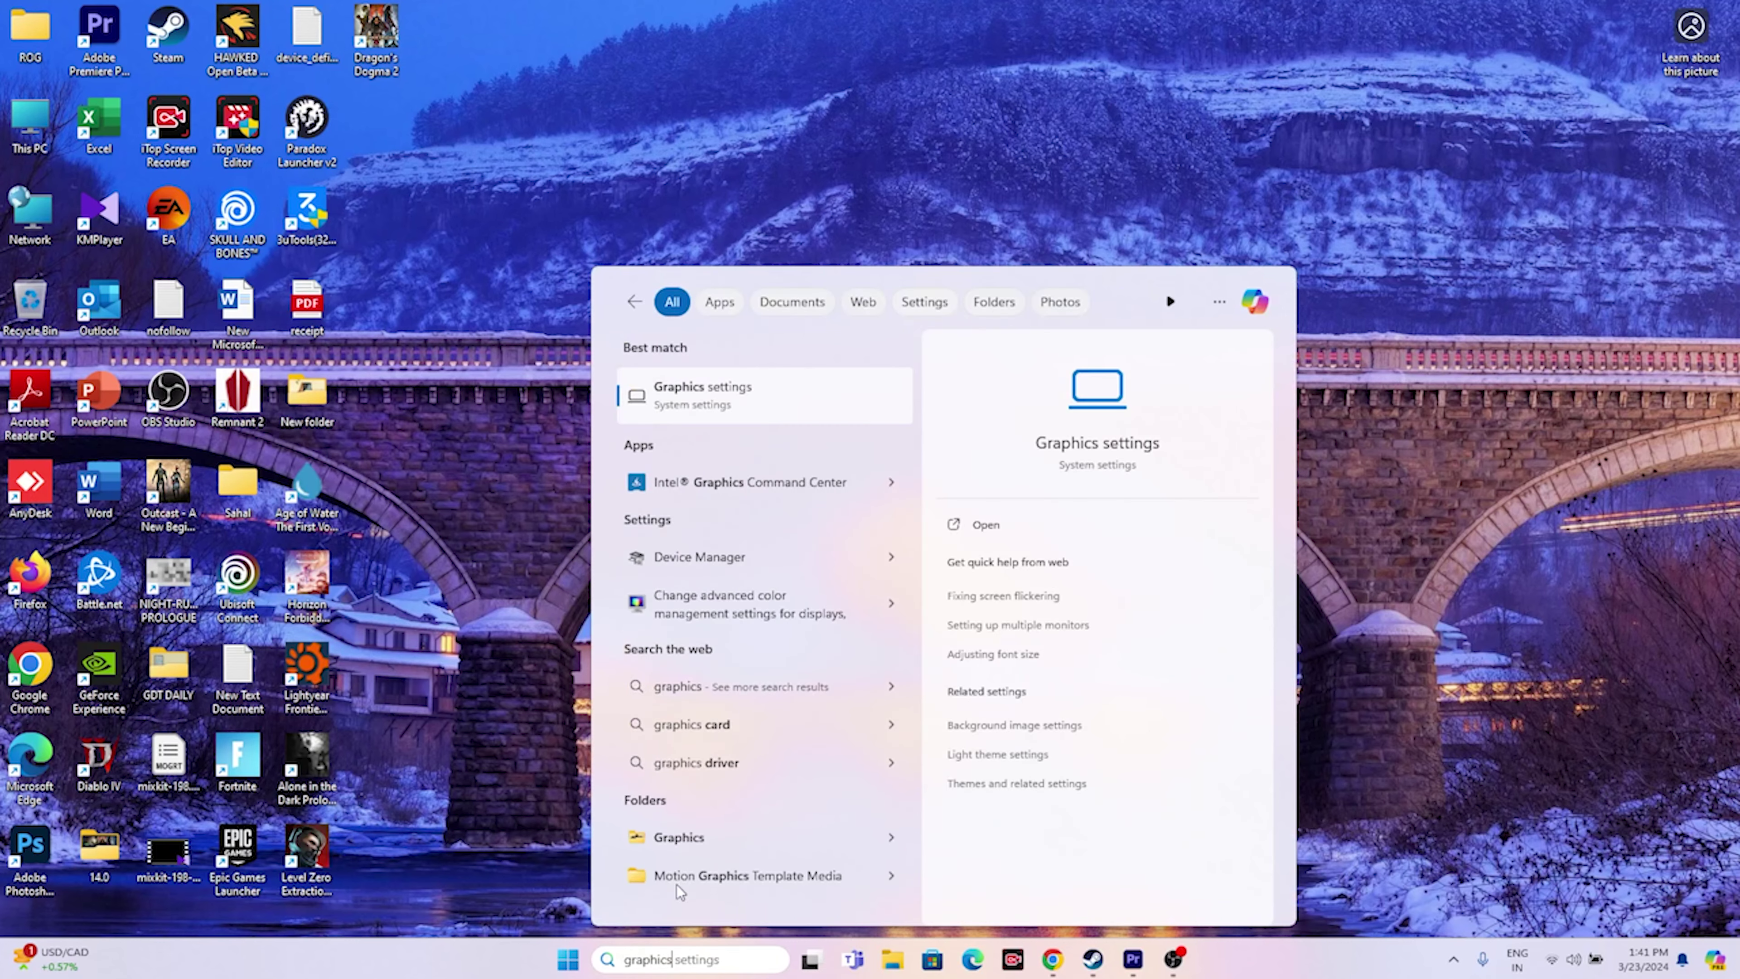
pyautogui.click(693, 398)
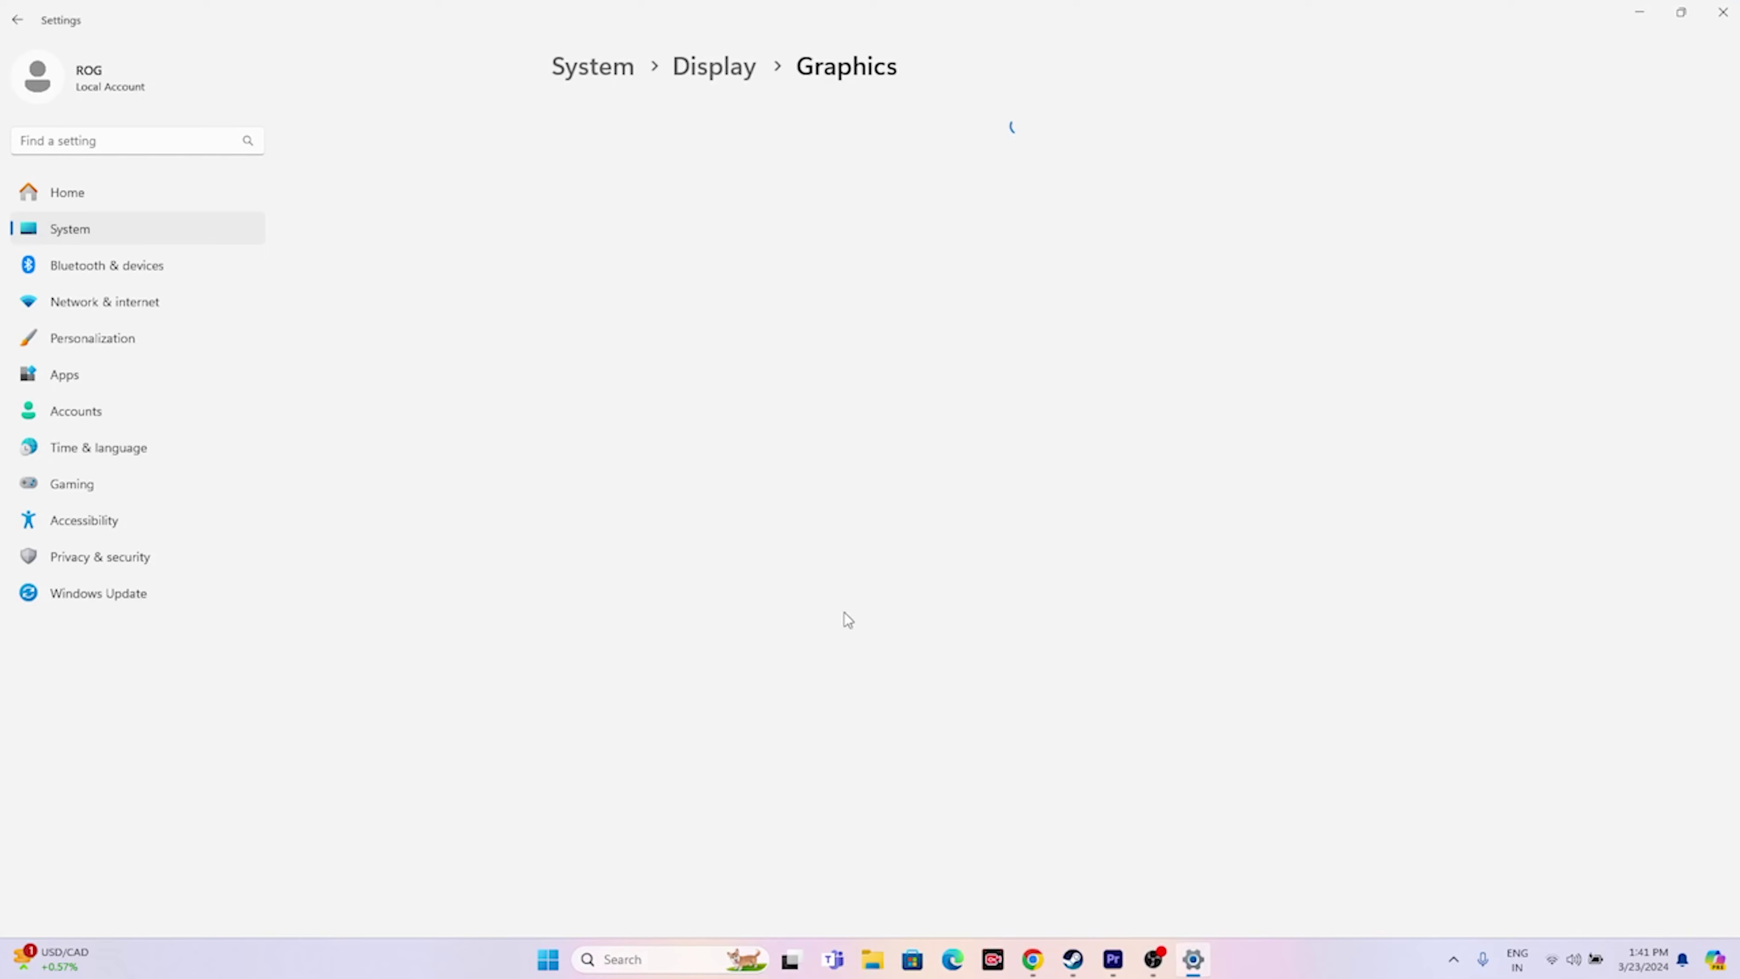
pyautogui.scroll(-5, 1314, 505)
pyautogui.scroll(5, 1315, 505)
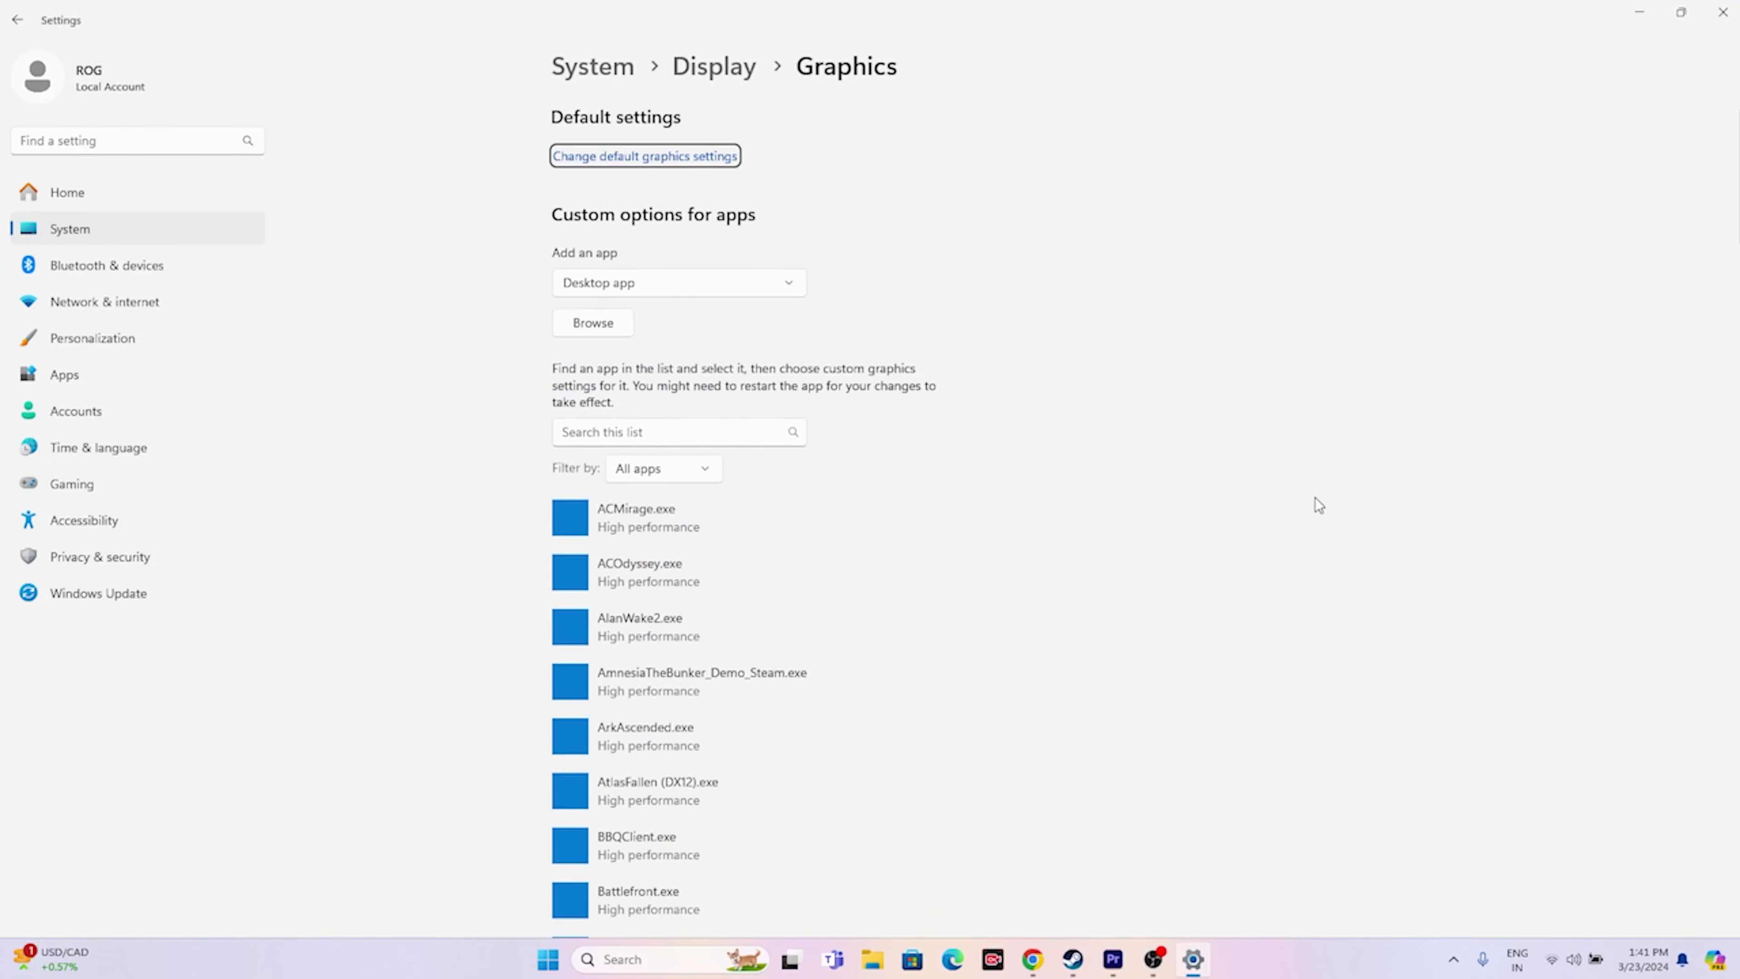
# Browse for a desktop app to add, going to C:\Program Files (x86)\Steam\steamapps\common.
pyautogui.click(584, 328)
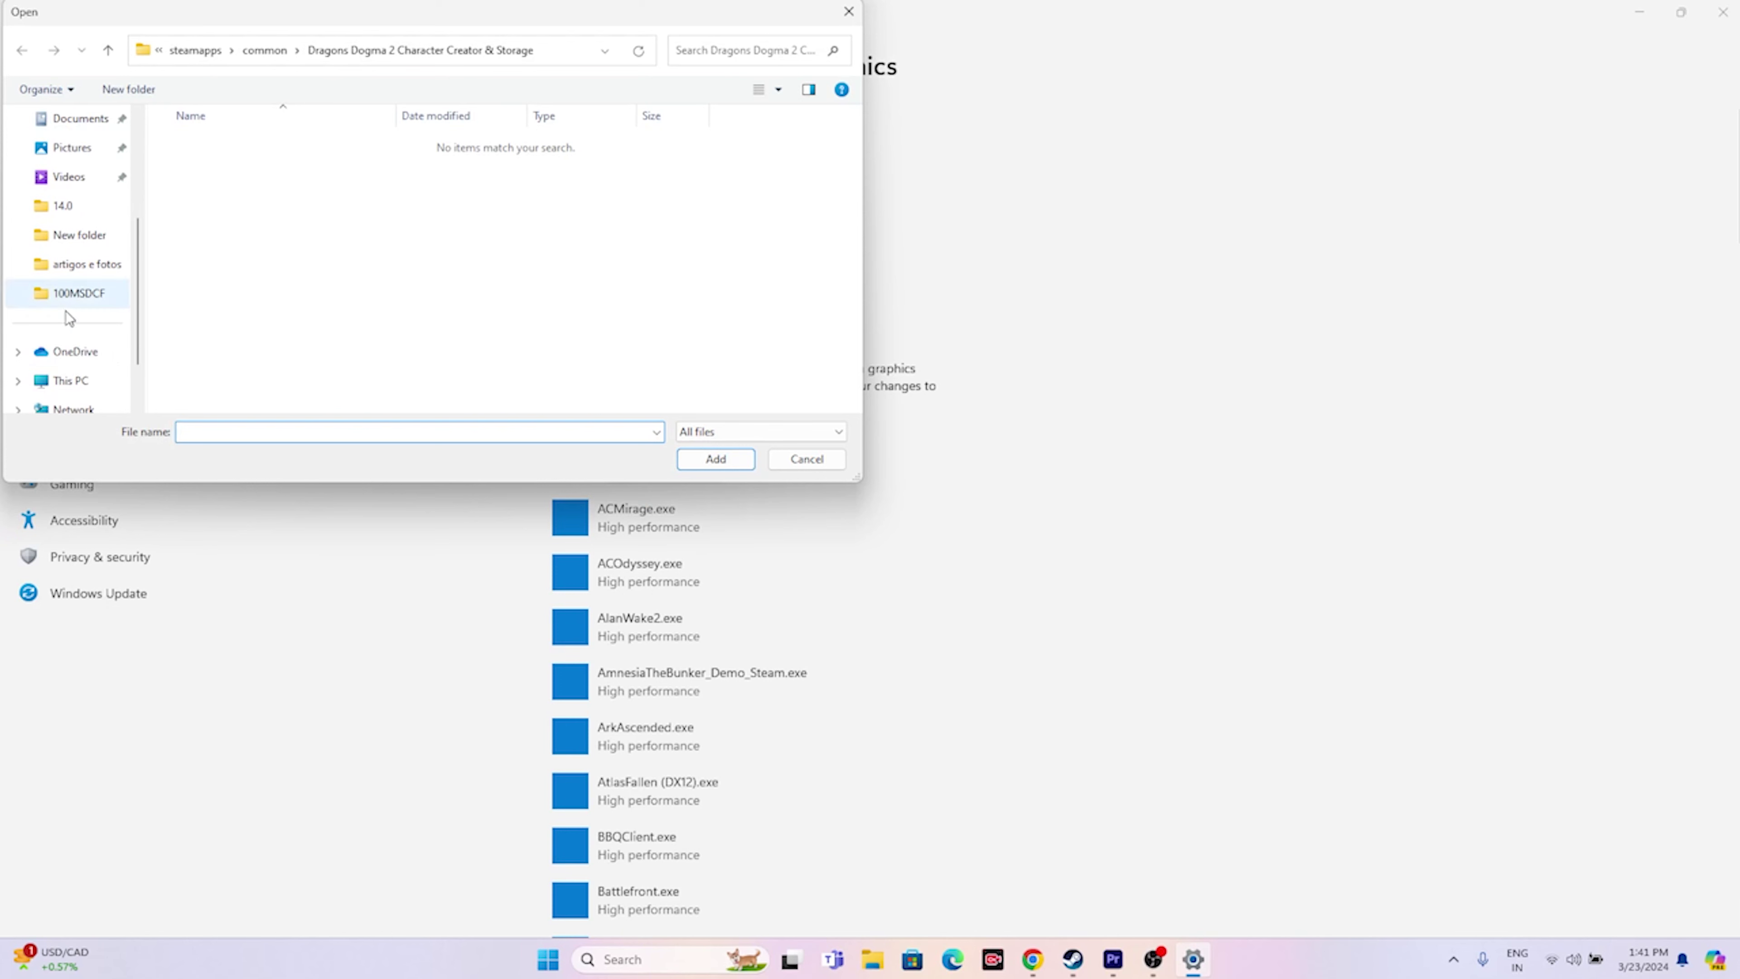
pyautogui.click(68, 380)
pyautogui.doubleClick(279, 180)
pyautogui.doubleClick(253, 315)
pyautogui.scroll(-5, 271, 273)
pyautogui.scroll(-1, 263, 269)
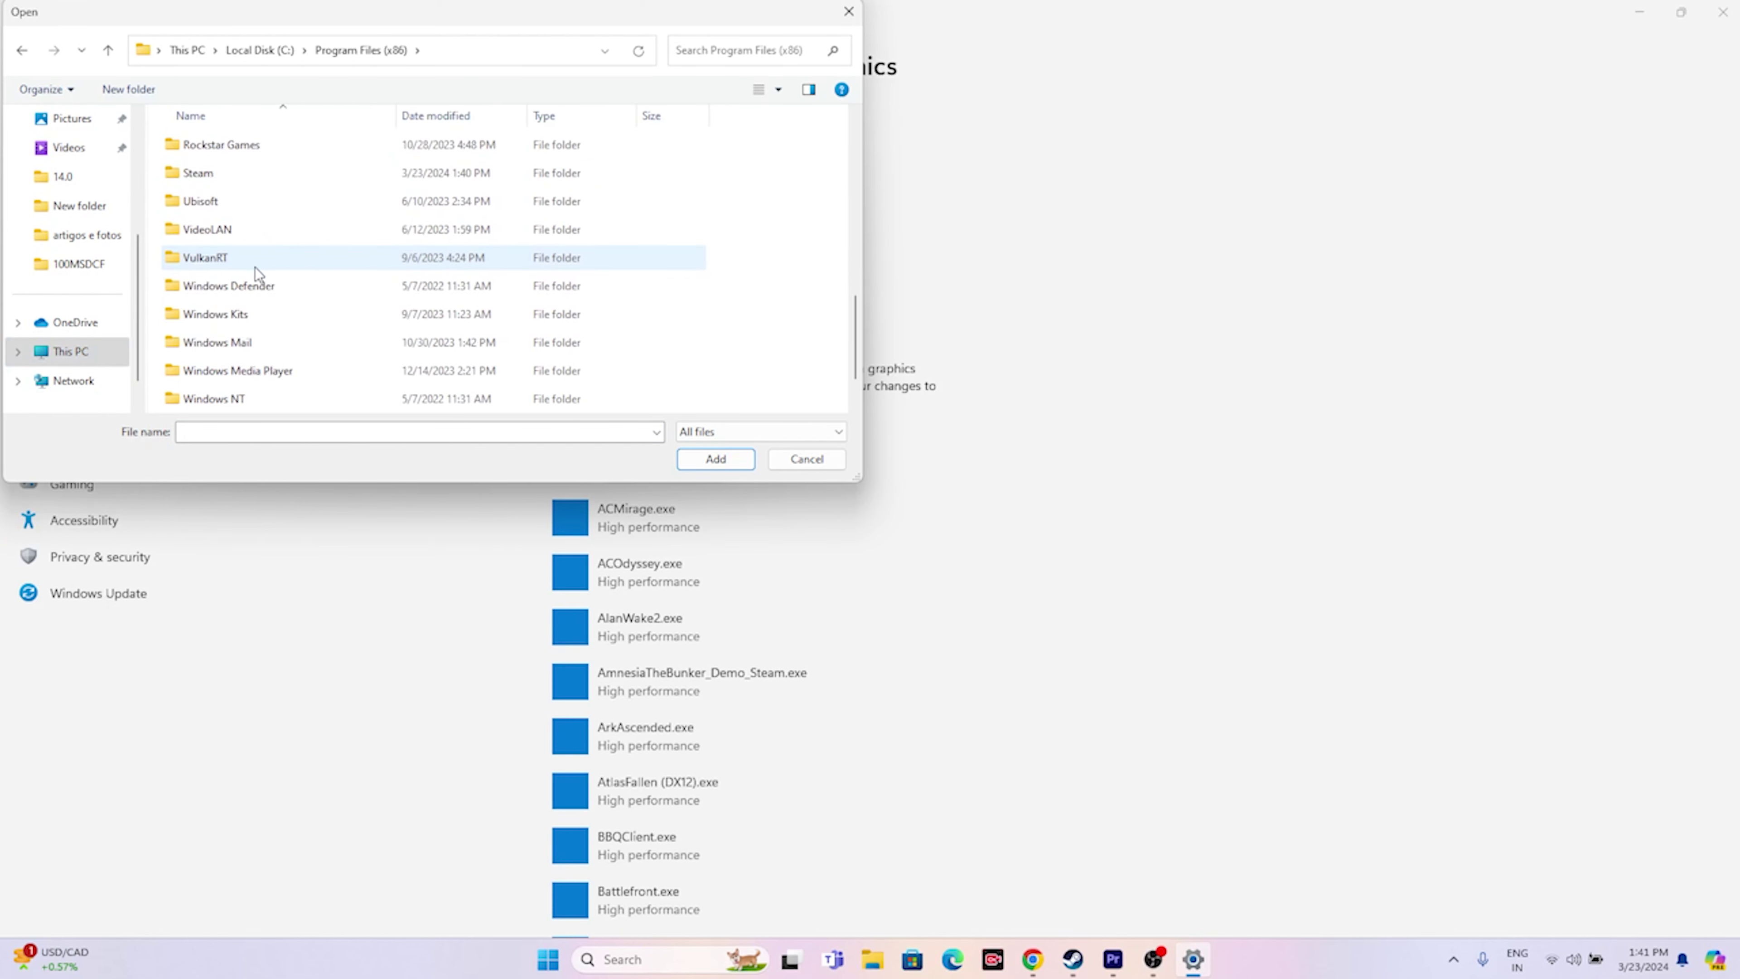
pyautogui.doubleClick(237, 172)
pyautogui.scroll(-4, 255, 231)
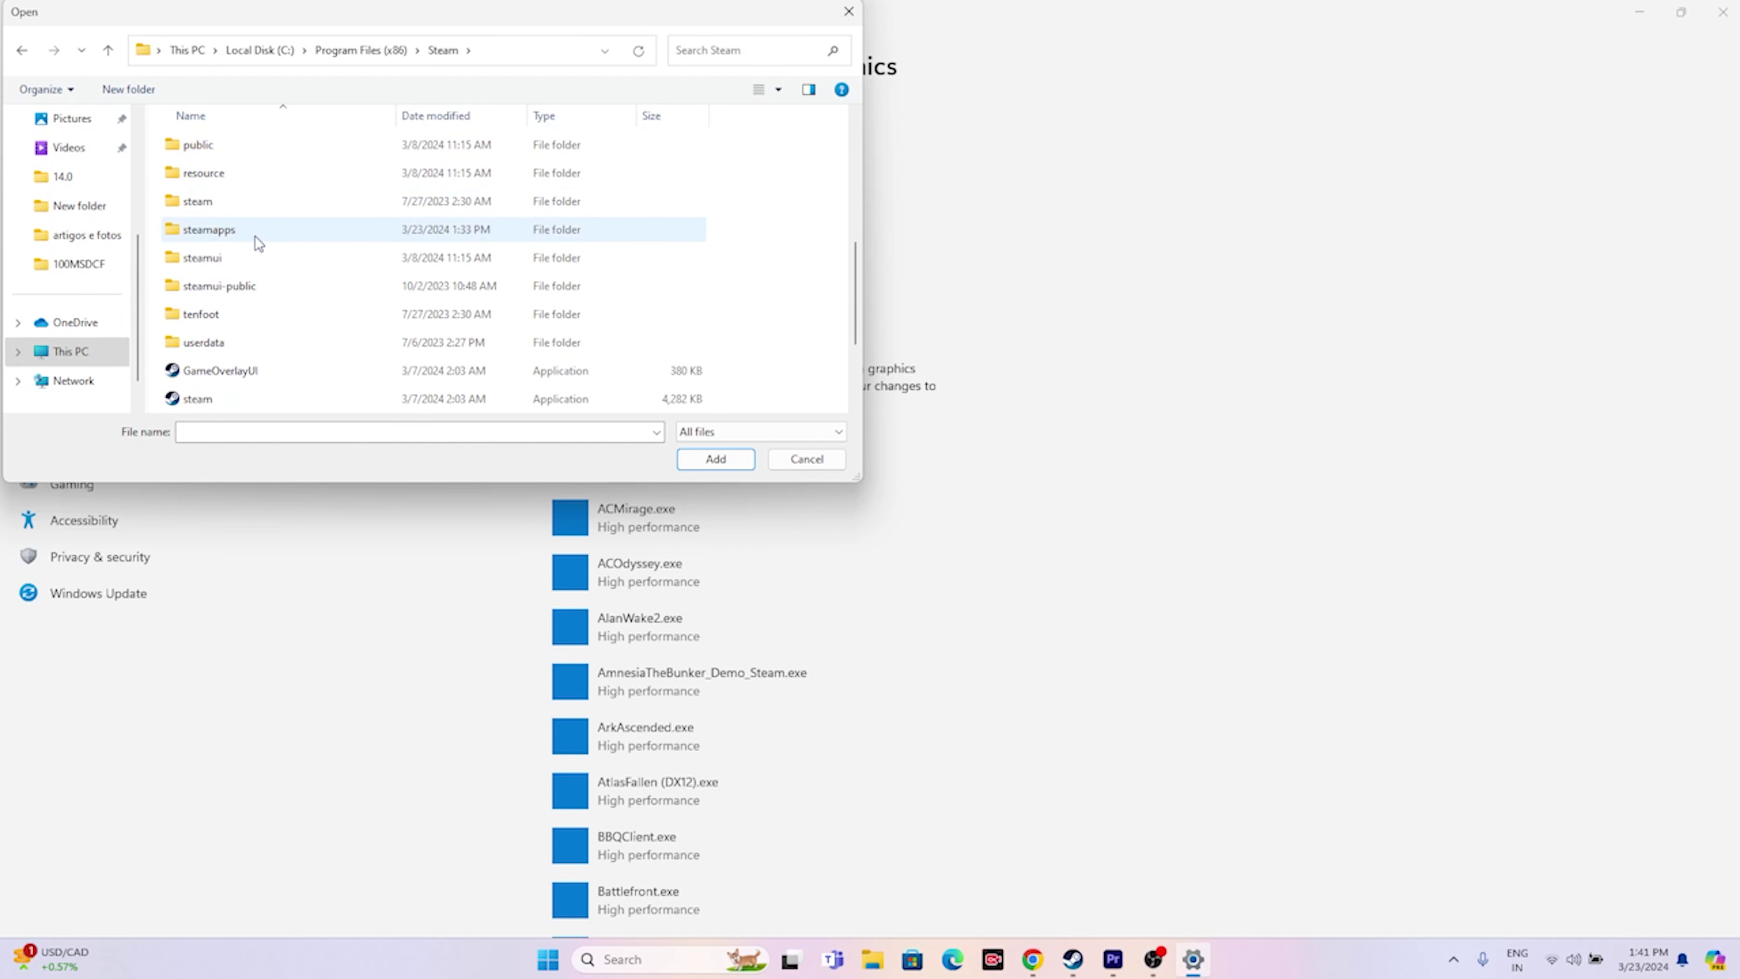
pyautogui.doubleClick(241, 233)
pyautogui.doubleClick(241, 148)
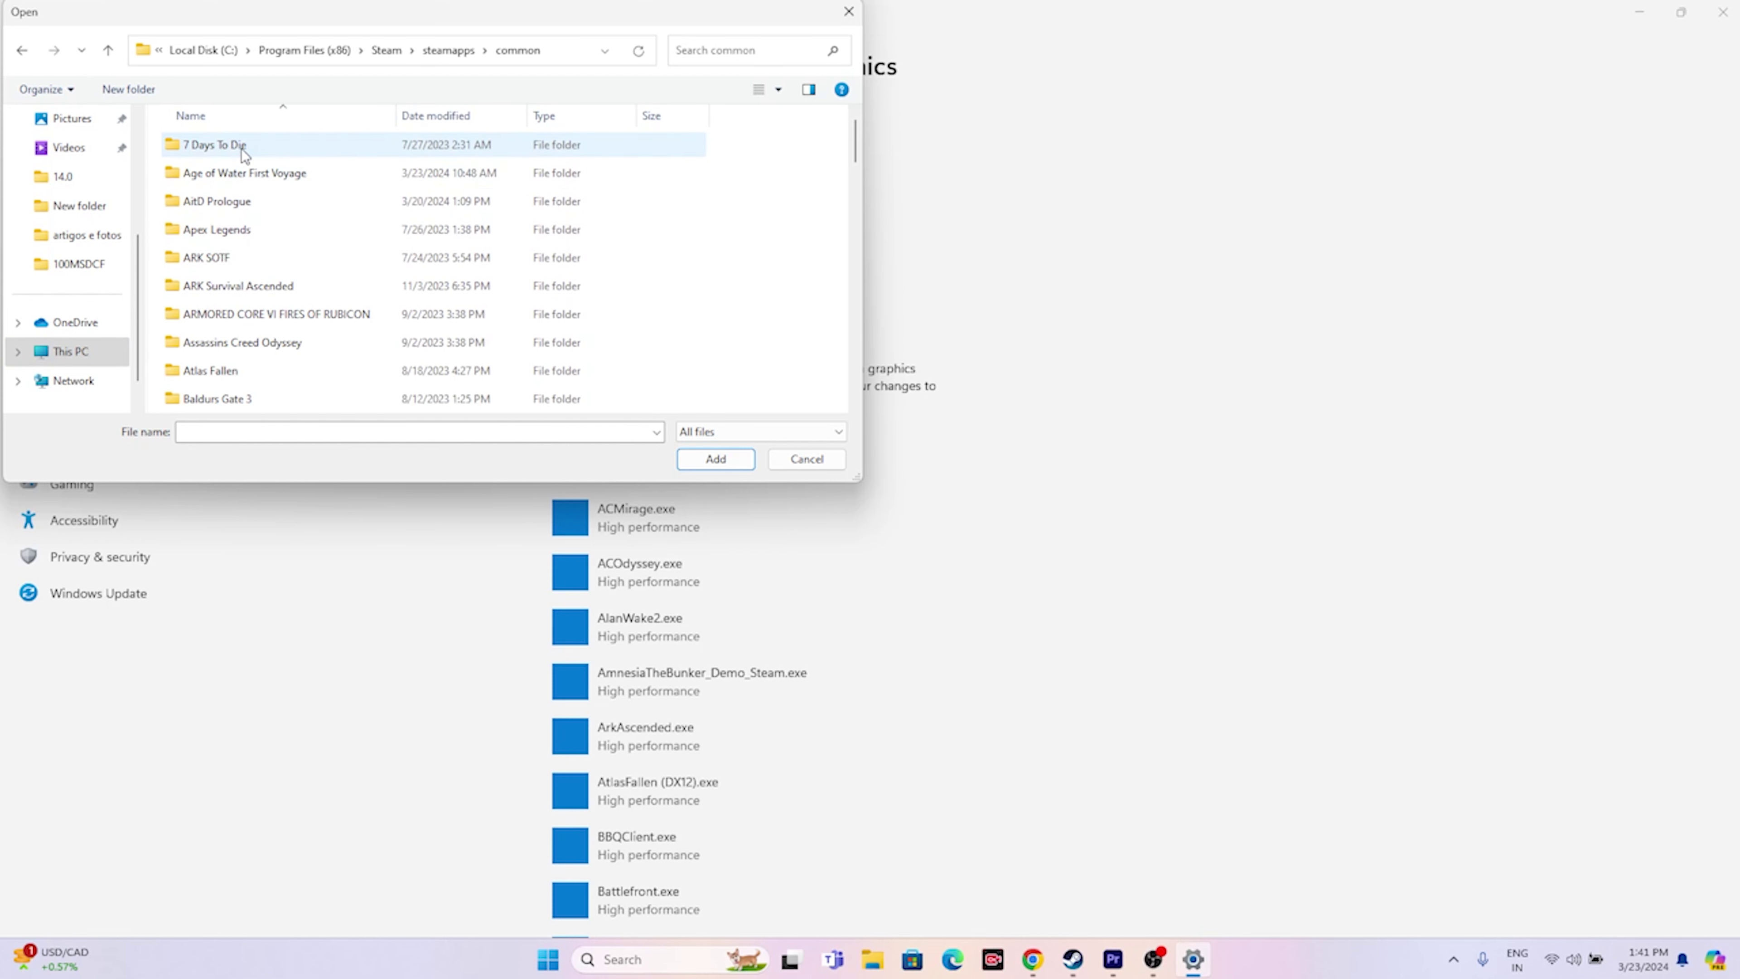
# Add the DD2 application from the Dragons Dogma 2 folder to the custom graphics app list.
pyautogui.scroll(-6, 291, 274)
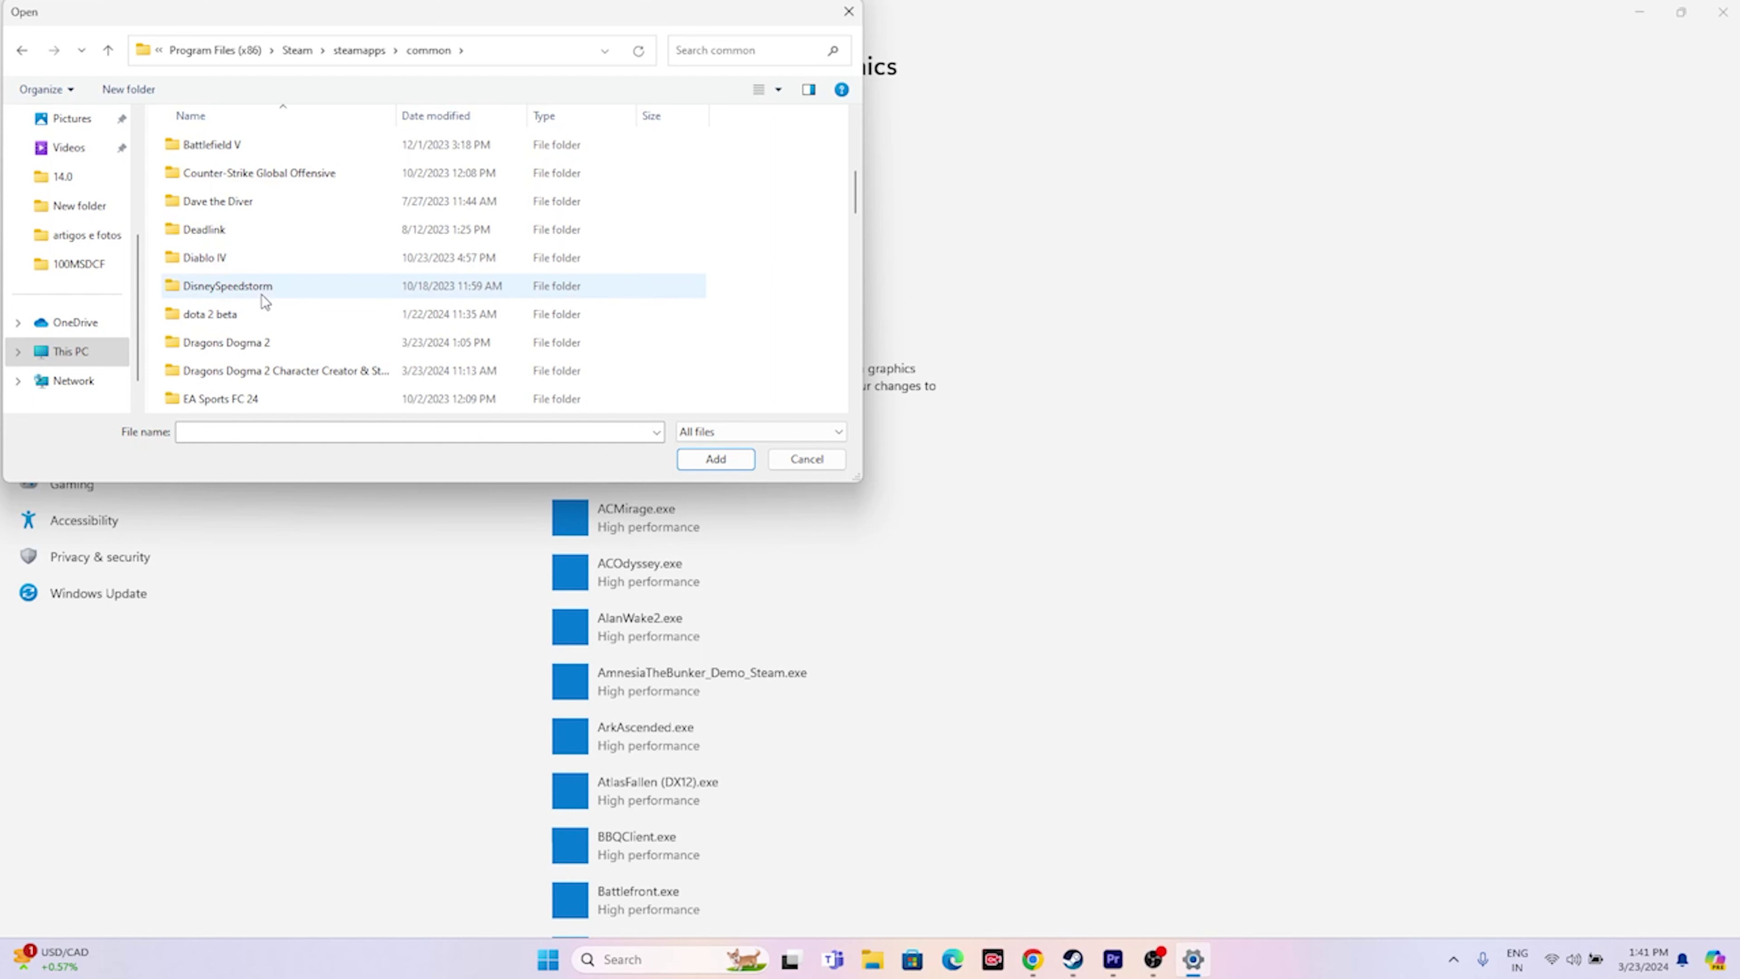
pyautogui.click(257, 343)
pyautogui.doubleClick(257, 342)
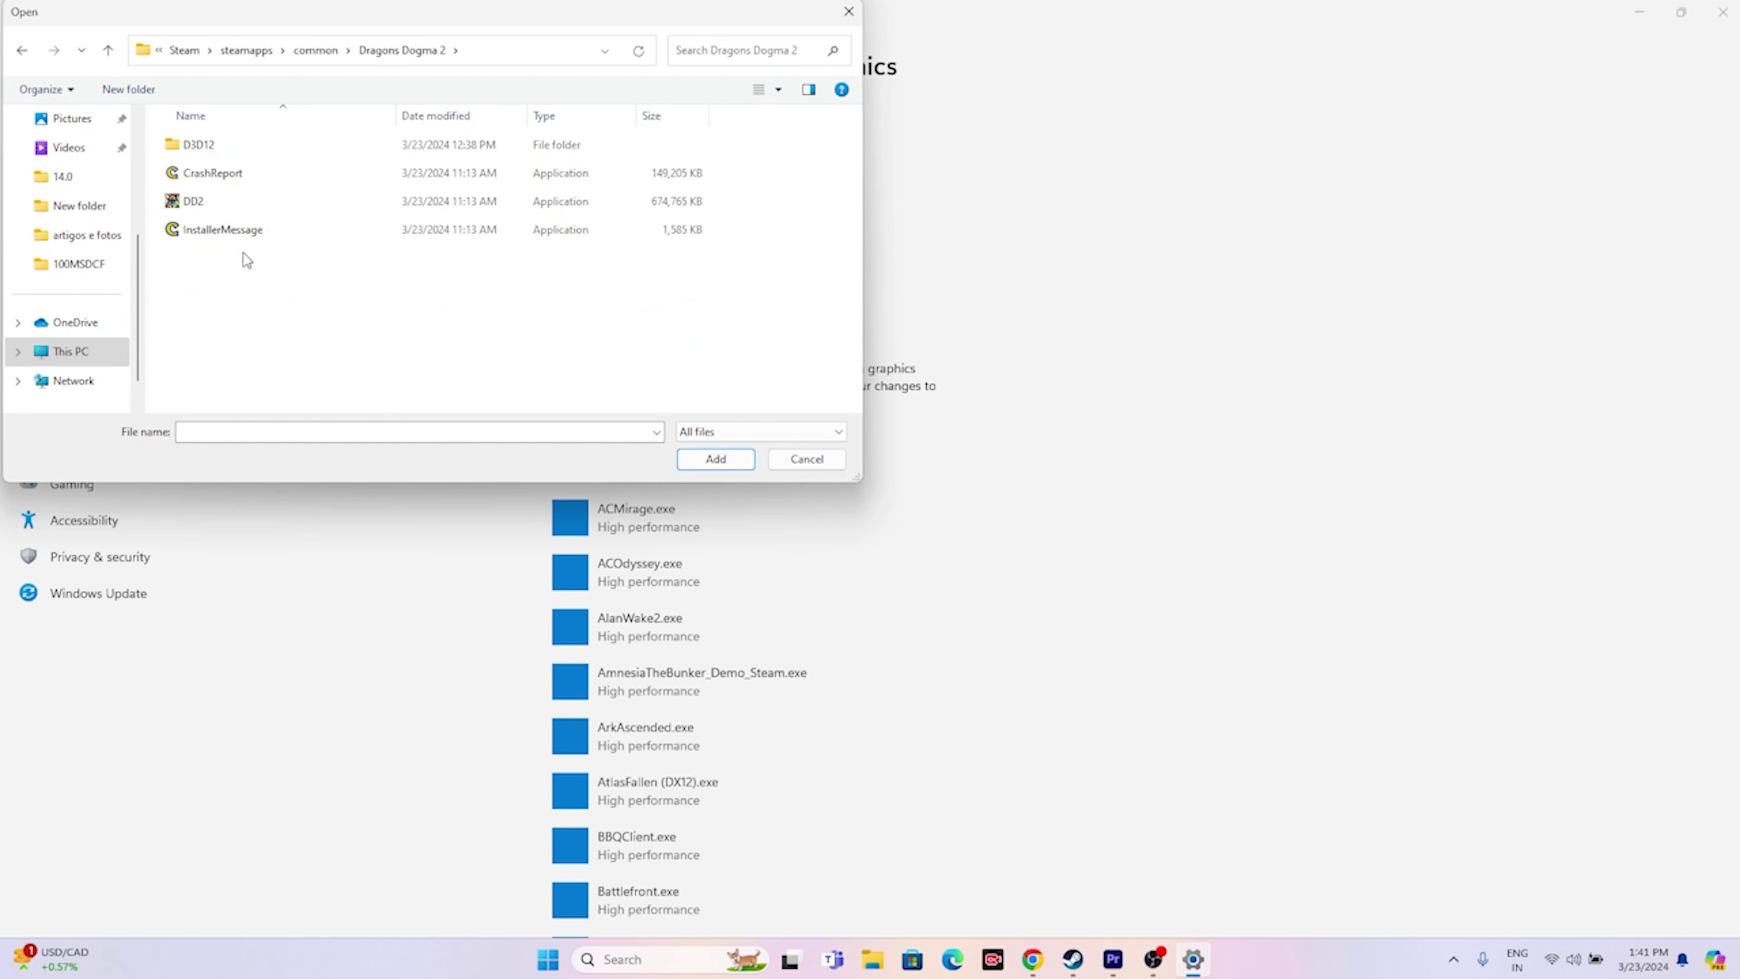
pyautogui.click(232, 206)
pyautogui.click(692, 458)
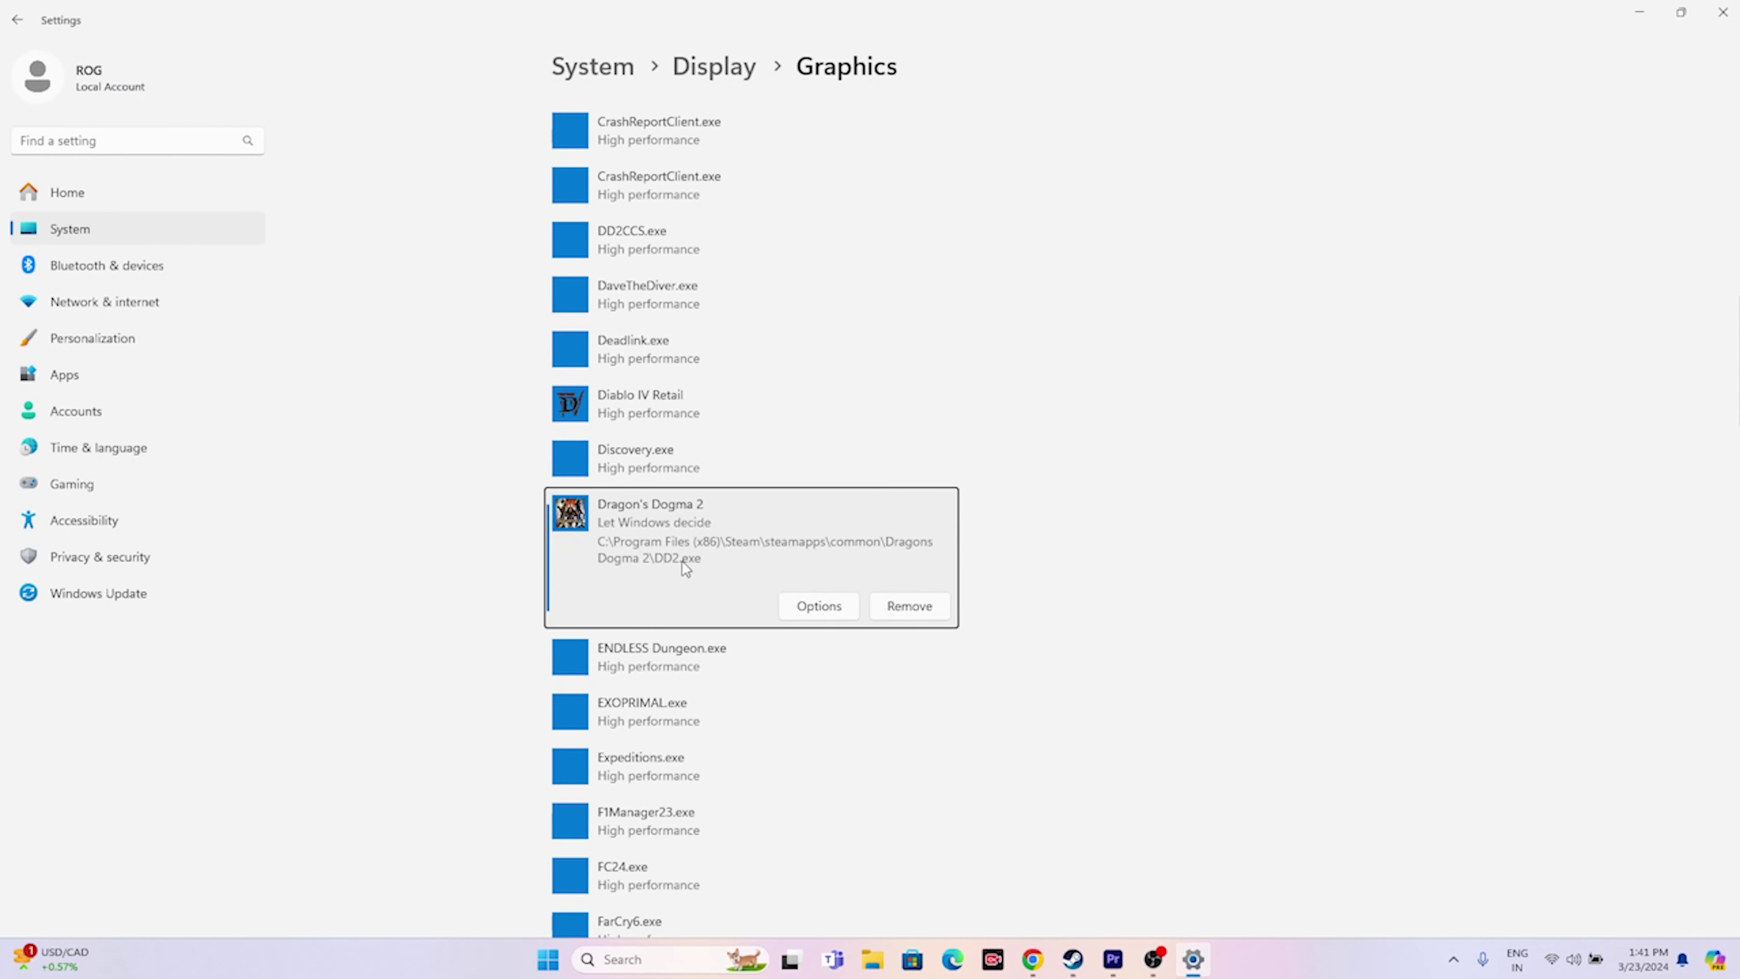
# Set the graphics preference of Dragon's Dogma 2 to High performance, save it and close Settings.
pyautogui.click(808, 607)
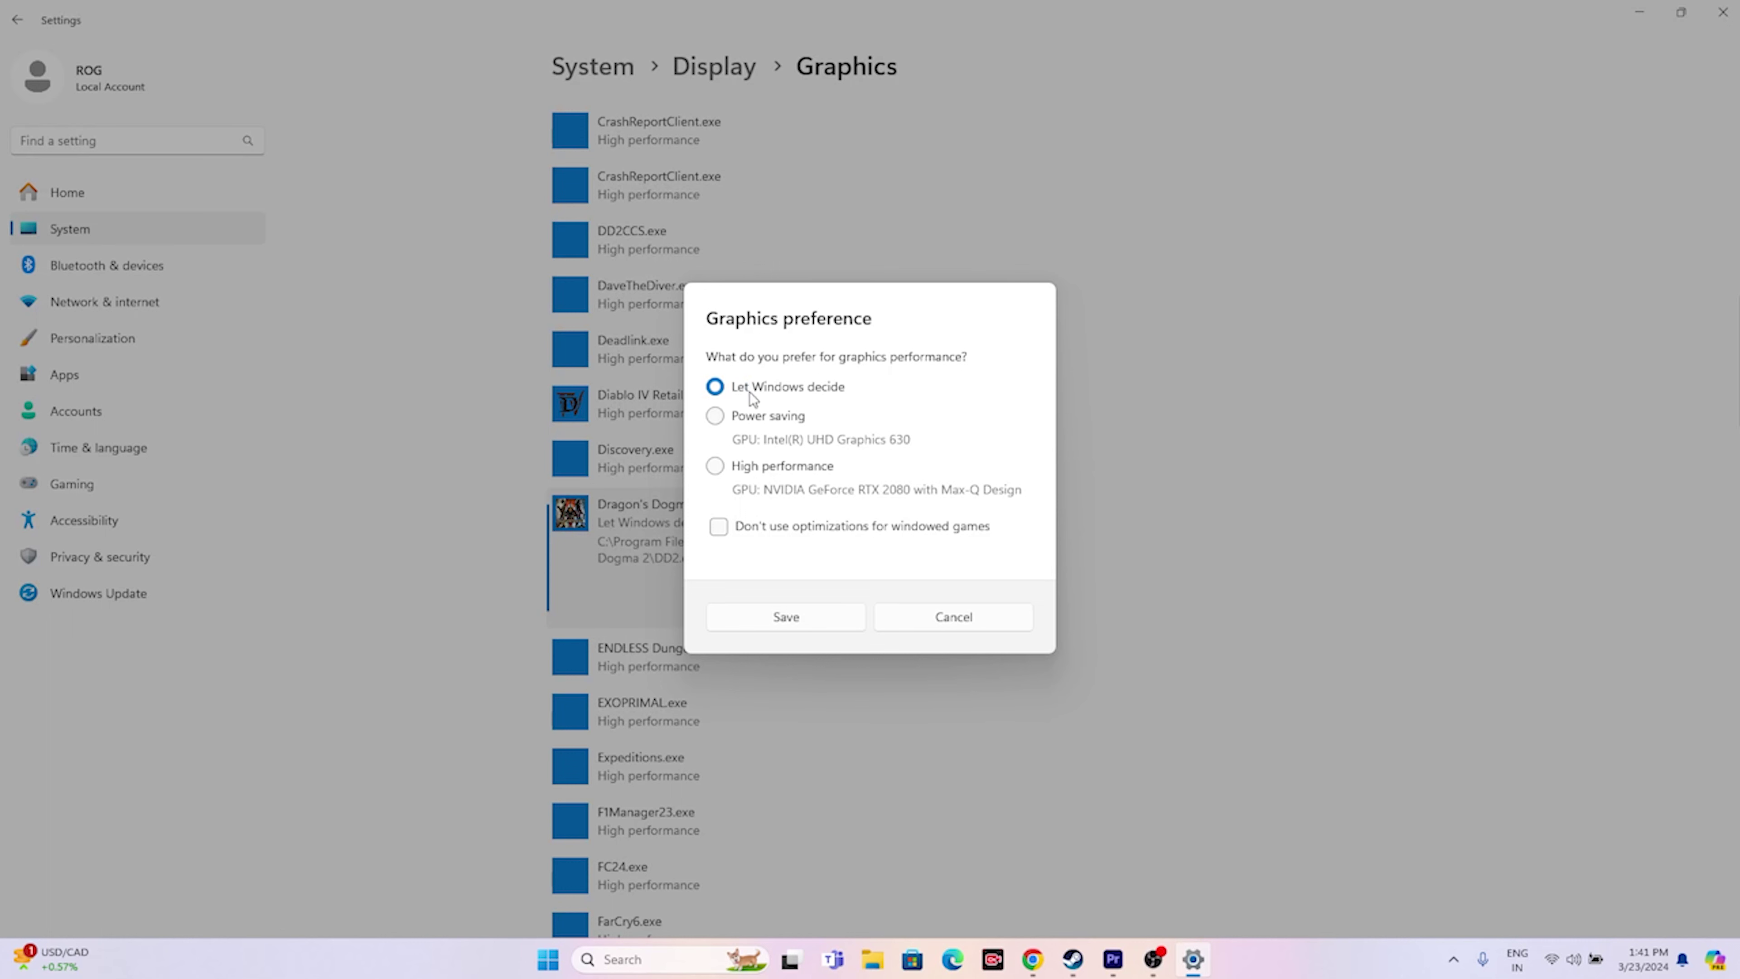
pyautogui.click(716, 465)
pyautogui.click(816, 615)
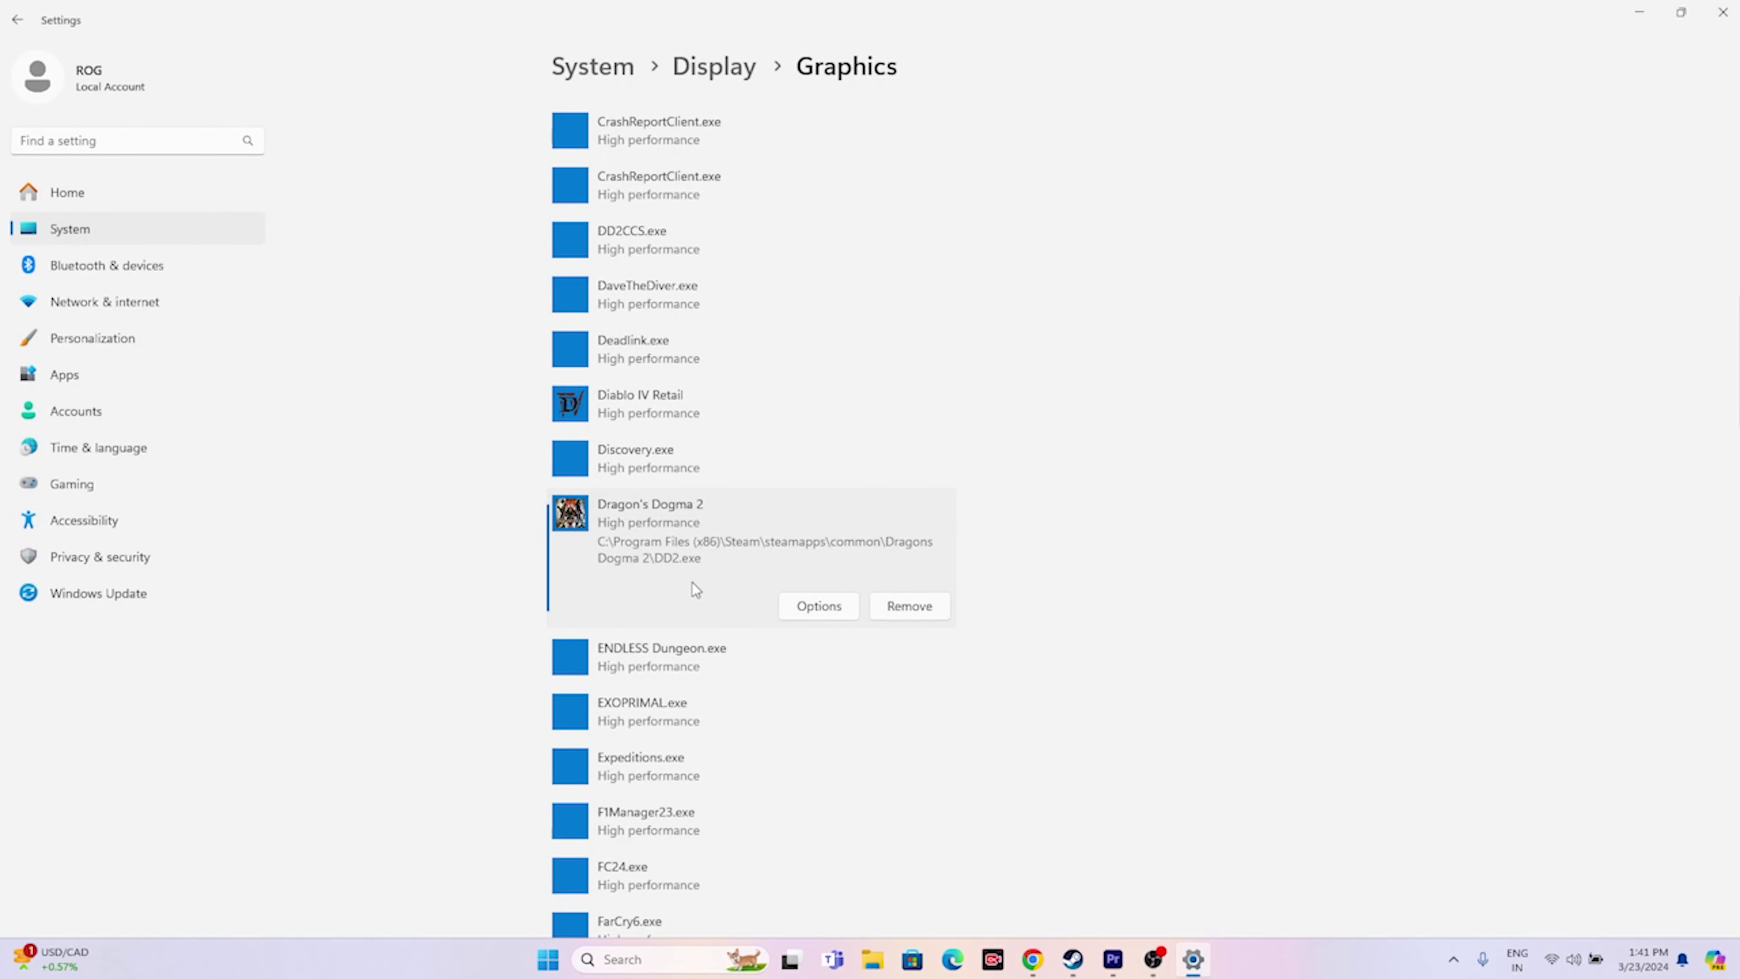
pyautogui.click(1723, 12)
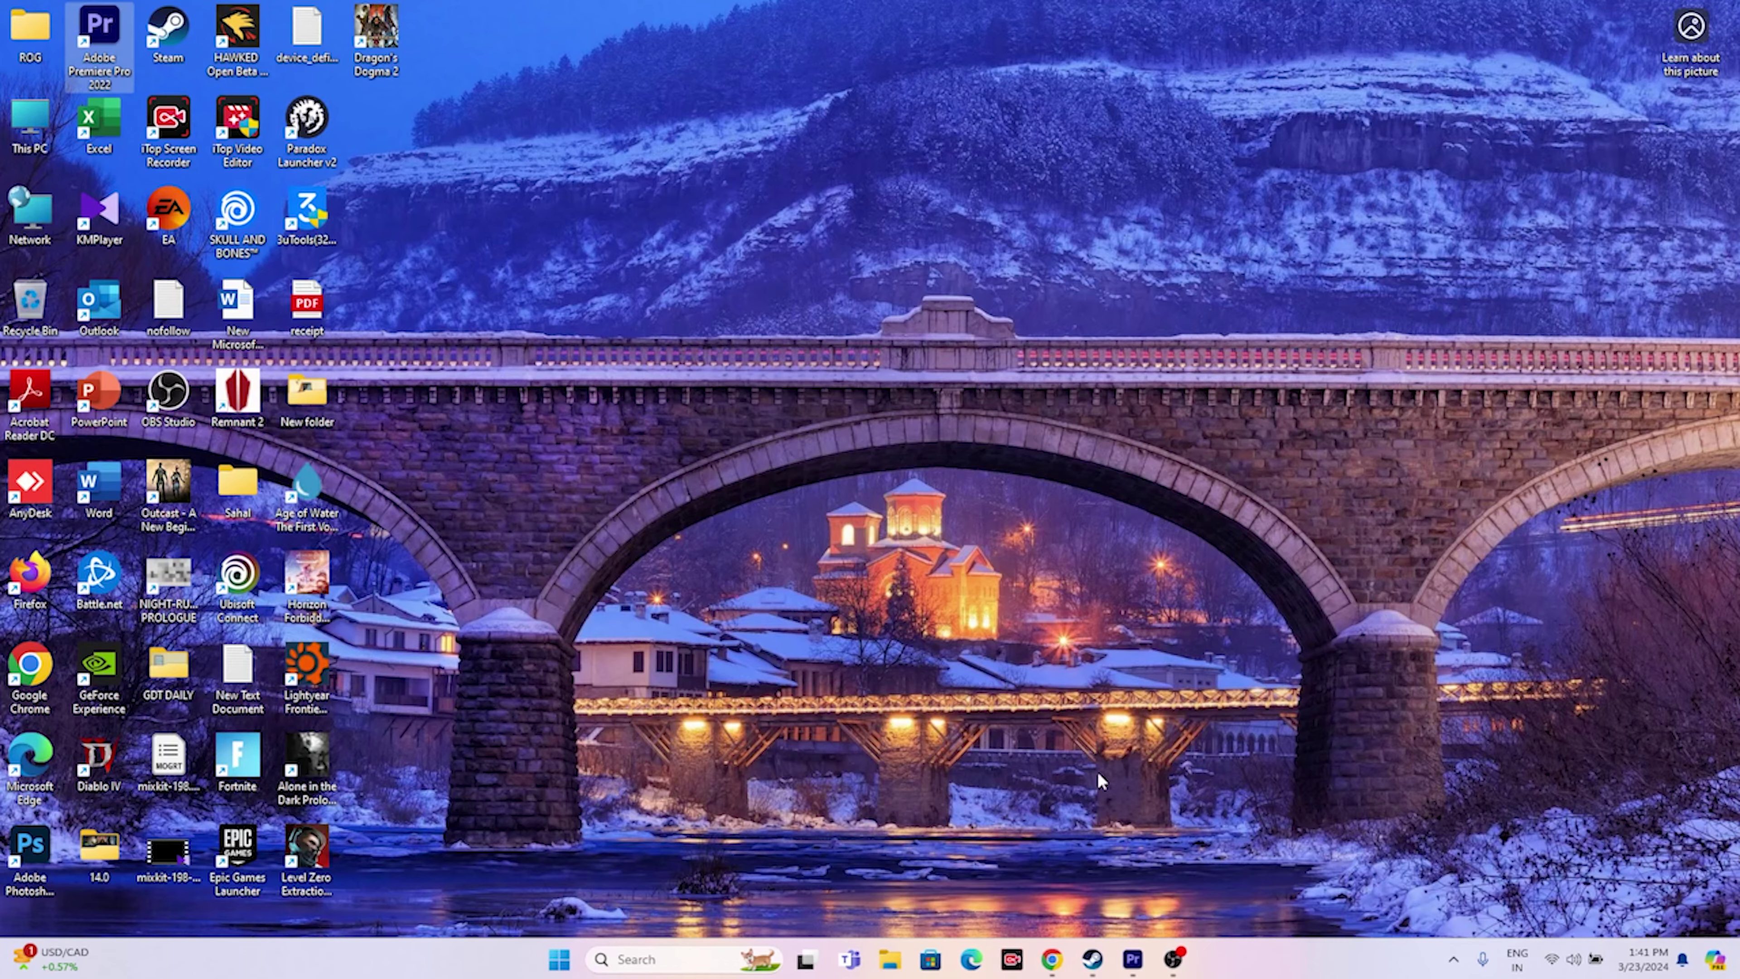
pyautogui.click(1093, 960)
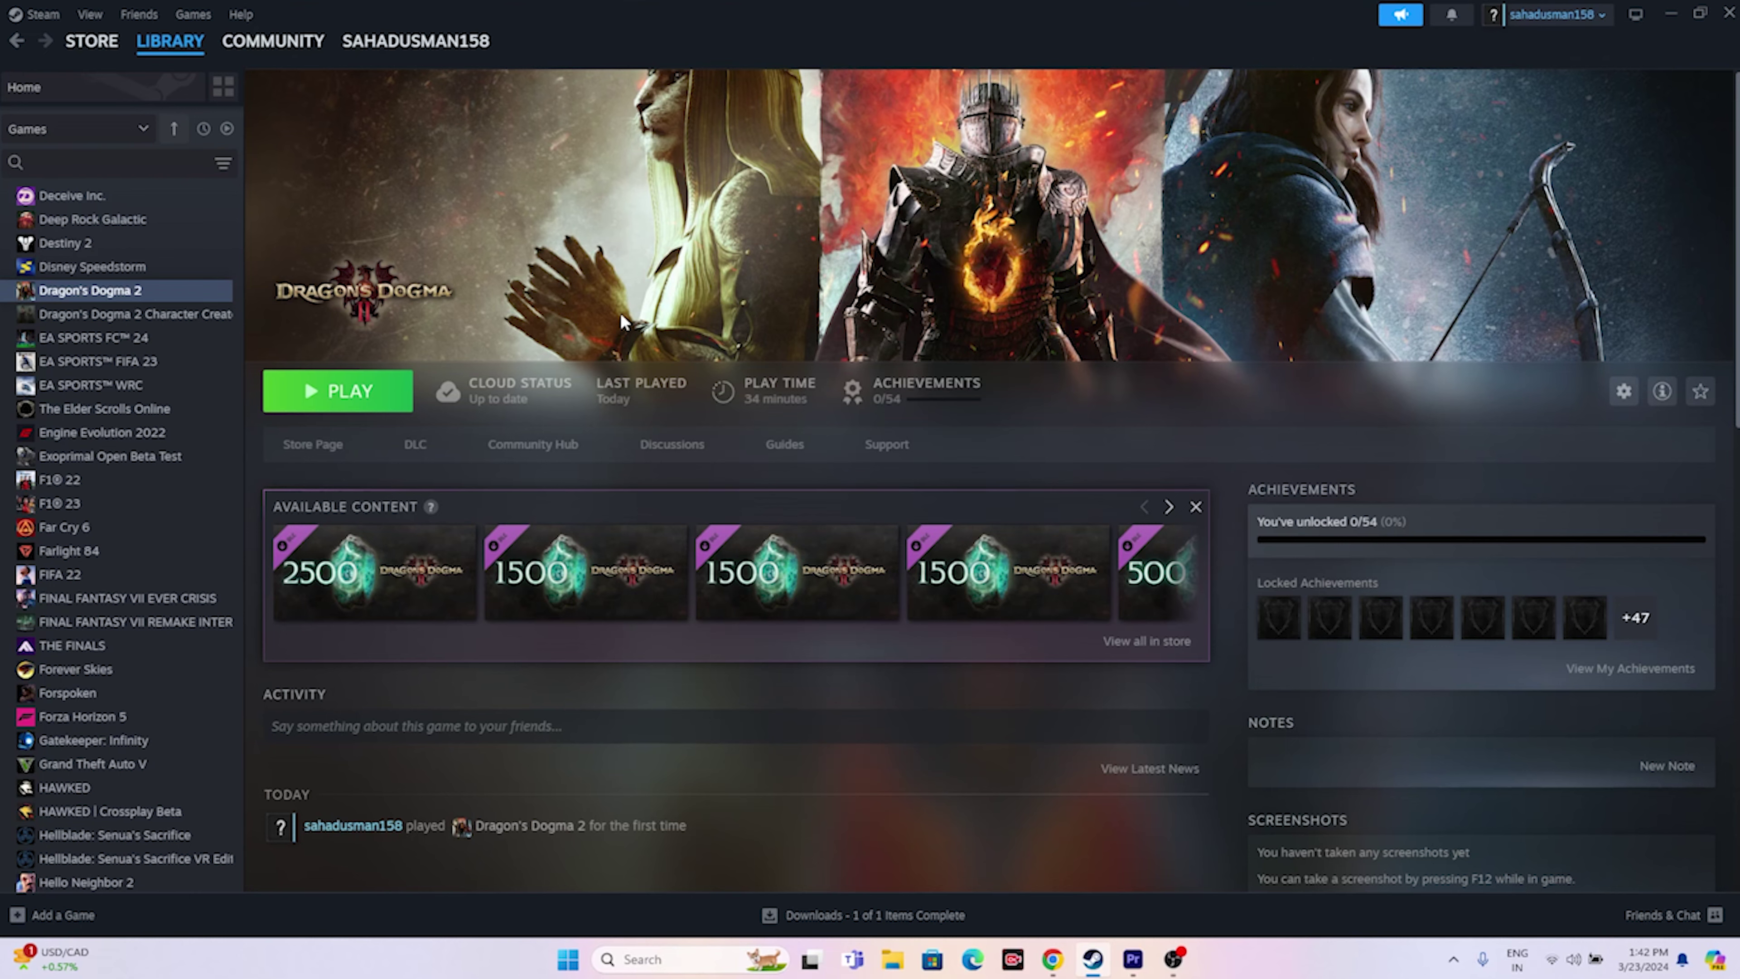
pyautogui.click(1670, 14)
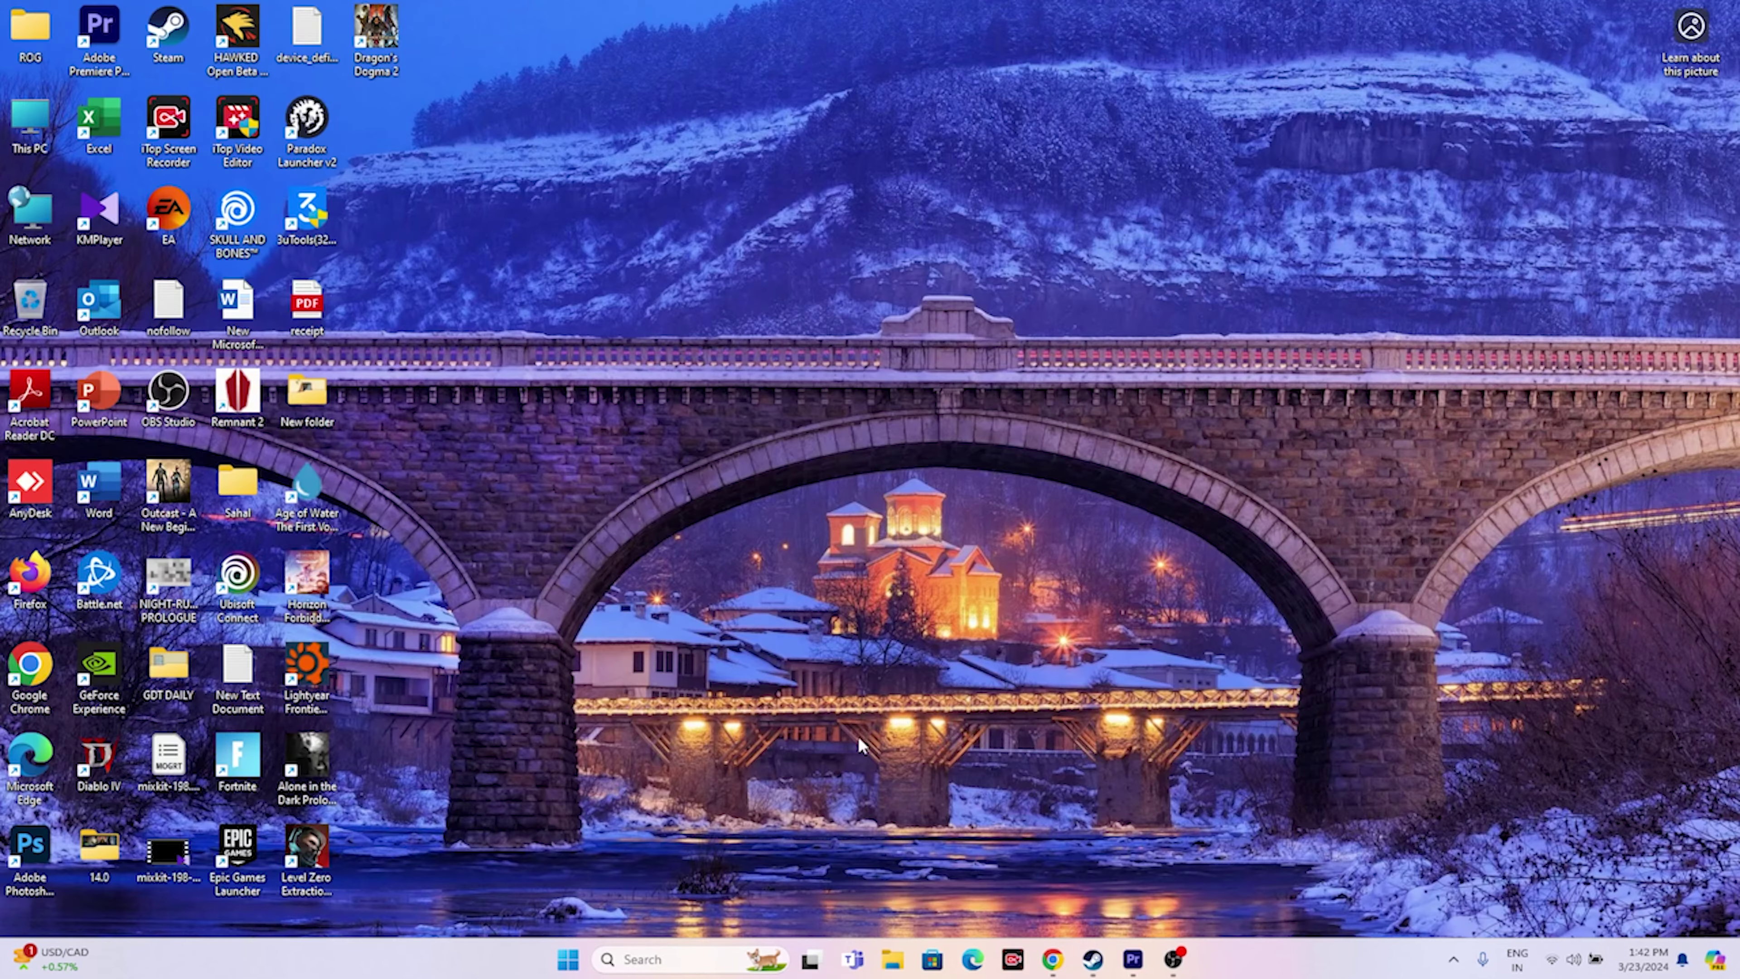
# Search Windows for the advanced system settings and open the Performance Options from System Properties.
pyautogui.click(698, 957)
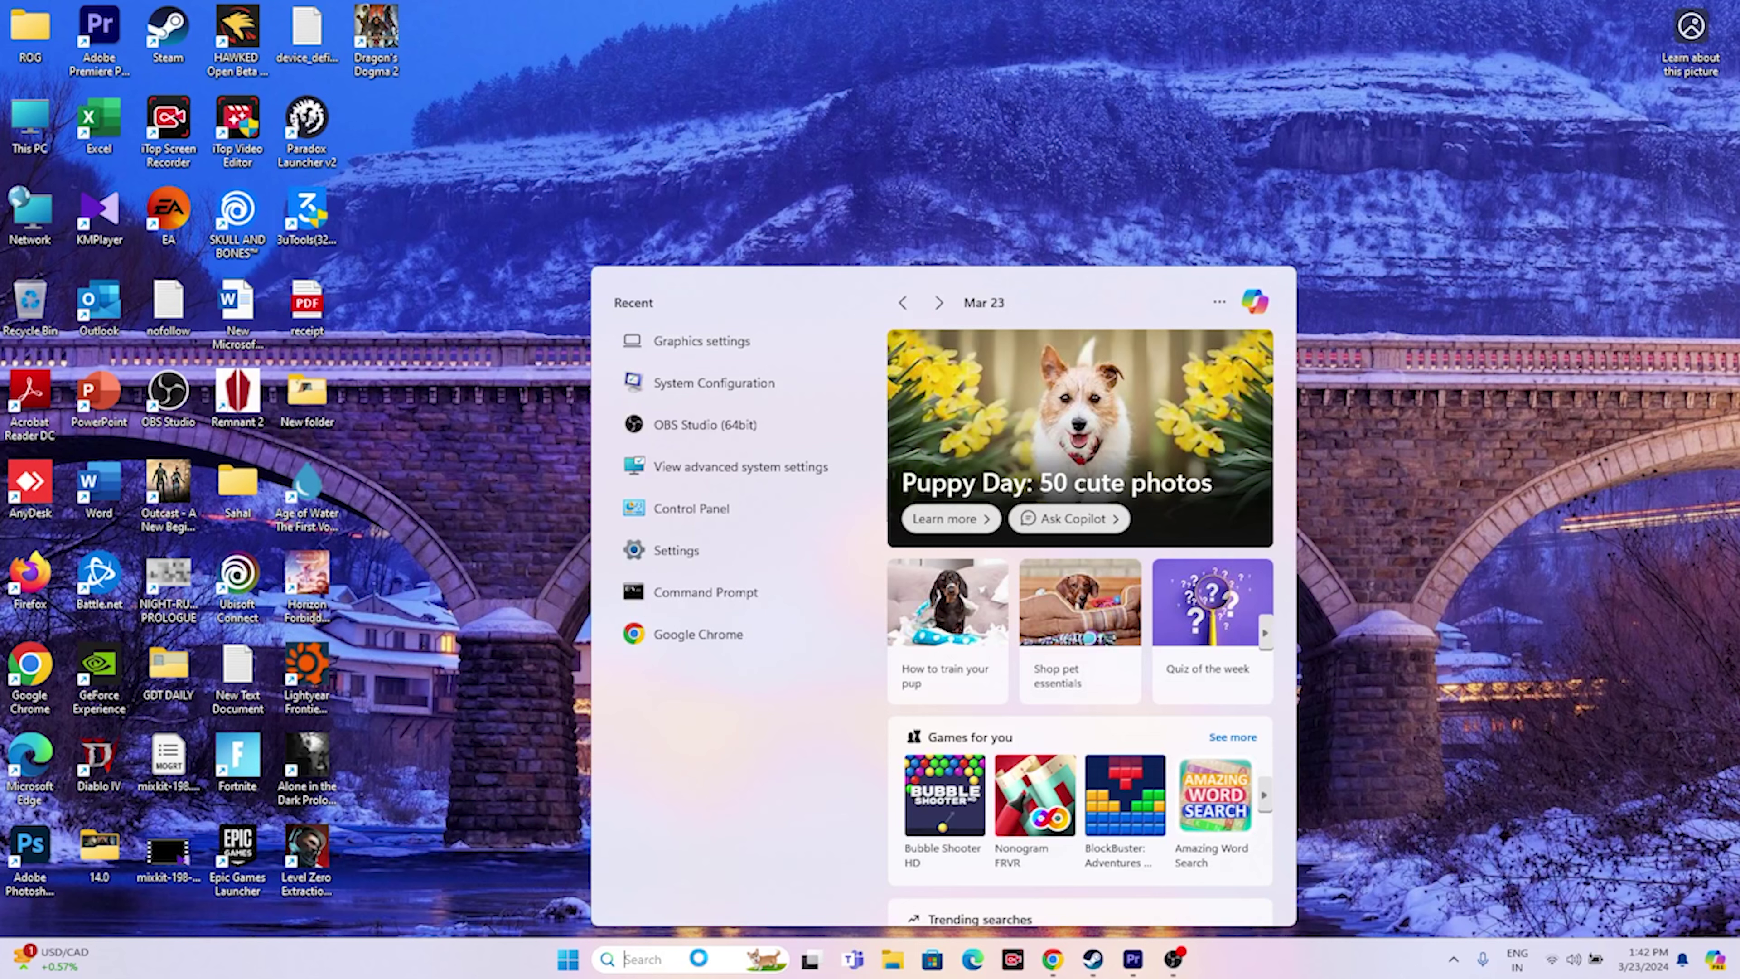
pyautogui.write('view advanced system setti')
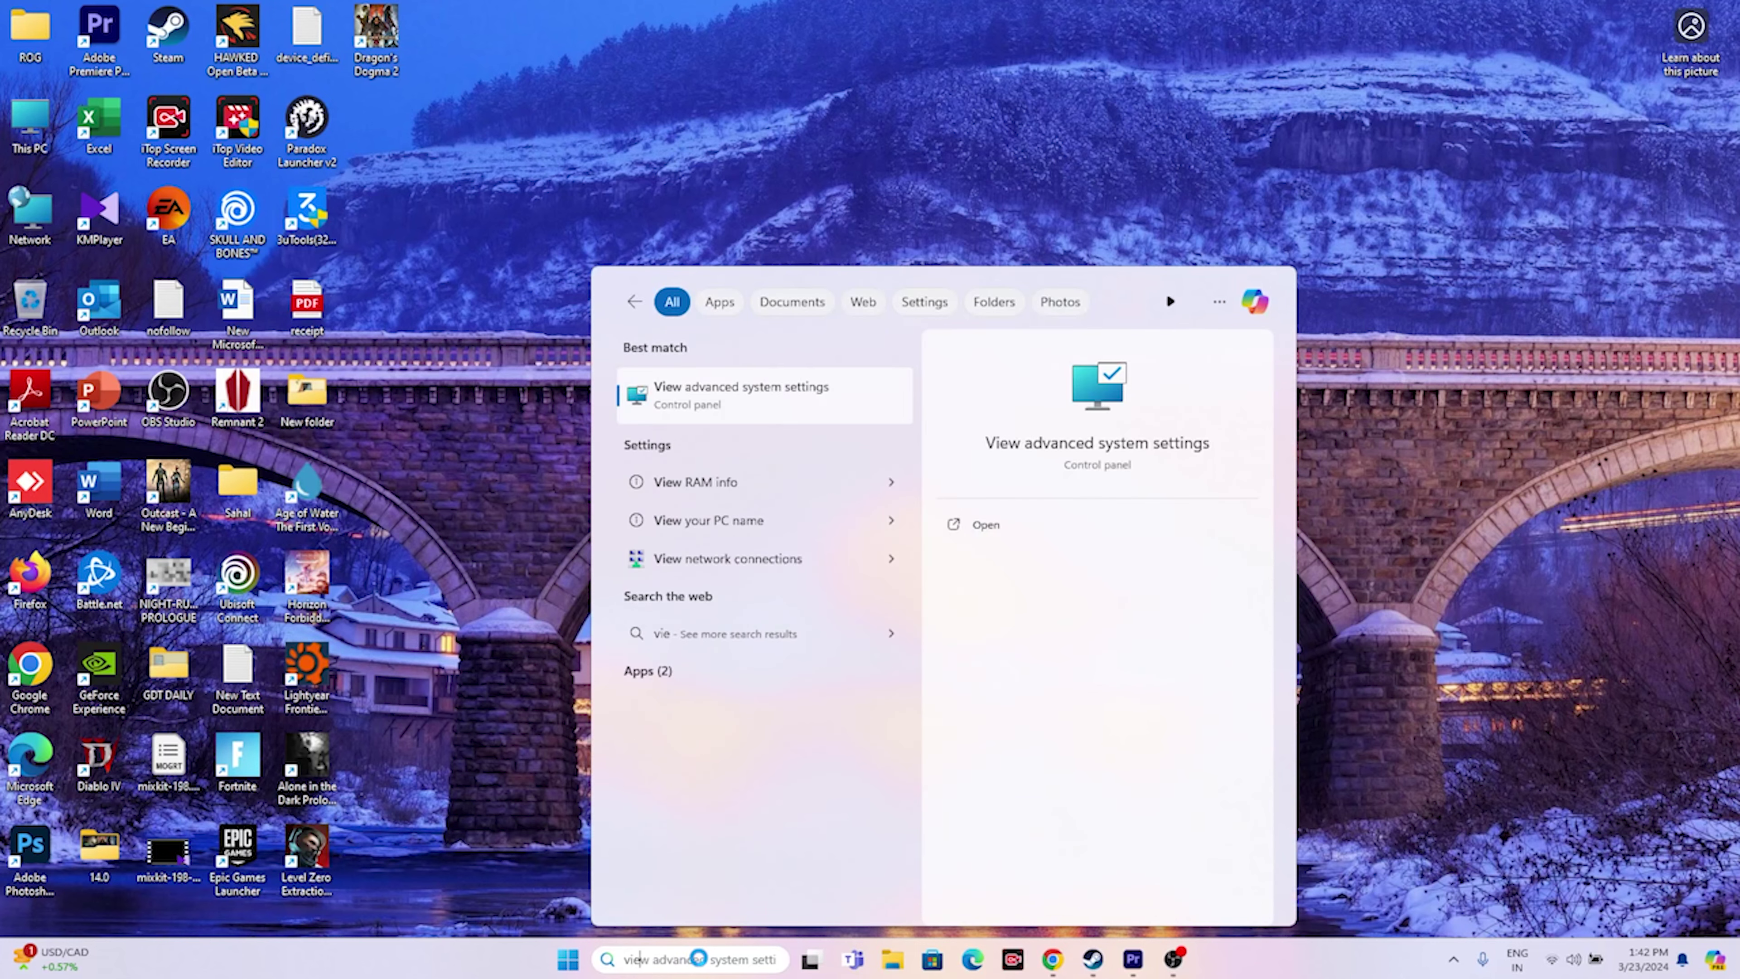
pyautogui.click(690, 392)
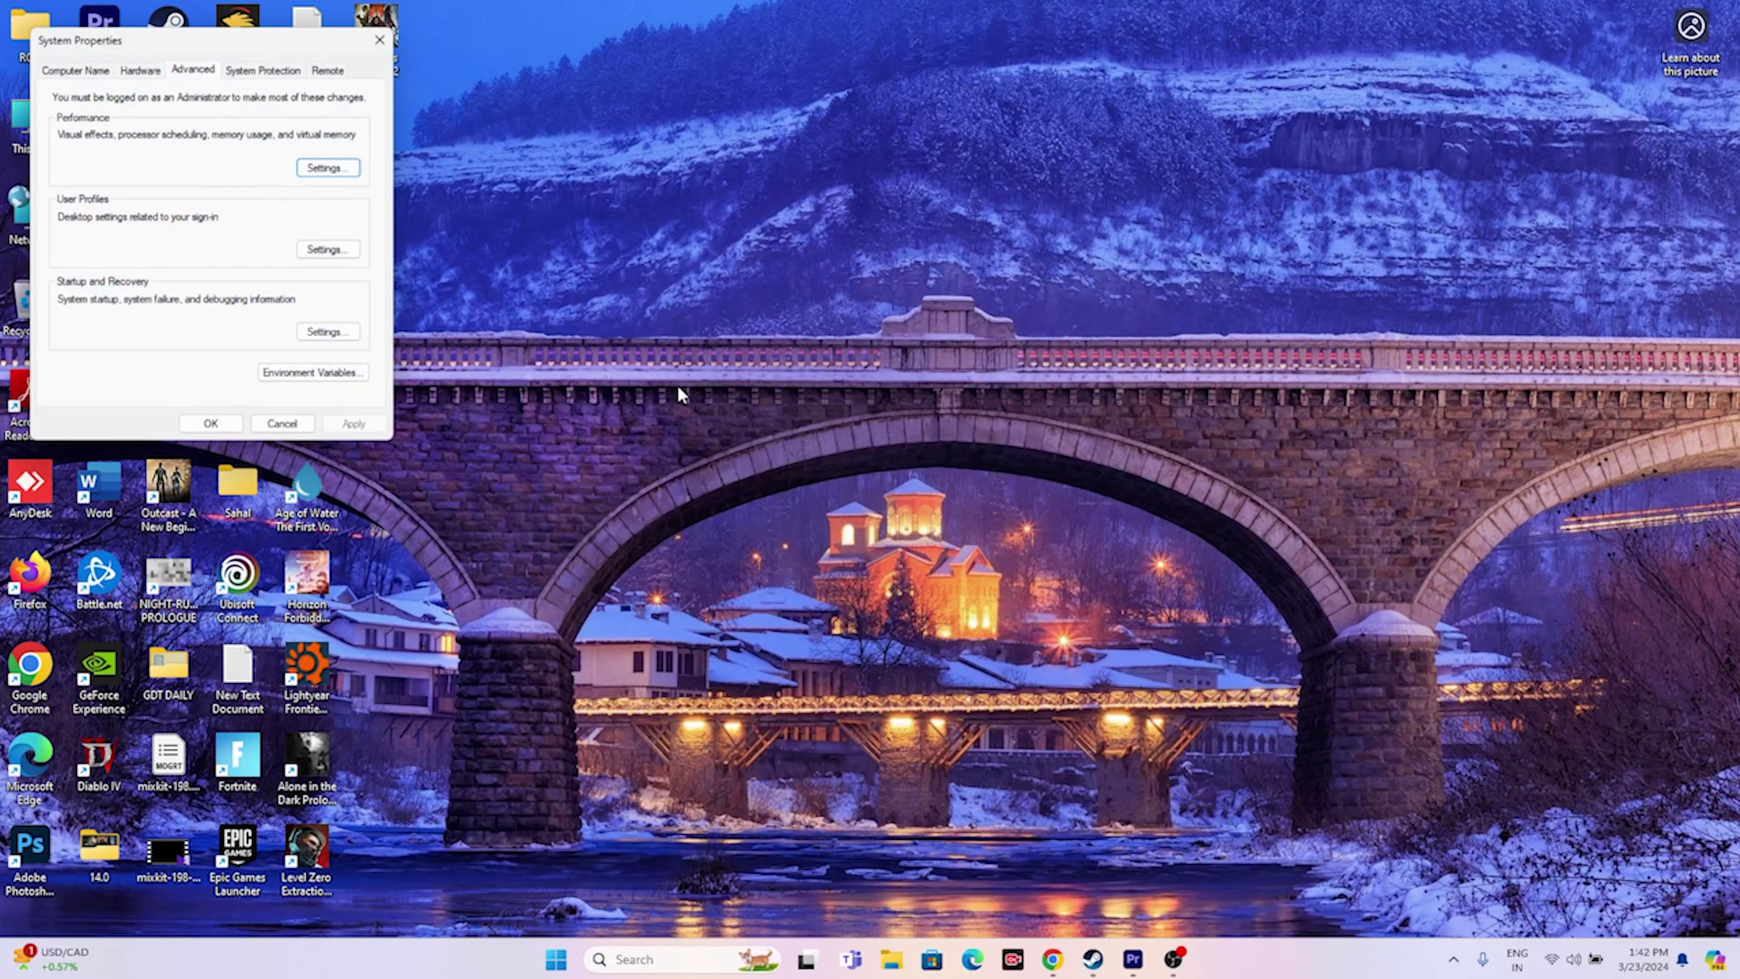
pyautogui.click(323, 168)
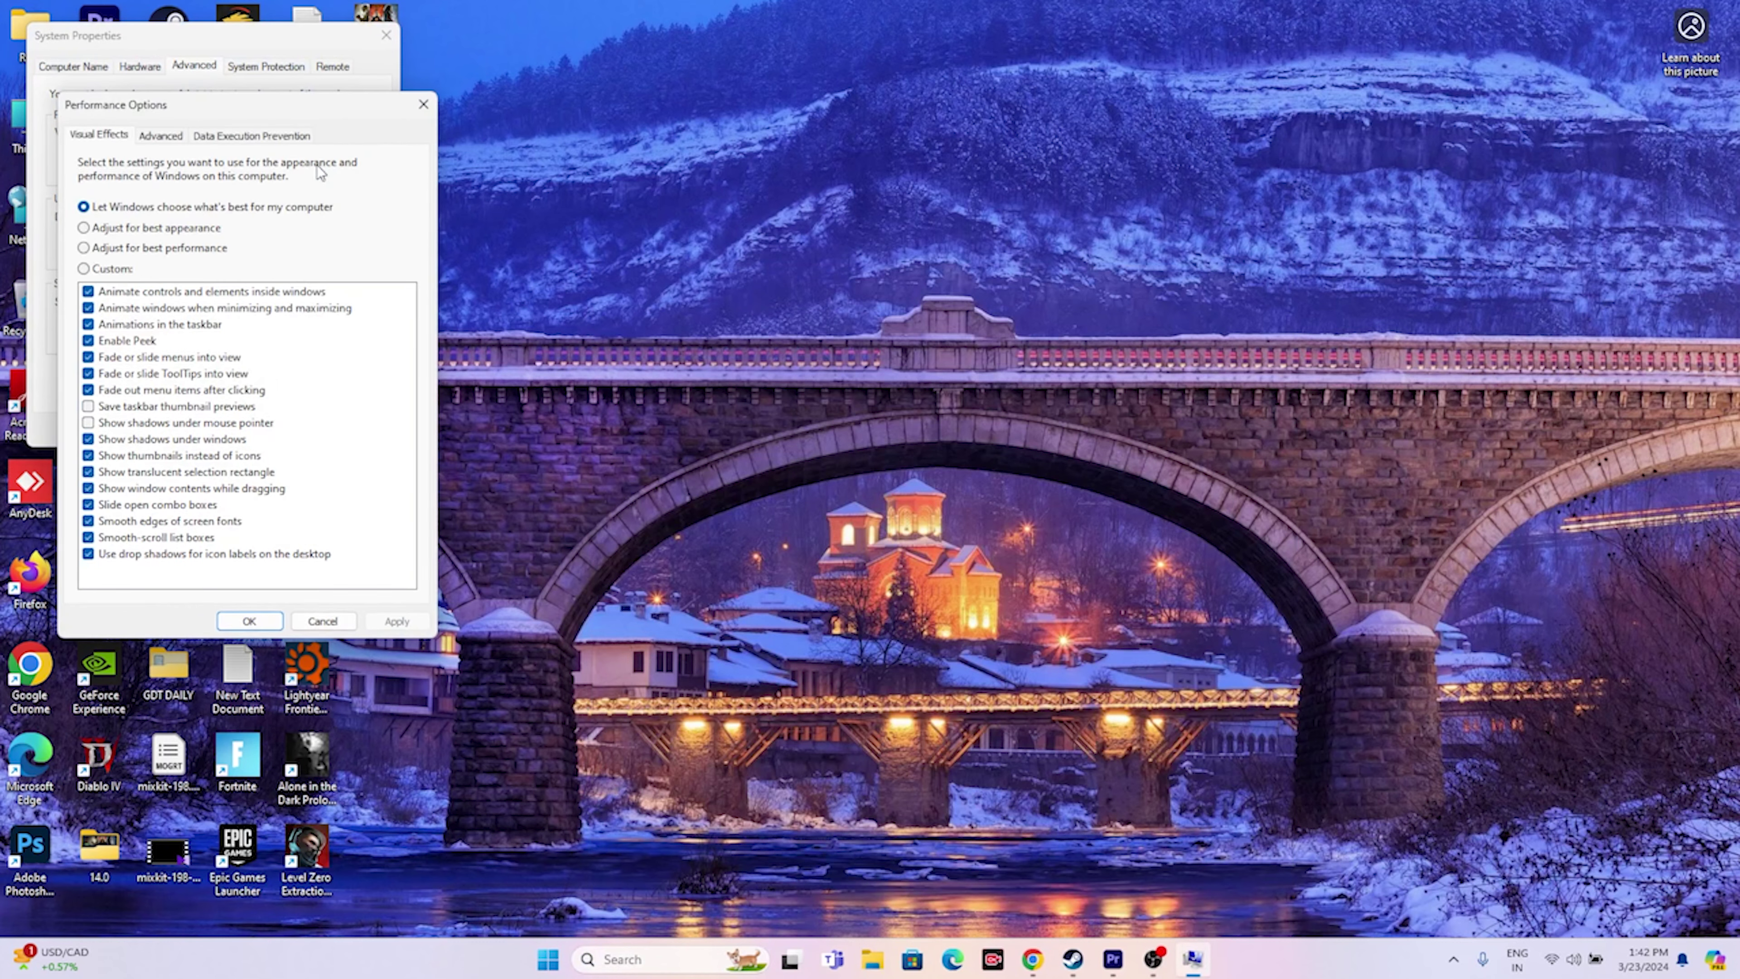
# Open the advanced virtual memory settings and choose a custom paging file size for drive C:.
pyautogui.click(164, 135)
pyautogui.click(355, 369)
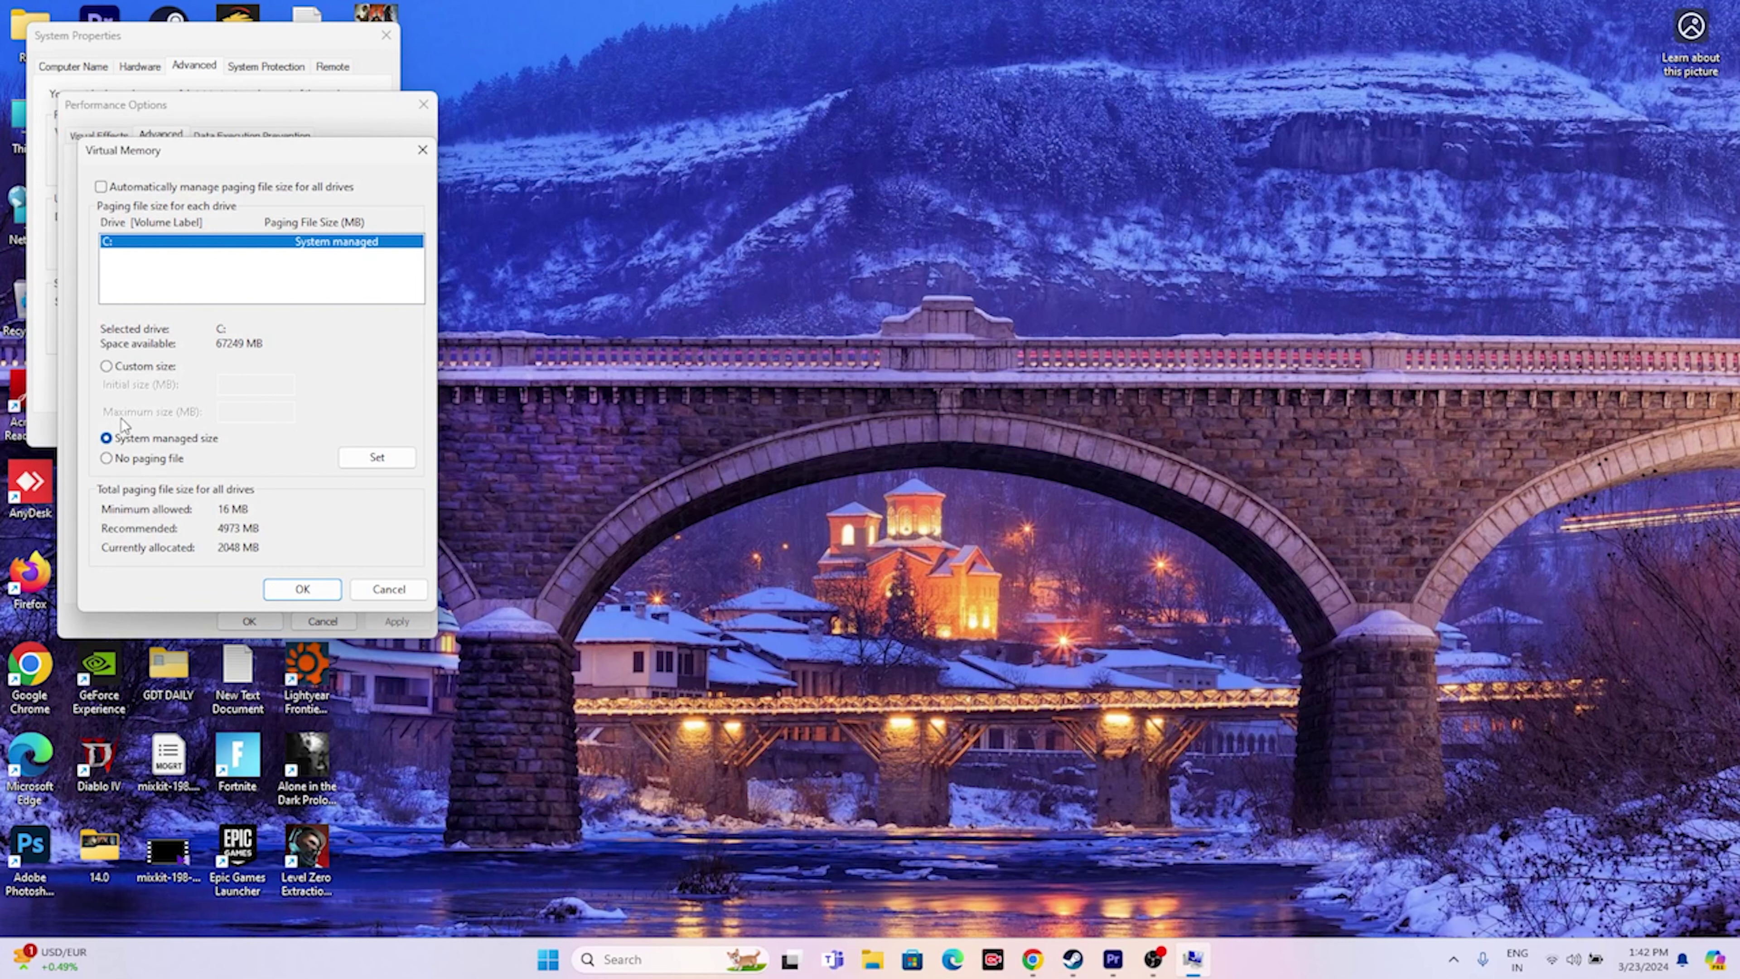
pyautogui.click(109, 368)
pyautogui.click(249, 385)
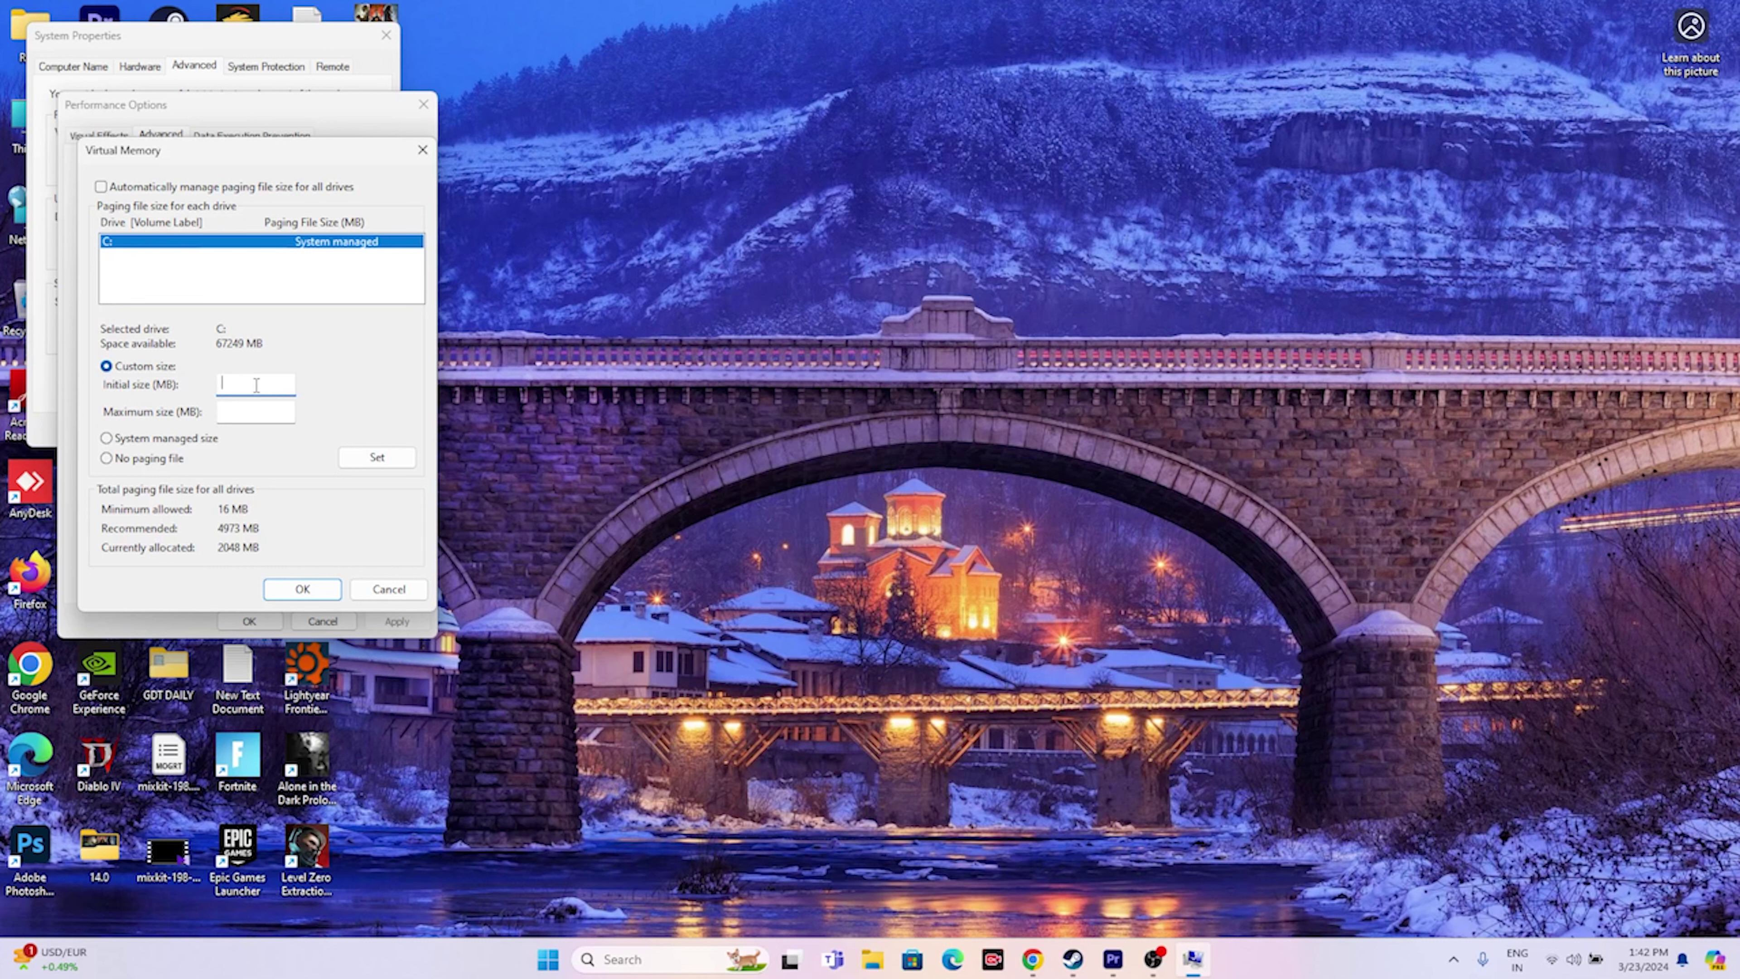
# Find Calculator through Windows search and open it beside the Virtual Memory dialog.
pyautogui.click(685, 959)
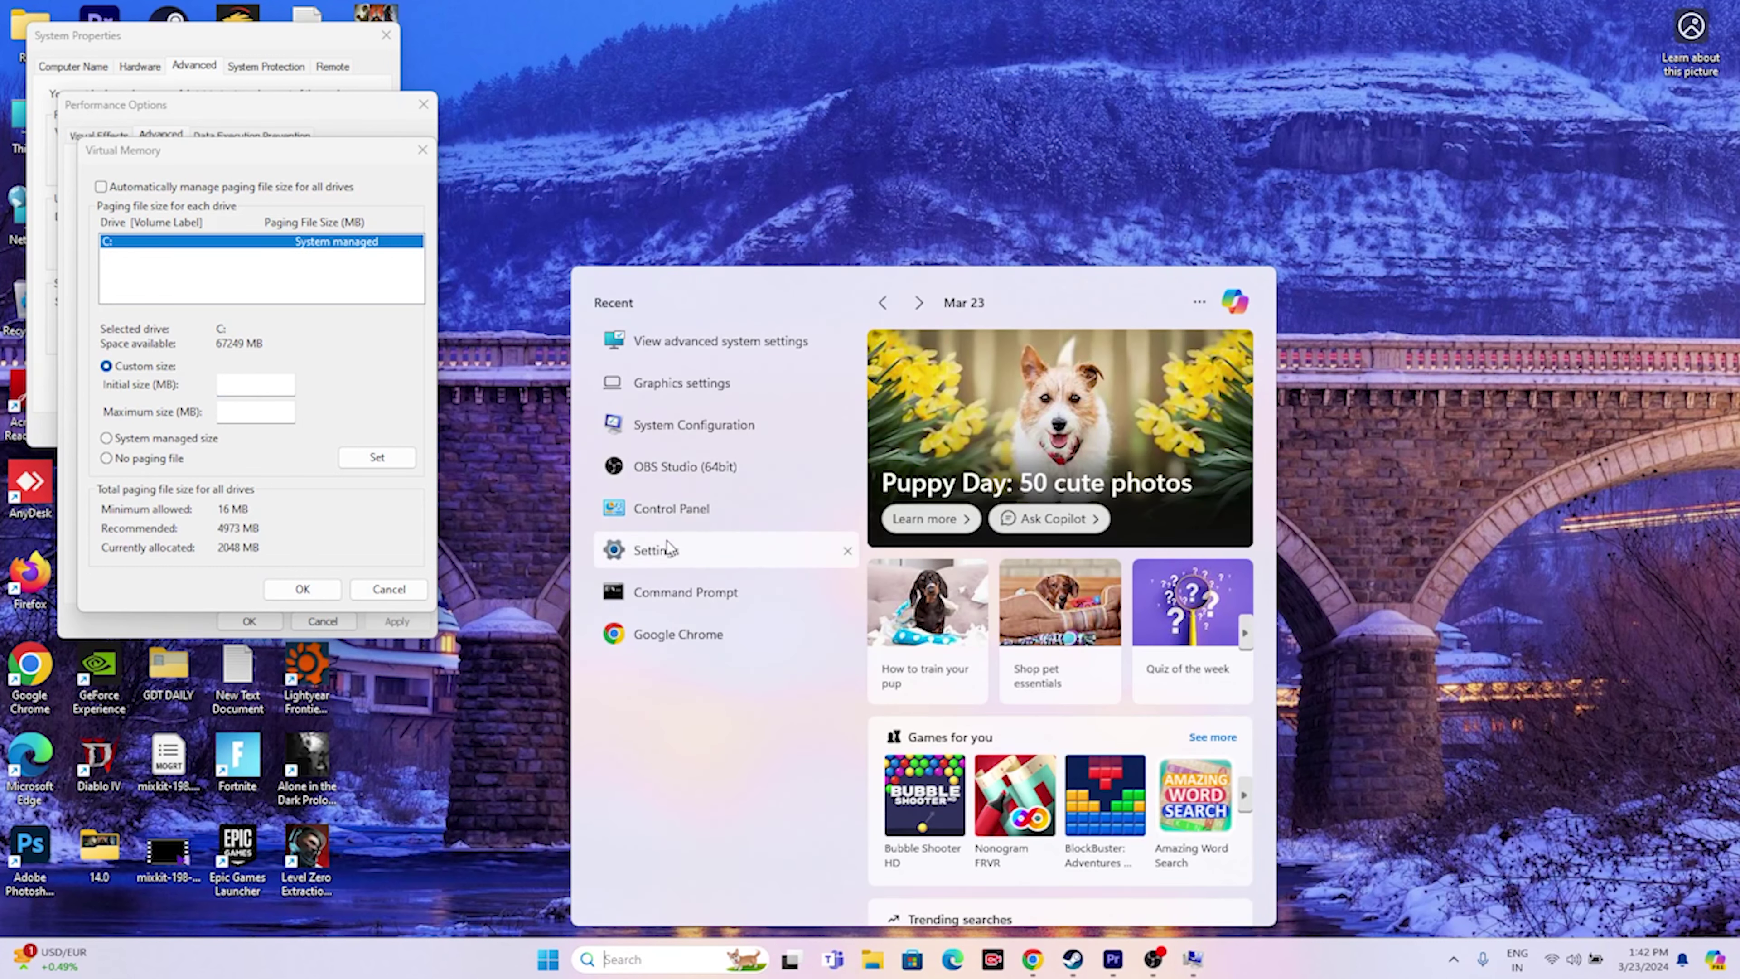
pyautogui.write('calcul')
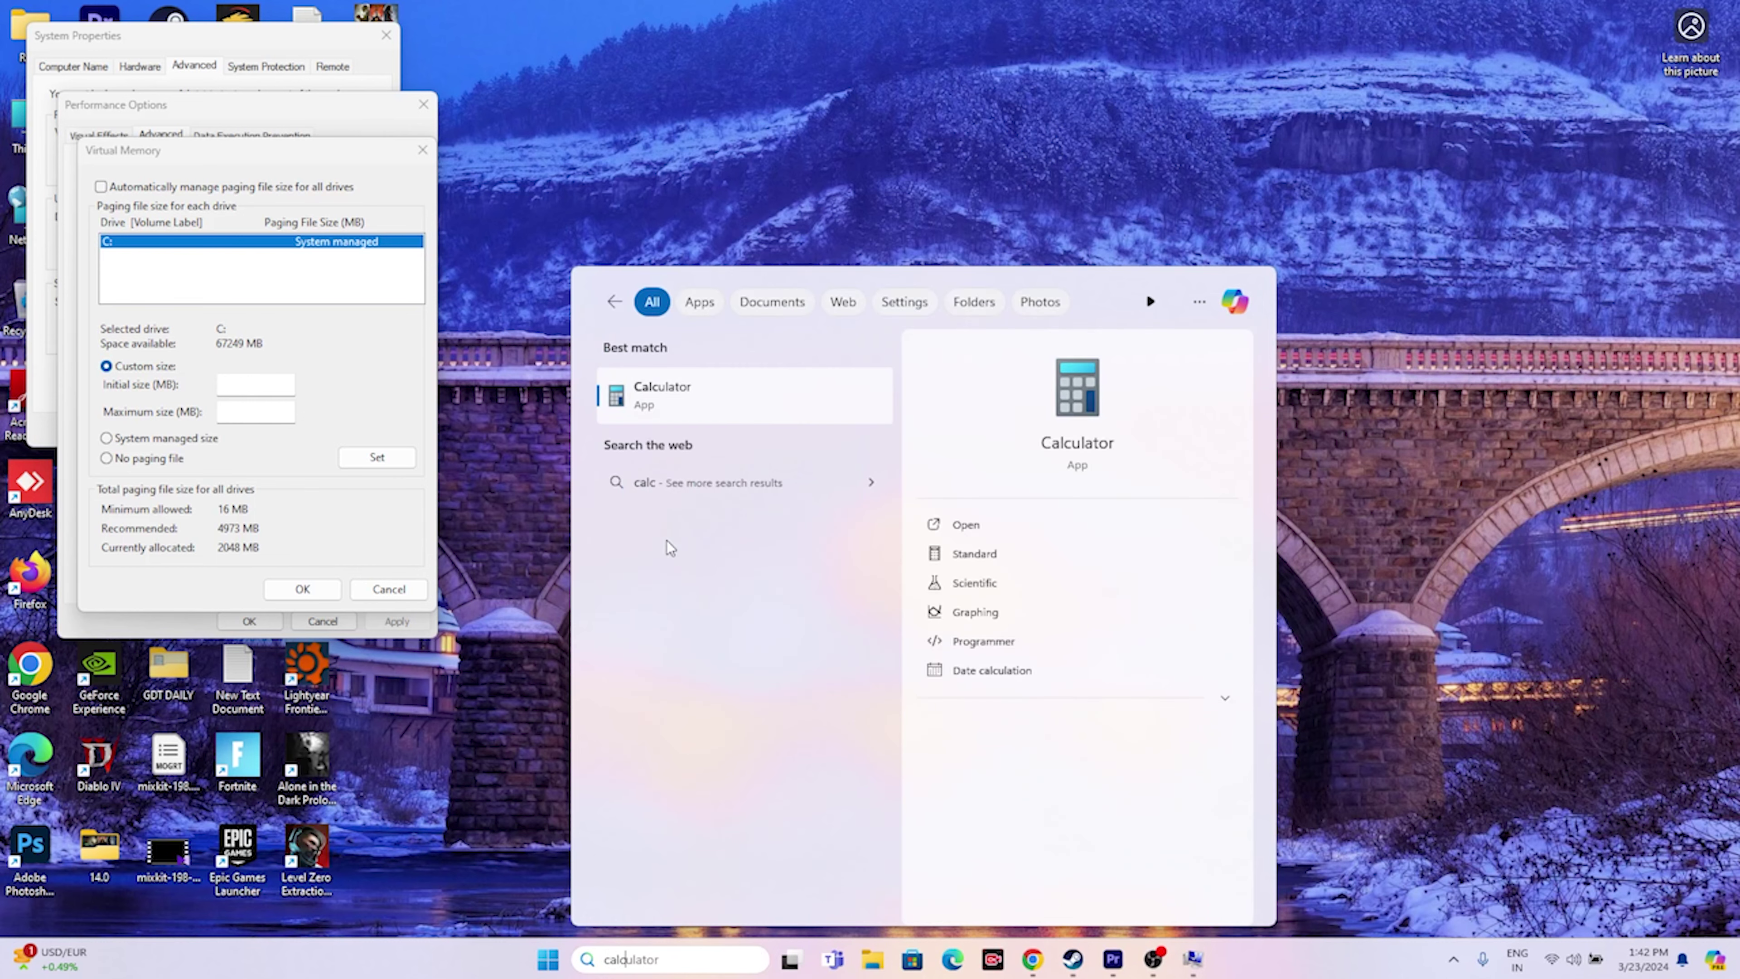
pyautogui.click(684, 386)
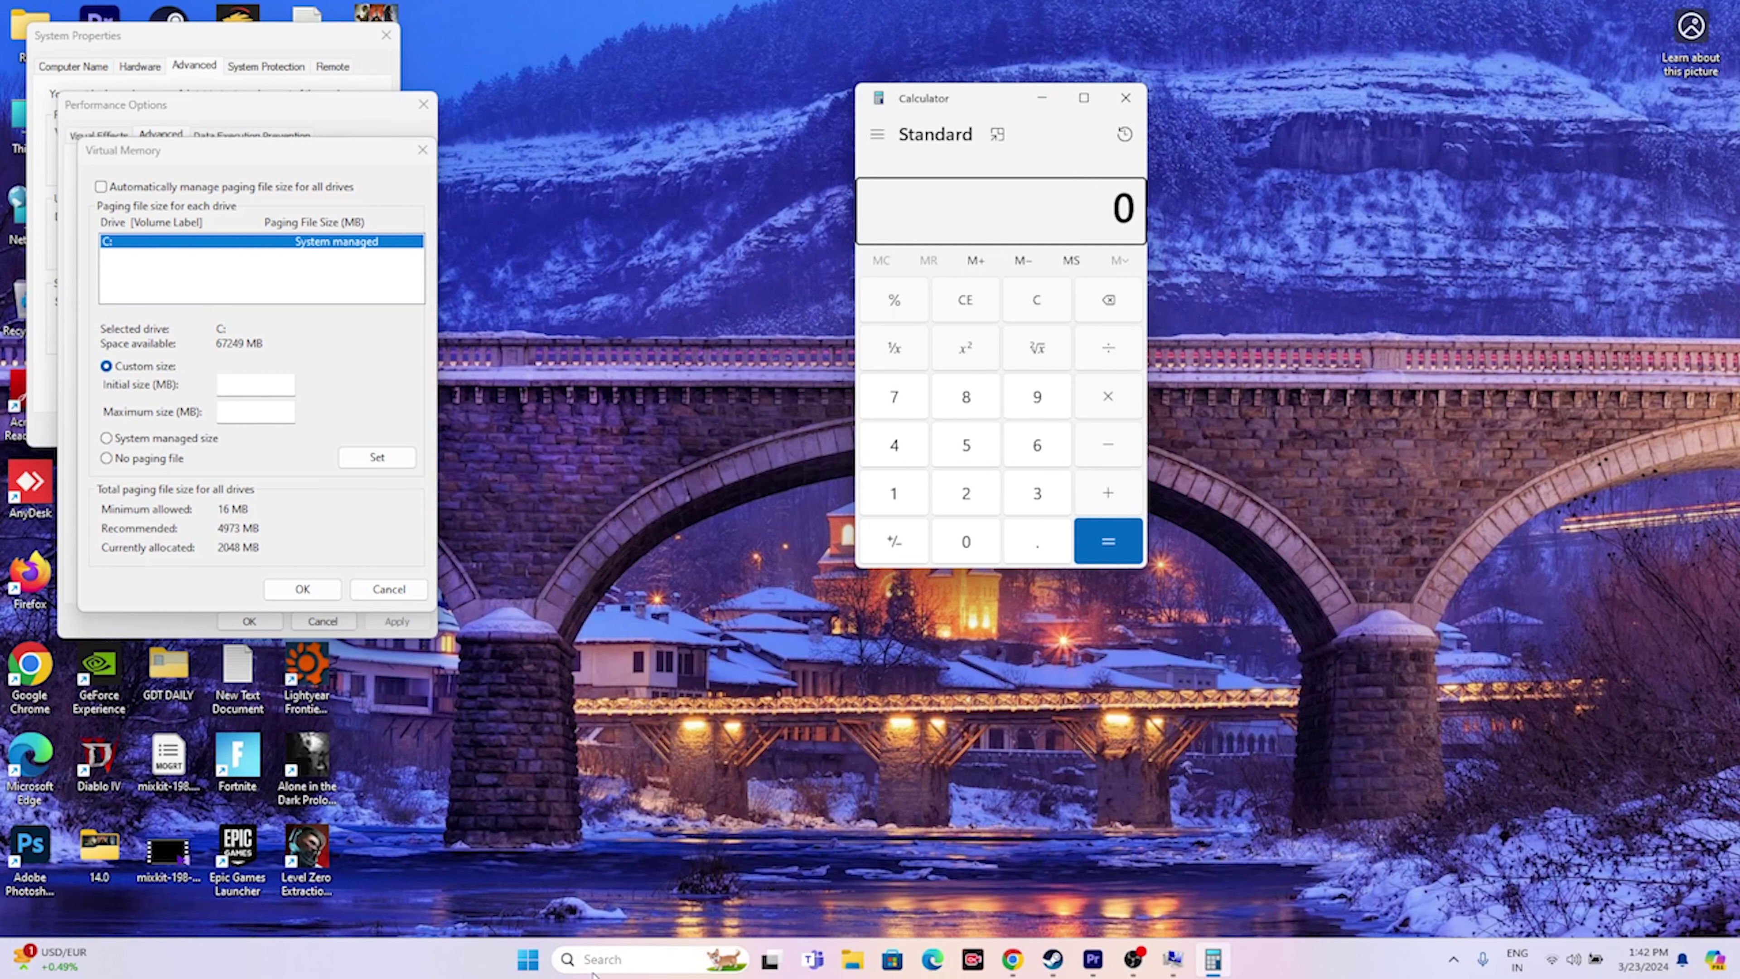
# Open Windows Settings through the Windows search.
pyautogui.click(616, 957)
pyautogui.click(617, 958)
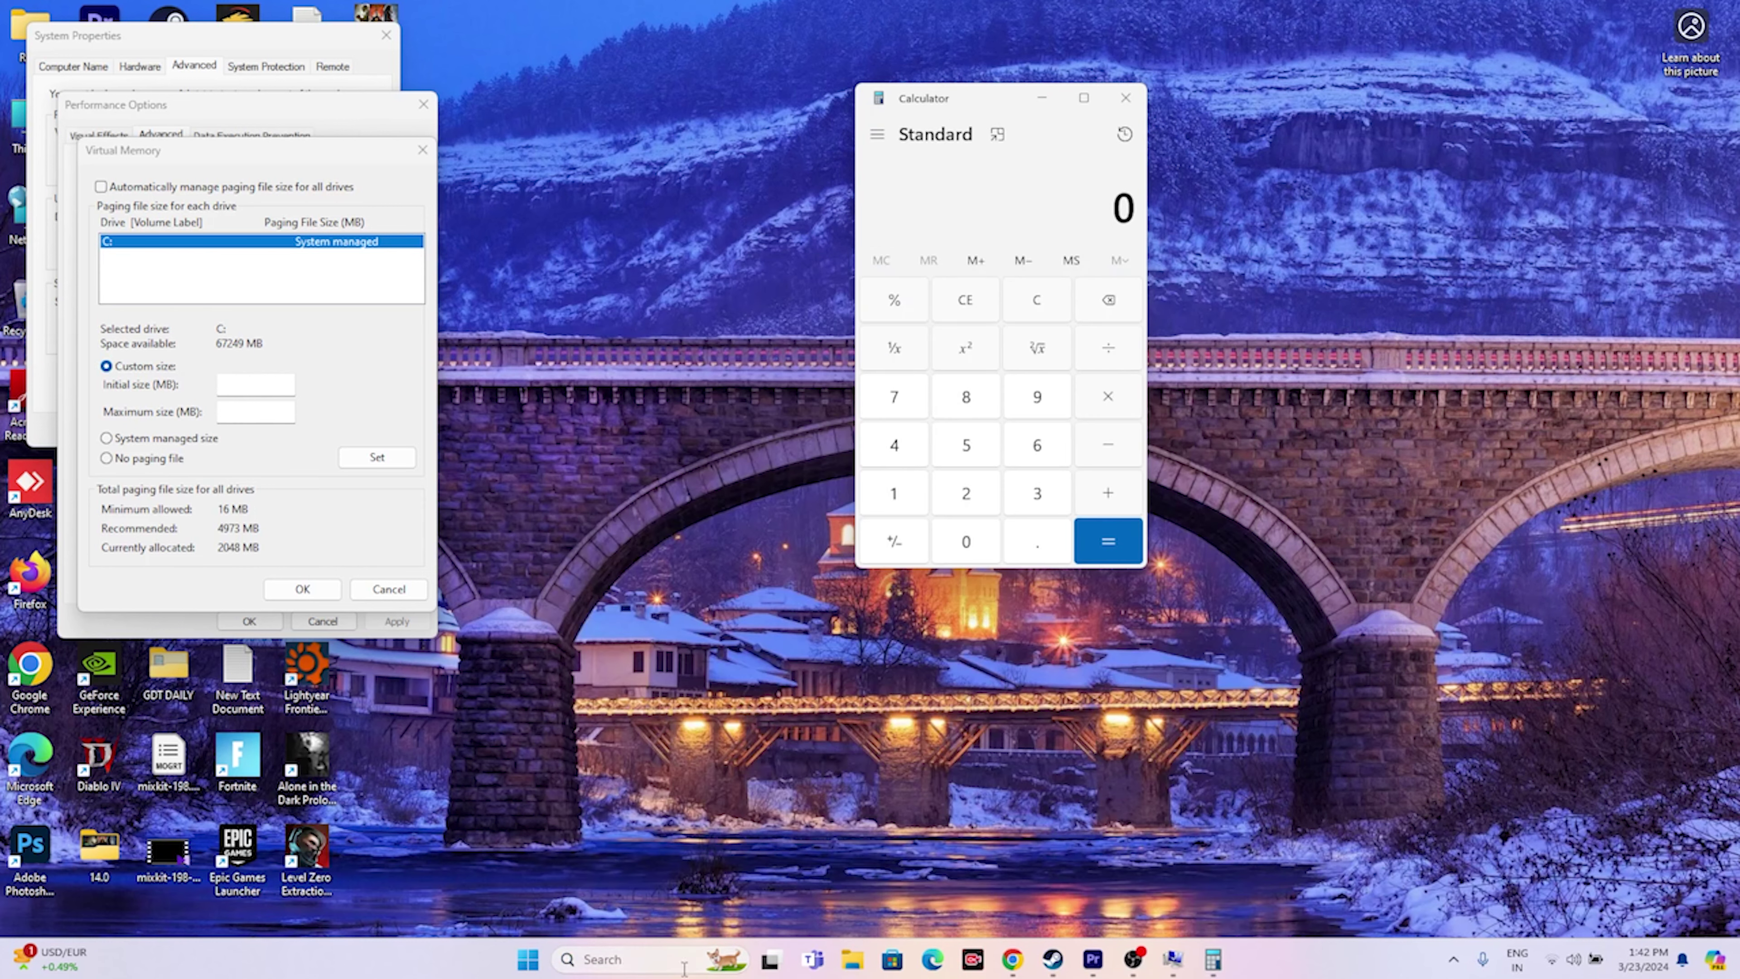
pyautogui.click(617, 958)
pyautogui.click(643, 596)
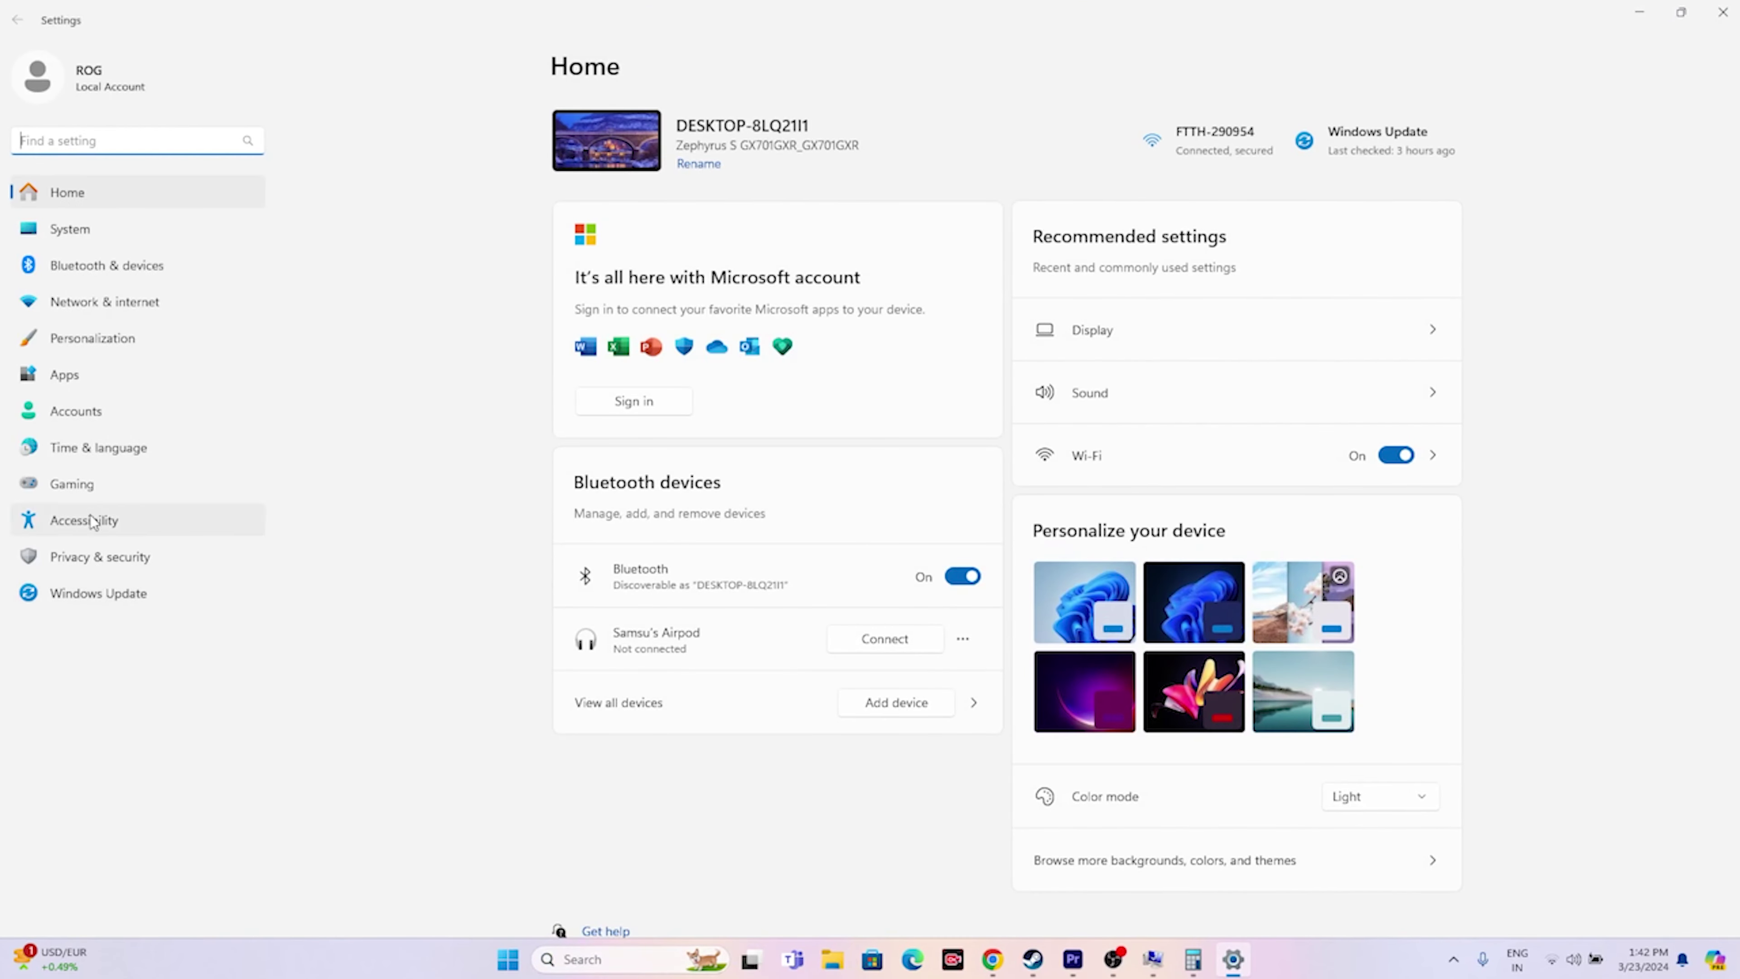
# Look through the Windows Update, Privacy & security and Windows Security settings for the computer's memory specifications.
pyautogui.click(112, 608)
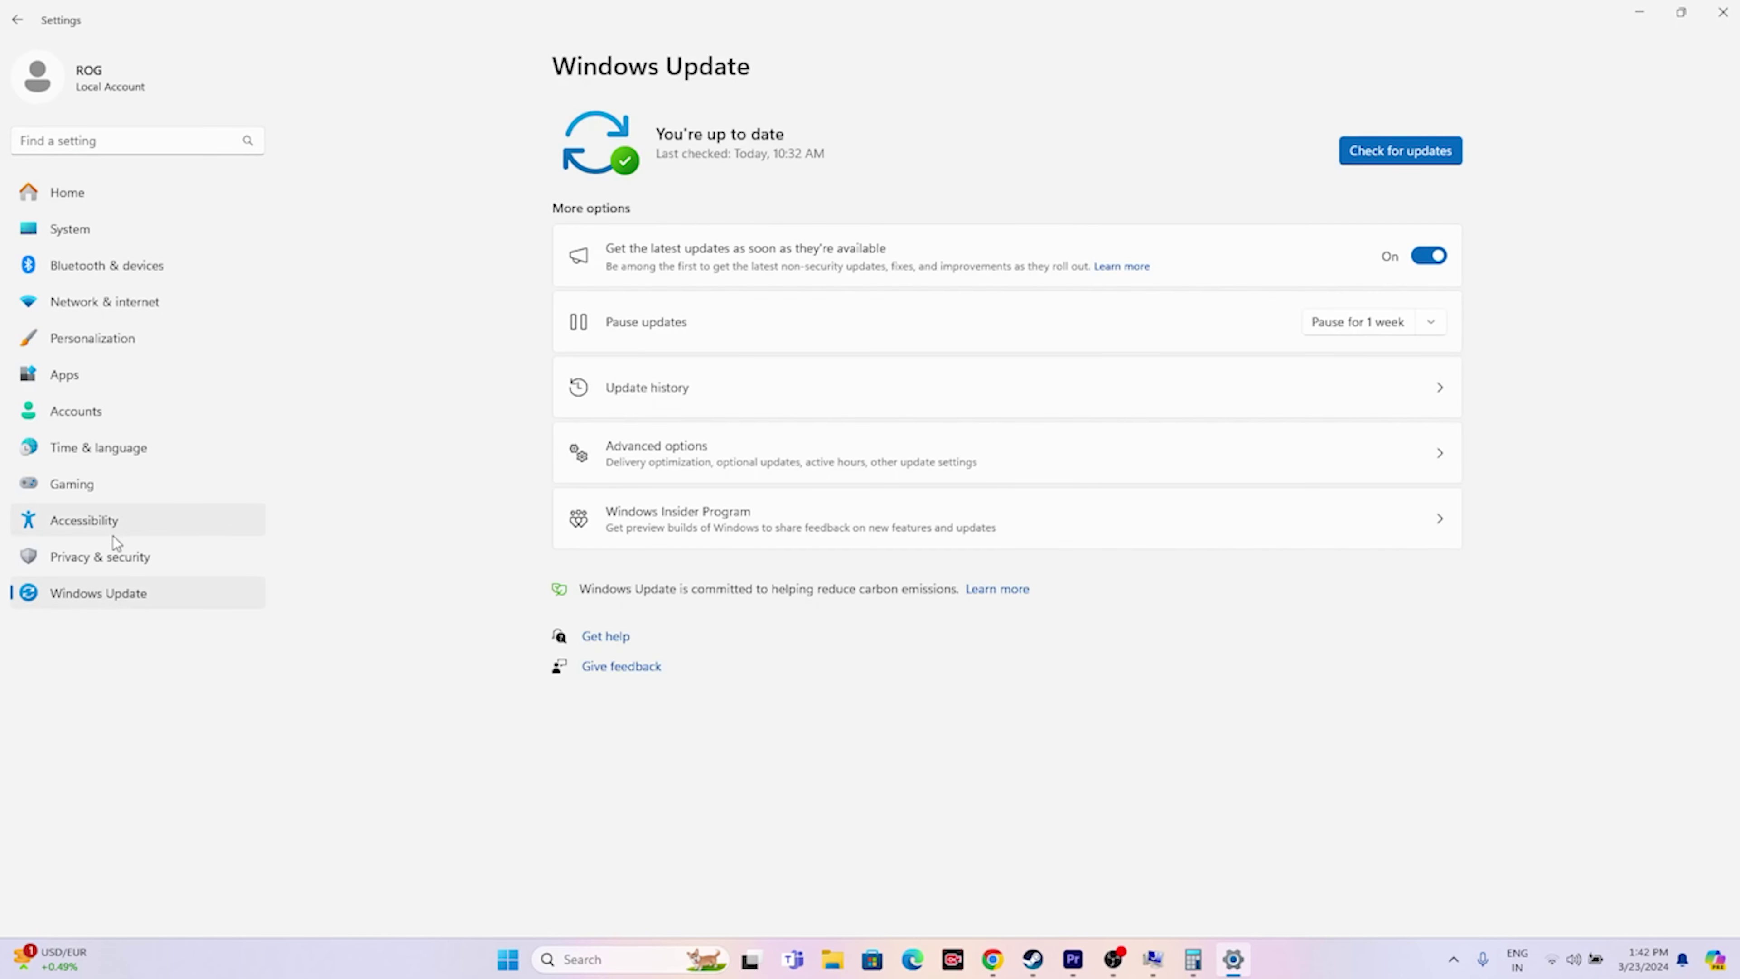
pyautogui.click(108, 556)
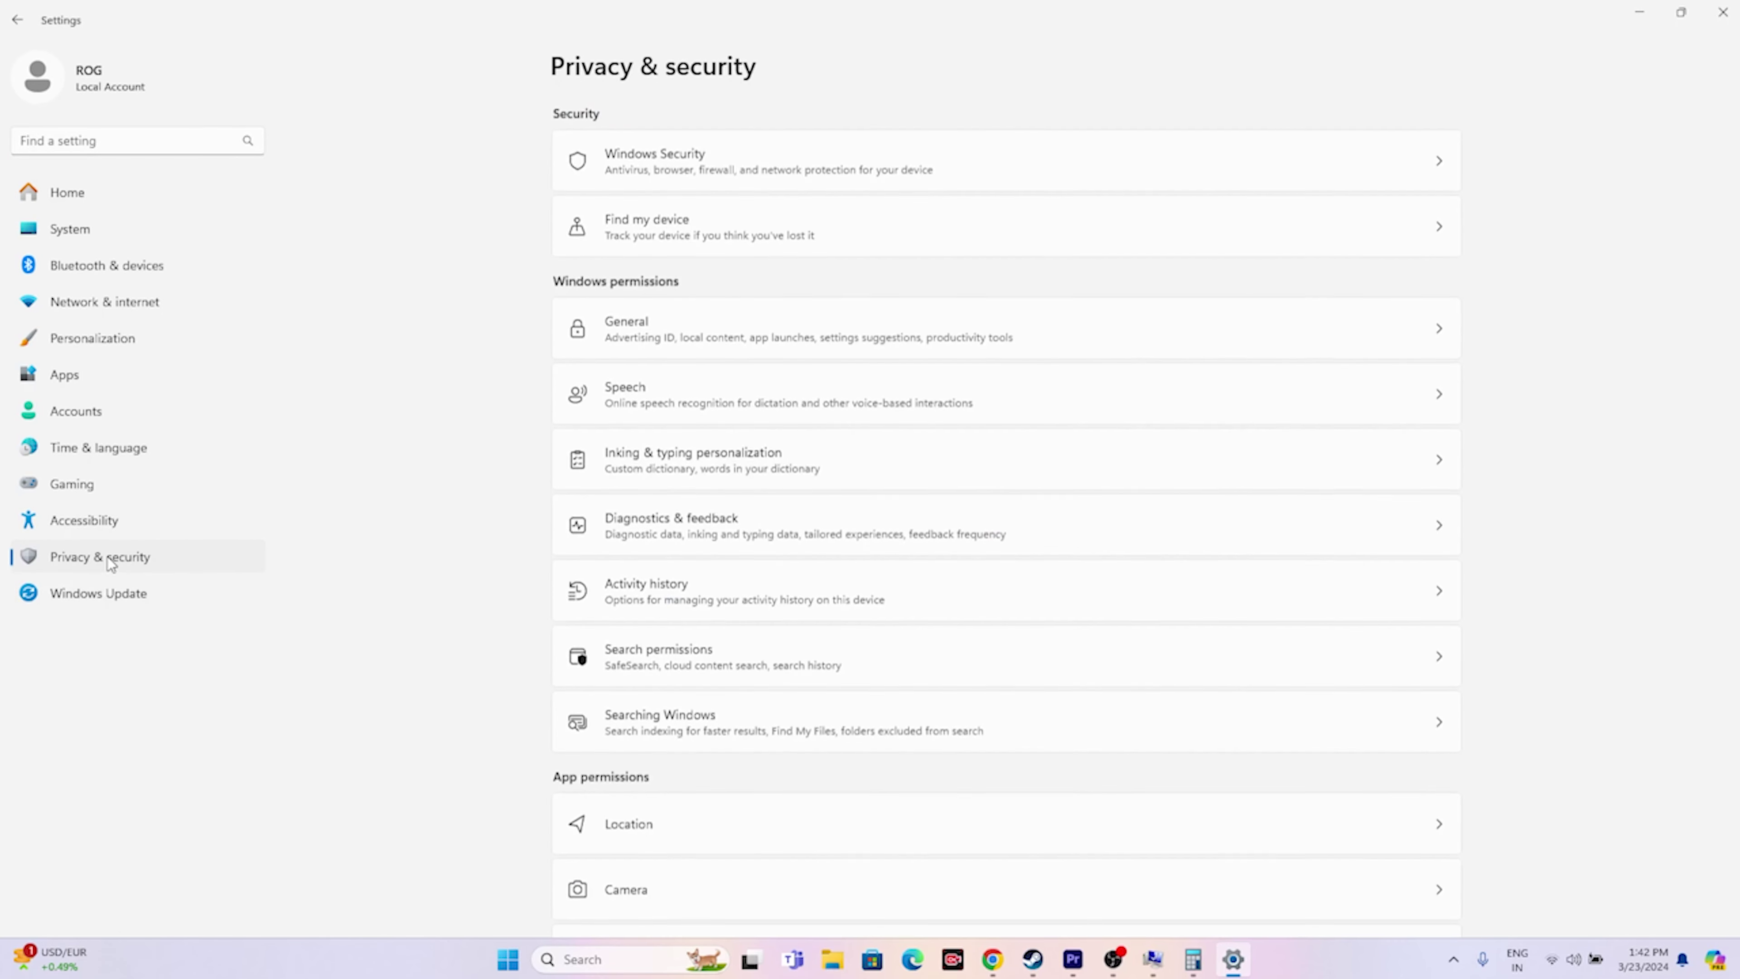
pyautogui.scroll(-15, 761, 489)
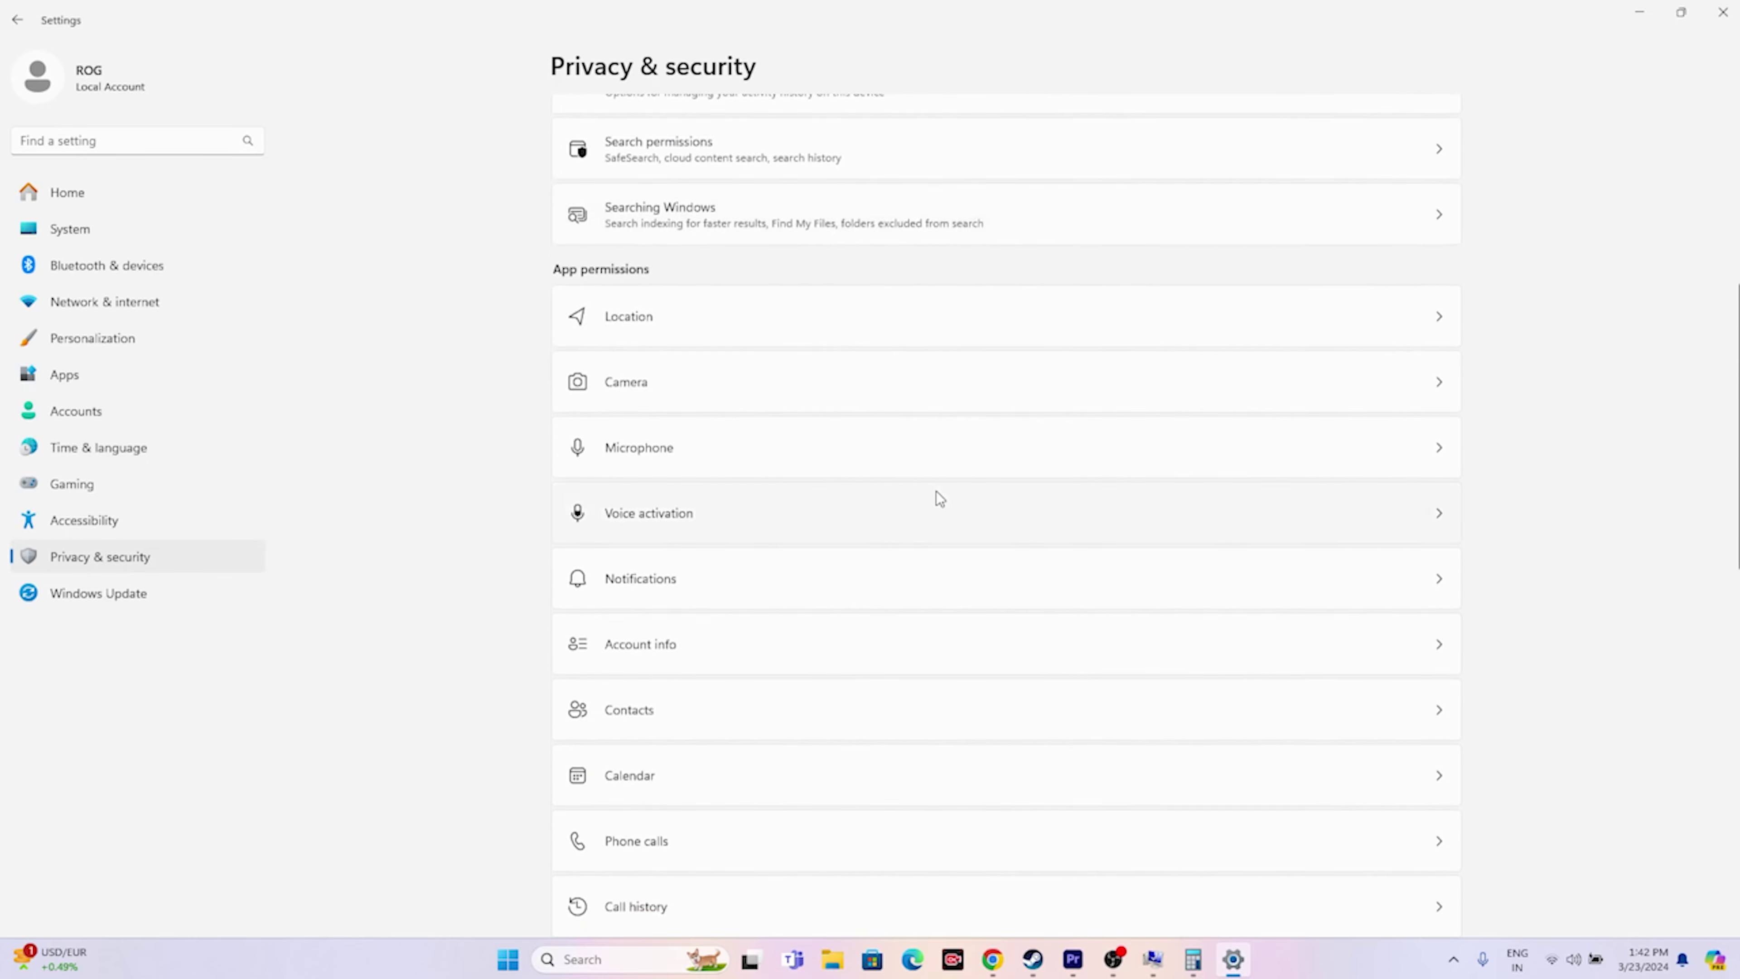
pyautogui.scroll(15, 937, 492)
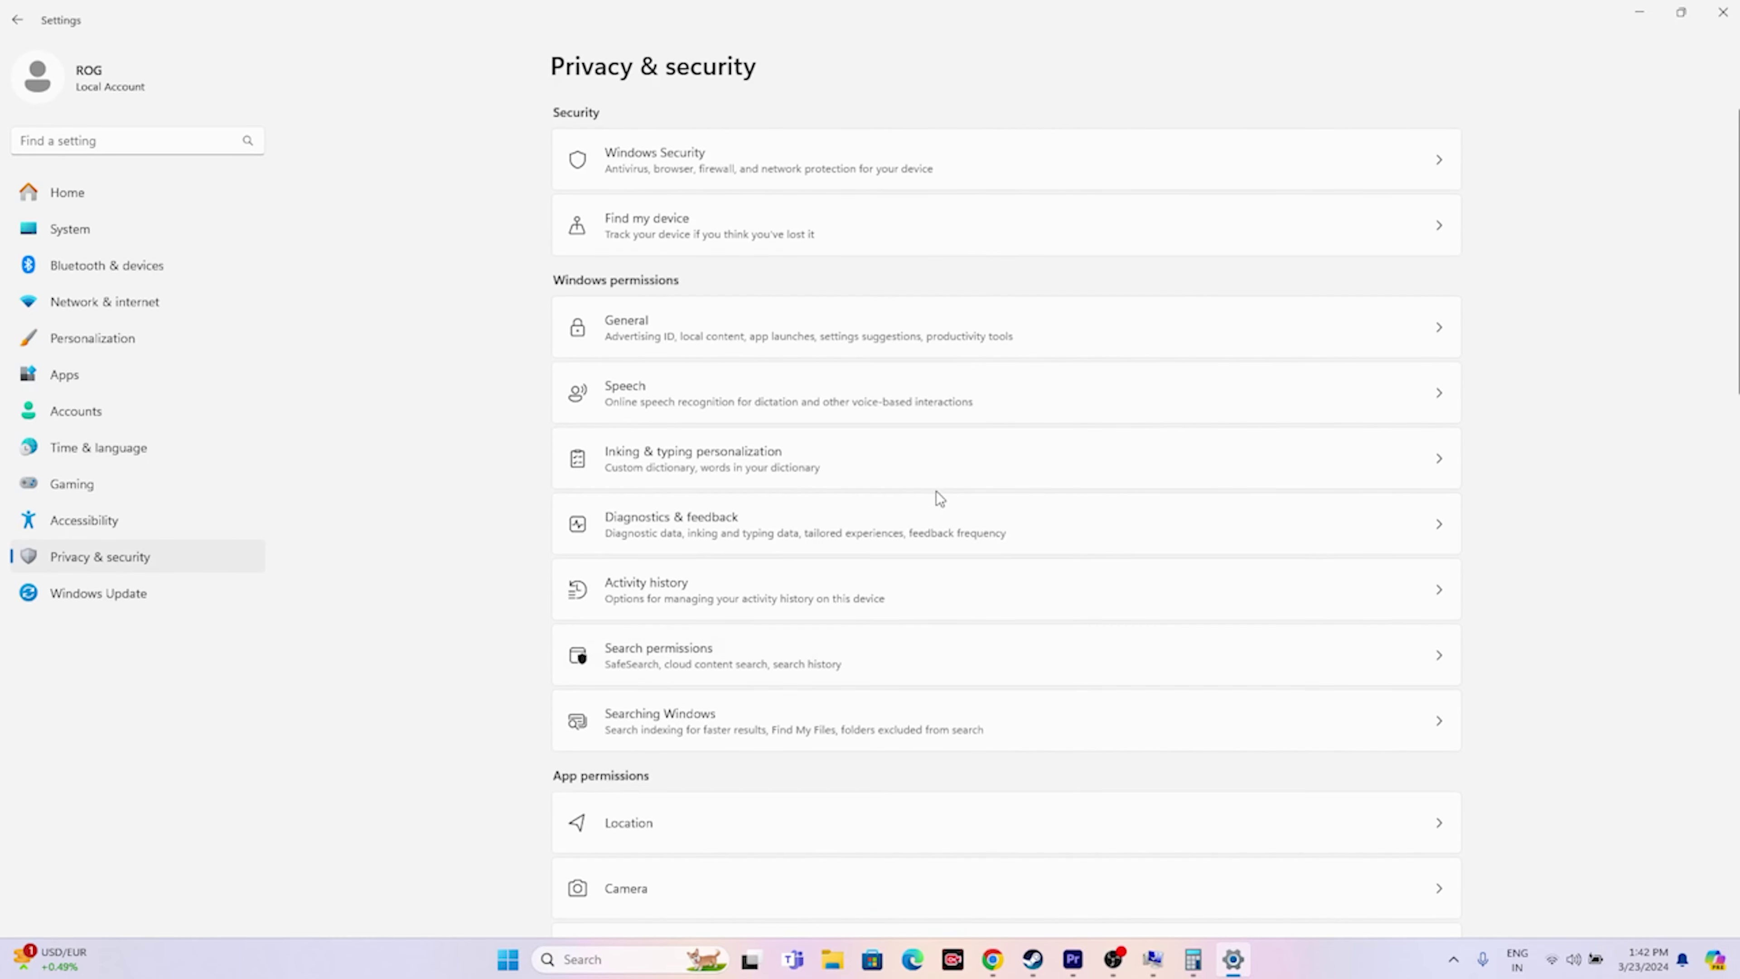
pyautogui.click(103, 454)
pyautogui.click(111, 566)
pyautogui.click(857, 157)
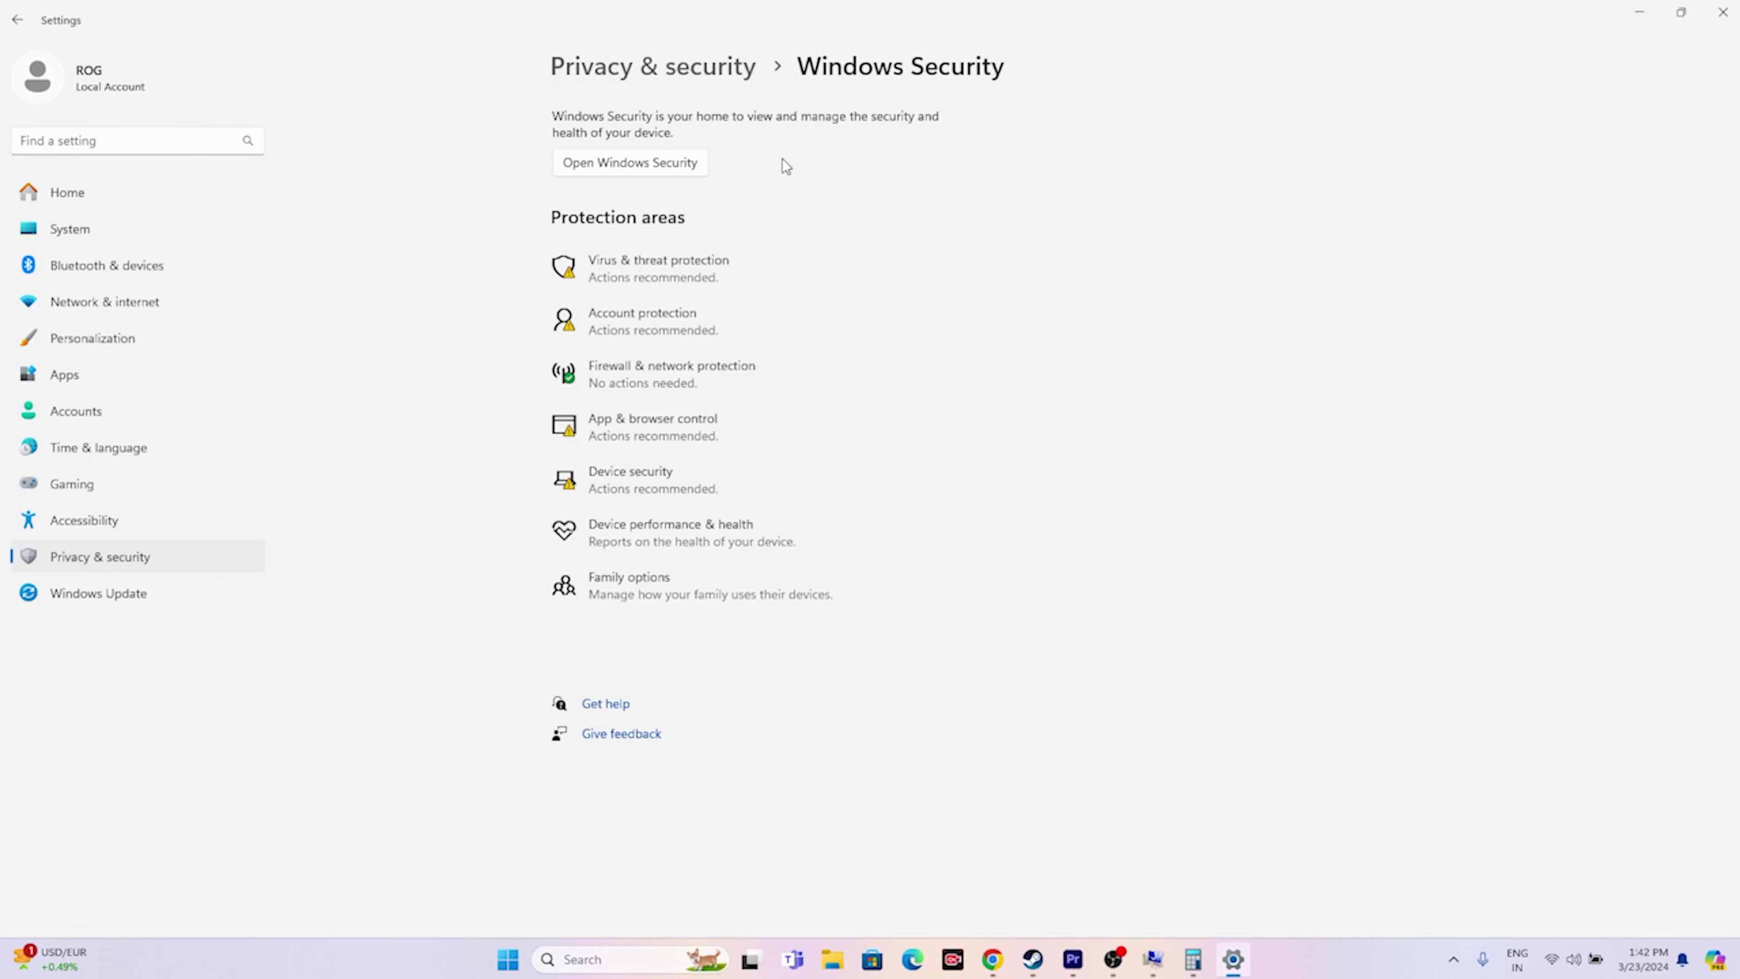
pyautogui.click(105, 200)
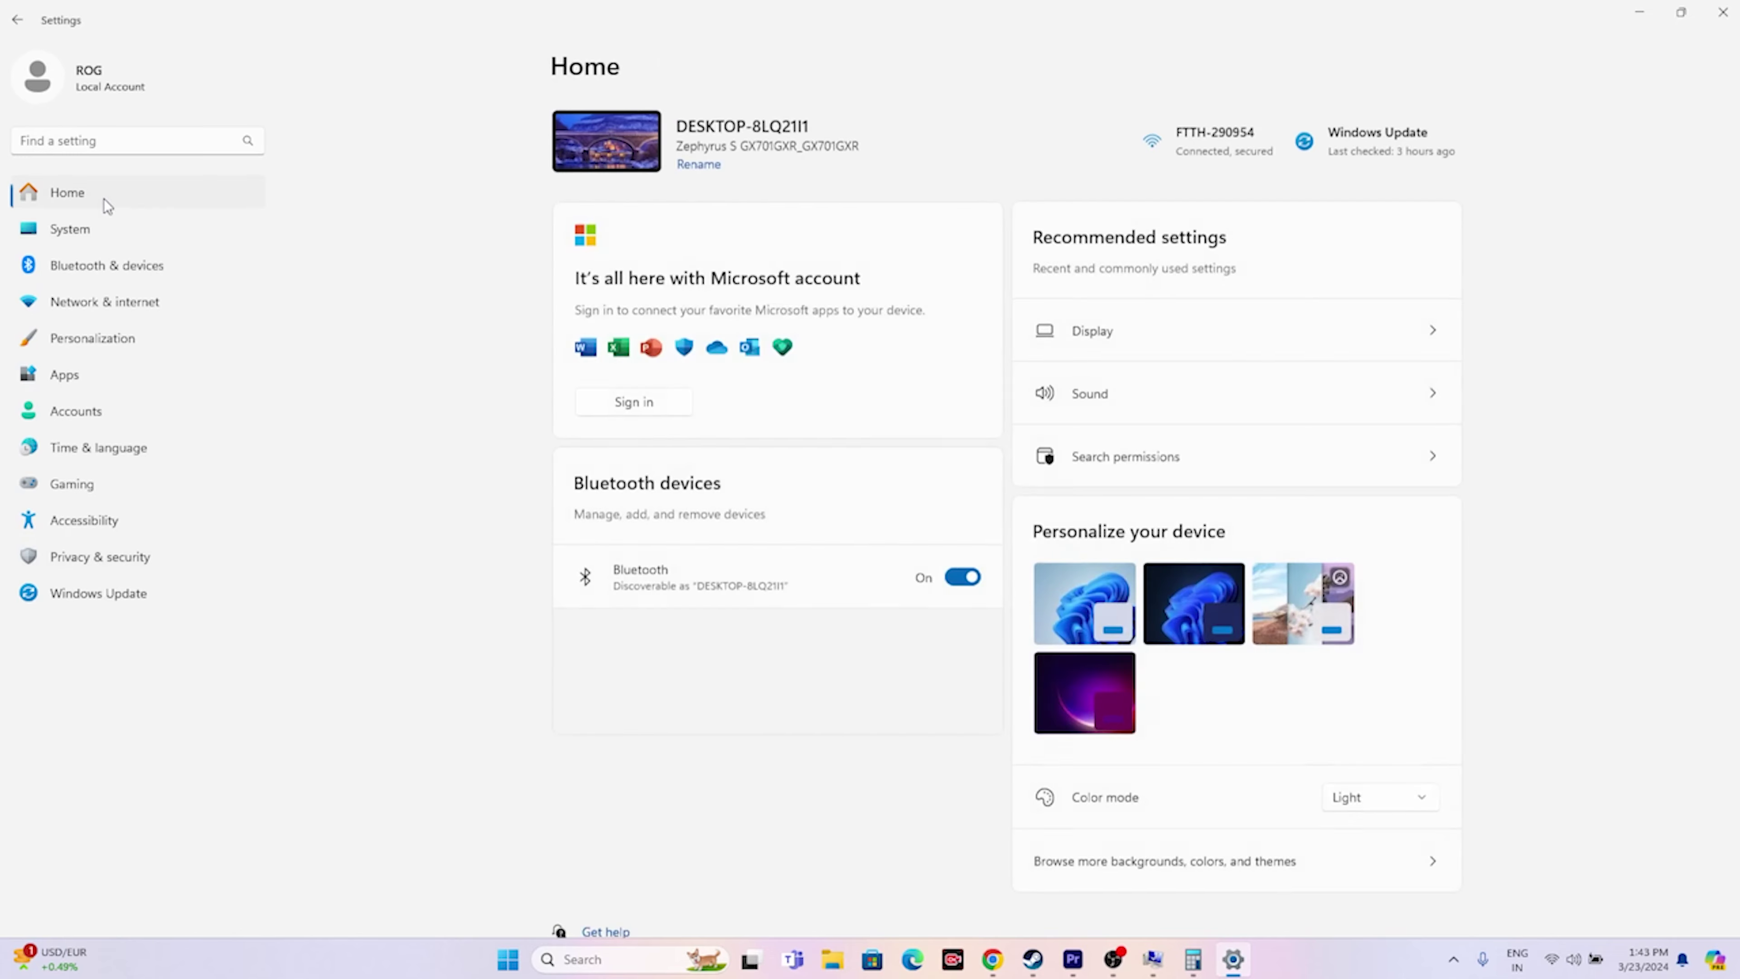
# Open the About page of the System settings and check the amount of installed RAM.
pyautogui.click(104, 226)
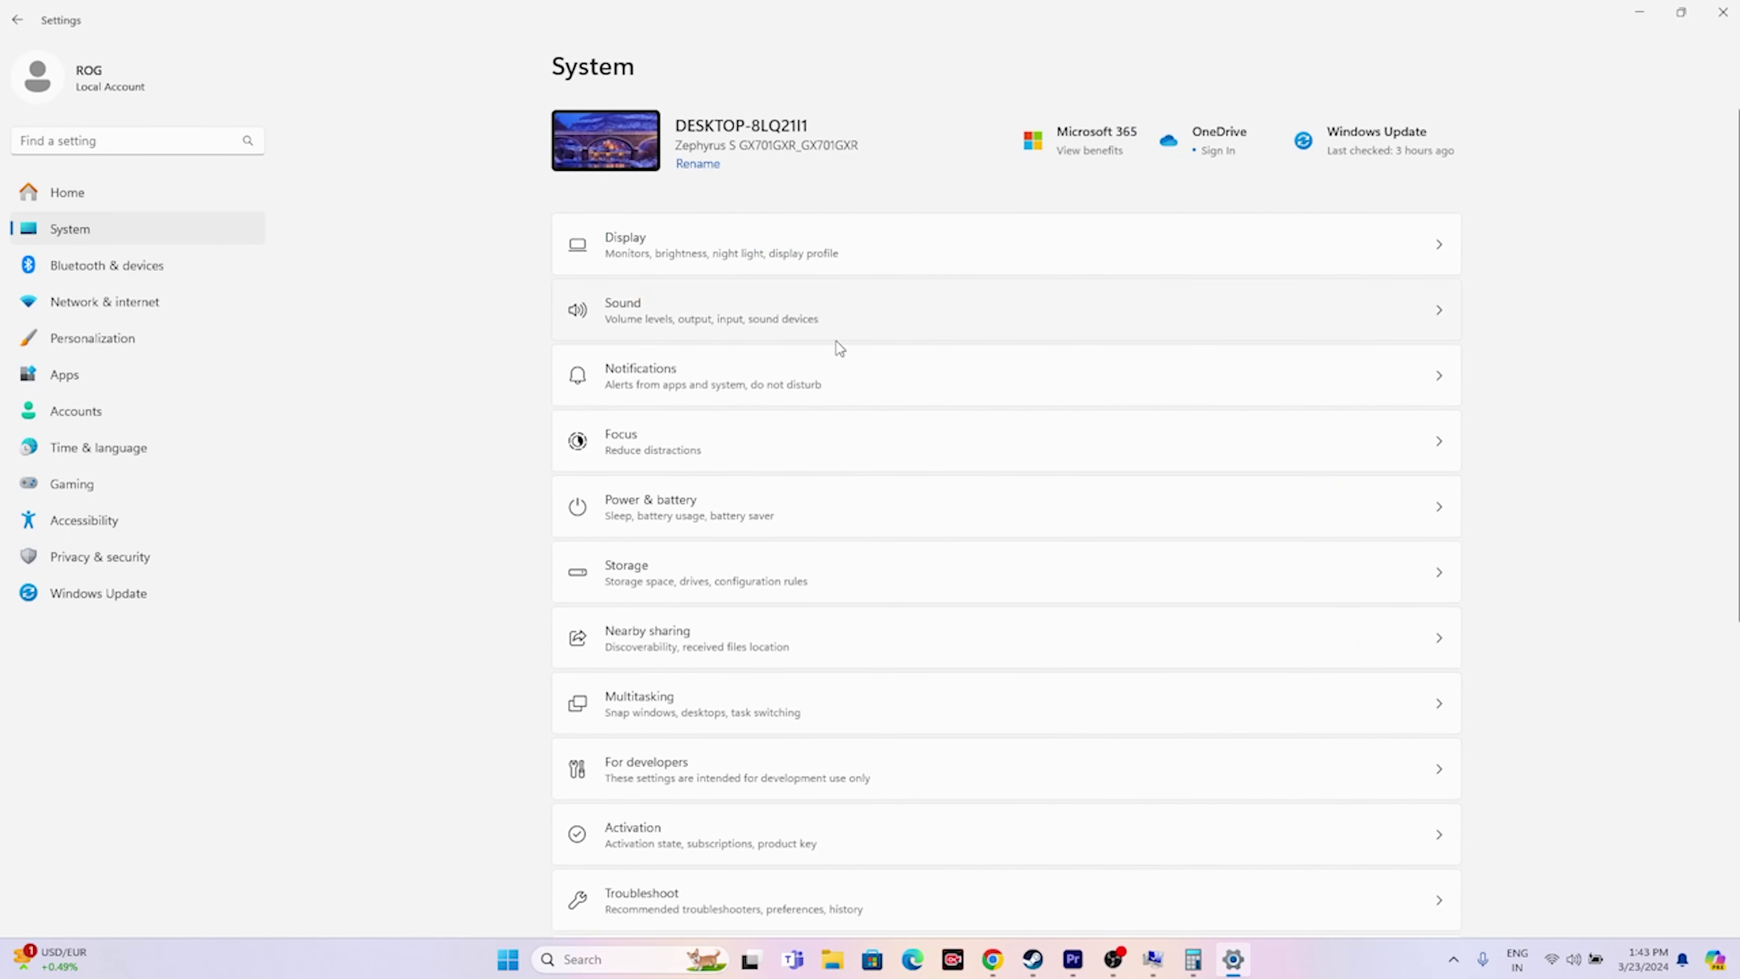
pyautogui.scroll(-6, 836, 340)
pyautogui.scroll(6, 469, 522)
pyautogui.scroll(-6, 917, 344)
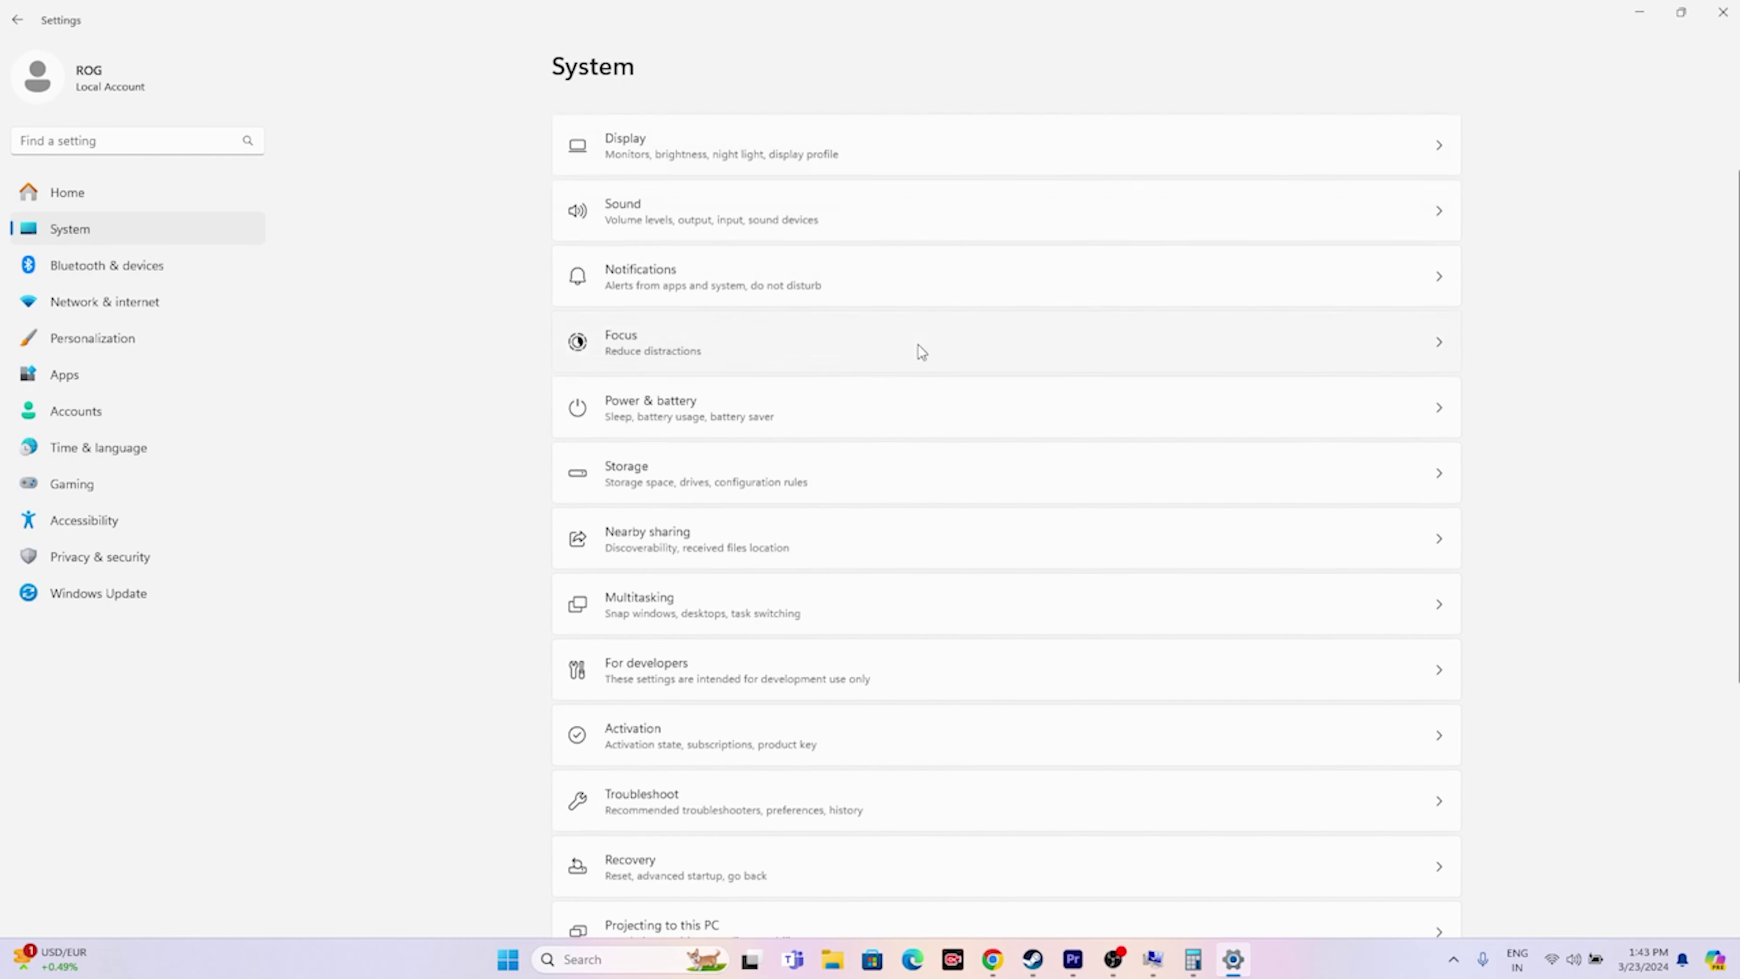
pyautogui.click(621, 858)
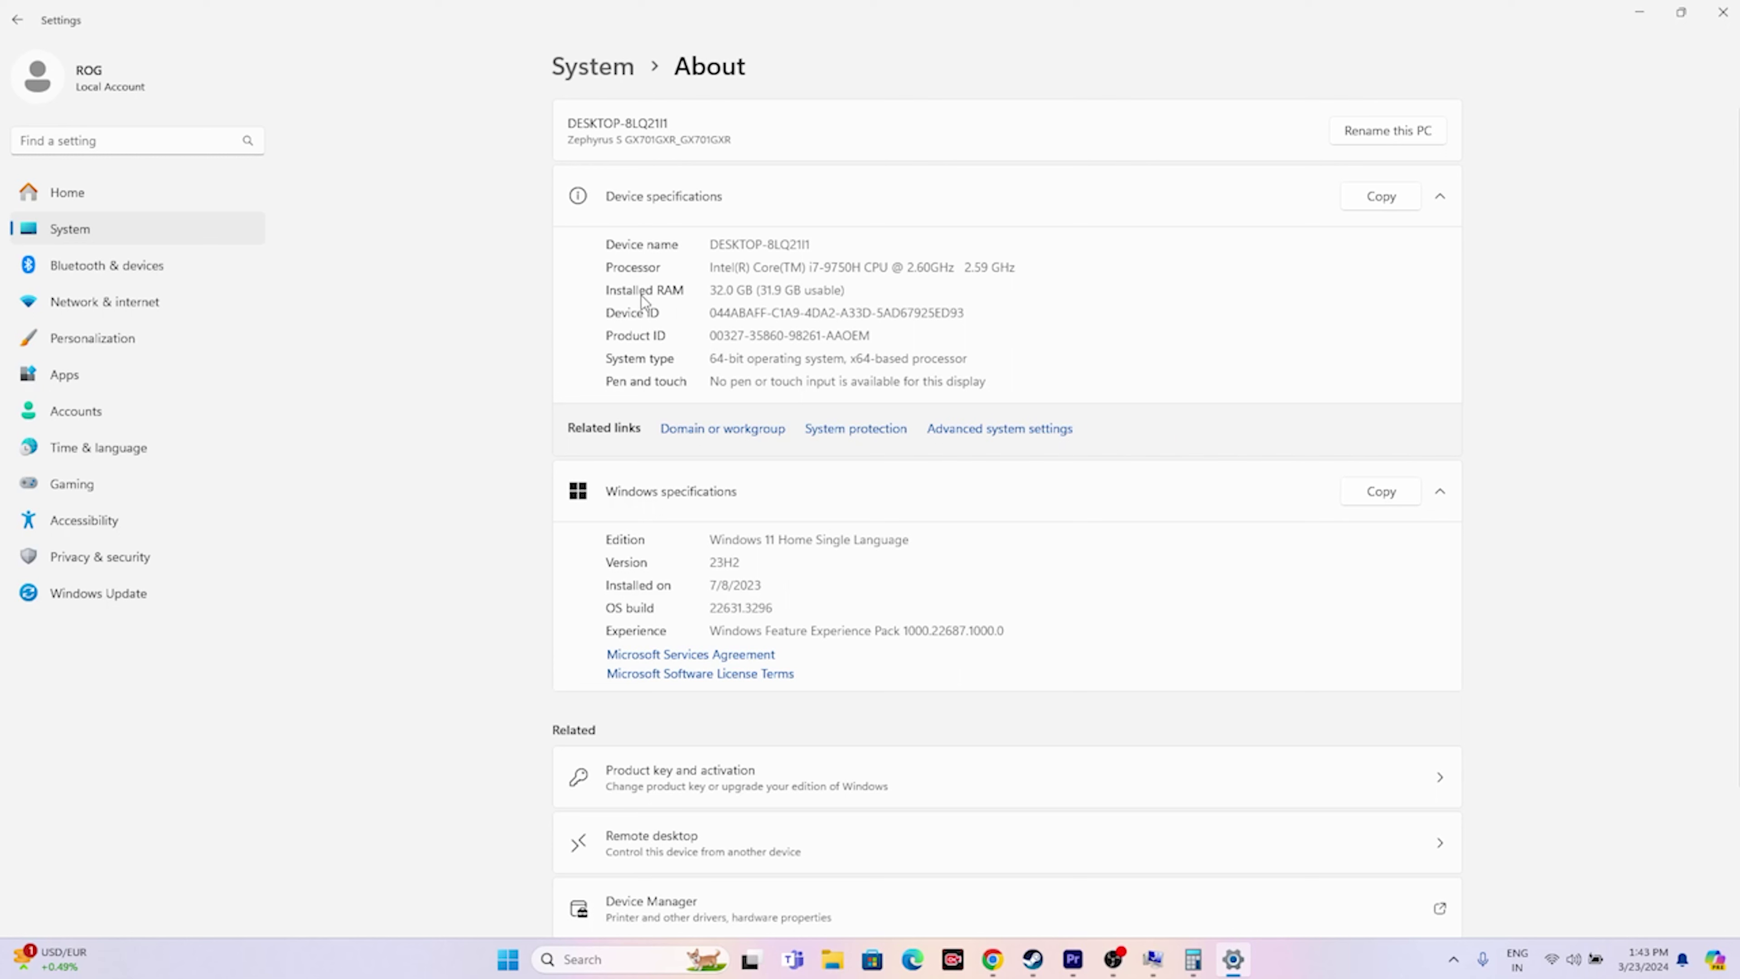
pyautogui.moveTo(716, 287); pyautogui.dragTo(740, 288)
pyautogui.moveTo(849, 290); pyautogui.dragTo(701, 290)
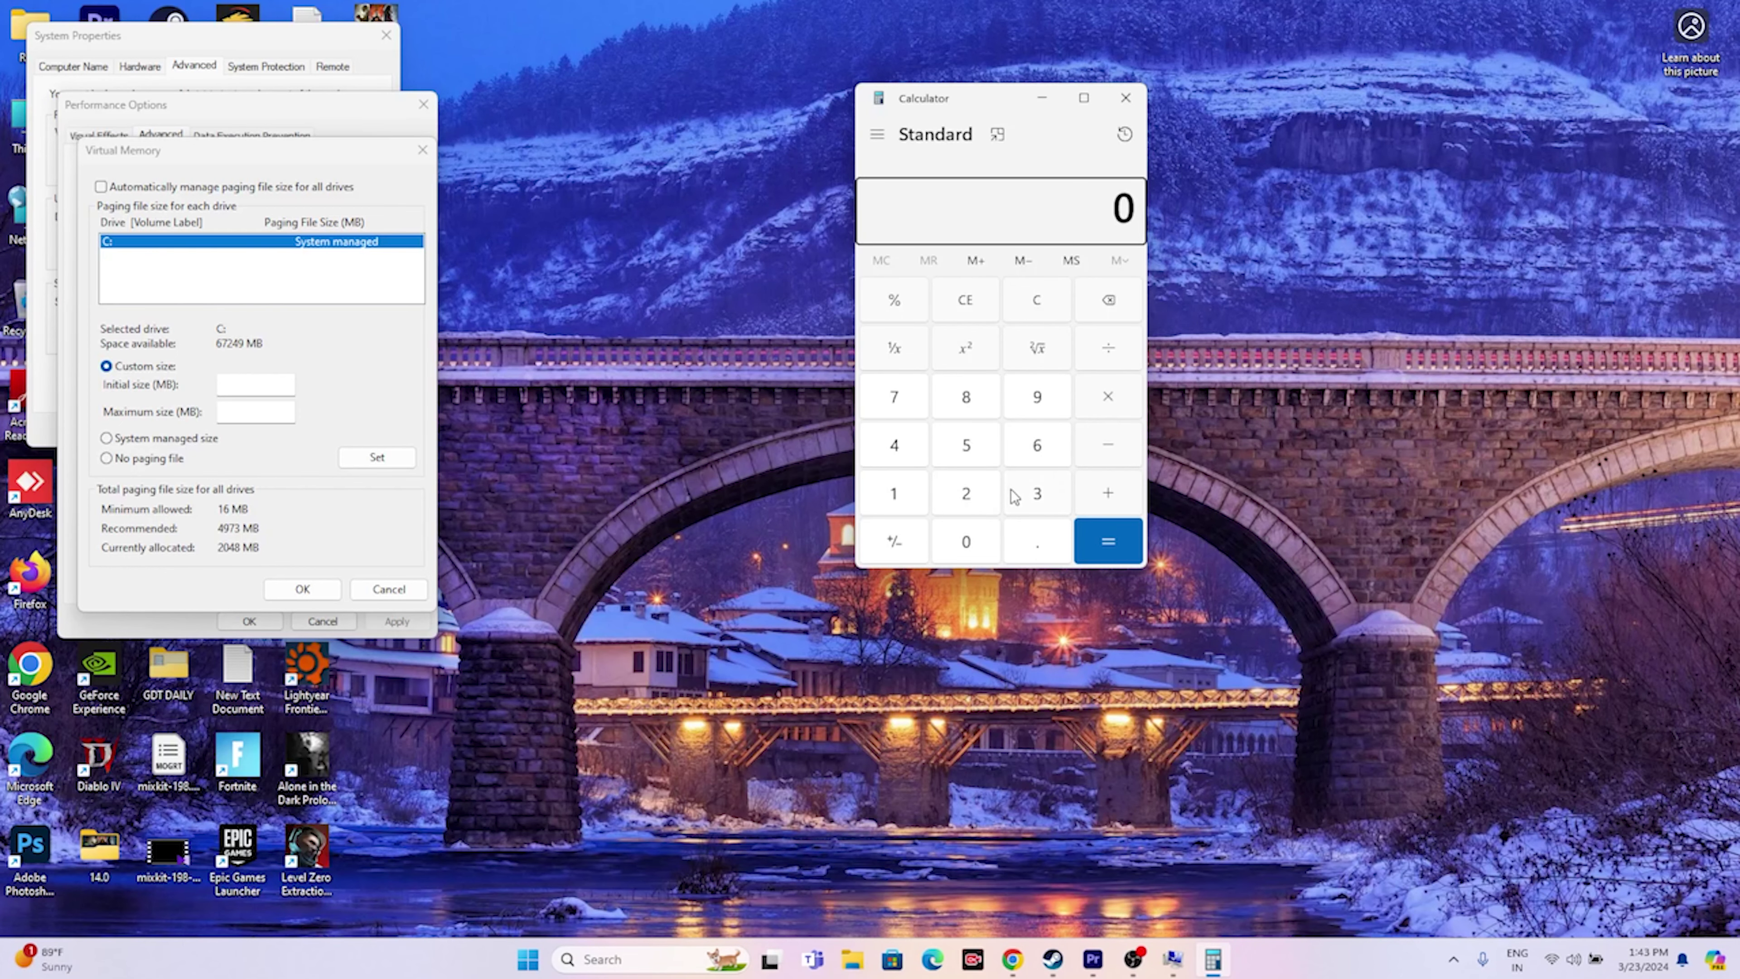
# Calculate 32 × 1024 in Calculator to convert the installed RAM to megabytes.
pyautogui.click(1014, 495)
pyautogui.click(973, 498)
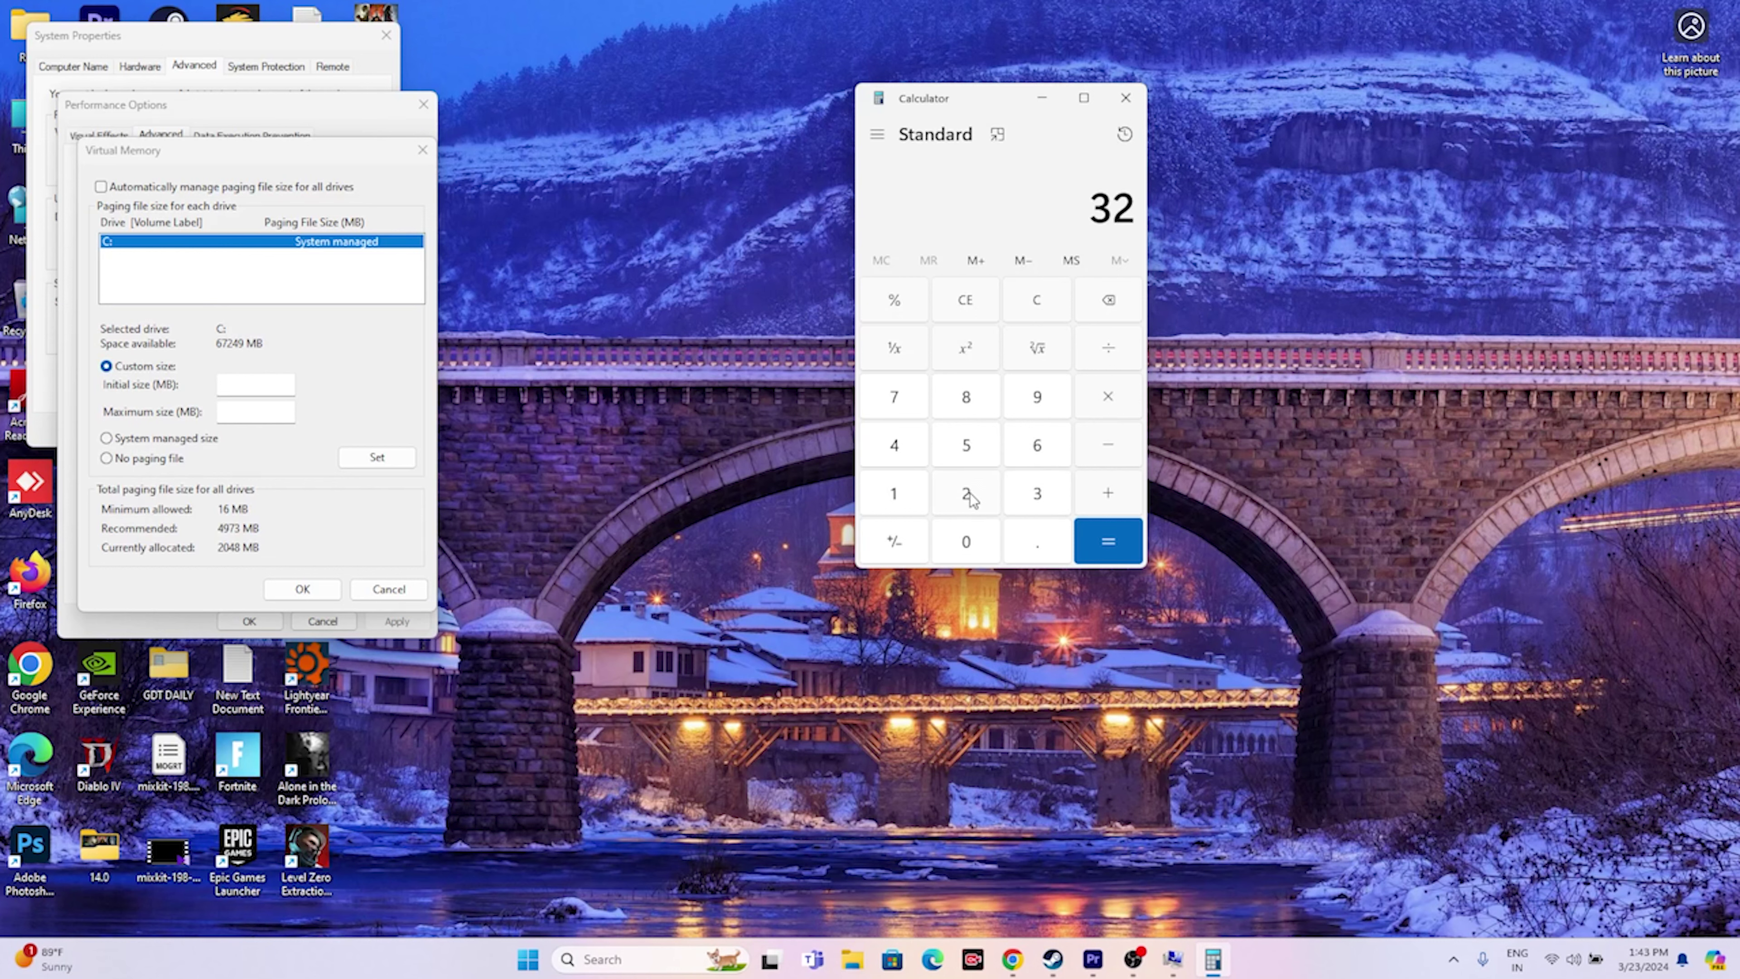
pyautogui.click(1115, 412)
pyautogui.click(921, 497)
pyautogui.write('02')
pyautogui.click(921, 461)
pyautogui.click(1076, 543)
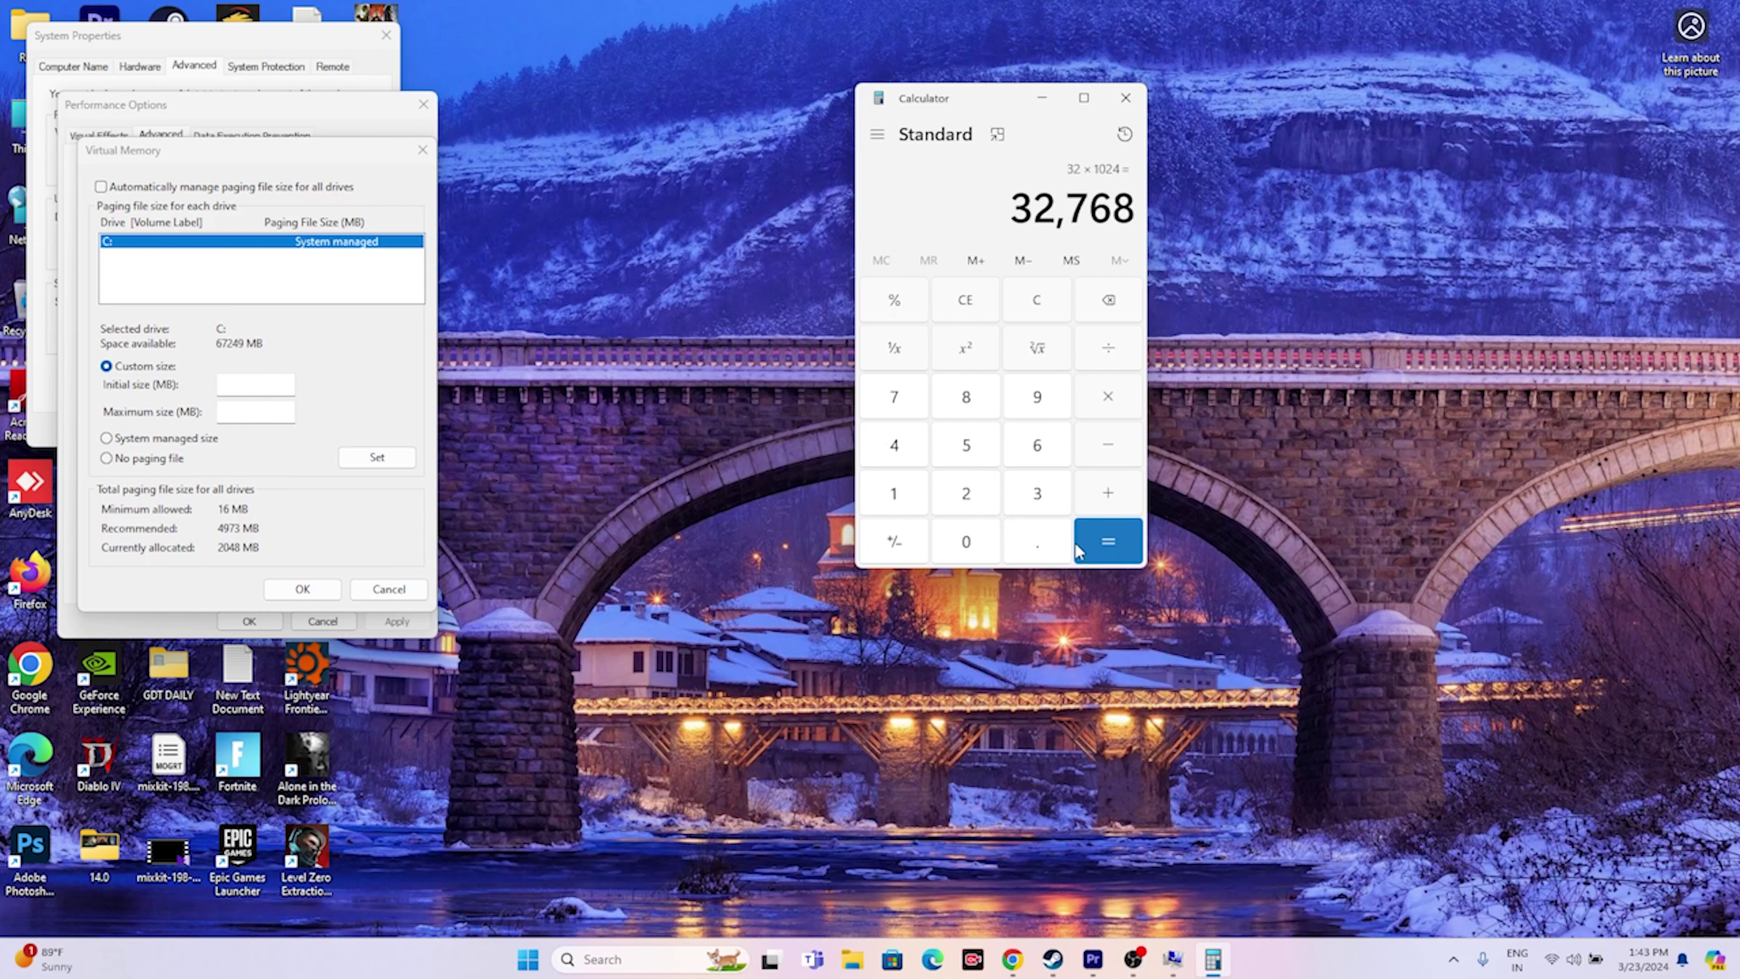
# Multiply the converted RAM value by 1.5 for the initial paging file size.
pyautogui.click(1106, 410)
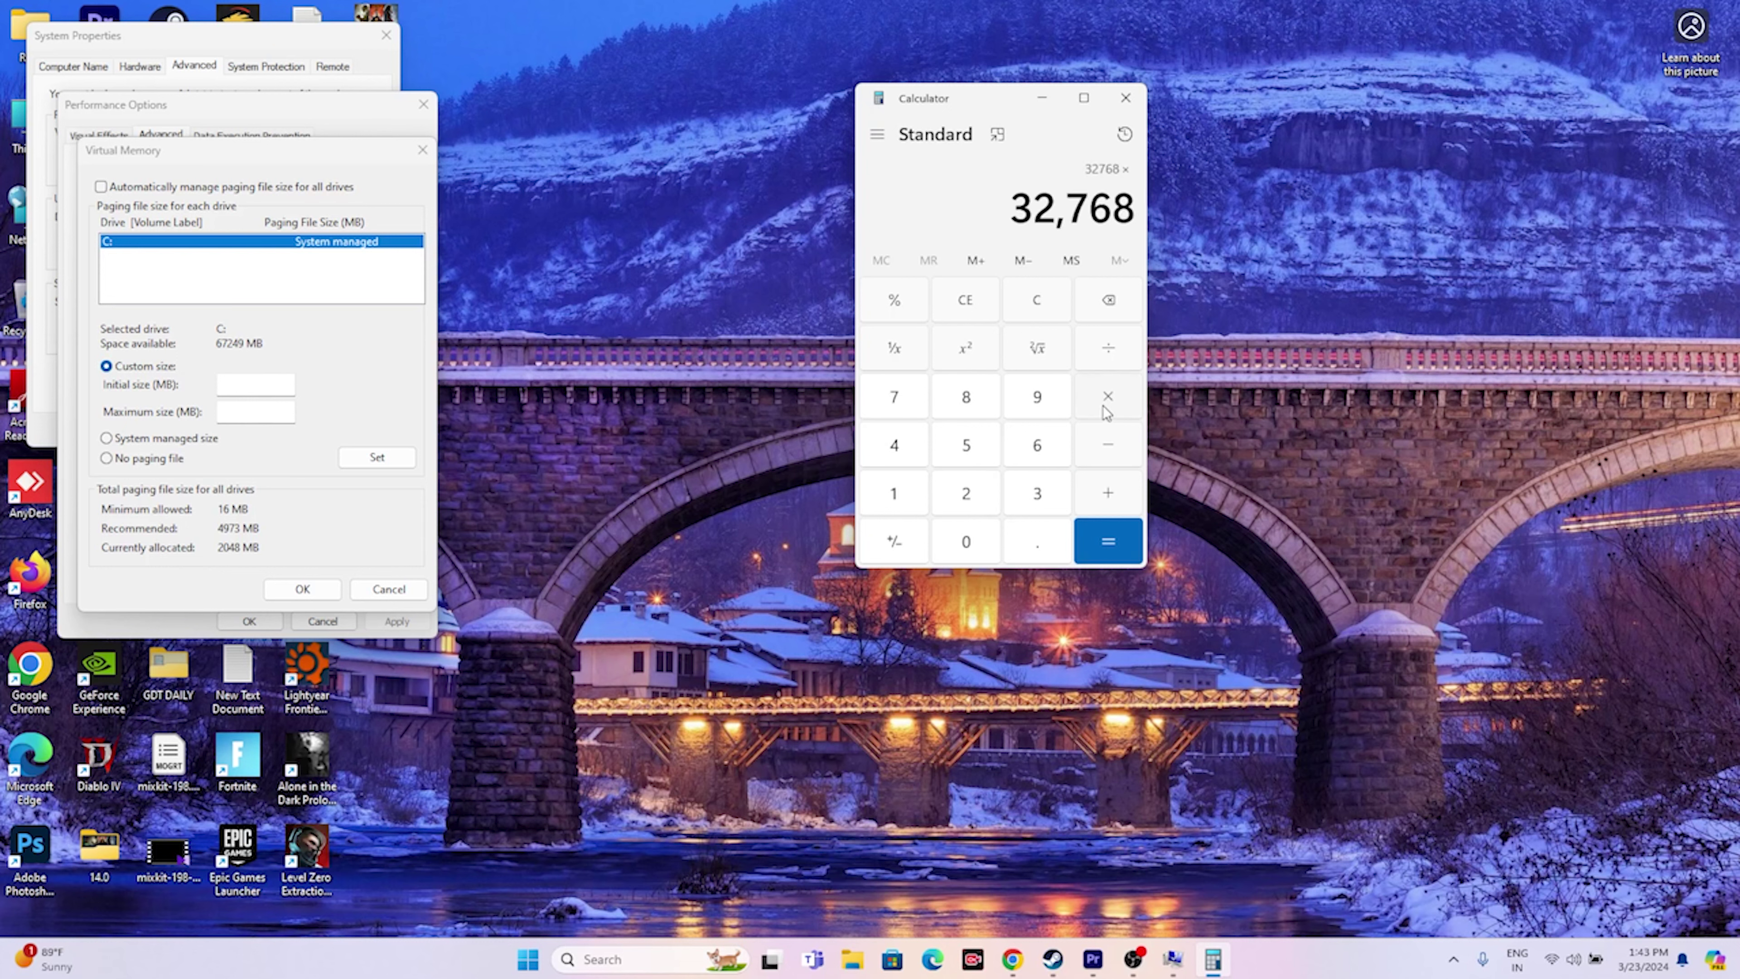
pyautogui.click(899, 491)
pyautogui.click(1028, 538)
pyautogui.click(968, 444)
pyautogui.click(1108, 542)
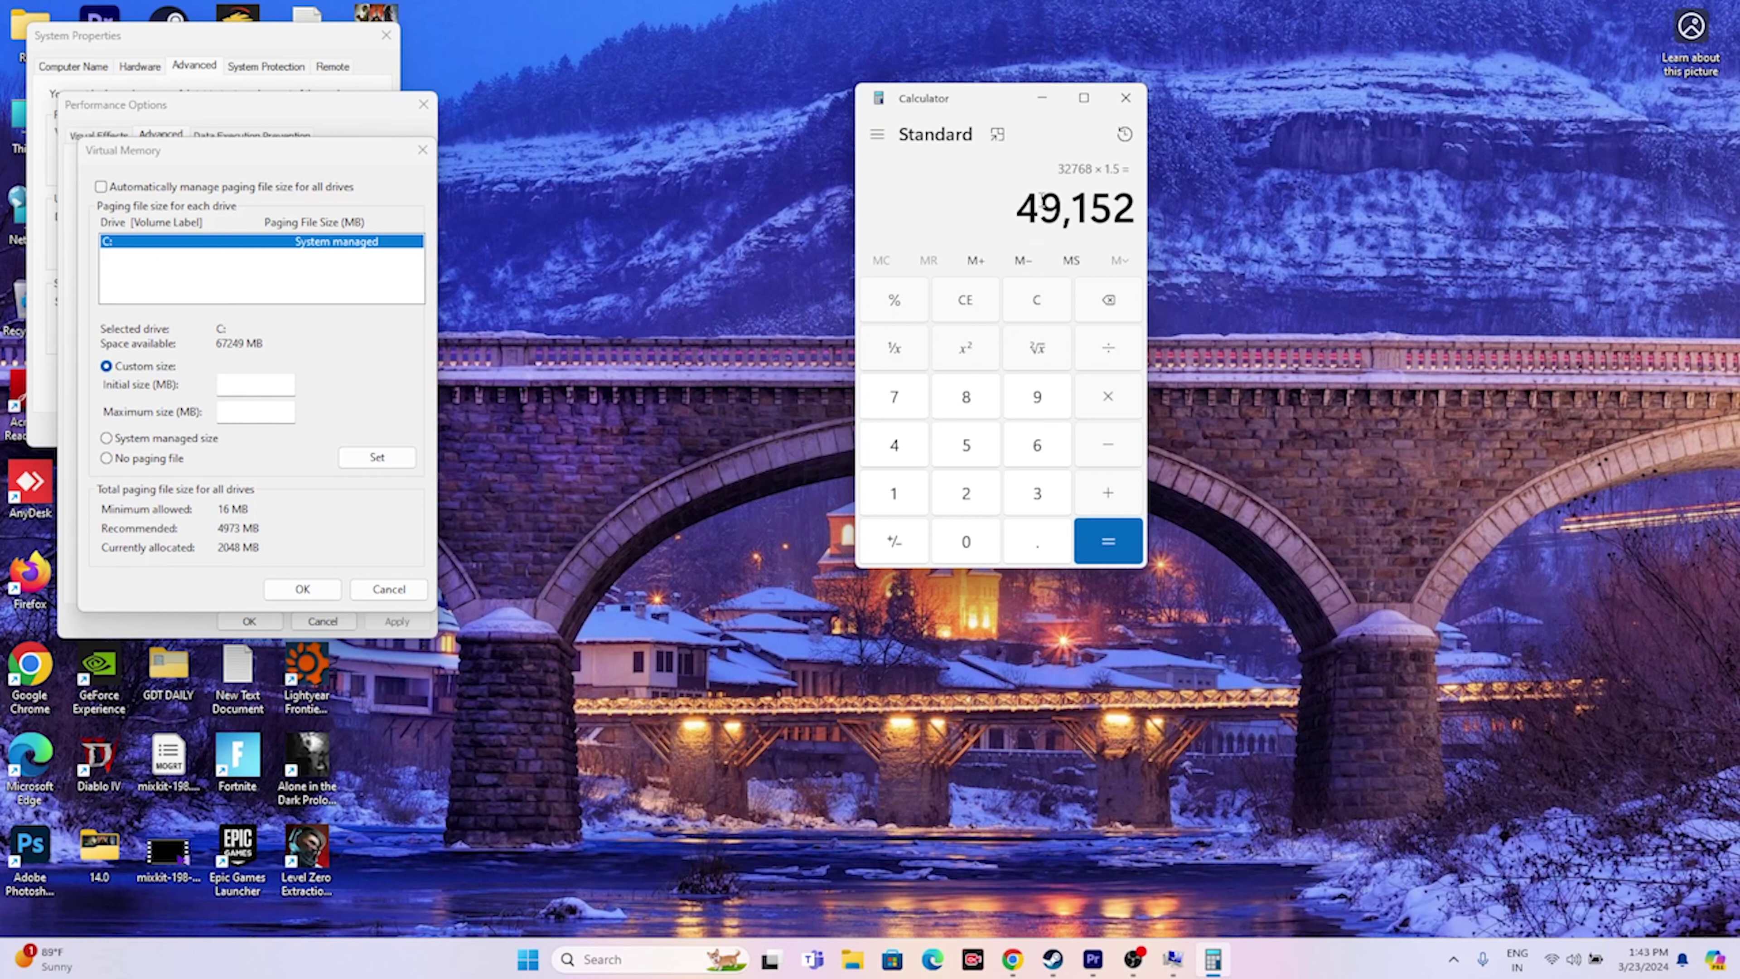
# Copy the calculated result into the initial paging file size of drive C: as 49,152 MB.
pyautogui.moveTo(1025, 209)
pyautogui.mouseDown()
pyautogui.moveTo(1120, 218)
pyautogui.moveTo(1023, 213)
pyautogui.mouseUp()
pyautogui.hotkey('ctrl', 'c')
pyautogui.click(1123, 218)
pyautogui.rightClick(1068, 226)
pyautogui.click(1067, 230)
pyautogui.rightClick(253, 381)
pyautogui.click(282, 462)
pyautogui.press('Tab')
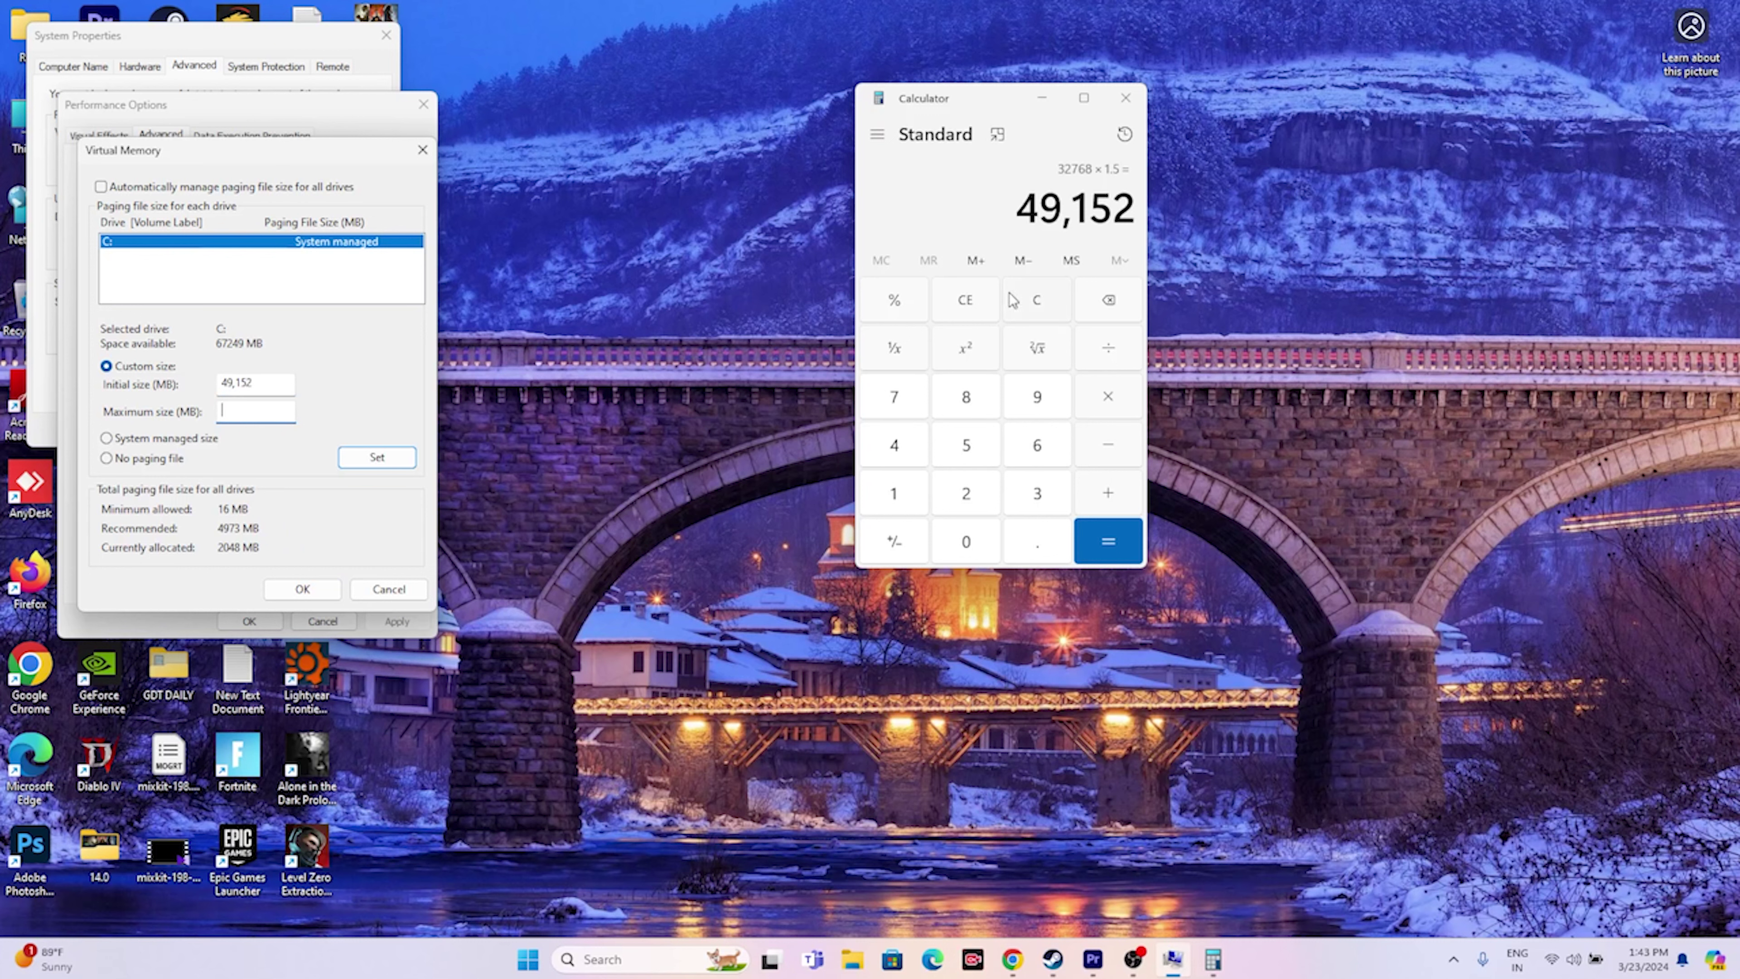
# Clear the calculator and calculate 32 × 1024 × 3 for the maximum paging file size.
pyautogui.click(975, 295)
pyautogui.click(1027, 499)
pyautogui.click(966, 495)
pyautogui.click(1094, 414)
pyautogui.click(894, 494)
pyautogui.click(966, 542)
pyautogui.click(966, 493)
pyautogui.click(894, 445)
pyautogui.click(1108, 542)
pyautogui.click(1111, 413)
pyautogui.click(1033, 498)
pyautogui.click(1096, 537)
# Copy the new result into the maximum paging file size of drive C: as 98,304 MB.
pyautogui.rightClick(1112, 210)
pyautogui.hotkey('ctrl', 'c')
pyautogui.click(1165, 233)
pyautogui.rightClick(262, 411)
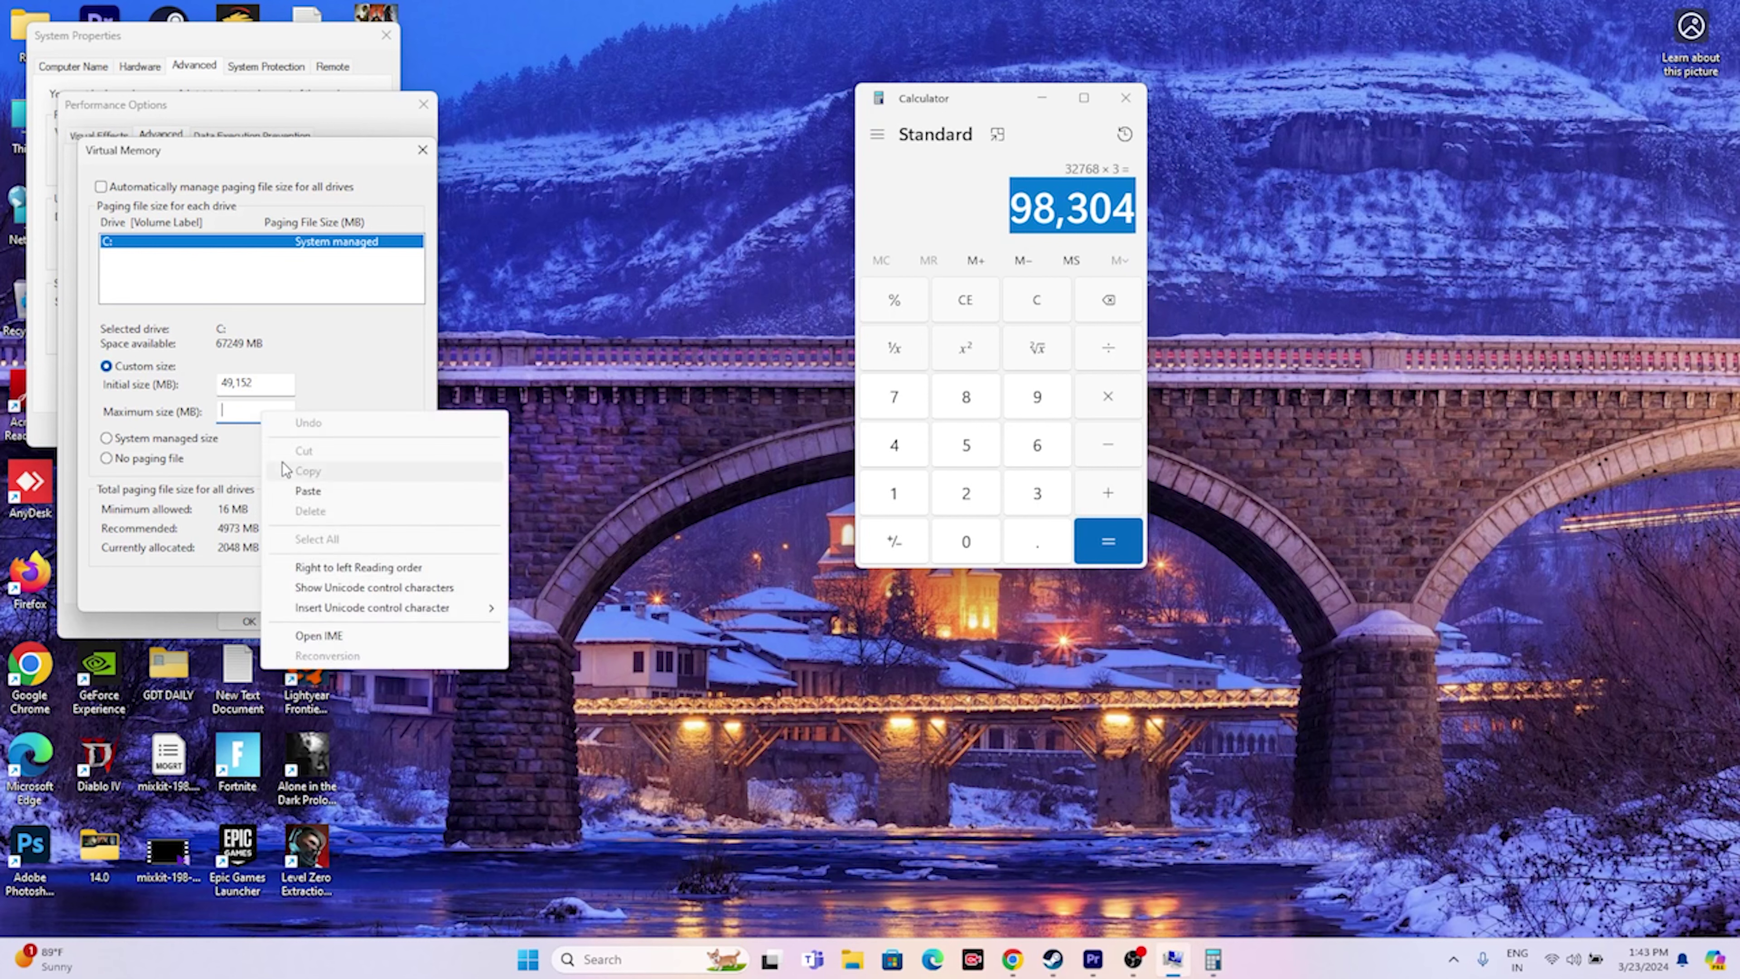
pyautogui.click(294, 490)
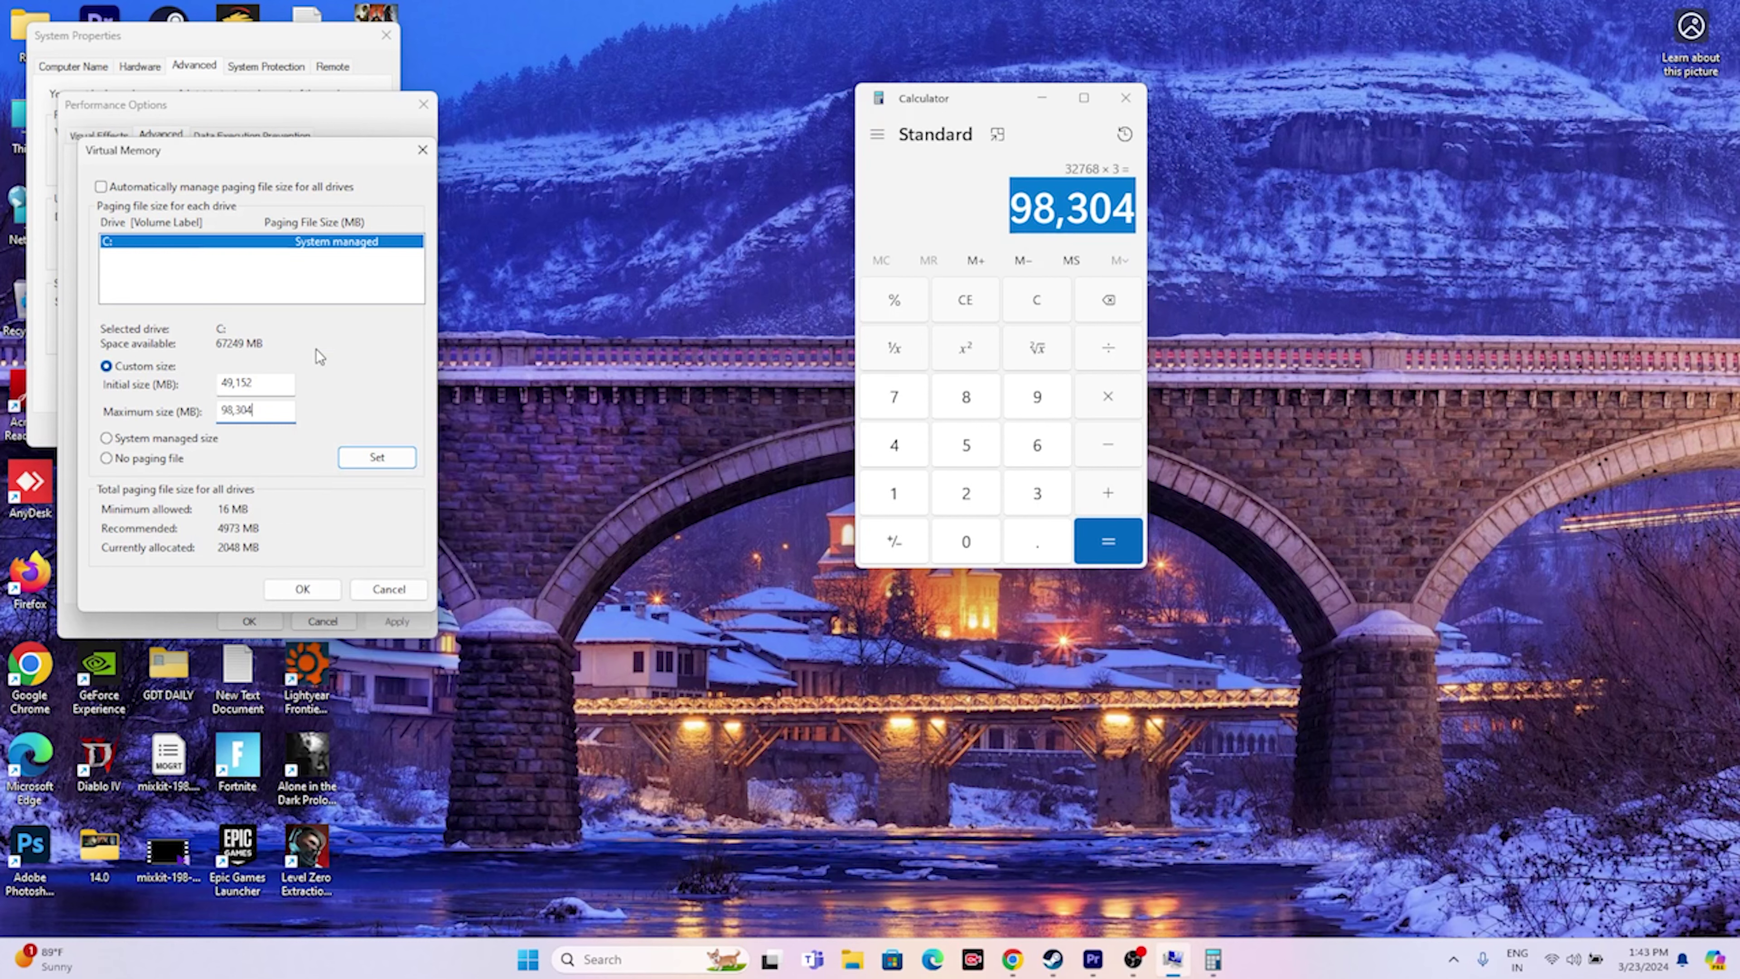
# Accept the Virtual Memory and Performance Options dialogs, and close System Properties and Calculator.
pyautogui.click(302, 591)
pyautogui.click(249, 621)
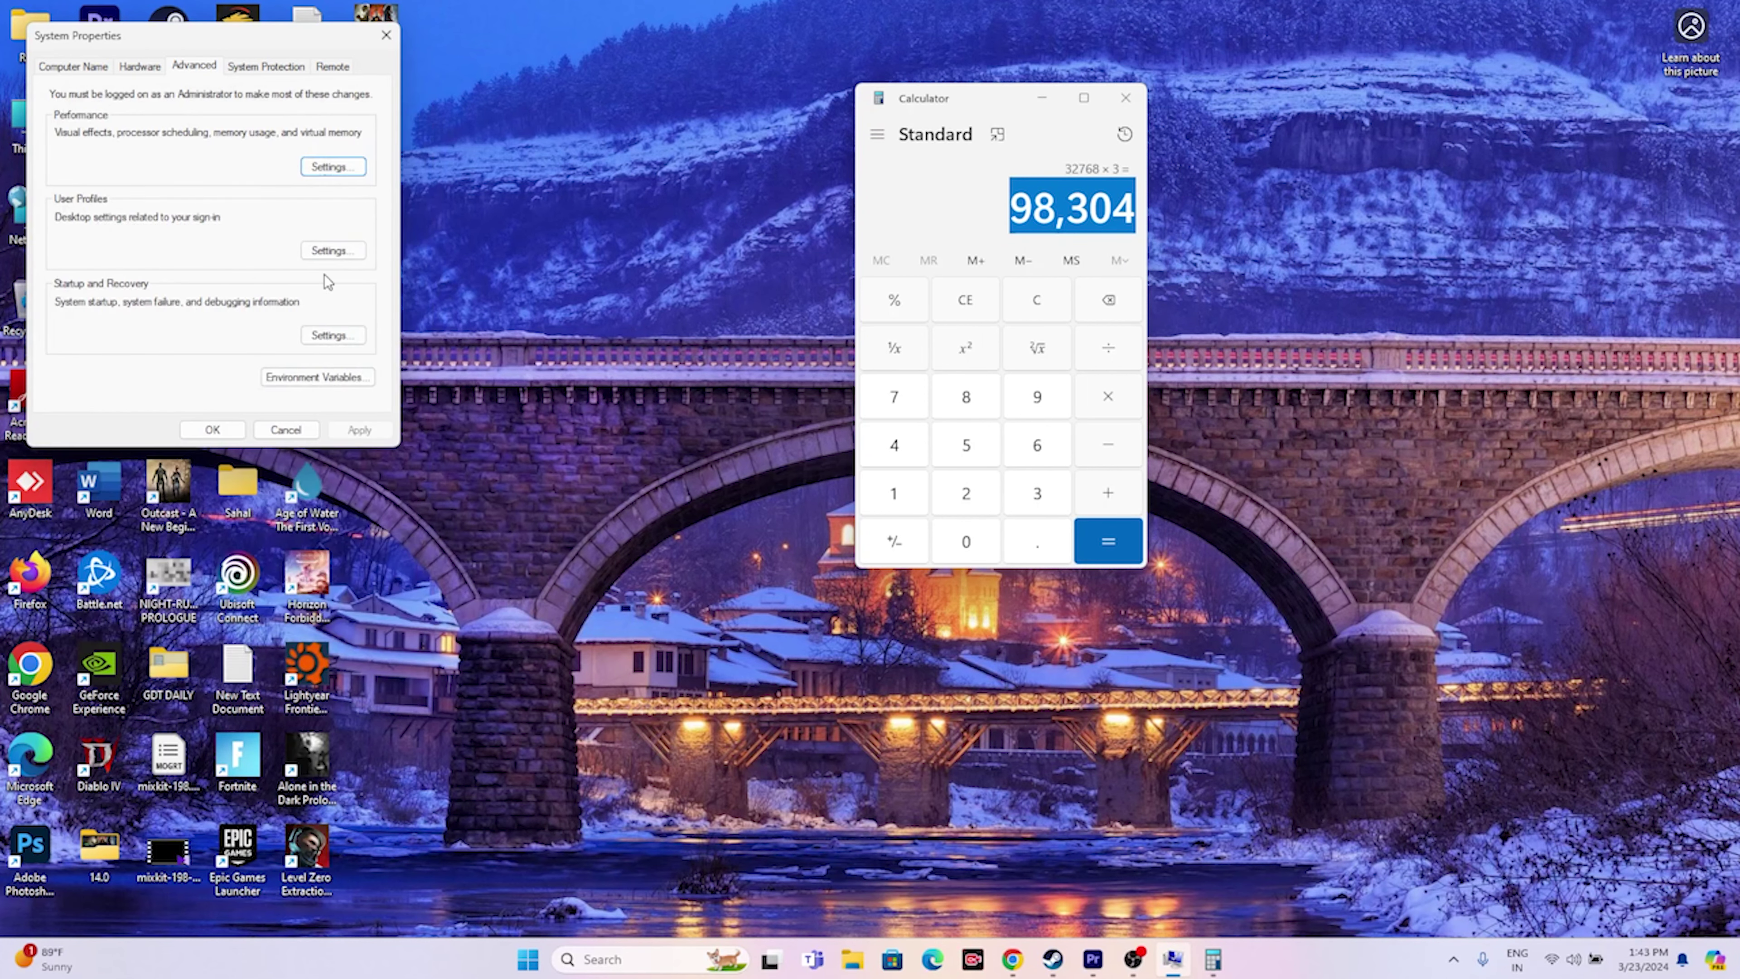
pyautogui.click(384, 43)
pyautogui.click(1125, 97)
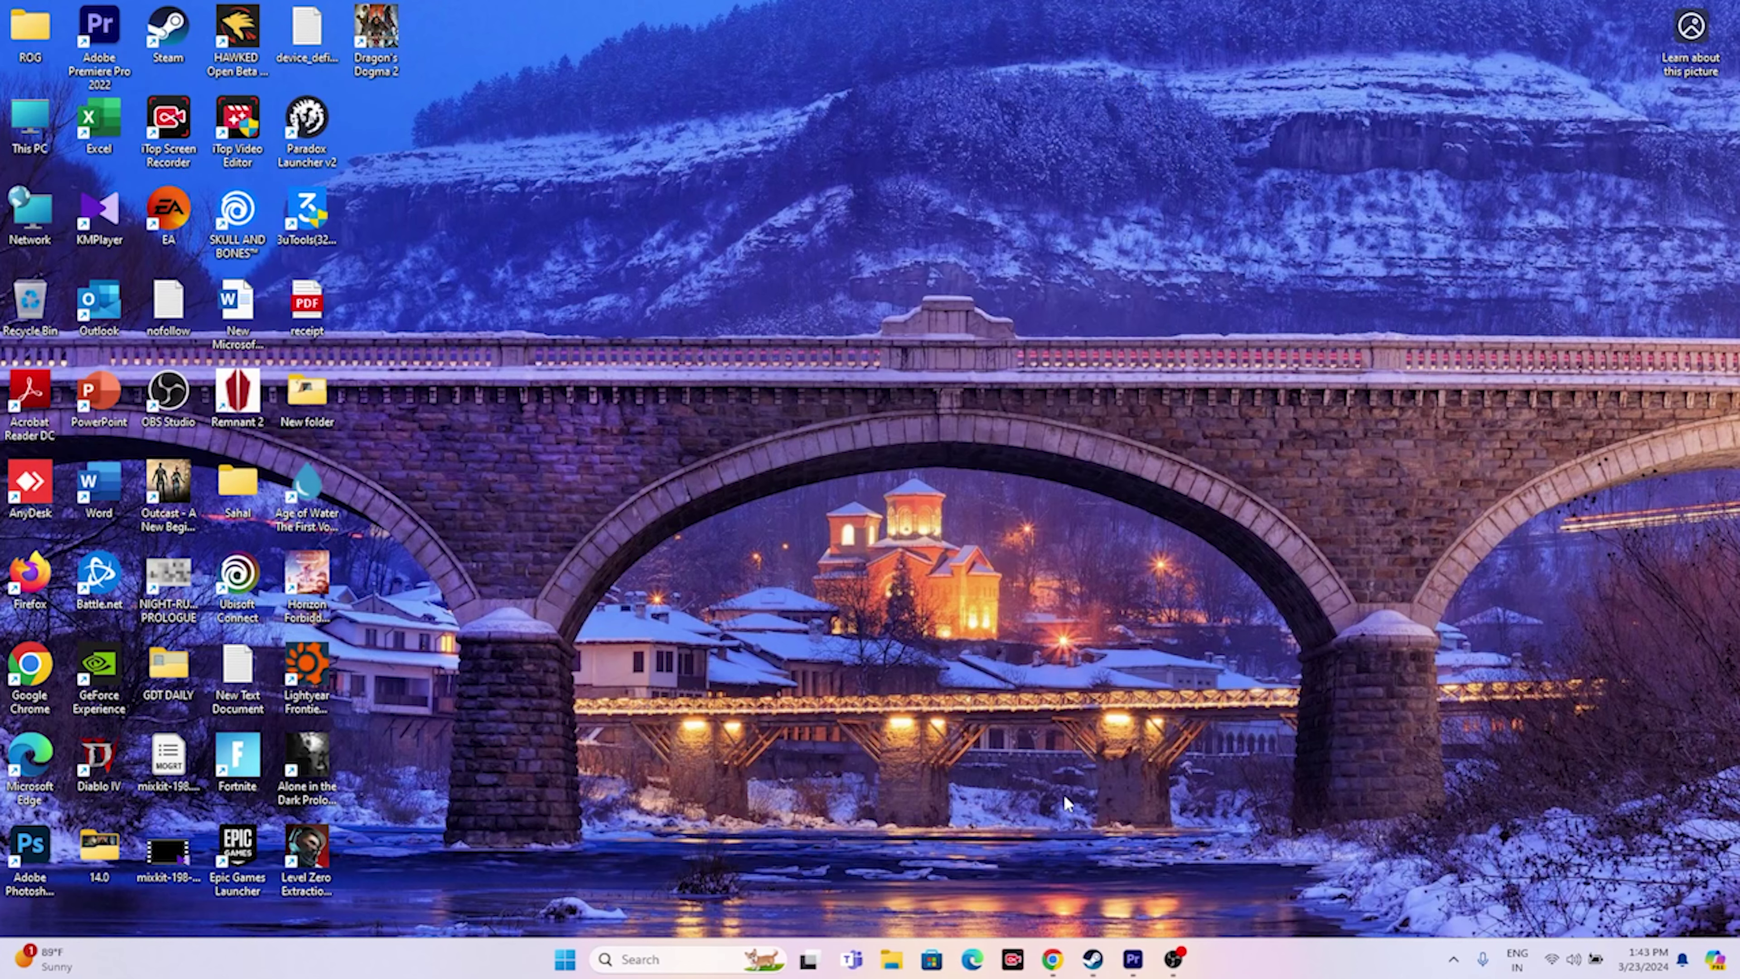
# Look at the Dragon's Dogma 2 page in Steam and the Windows Update page in Settings, and return to the desktop.
pyautogui.click(1092, 958)
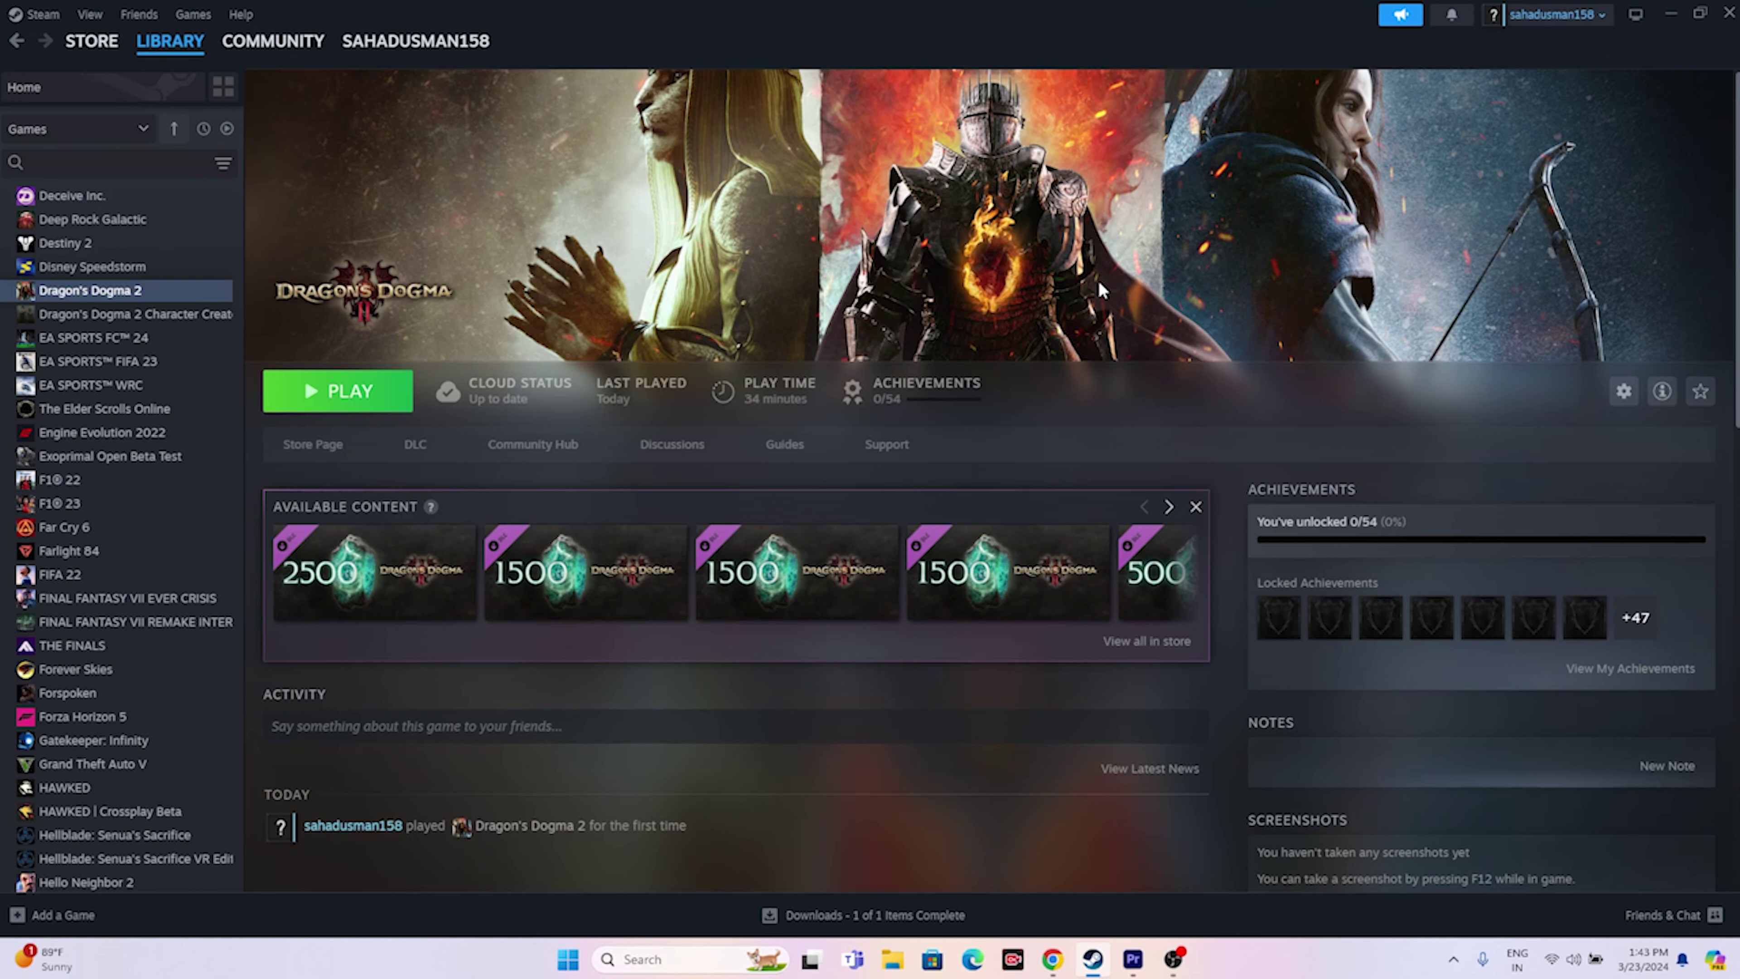
pyautogui.click(1671, 13)
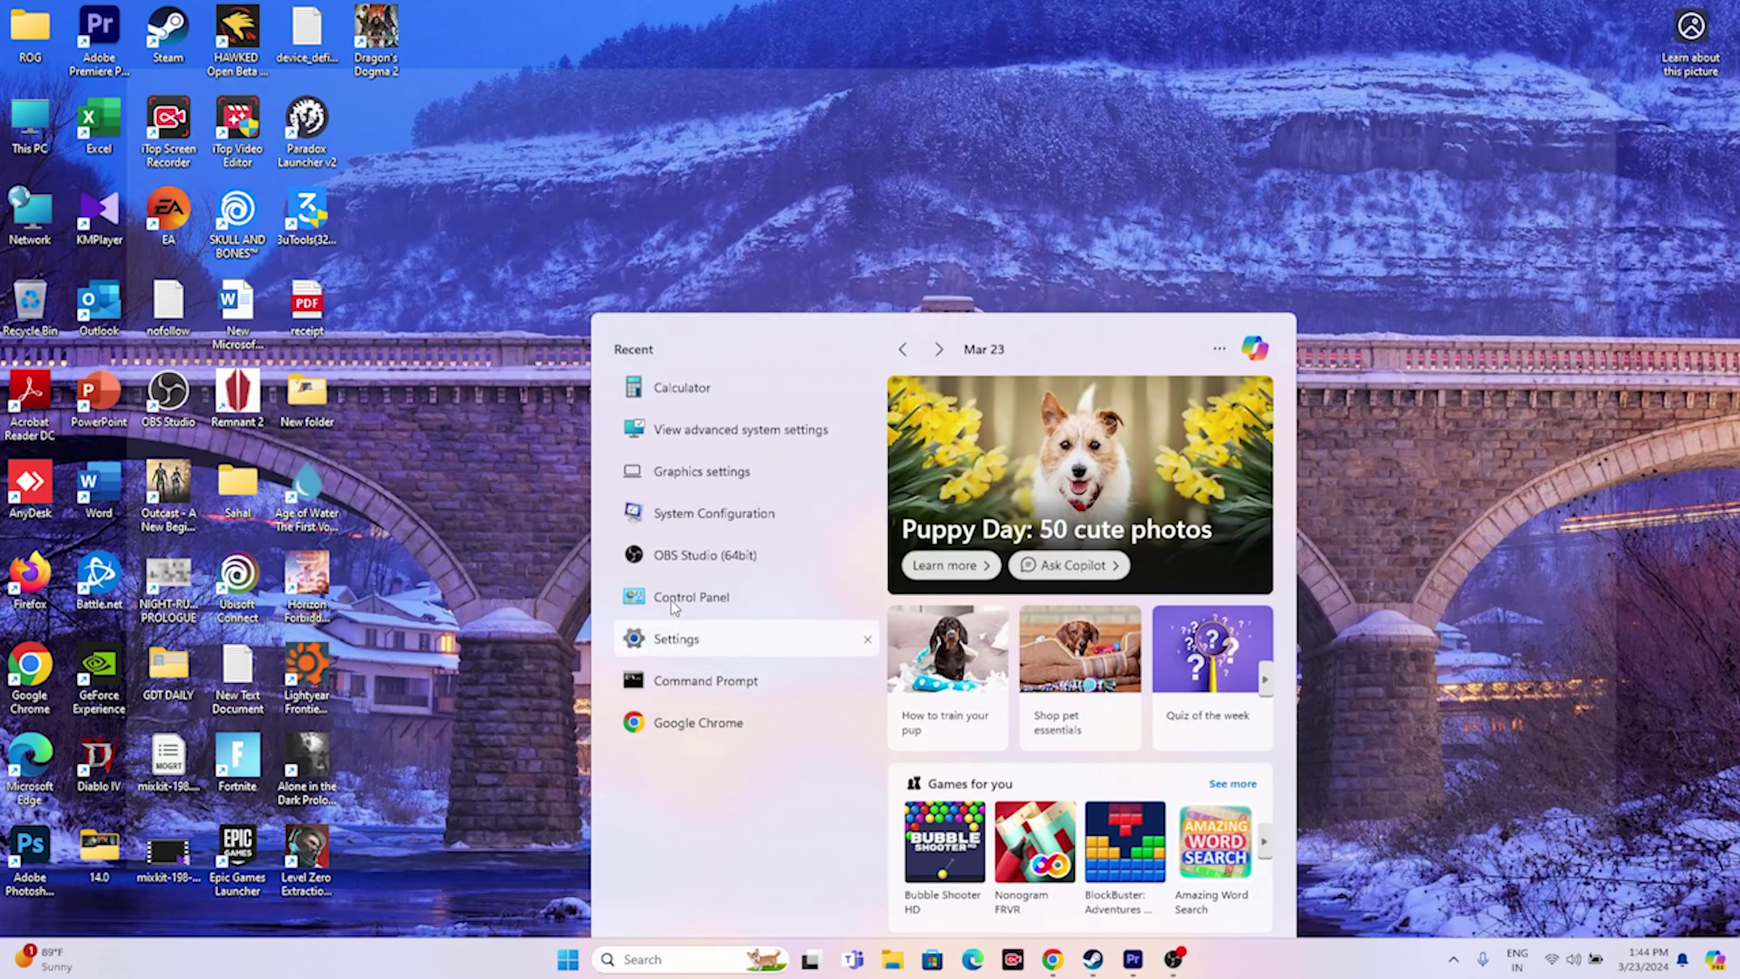
pyautogui.click(672, 595)
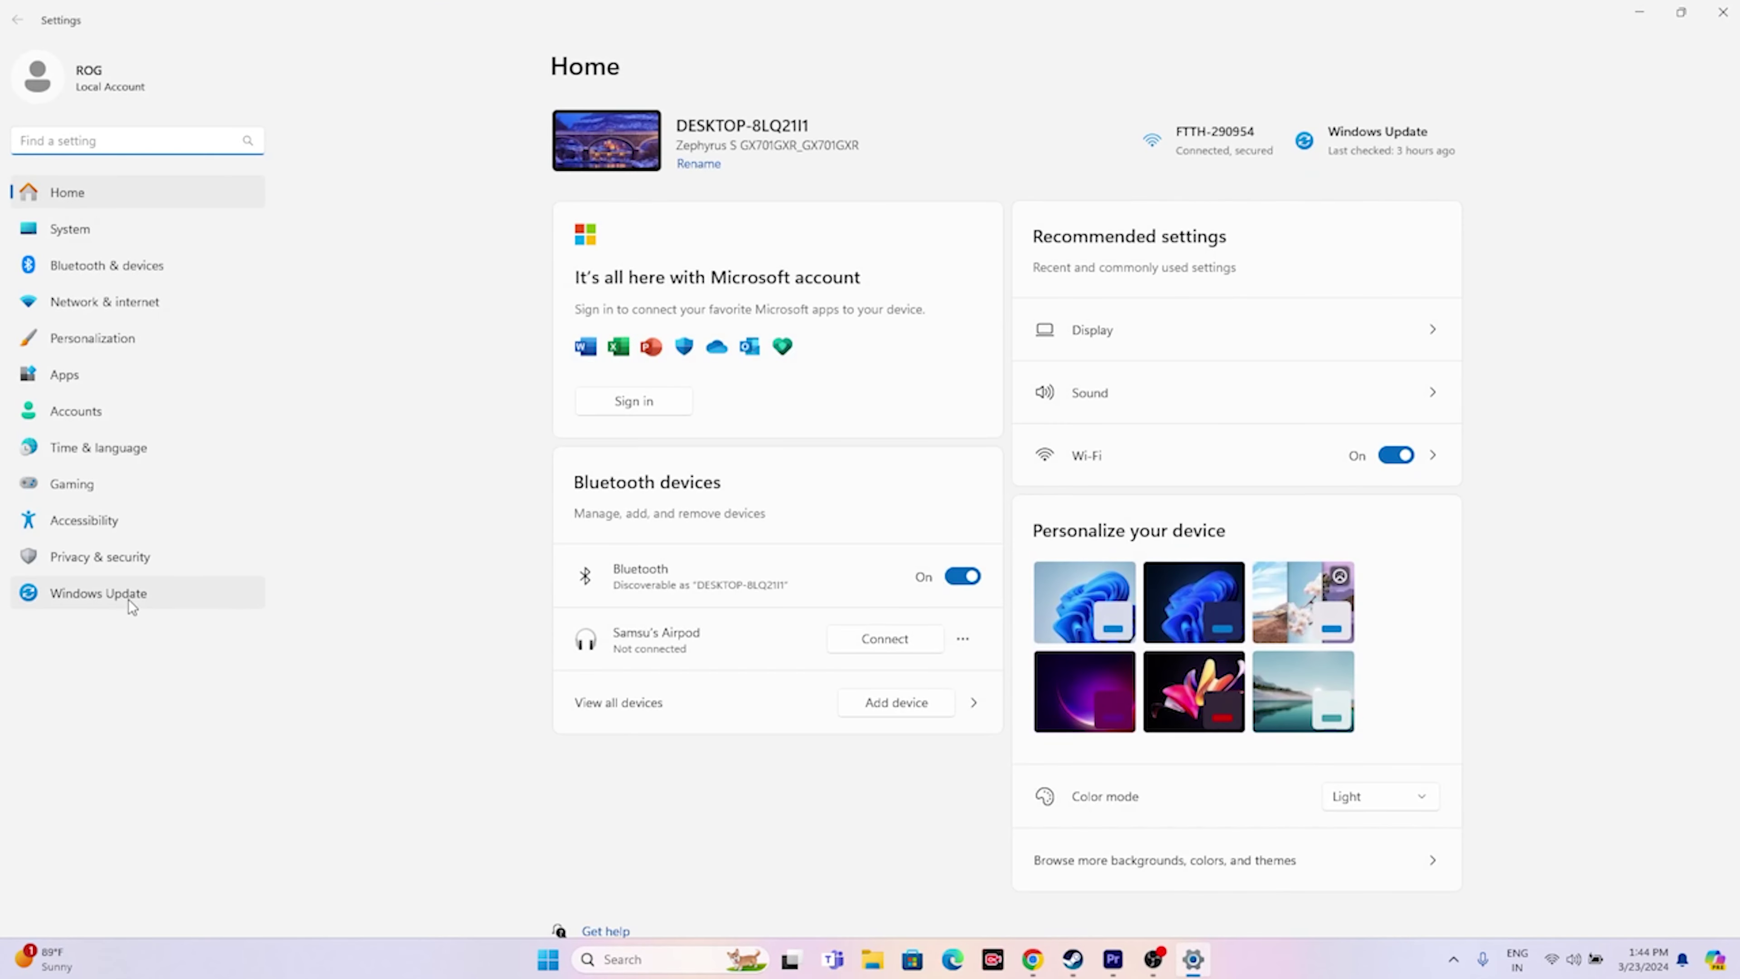
pyautogui.click(128, 596)
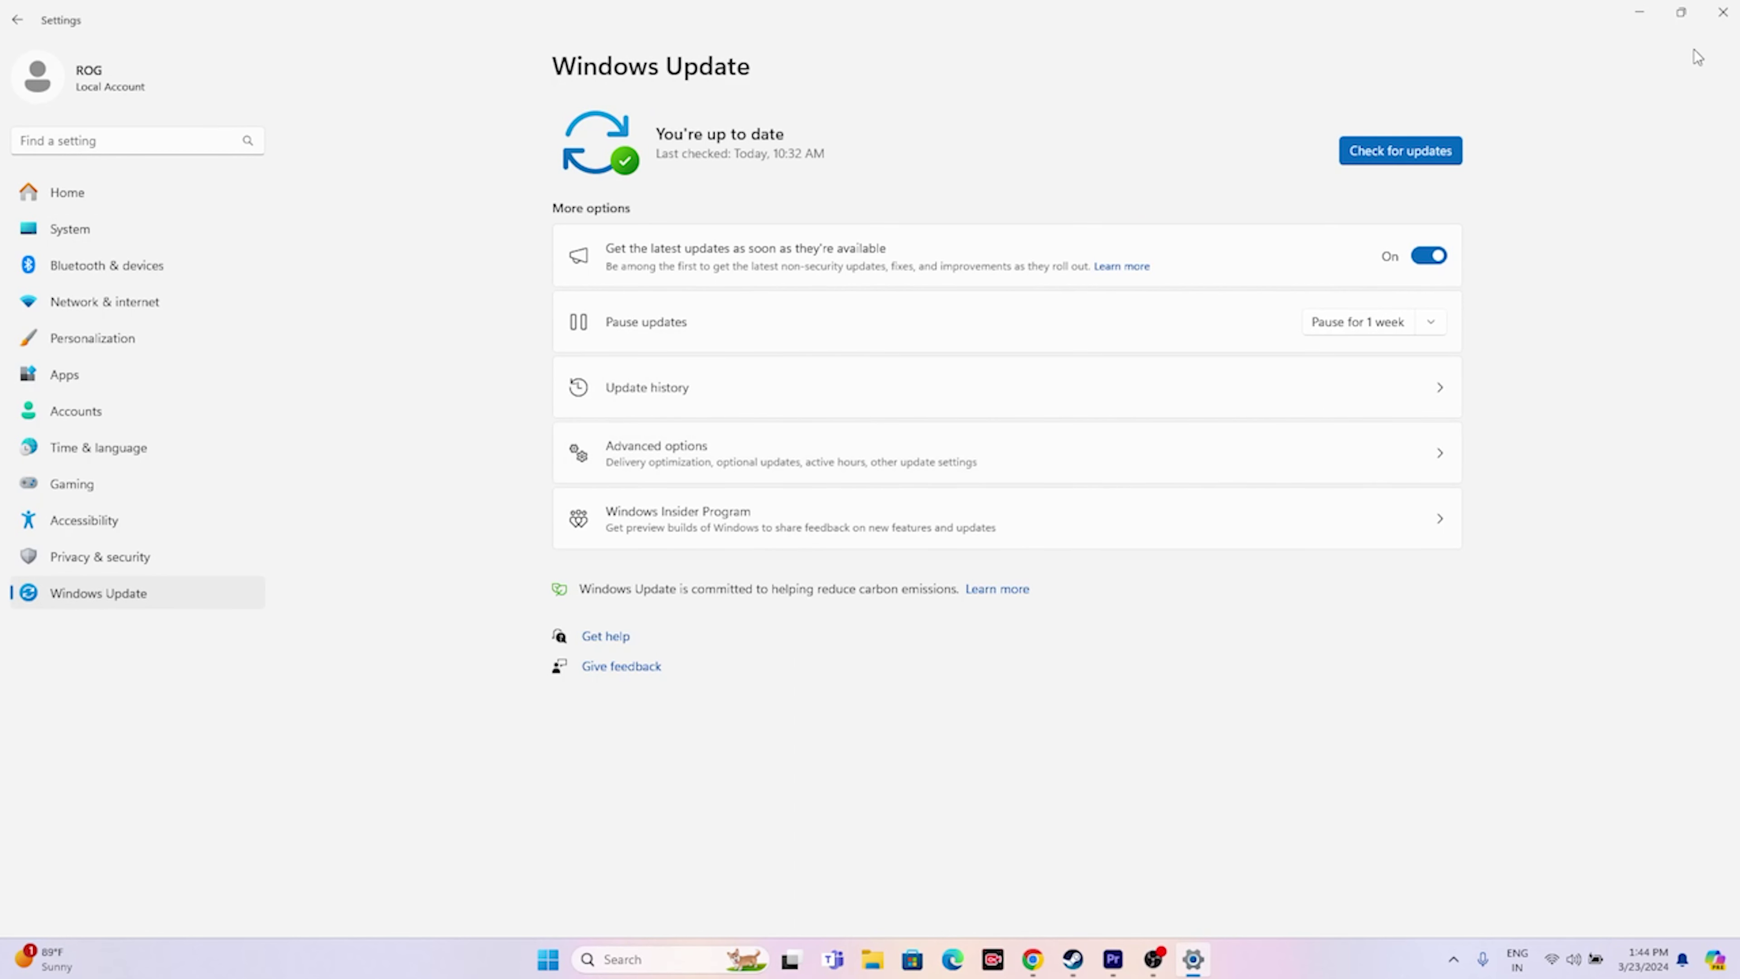
pyautogui.click(1734, 19)
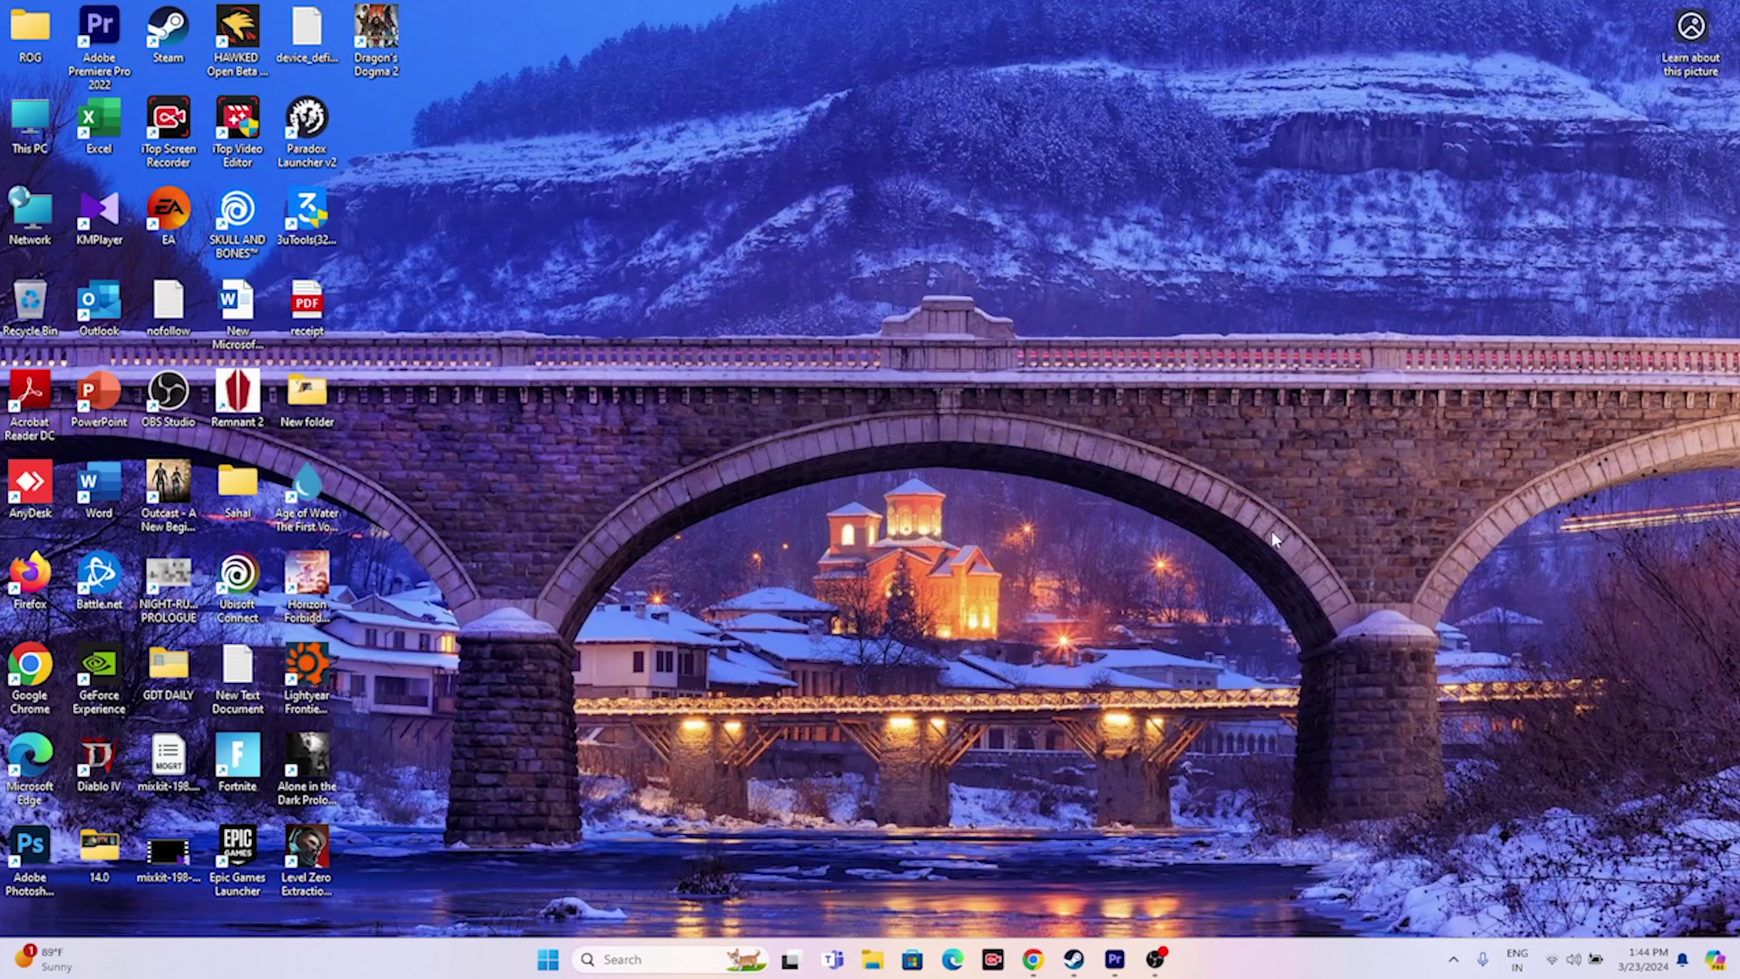
pyautogui.click(1092, 959)
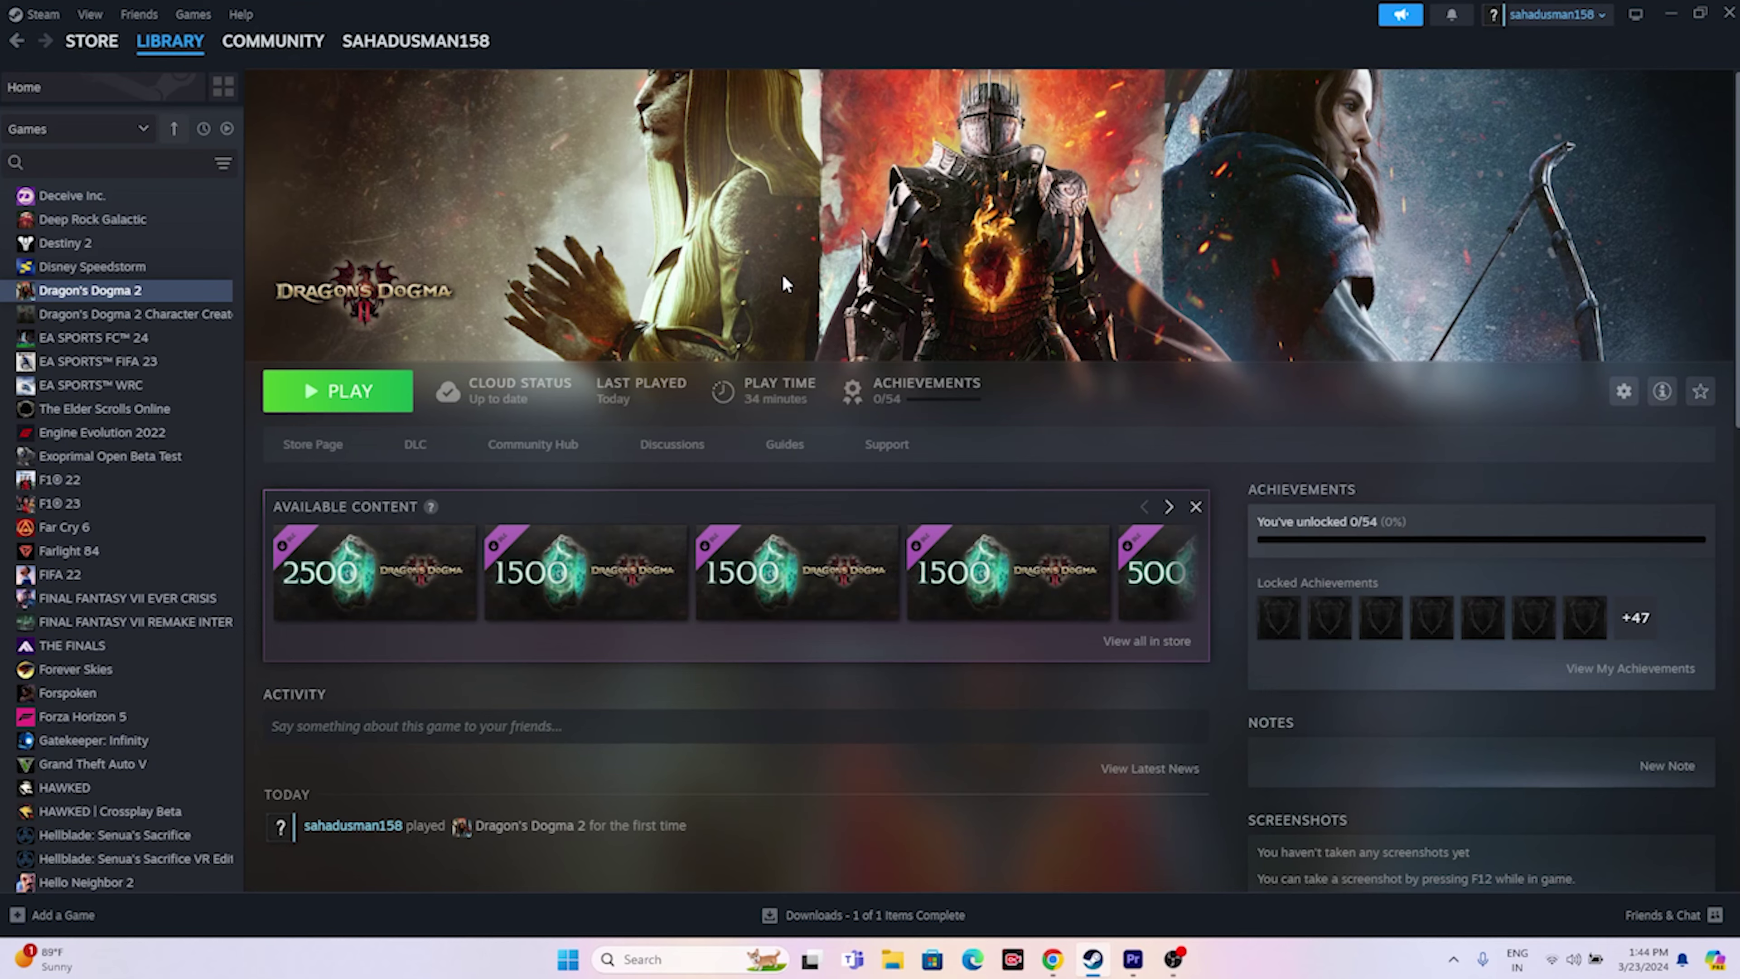
pyautogui.click(1670, 15)
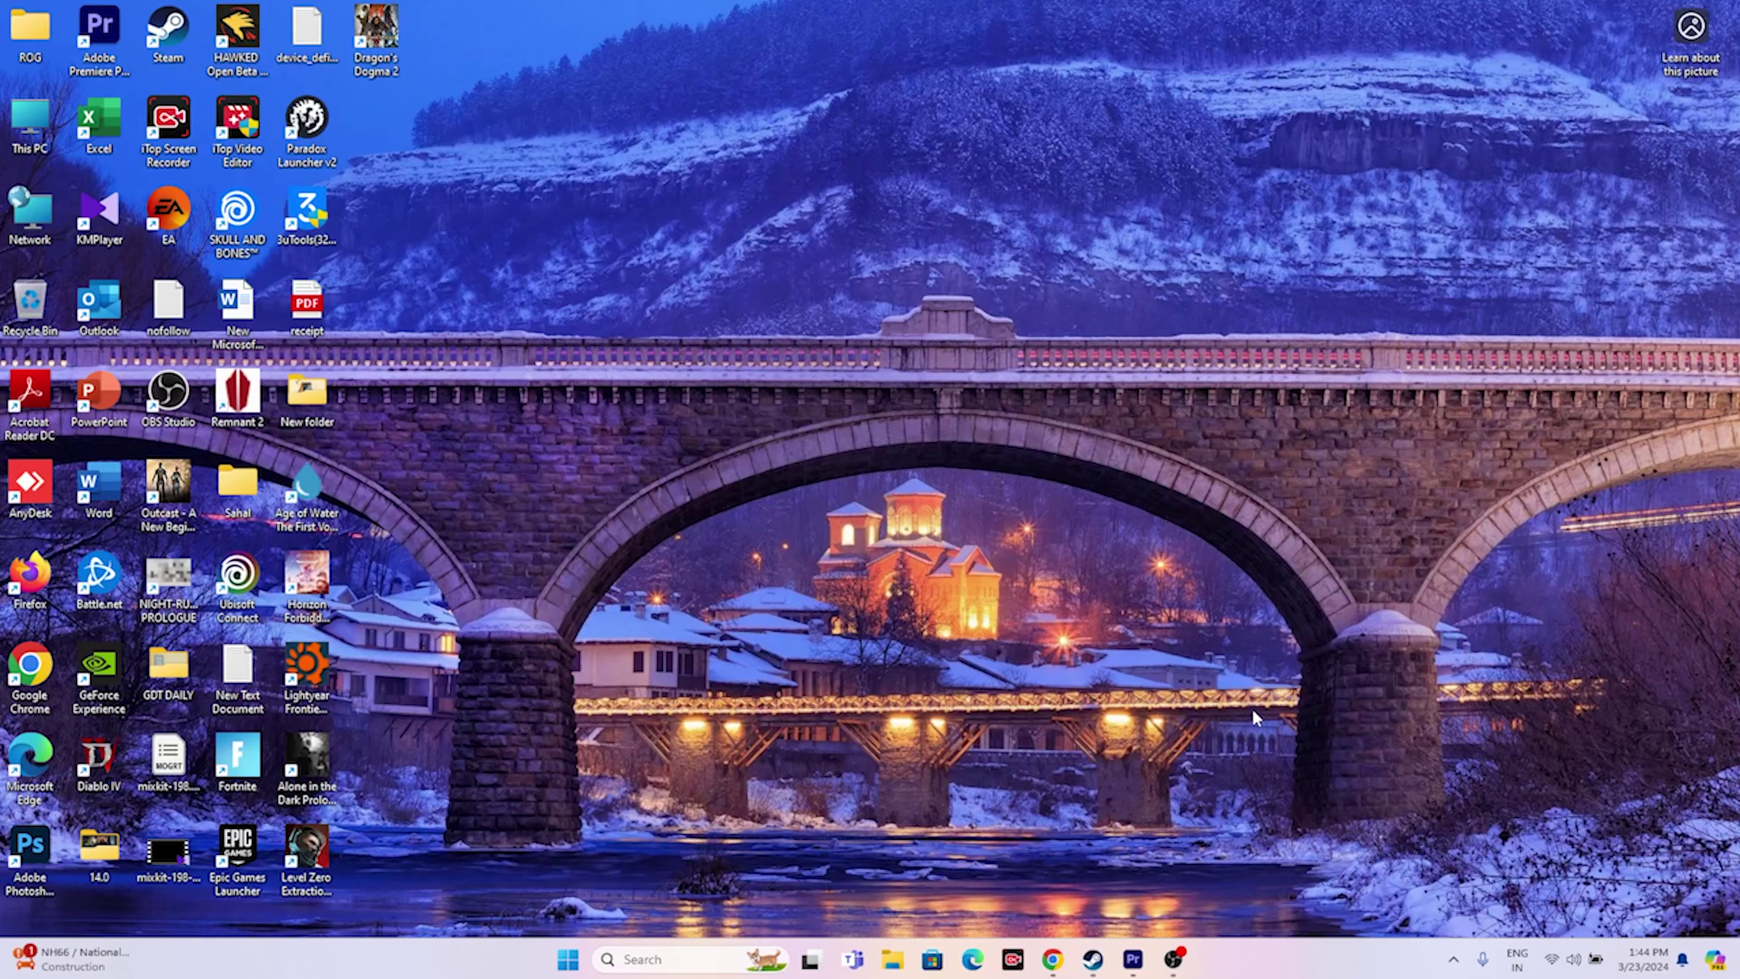
# Switch to Chrome and open the manual driver search on NVIDIA's GeForce Drivers page.
pyautogui.click(1053, 959)
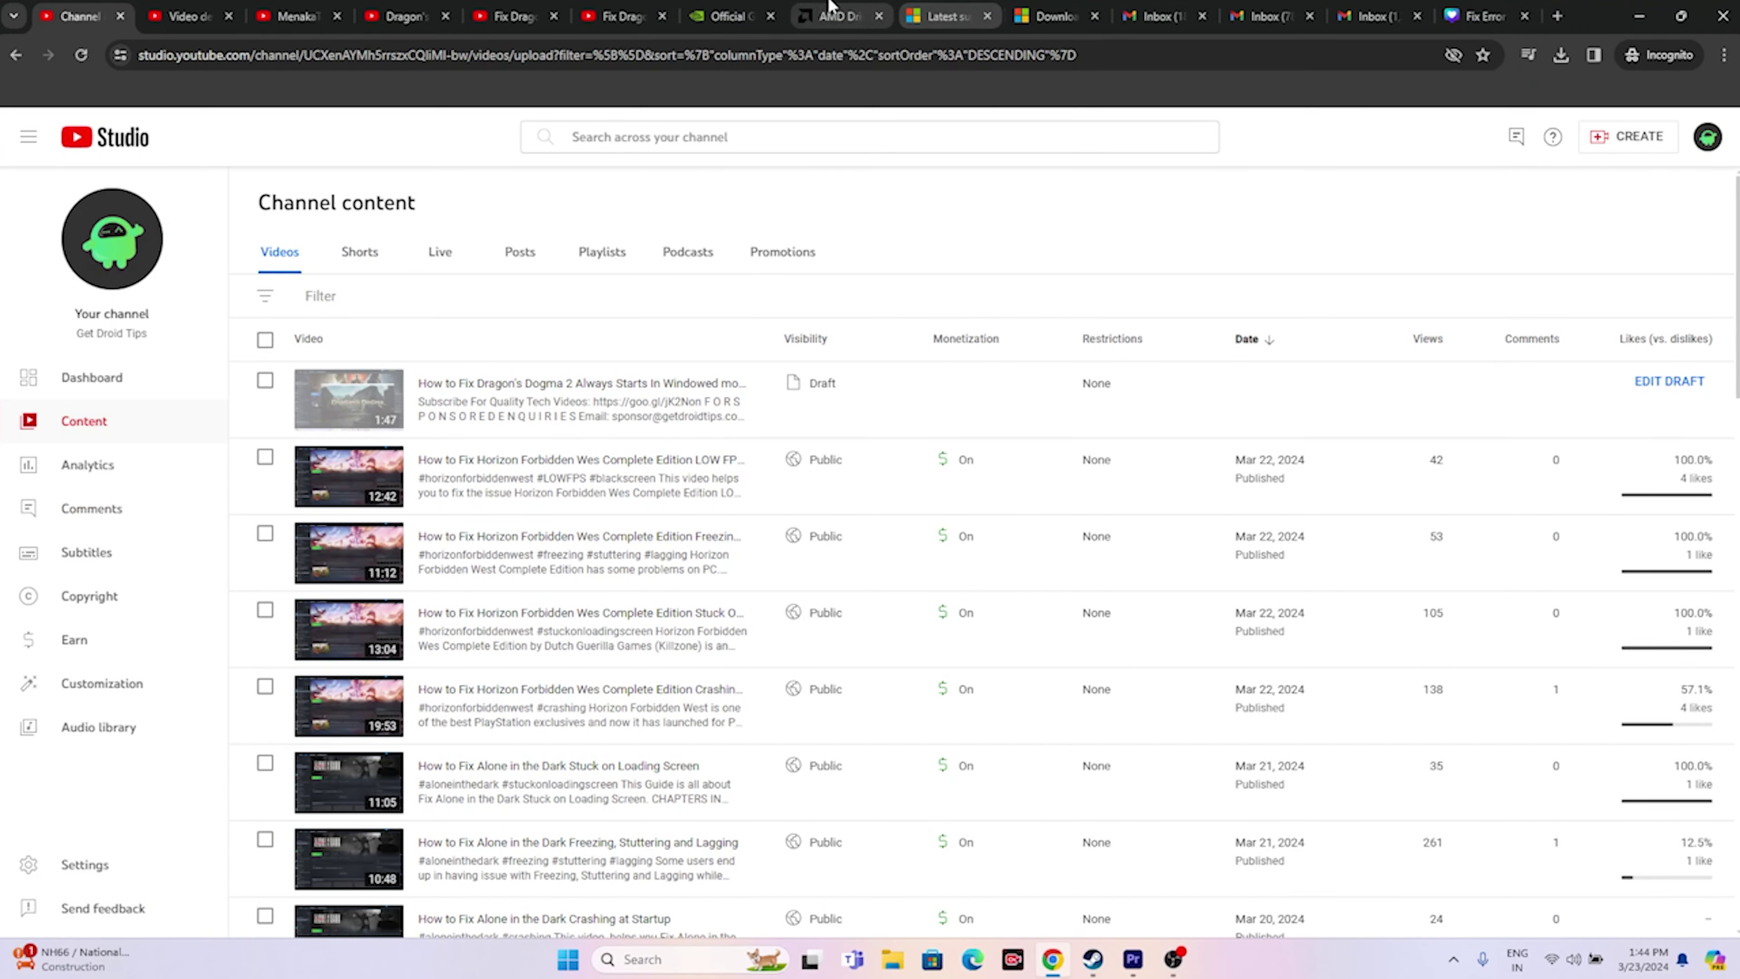
pyautogui.click(730, 15)
pyautogui.click(905, 231)
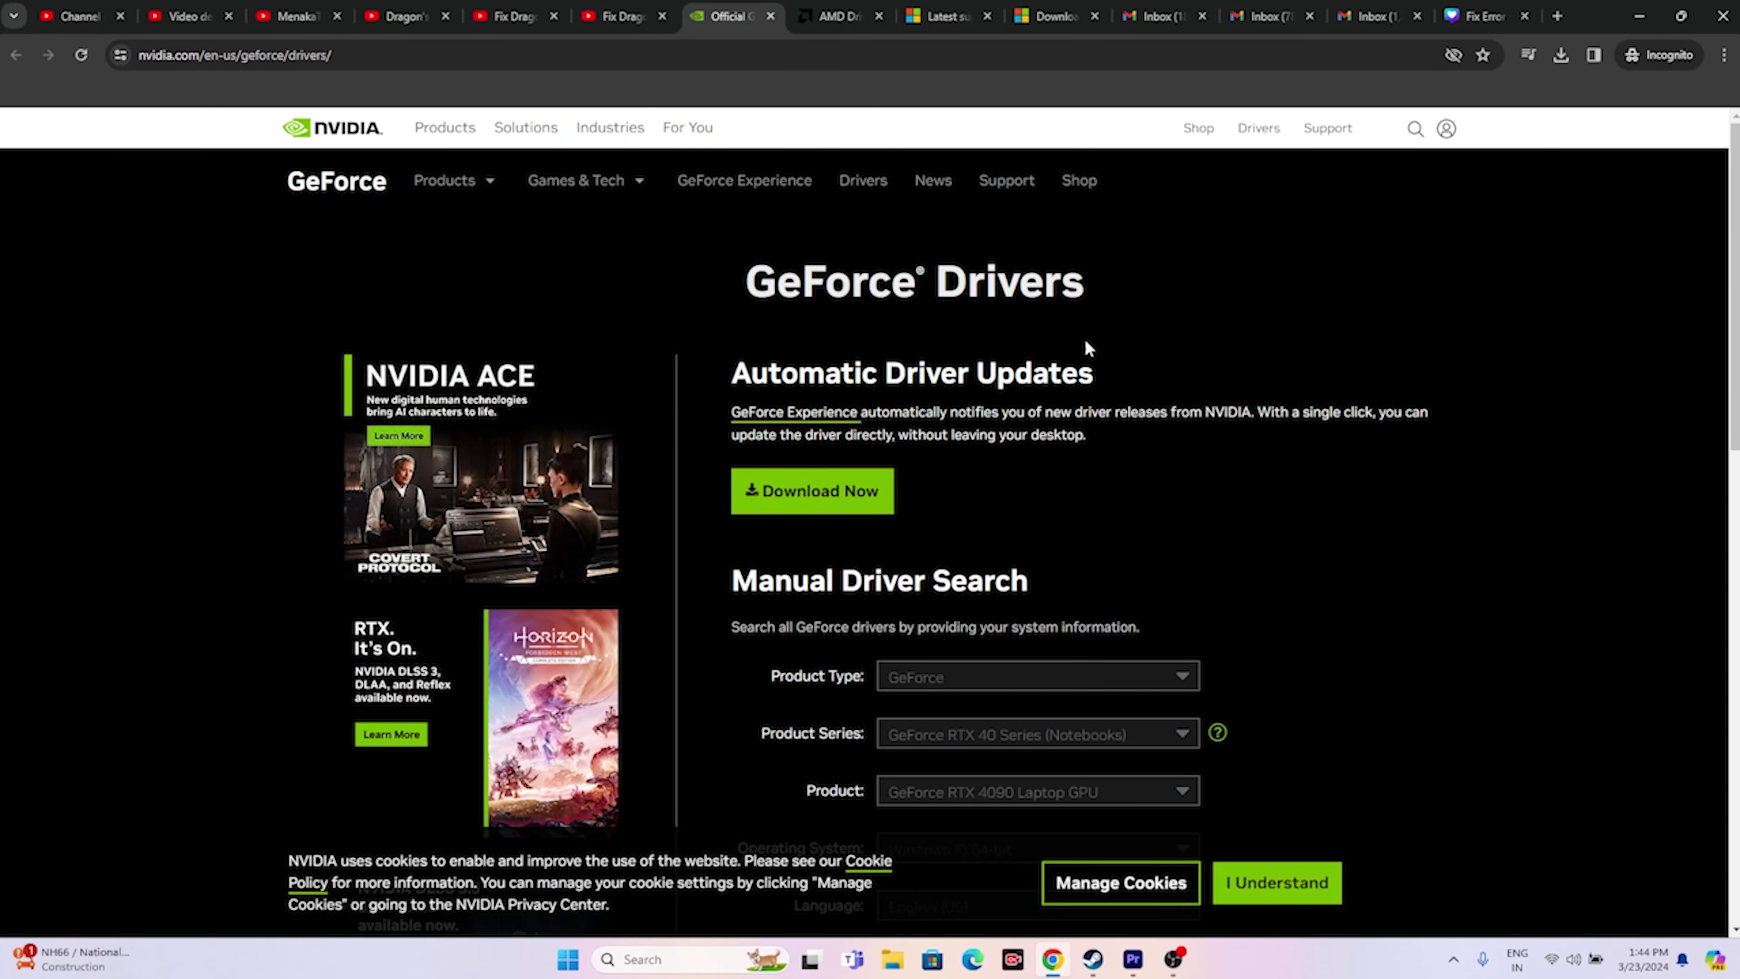
pyautogui.scroll(-2, 1505, 316)
pyautogui.scroll(-2, 1505, 315)
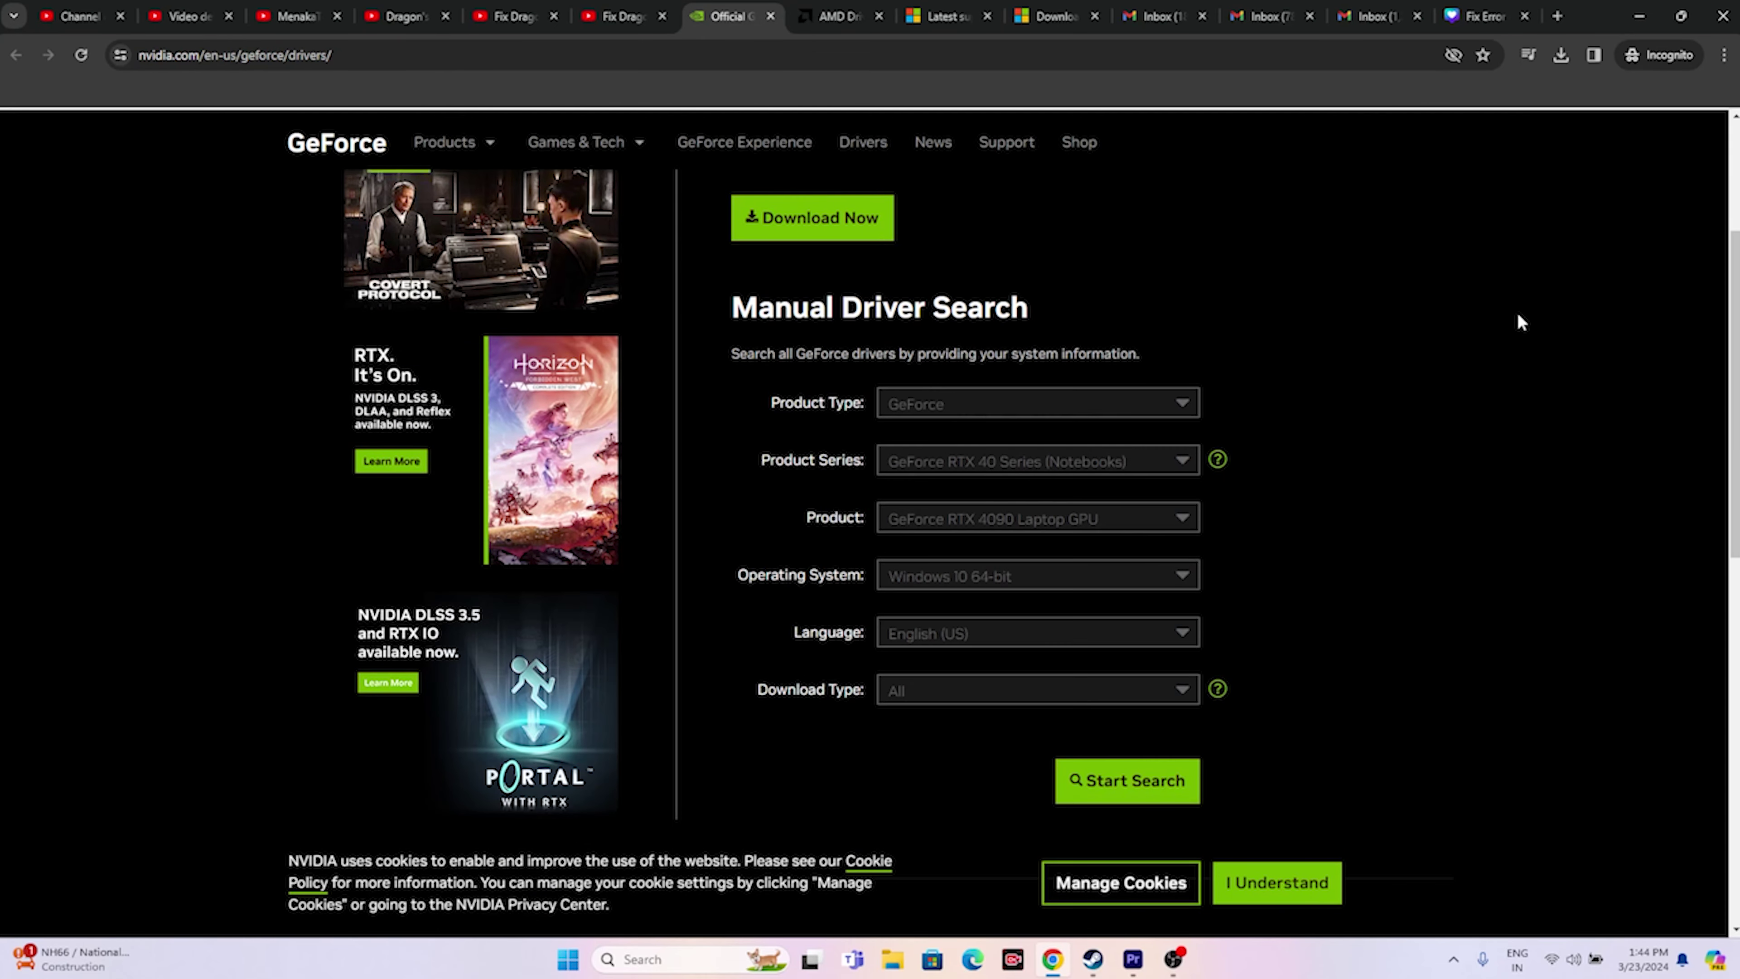
# Review the product type, product series, product, operating system and language fields of the manual driver search.
pyautogui.moveTo(771, 403); pyautogui.dragTo(862, 466)
pyautogui.click(809, 521)
pyautogui.moveTo(809, 521); pyautogui.dragTo(875, 519)
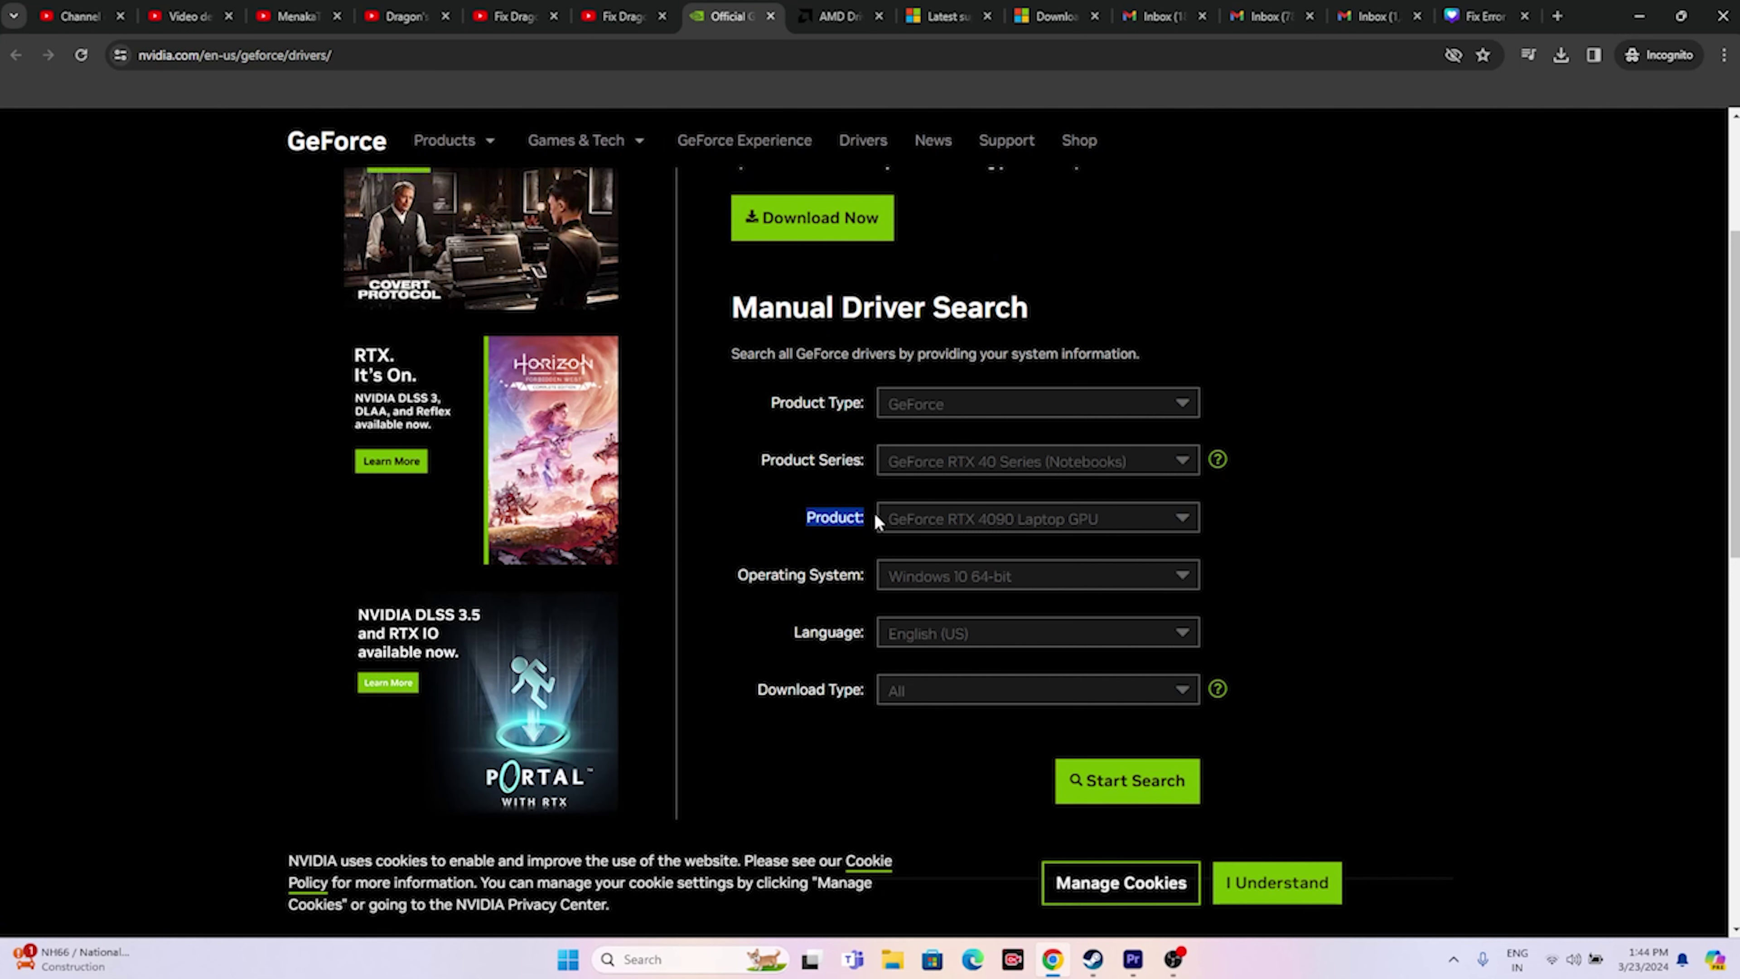
pyautogui.moveTo(738, 575); pyautogui.dragTo(863, 632)
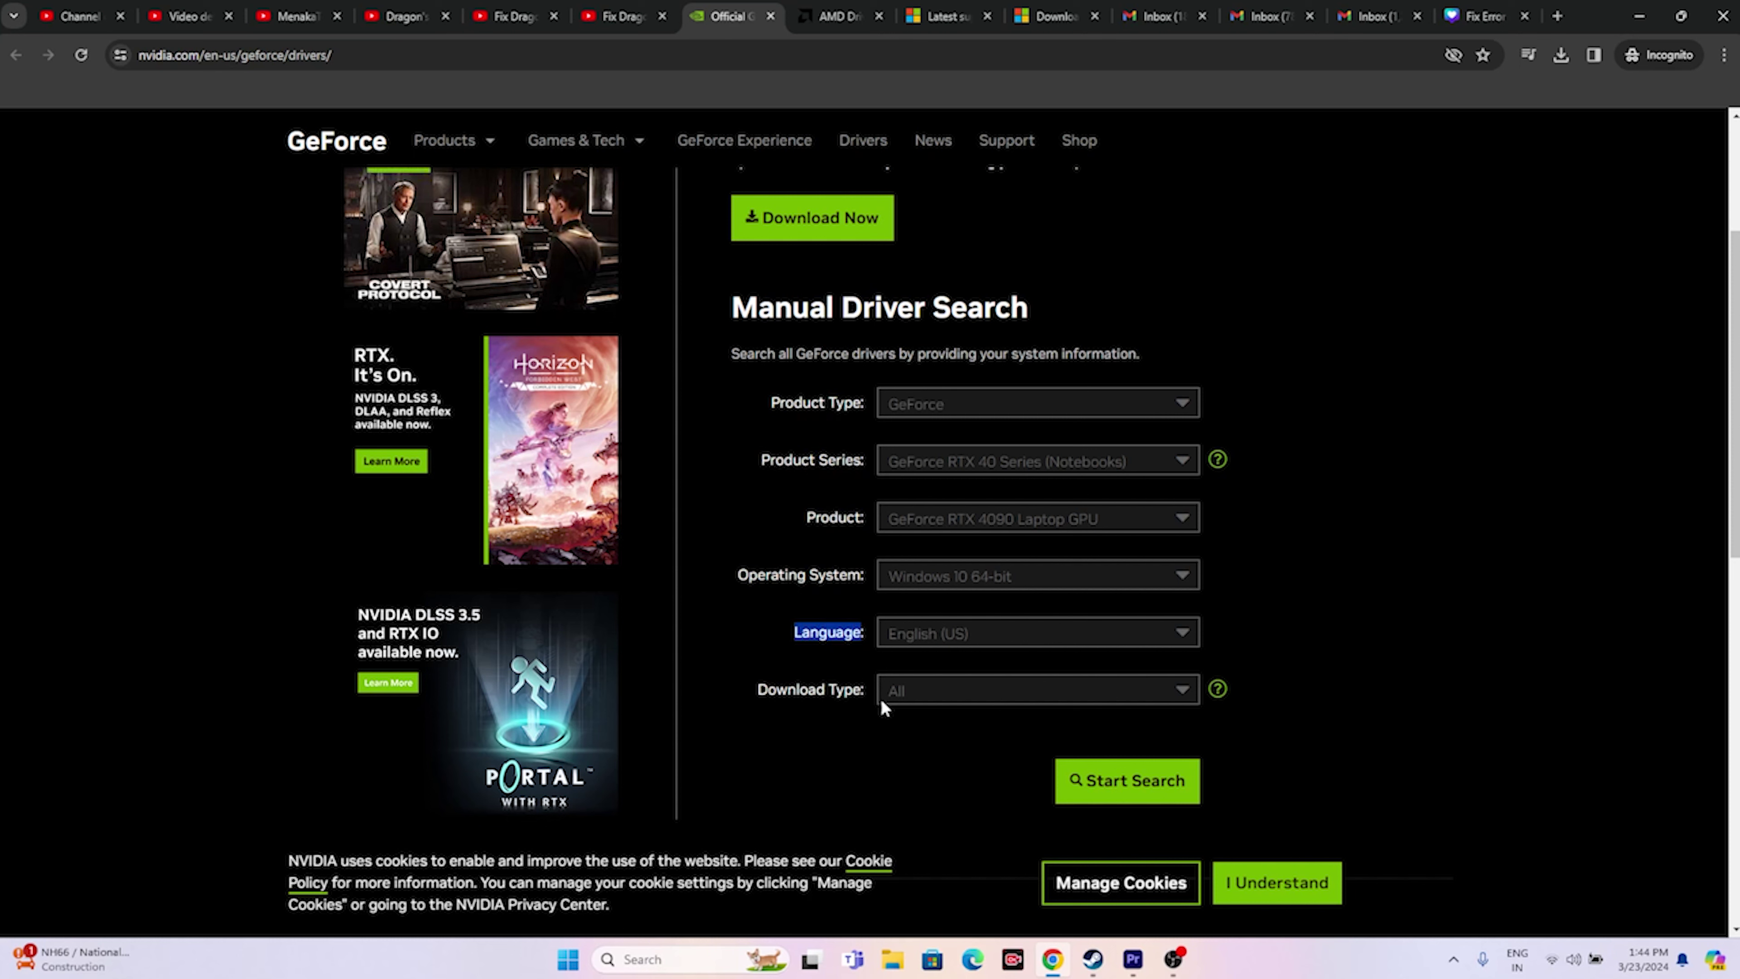
# Choose GeForce, GeForce RTX 40 Series (Notebooks) and GeForce RTX 4090 Laptop GPU as product type, series and product.
pyautogui.click(932, 412)
pyautogui.click(954, 439)
pyautogui.click(953, 460)
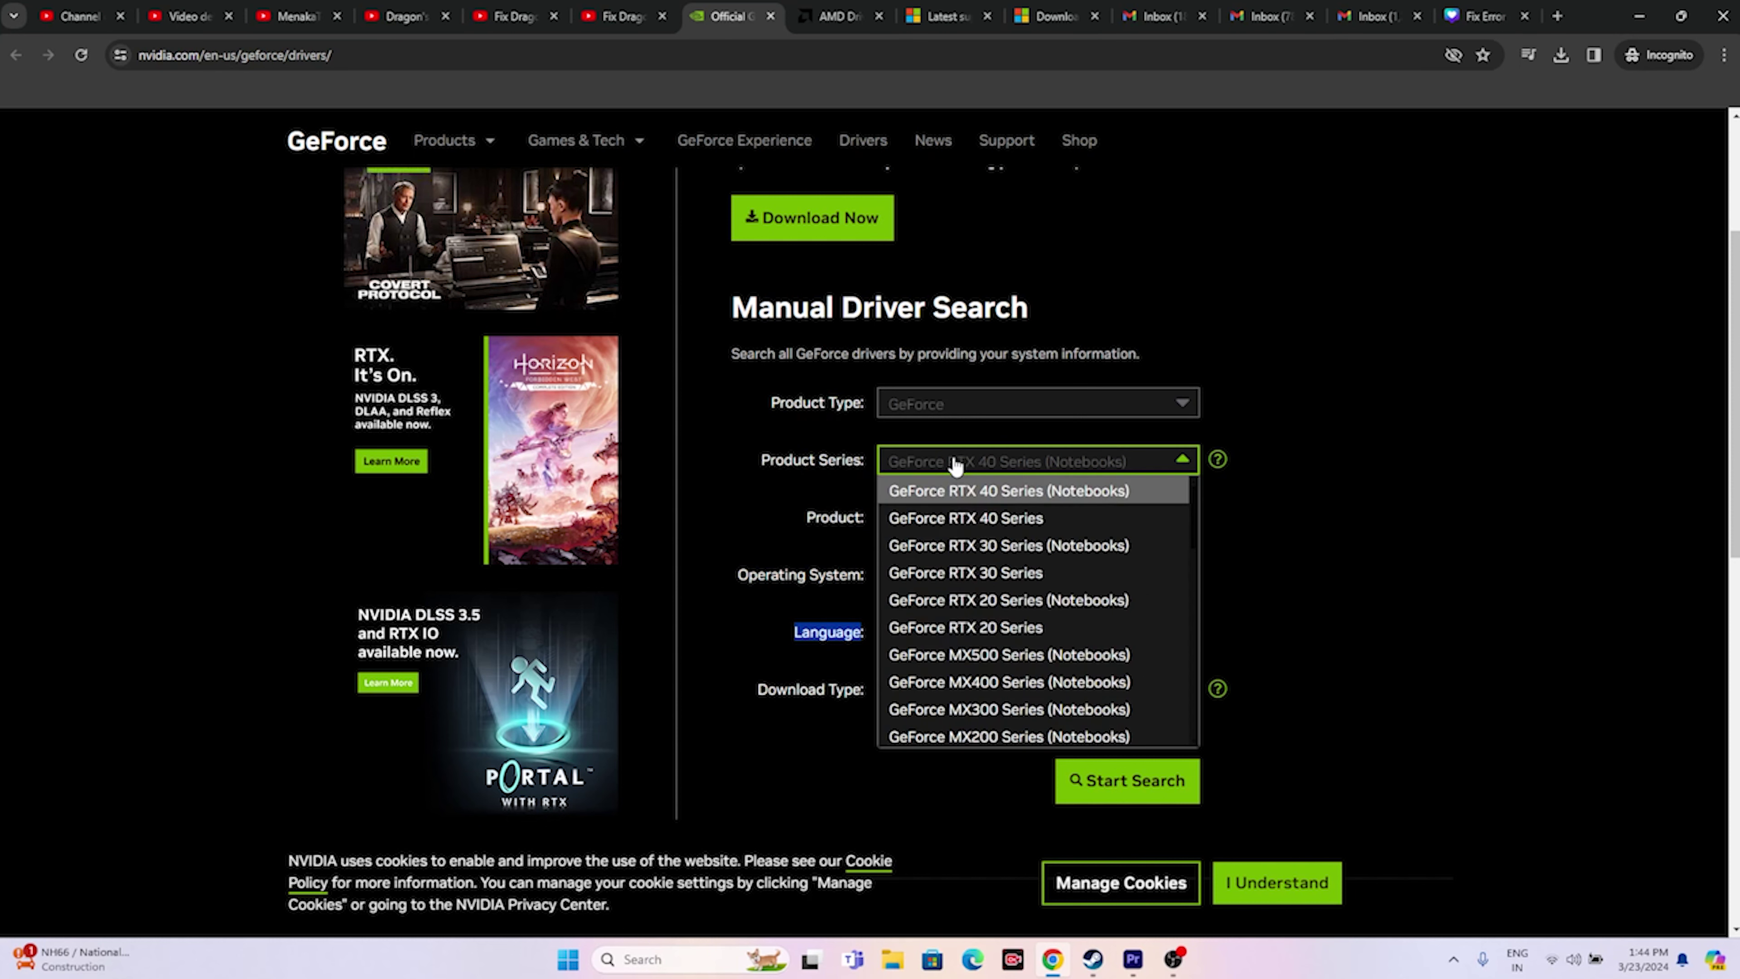
pyautogui.click(971, 491)
pyautogui.click(976, 522)
pyautogui.click(977, 547)
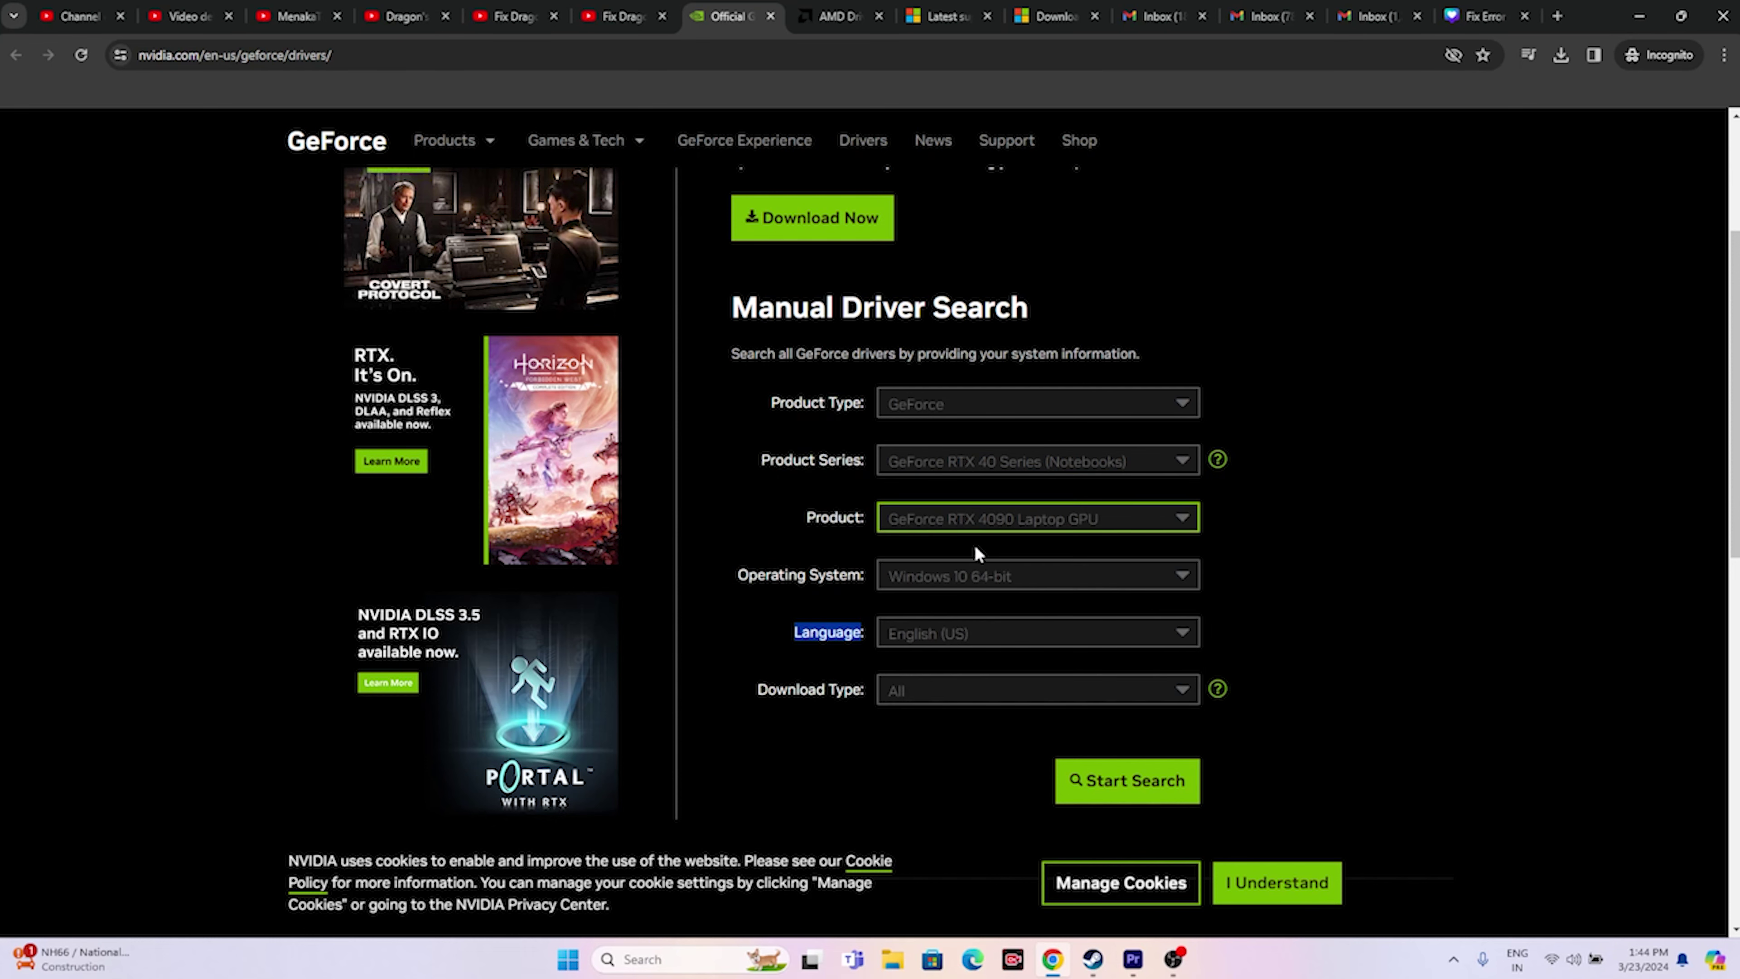
# Set the operating system to Windows 11 in the manual driver search and start the search.
pyautogui.click(978, 574)
pyautogui.click(963, 631)
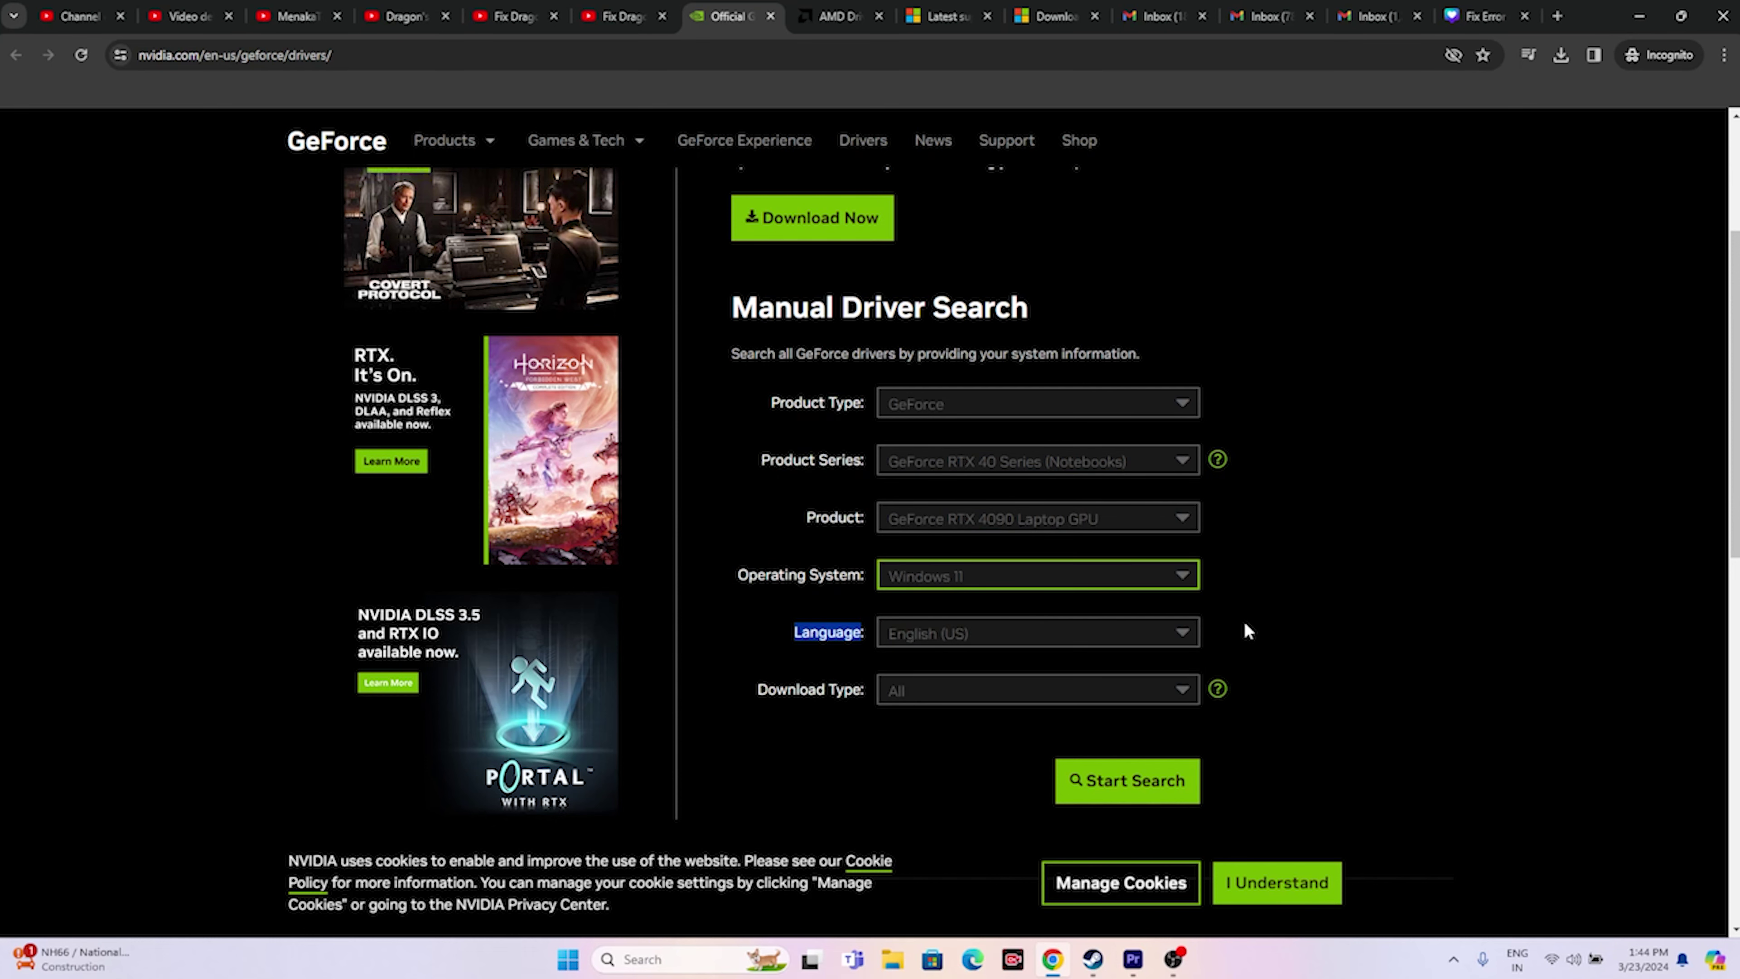
pyautogui.scroll(-3, 1246, 624)
pyautogui.click(1117, 595)
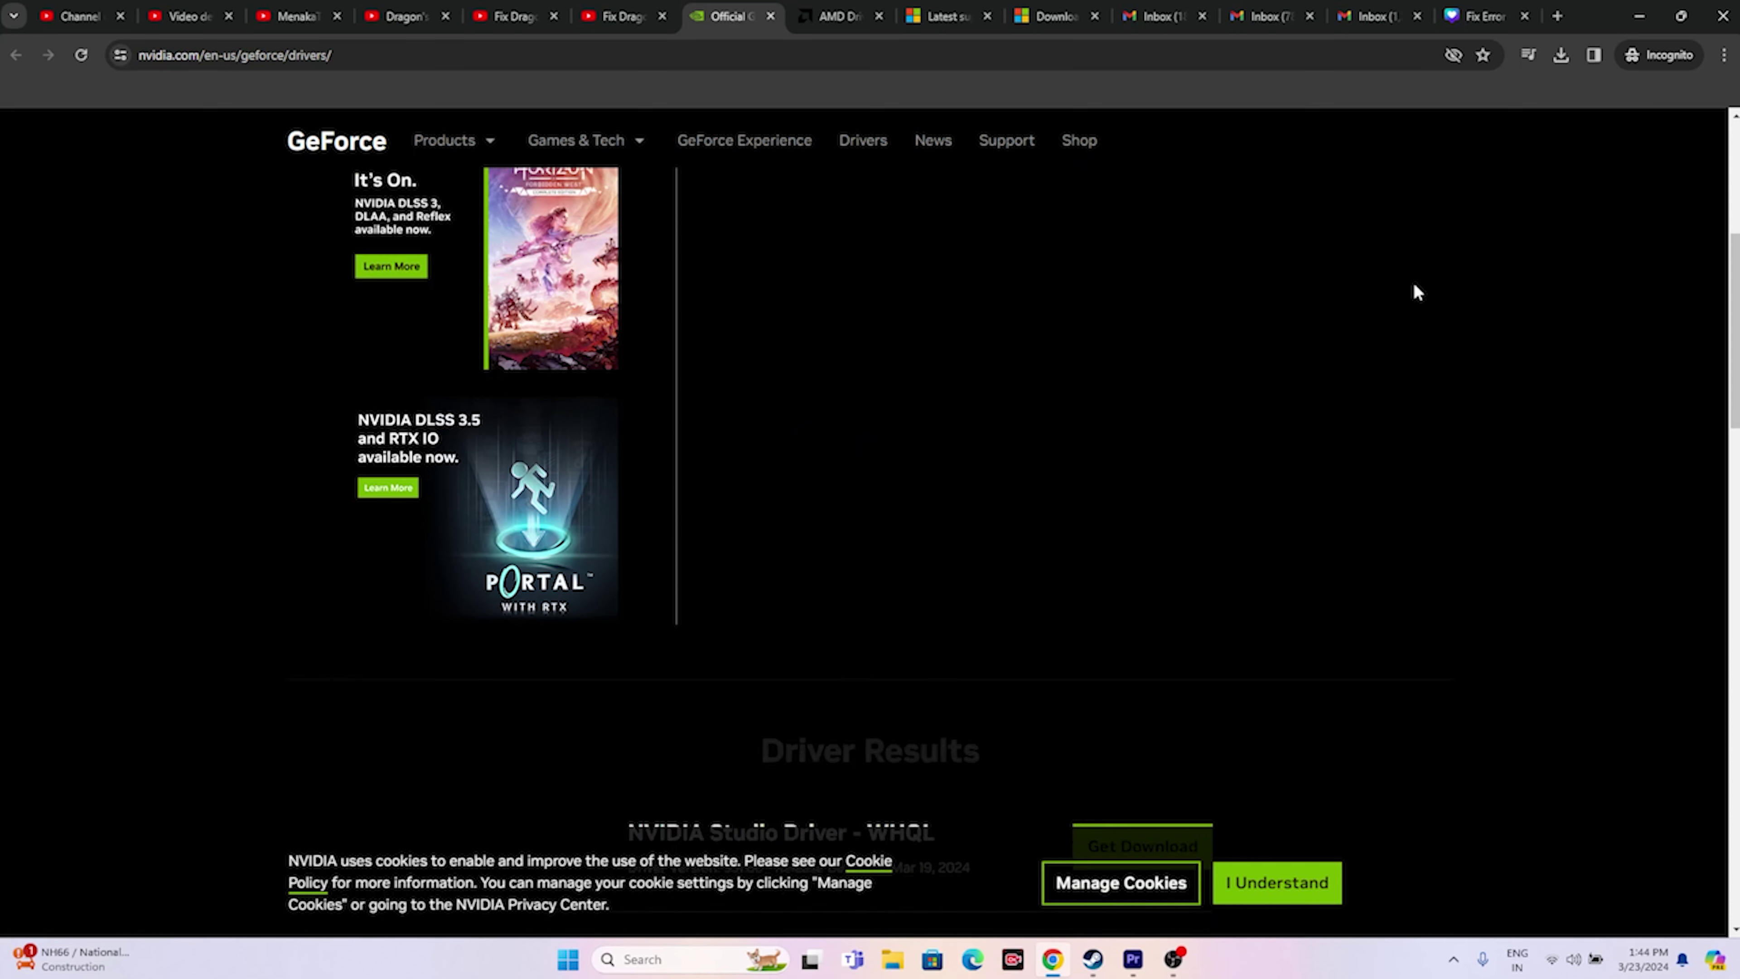
# Review the driver results, checking the version and release date of the first NVIDIA Studio Driver entry.
pyautogui.moveTo(656, 422); pyautogui.dragTo(1456, 524)
pyautogui.click(1438, 527)
pyautogui.moveTo(724, 466); pyautogui.dragTo(762, 468)
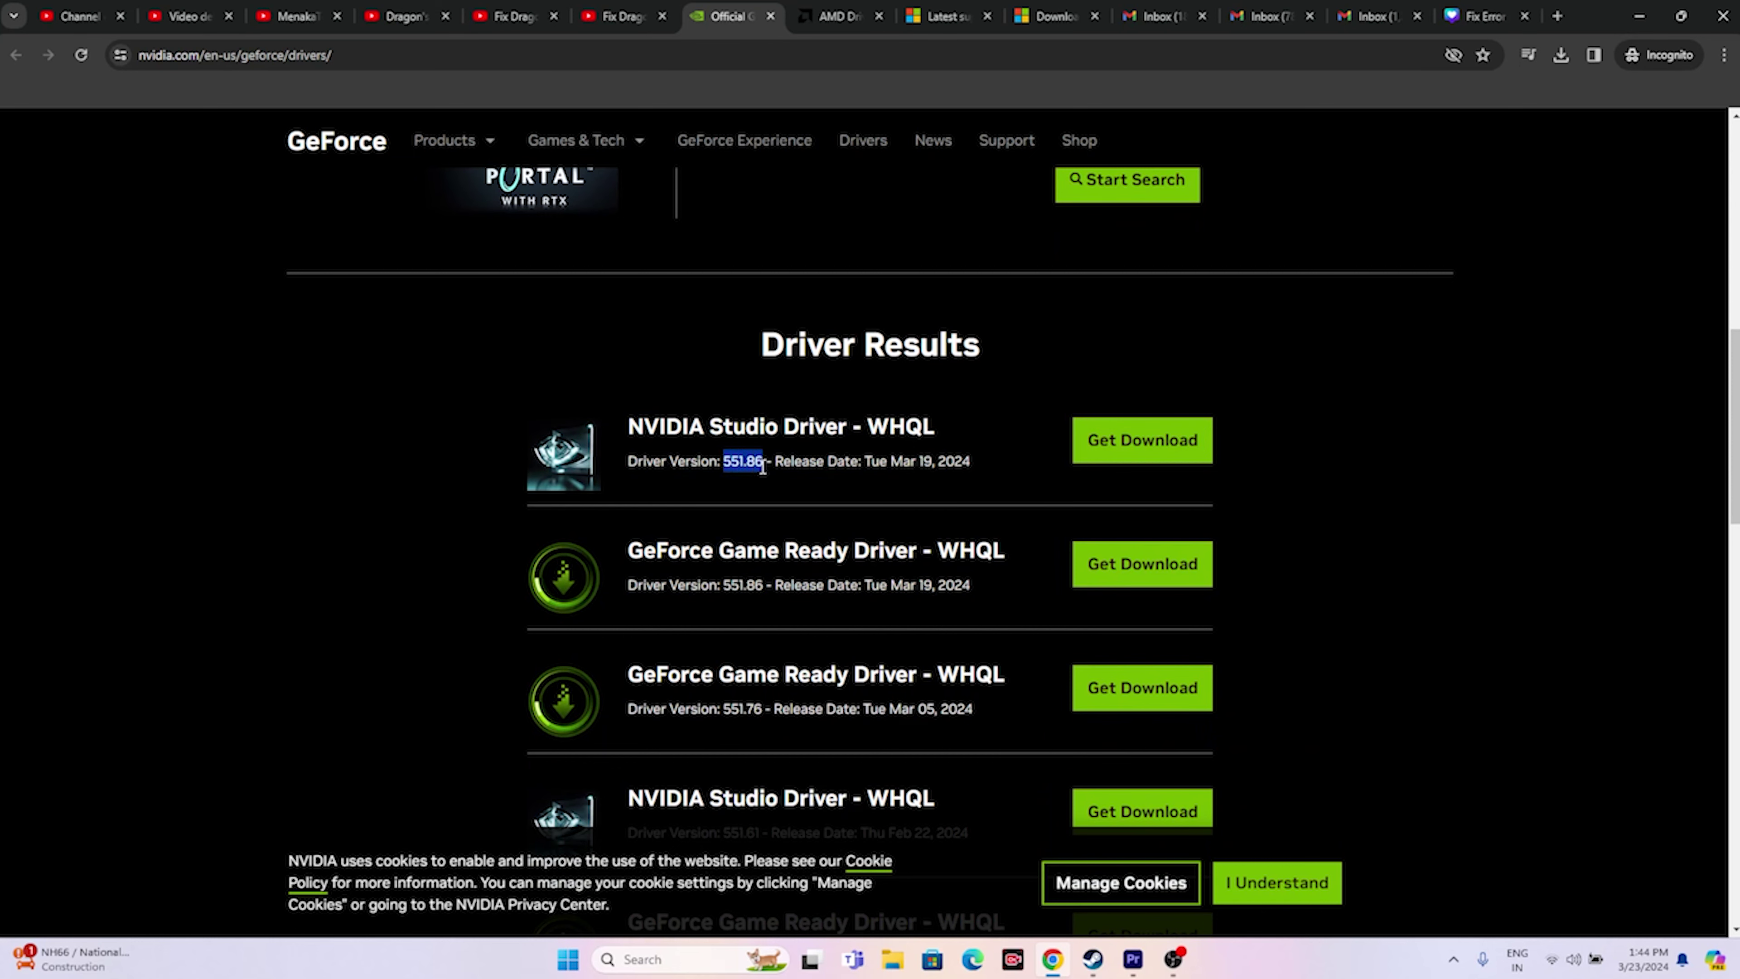
pyautogui.click(902, 467)
pyautogui.moveTo(915, 467); pyautogui.dragTo(970, 460)
pyautogui.tripleClick(971, 460)
pyautogui.click(1480, 472)
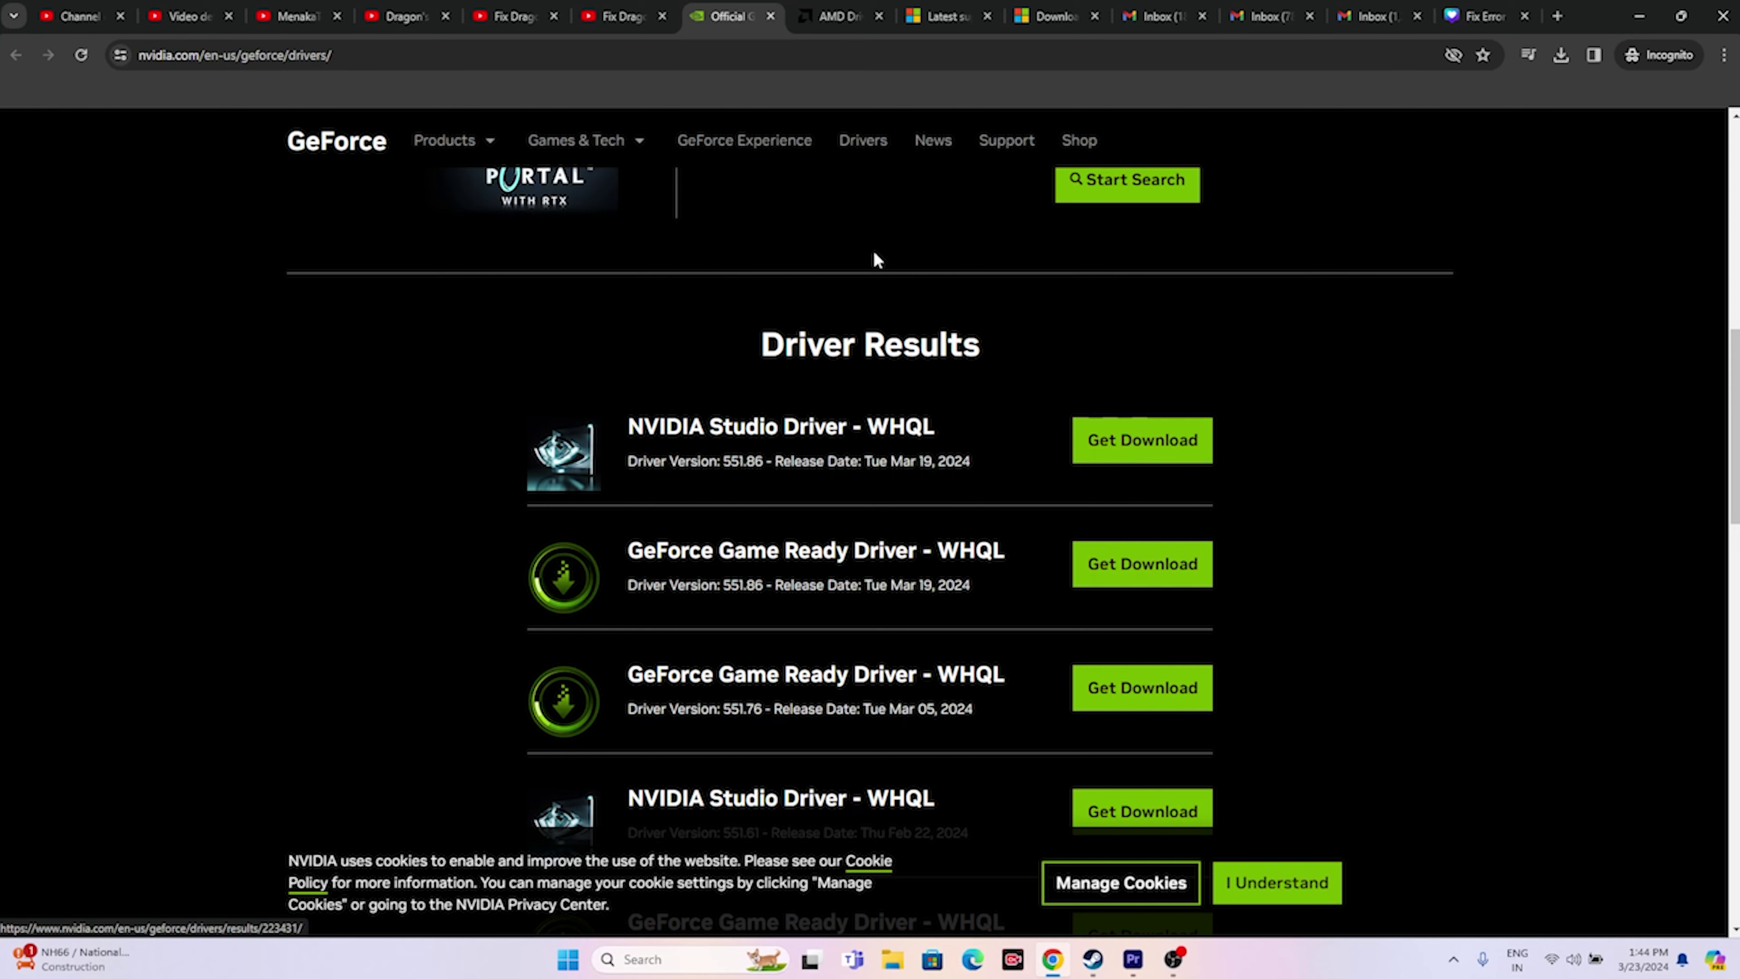
# On AMD's driver support page, select Graphics, AMD Radeon RX 7000S Series and AMD Radeon RX 7600S, and submit the selection.
pyautogui.click(833, 17)
pyautogui.scroll(-5, 498, 412)
pyautogui.click(411, 342)
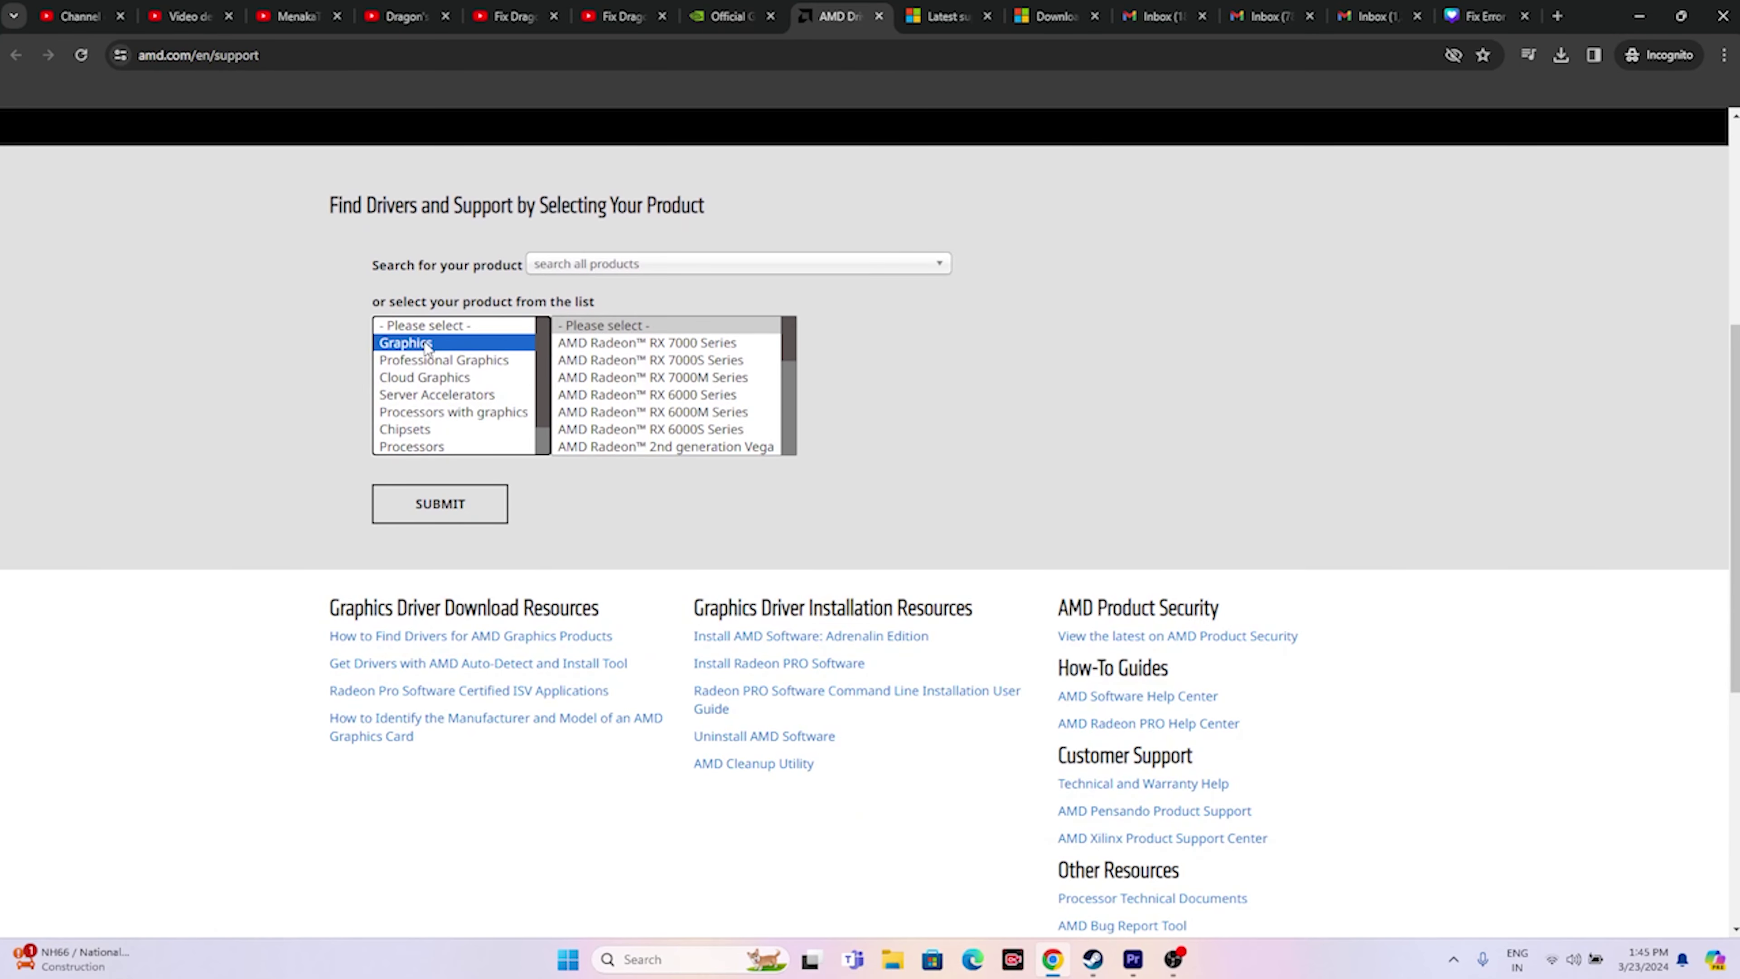
pyautogui.click(651, 359)
pyautogui.click(897, 342)
pyautogui.click(1092, 359)
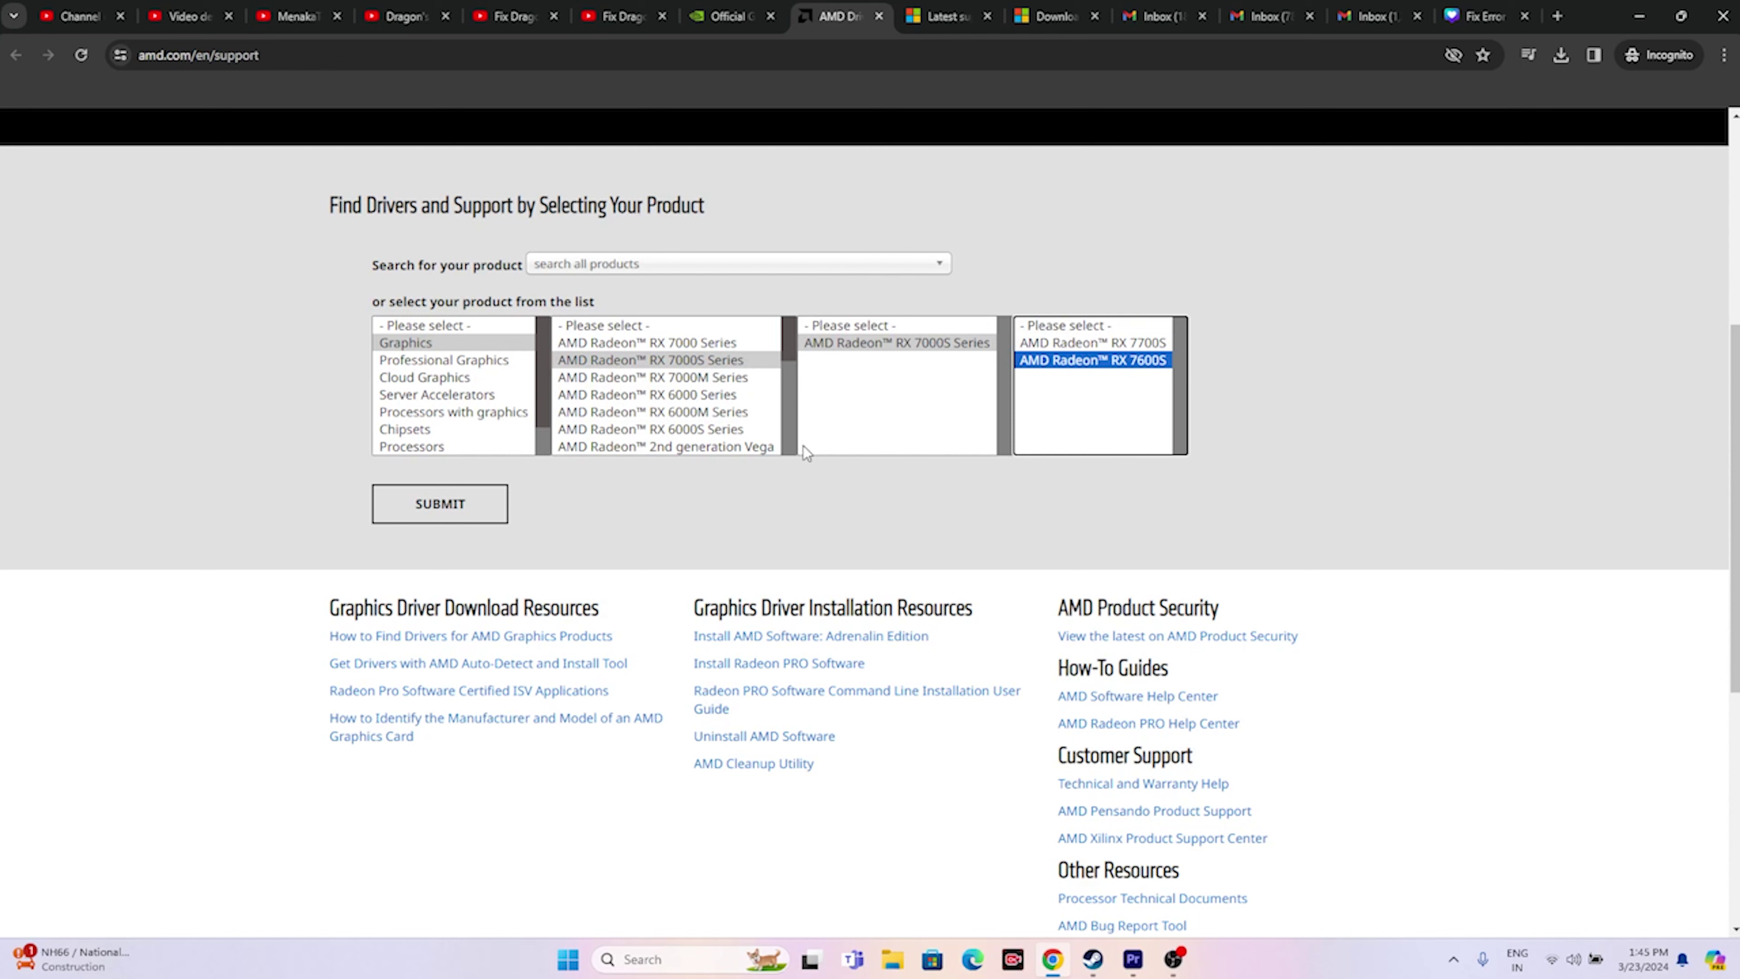
pyautogui.click(490, 518)
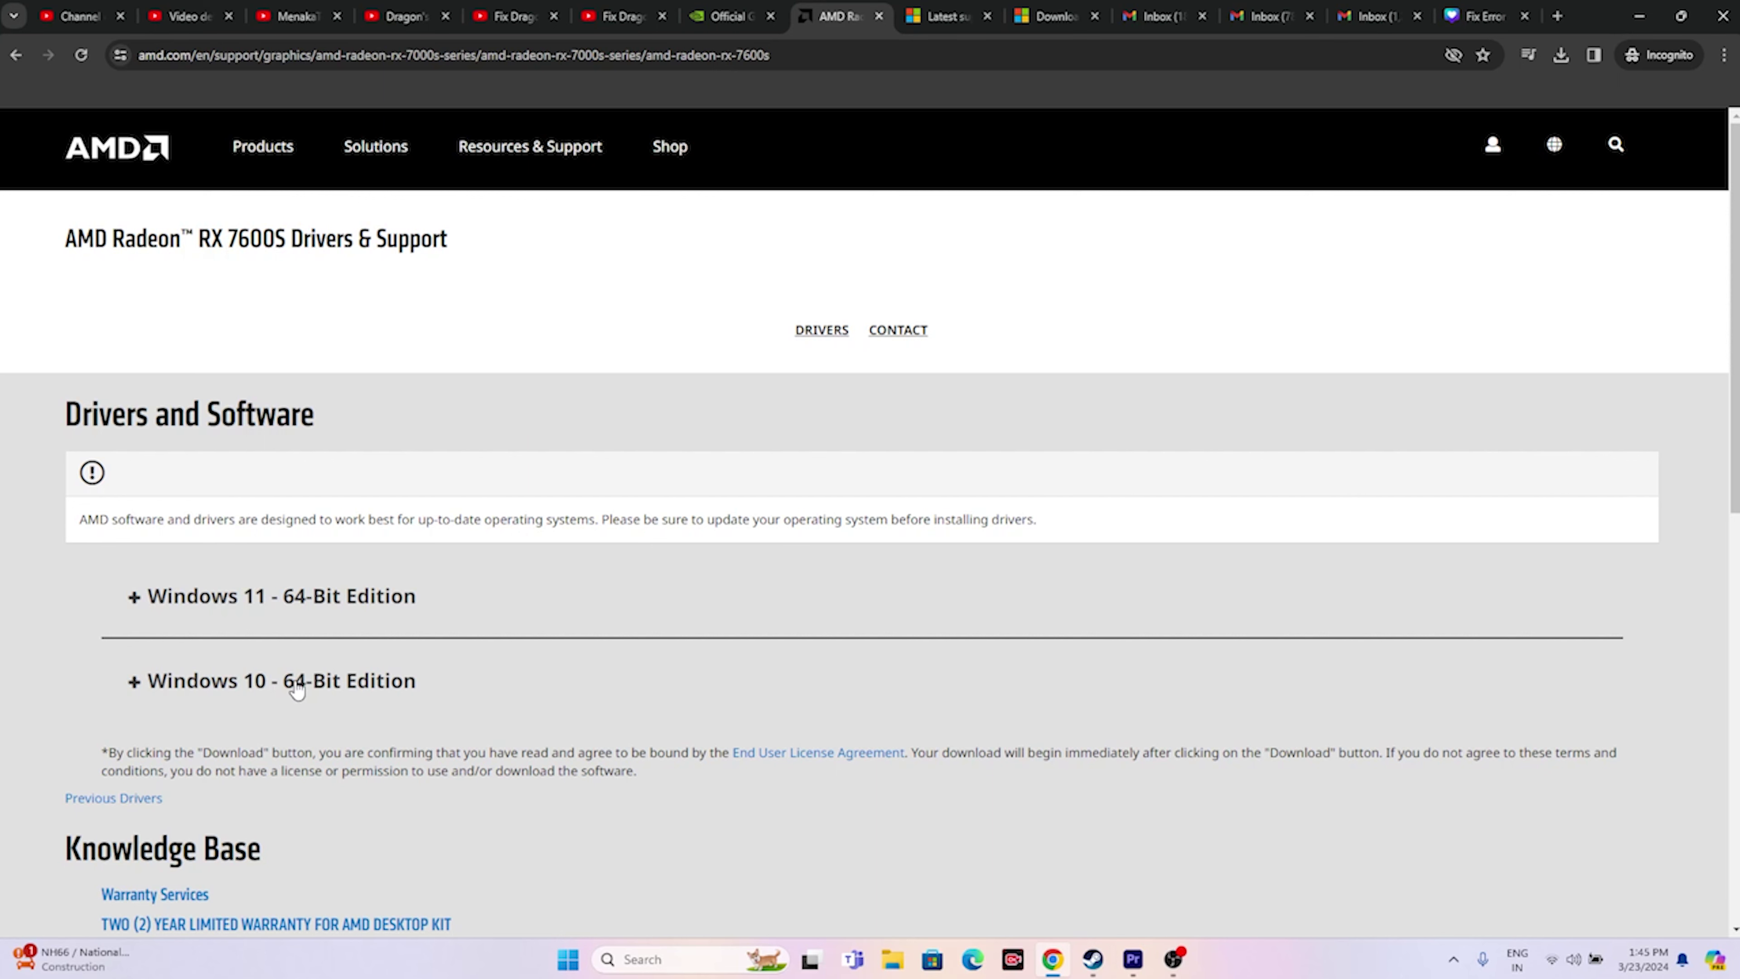
# Look up the X64 package in the latest version table on the Microsoft Visual C++ Redistributable downloads page.
pyautogui.click(949, 16)
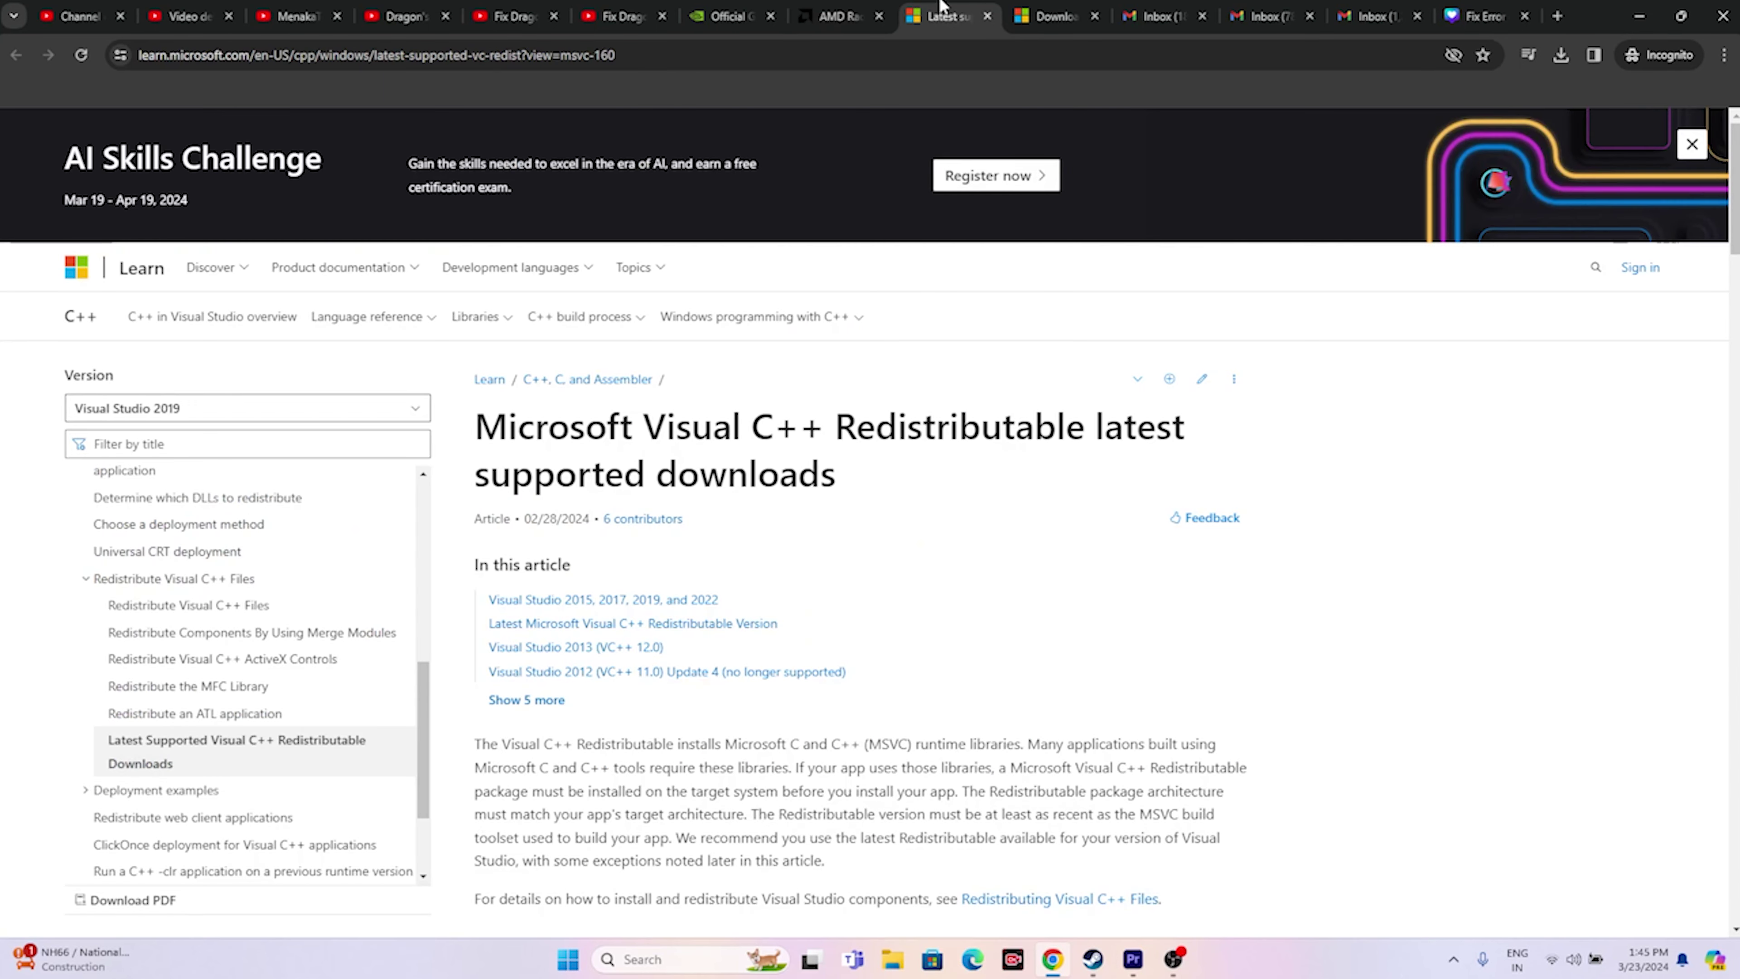
pyautogui.moveTo(837, 474); pyautogui.dragTo(478, 447)
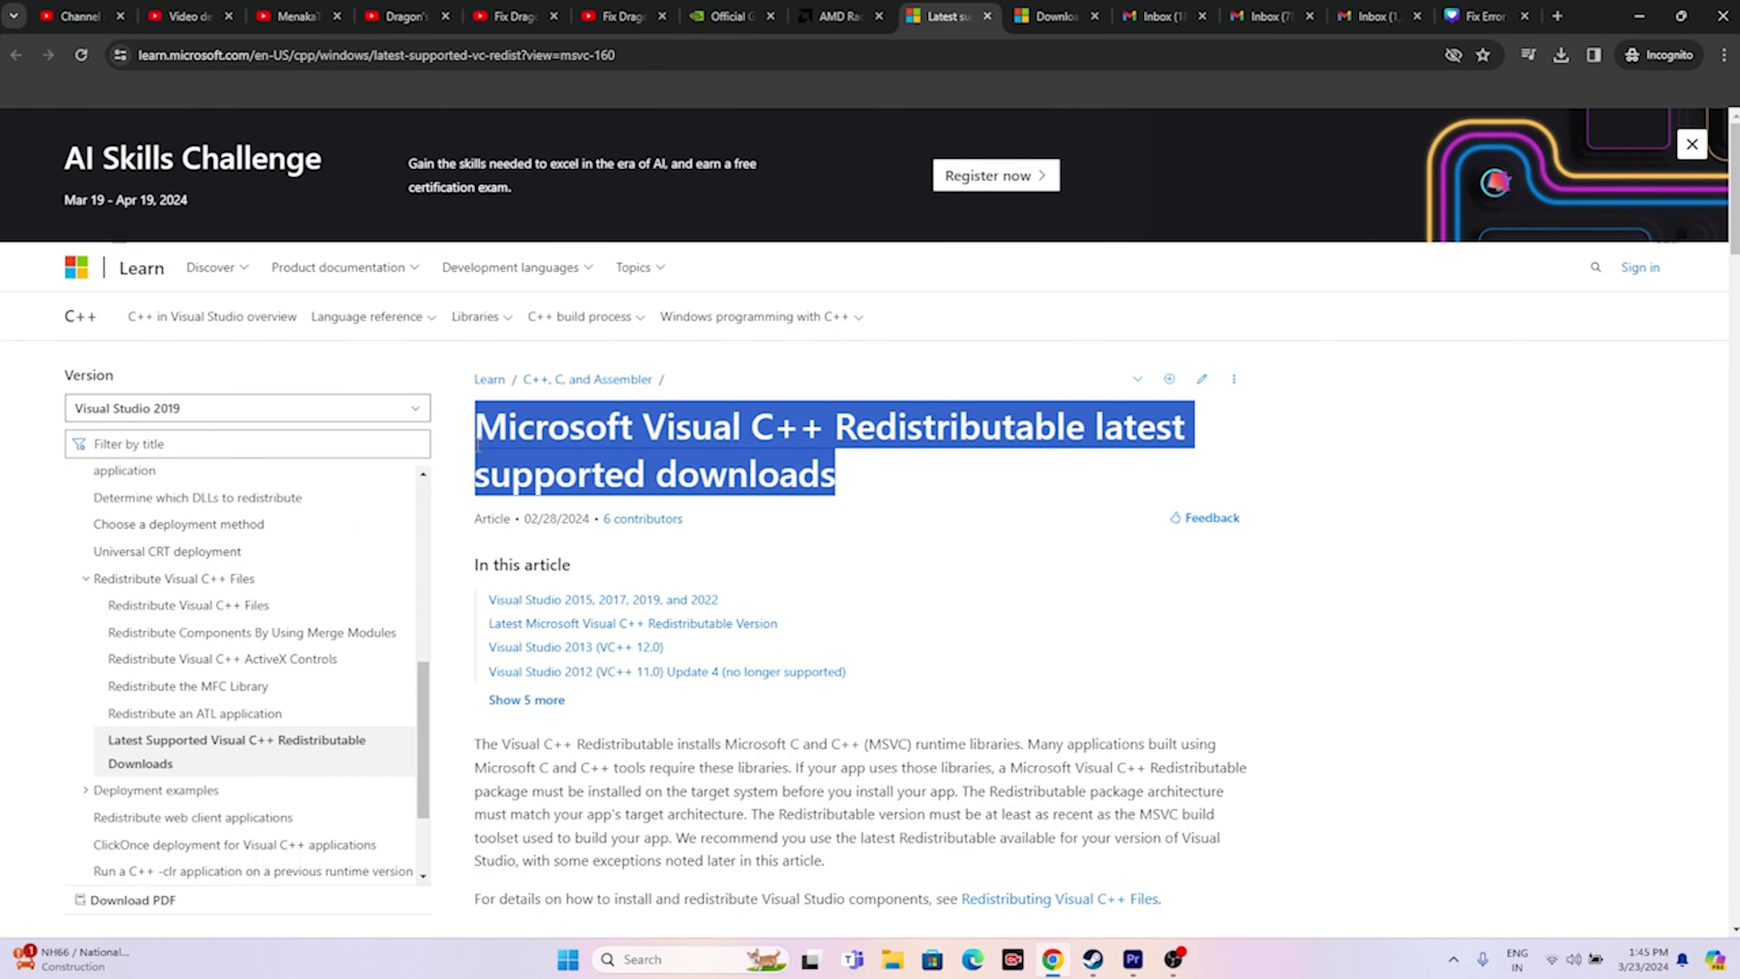
pyautogui.scroll(-3, 911, 360)
pyautogui.click(924, 298)
pyautogui.scroll(-10, 924, 299)
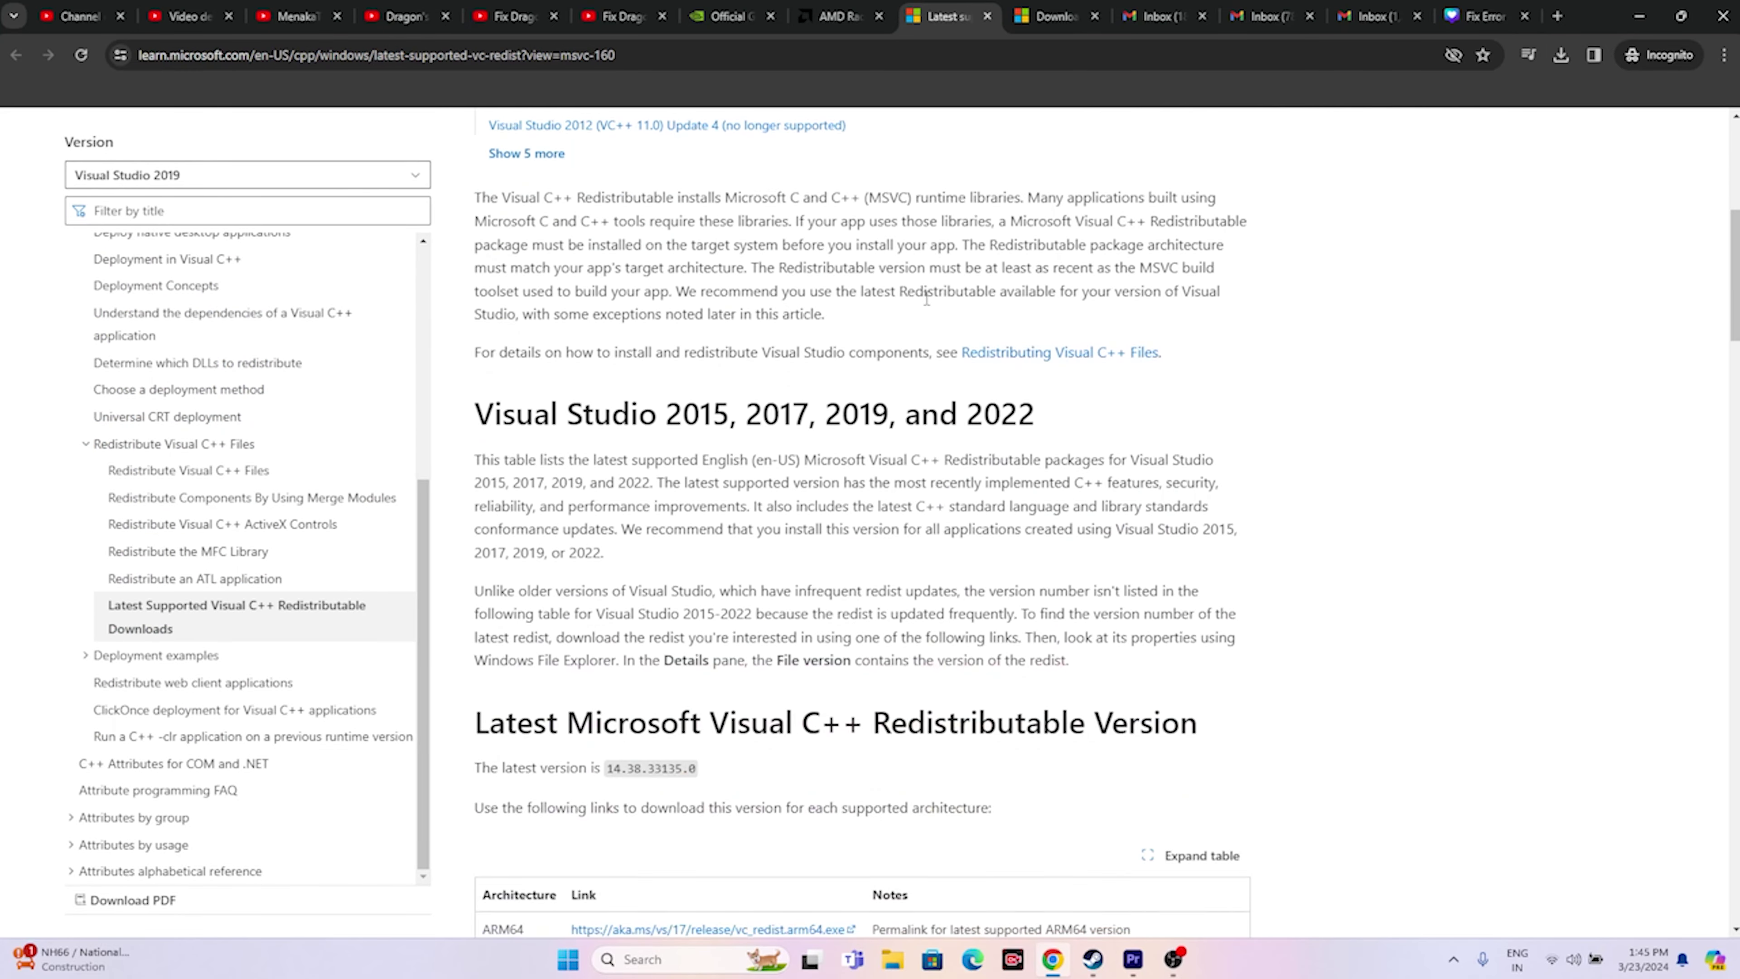
pyautogui.moveTo(483, 543); pyautogui.dragTo(514, 549)
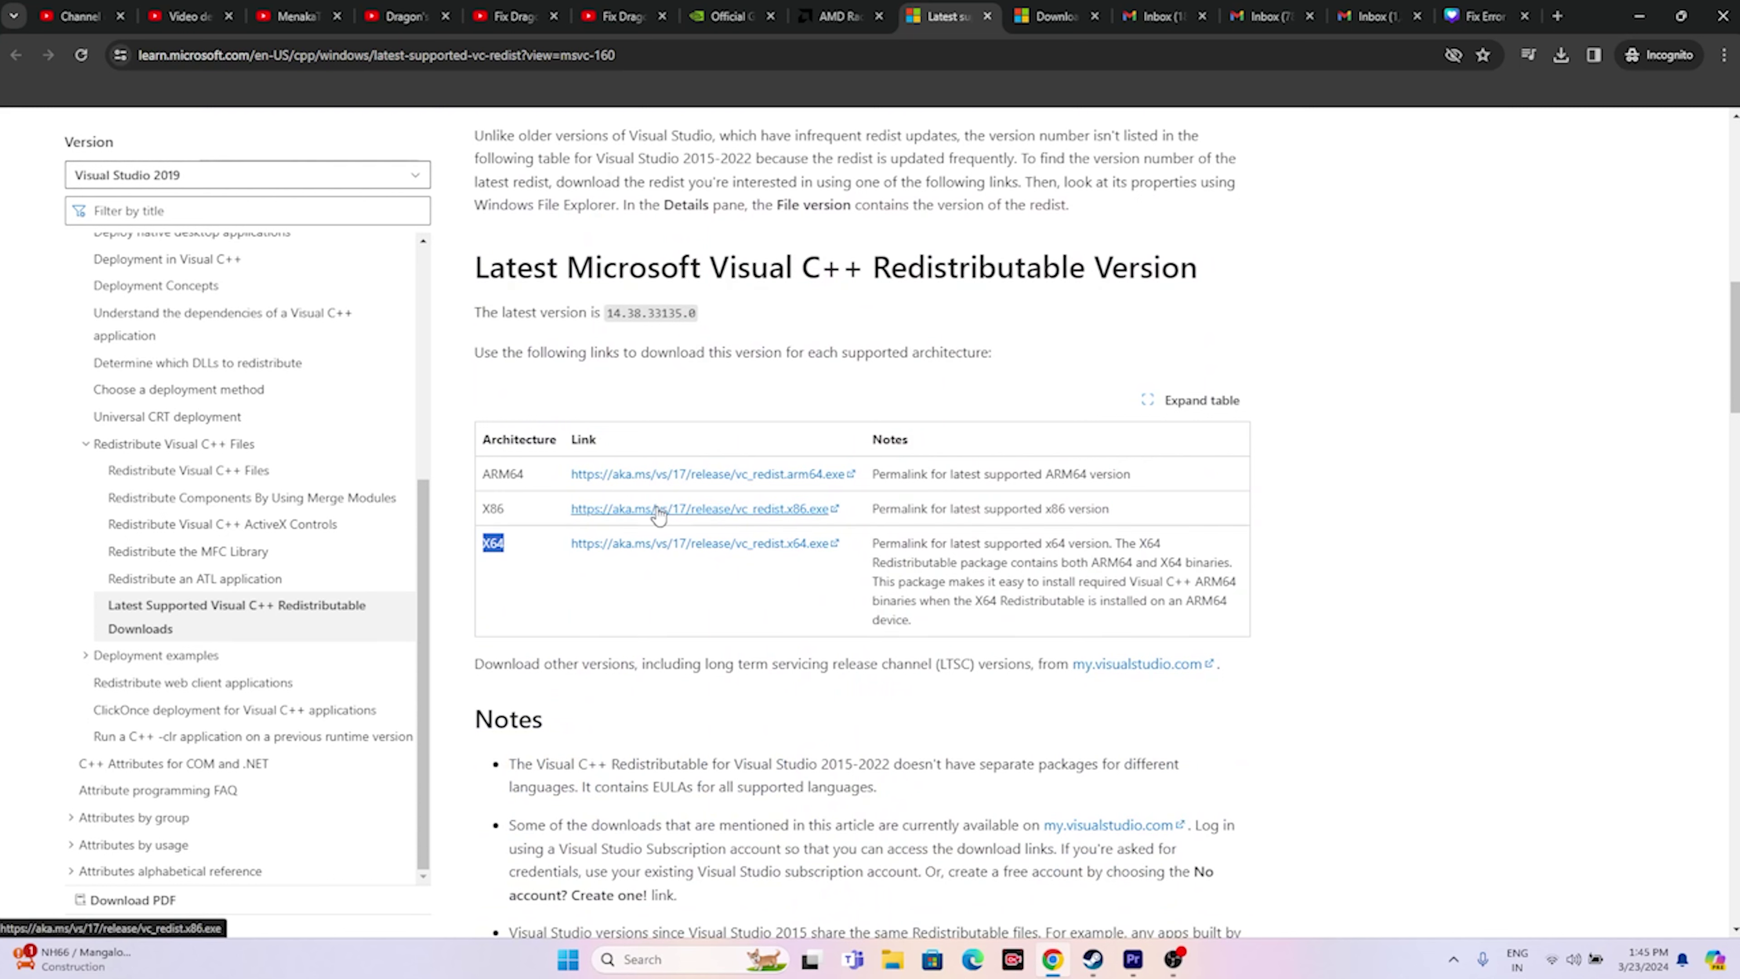
# Check the PC's system type on the System About page of Windows Settings, and close Settings.
pyautogui.click(1638, 15)
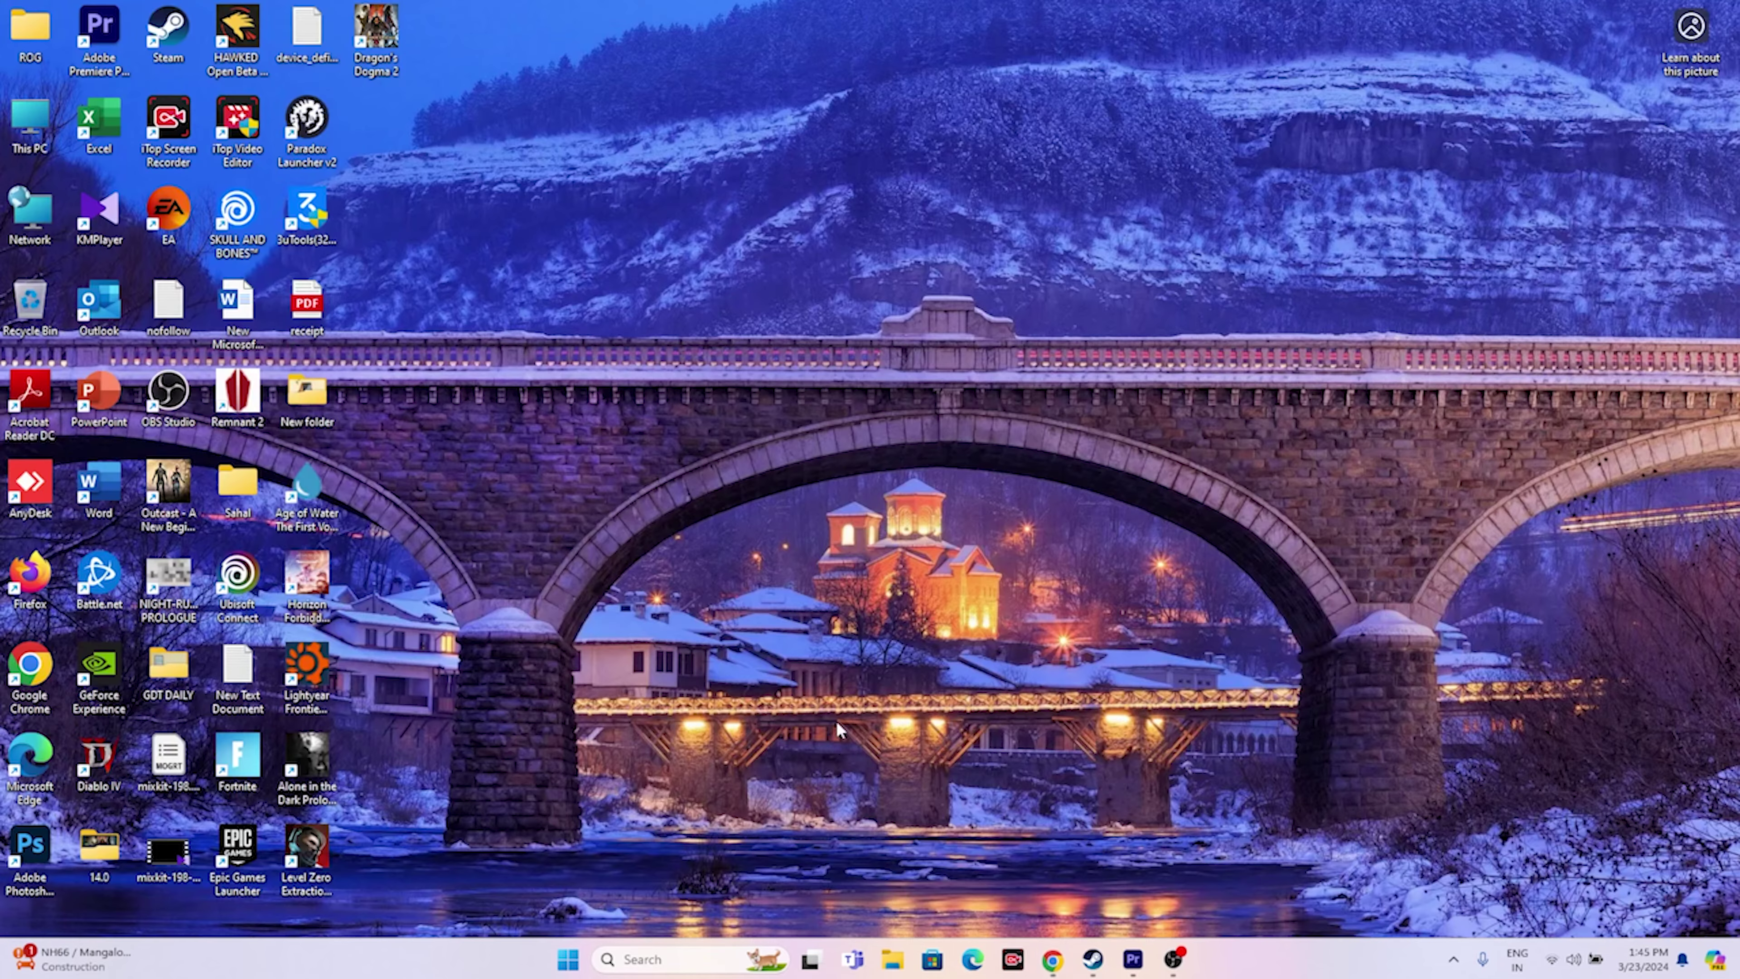
pyautogui.click(702, 953)
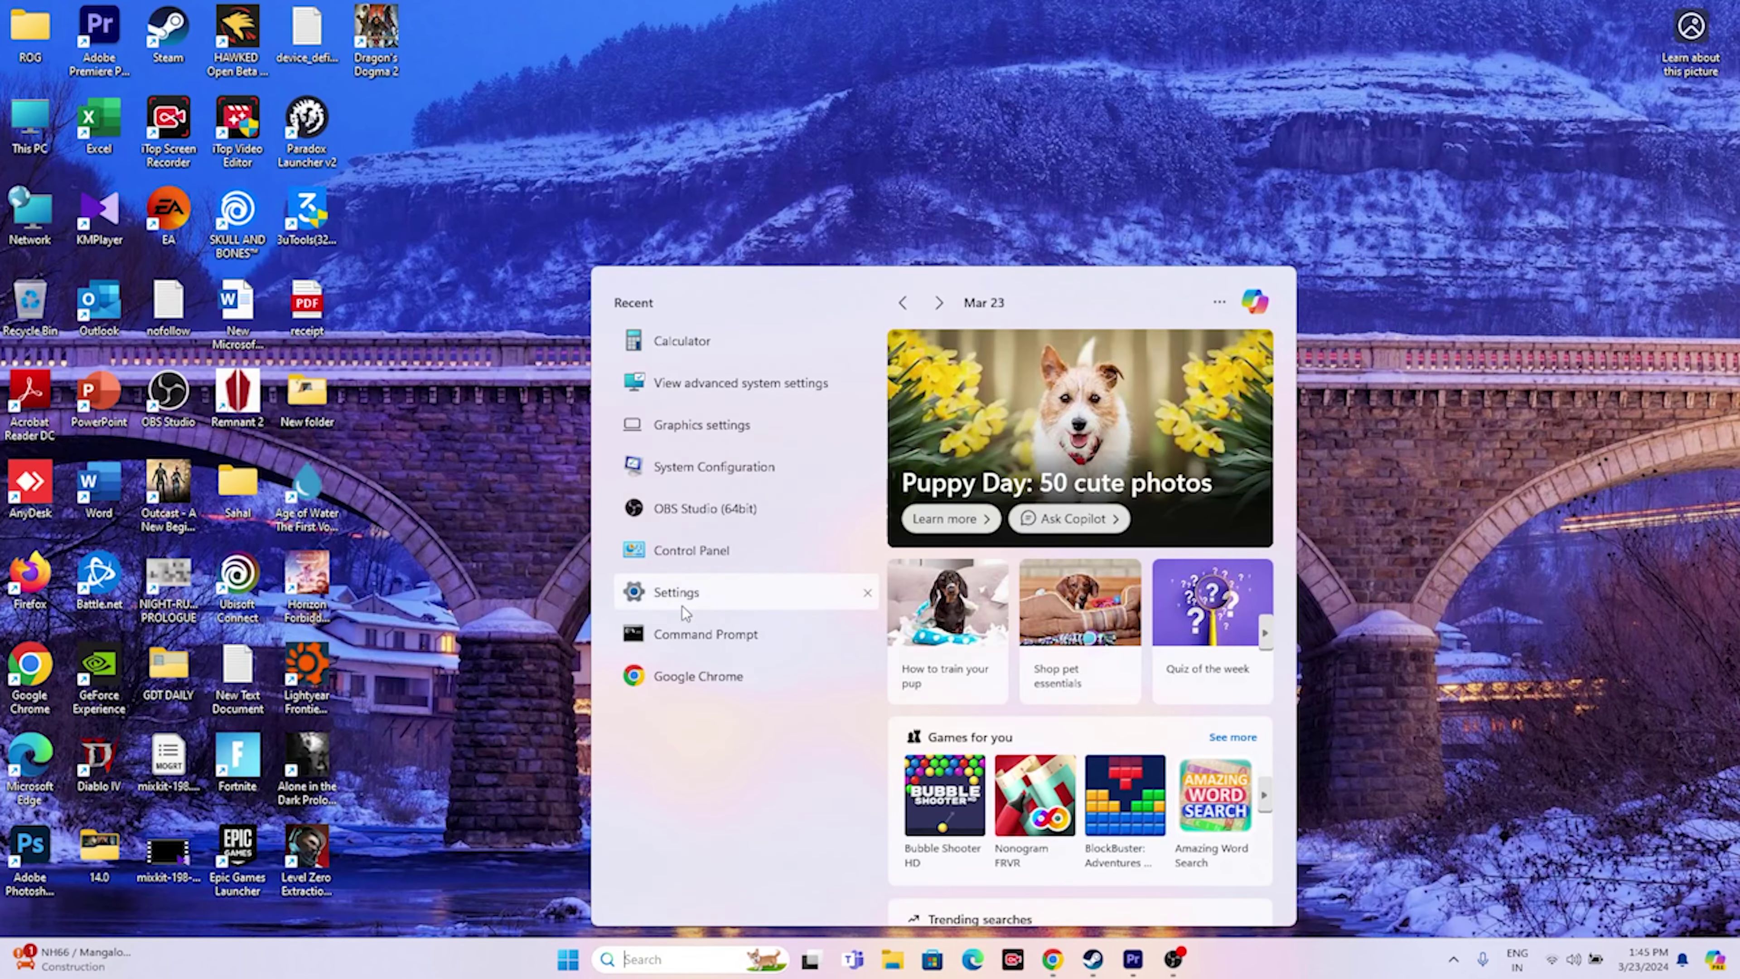
pyautogui.click(682, 606)
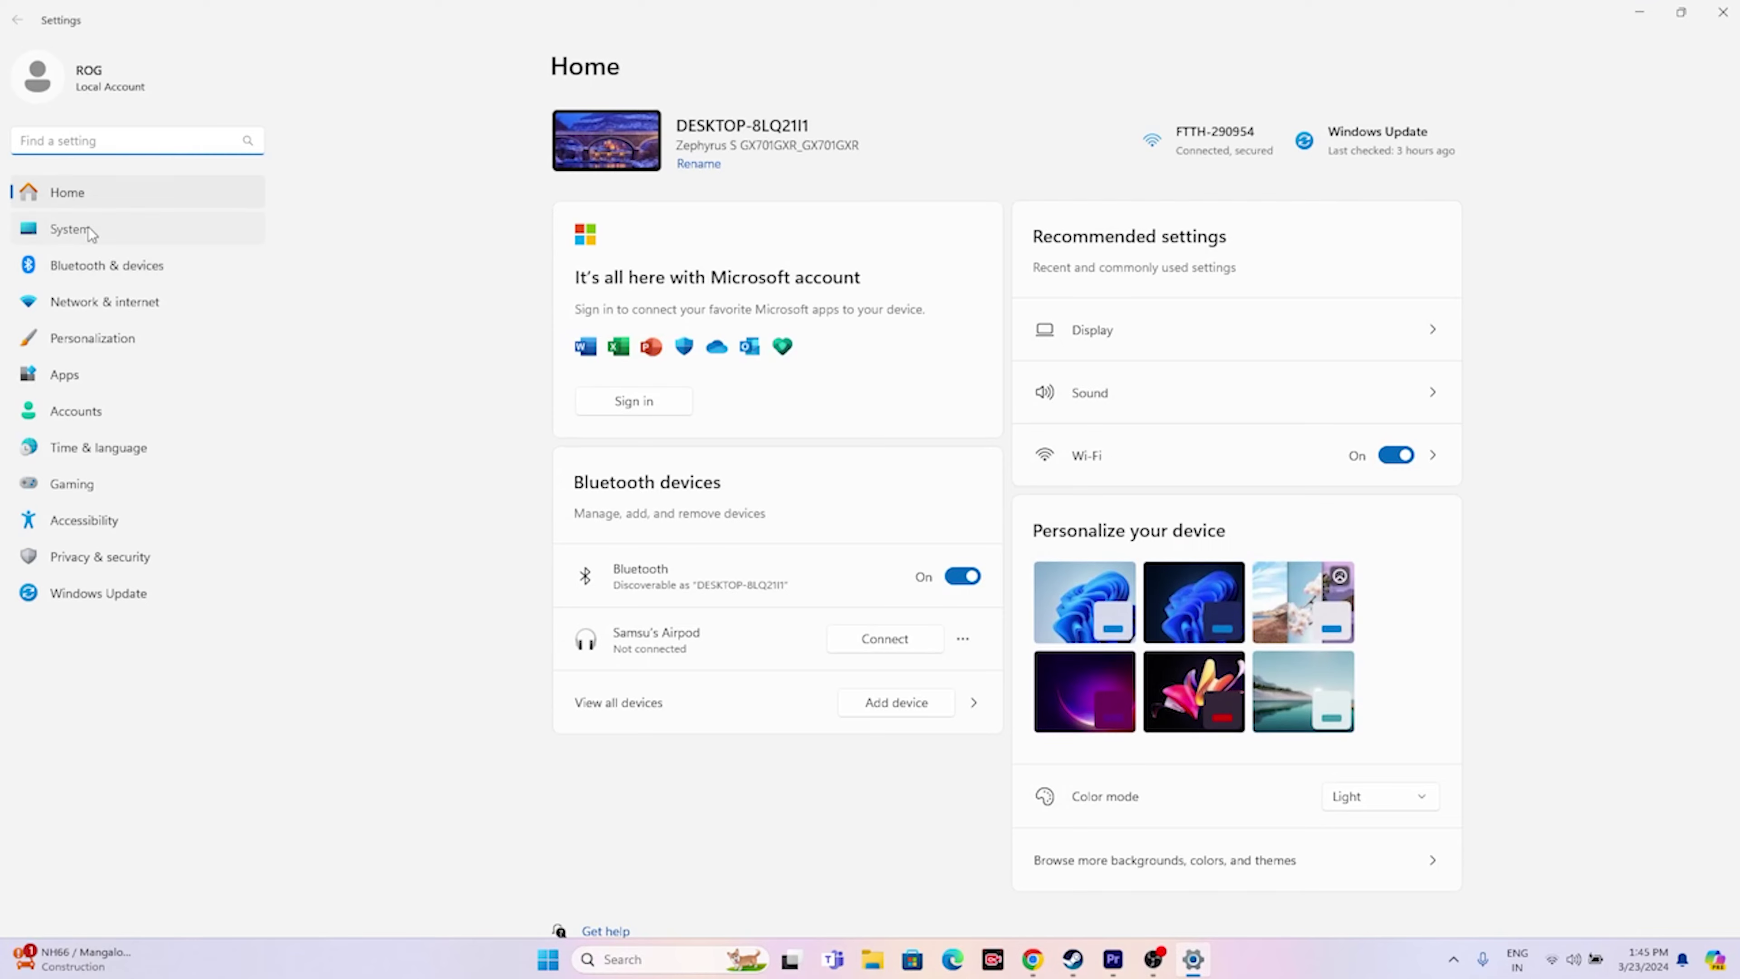
pyautogui.click(88, 228)
pyautogui.scroll(-5, 859, 585)
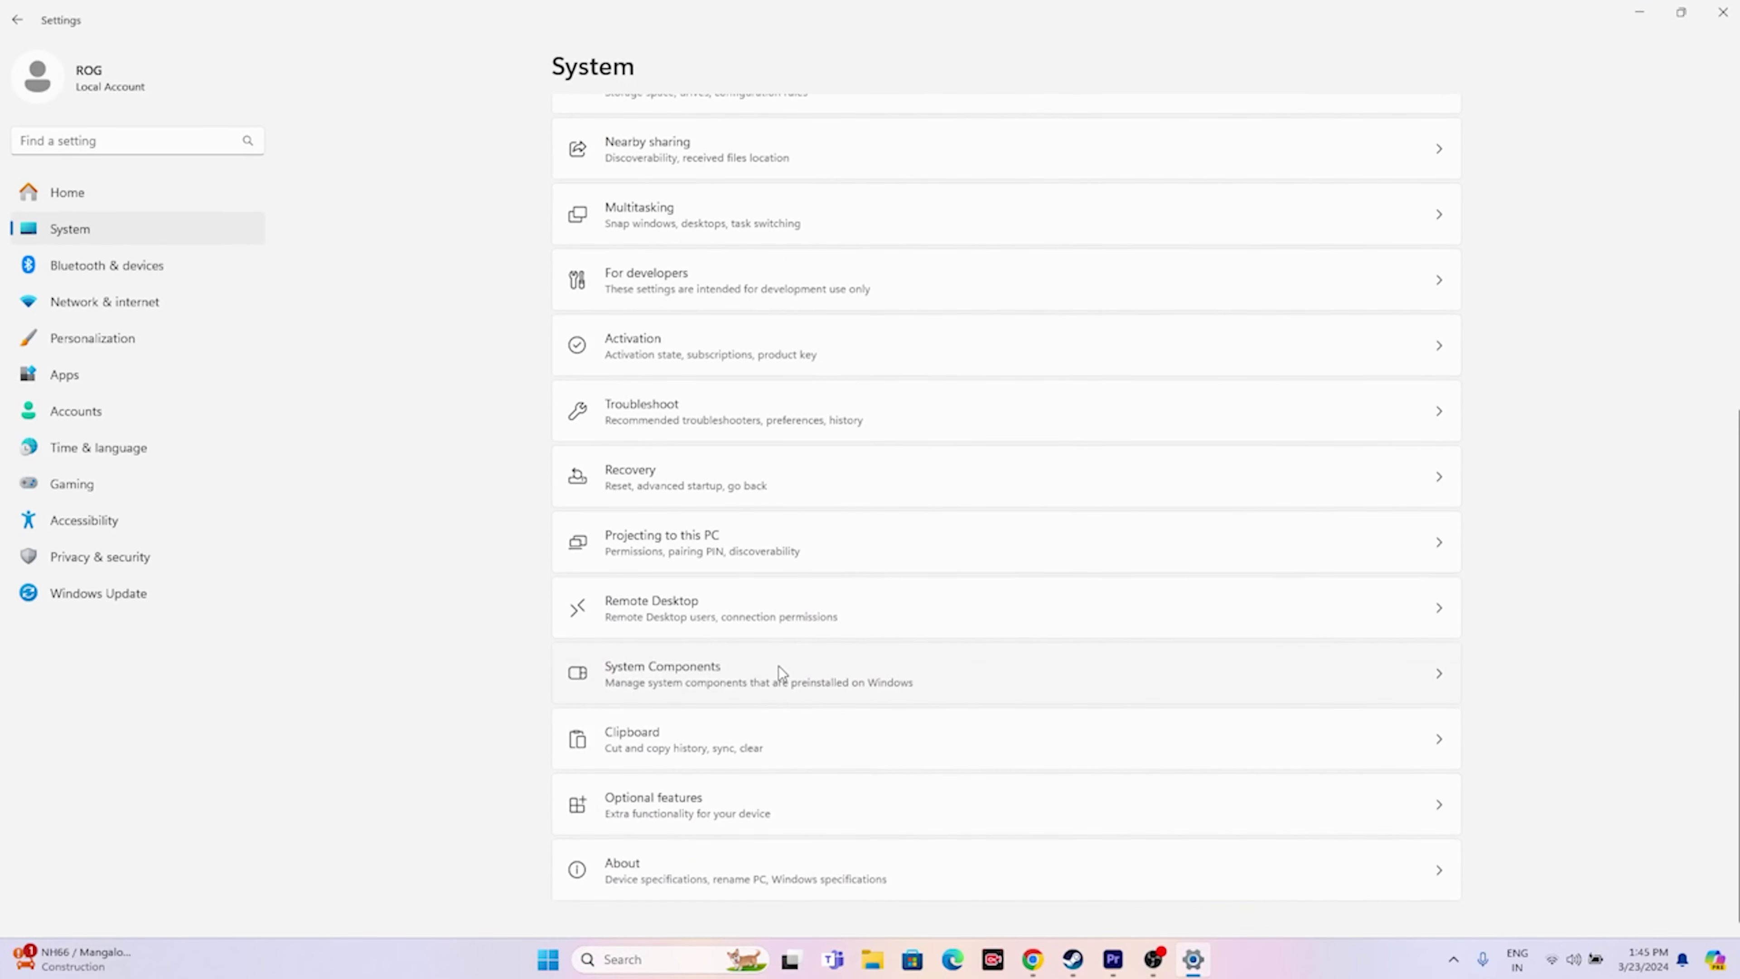
pyautogui.click(670, 858)
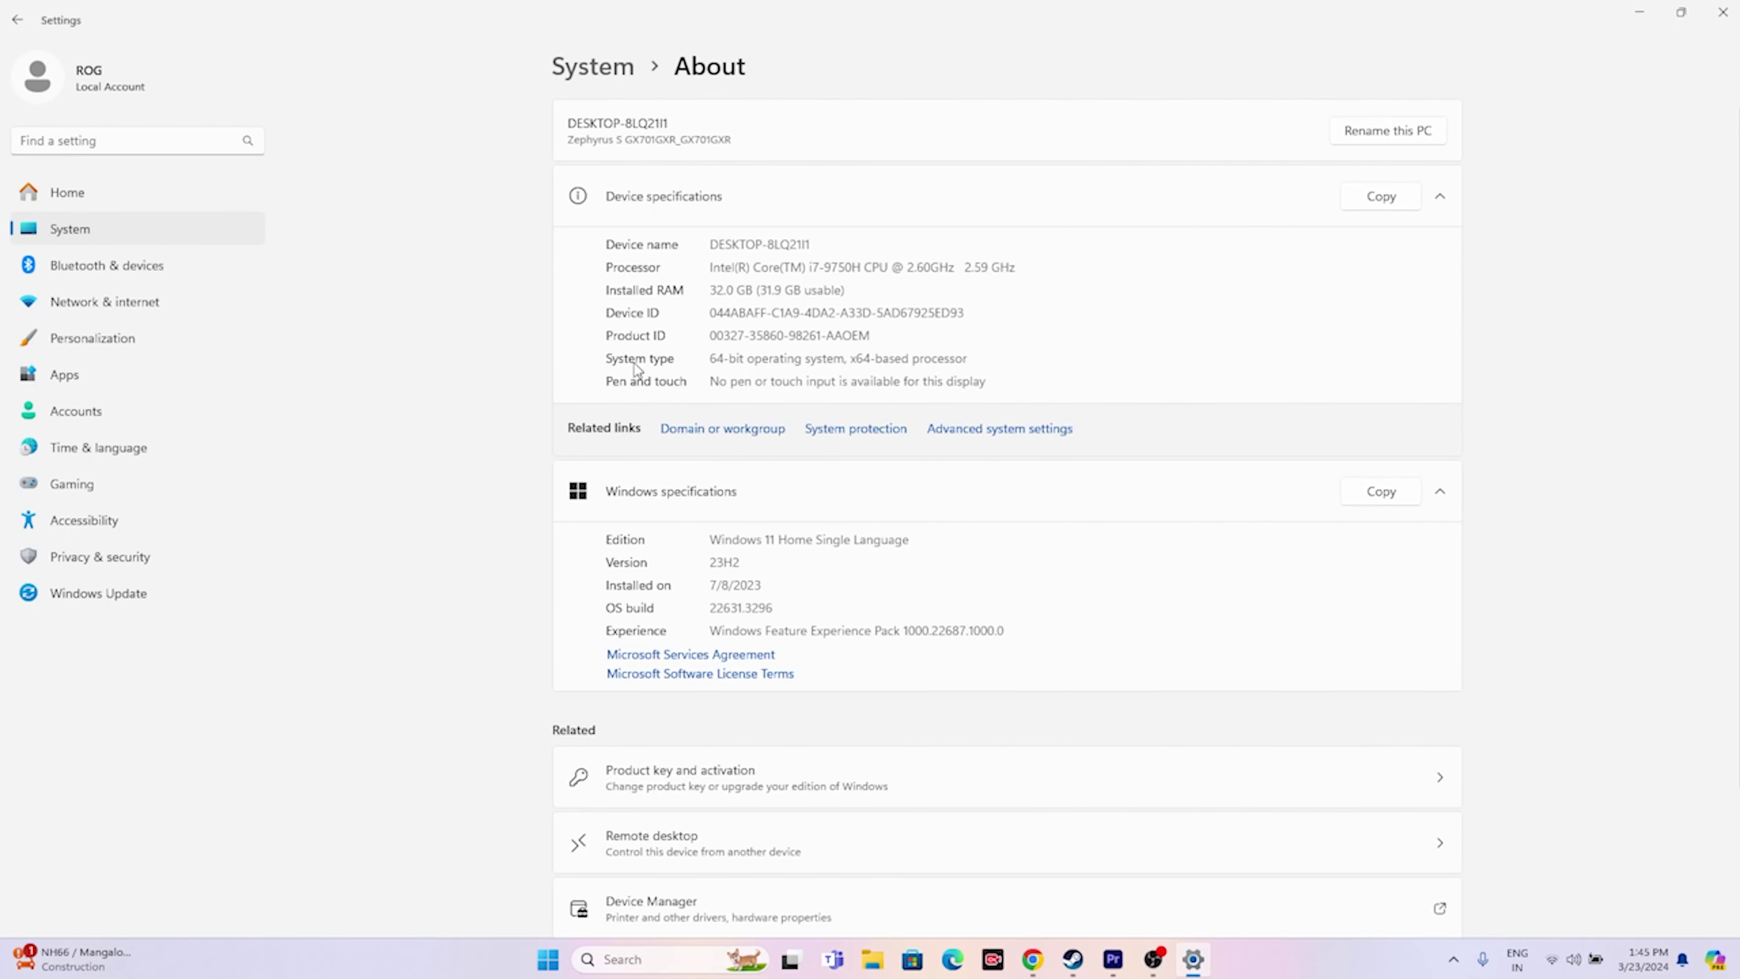
pyautogui.moveTo(990, 364); pyautogui.dragTo(707, 359)
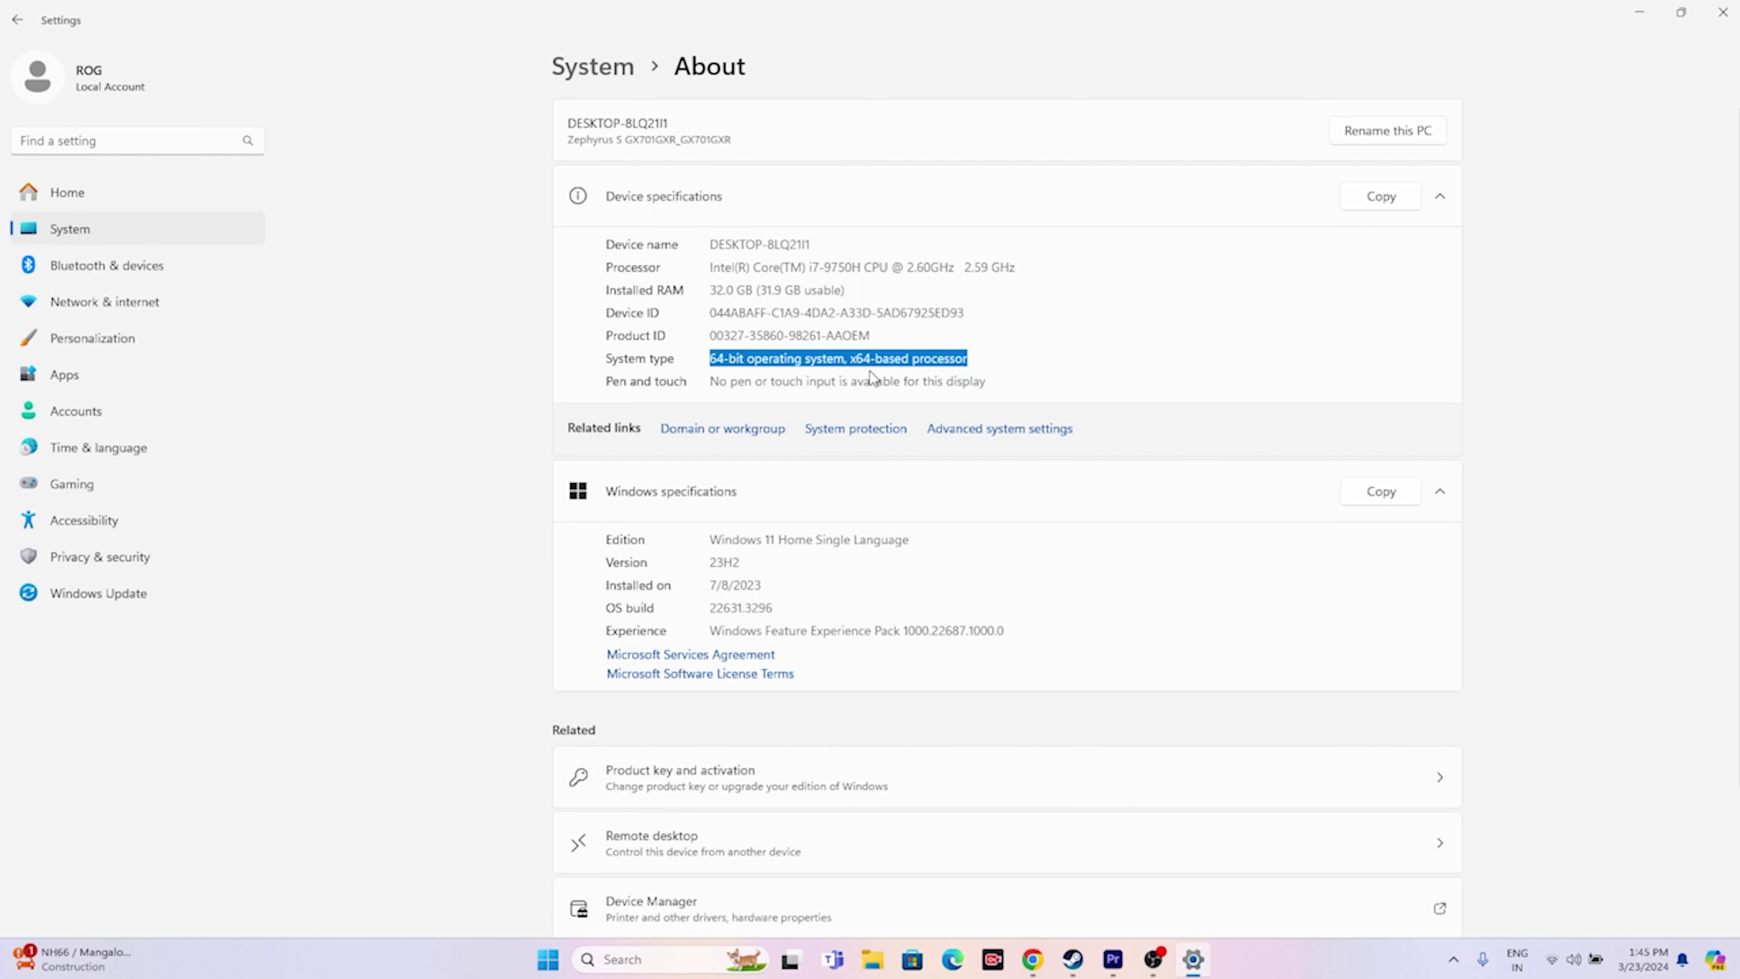
pyautogui.click(1722, 12)
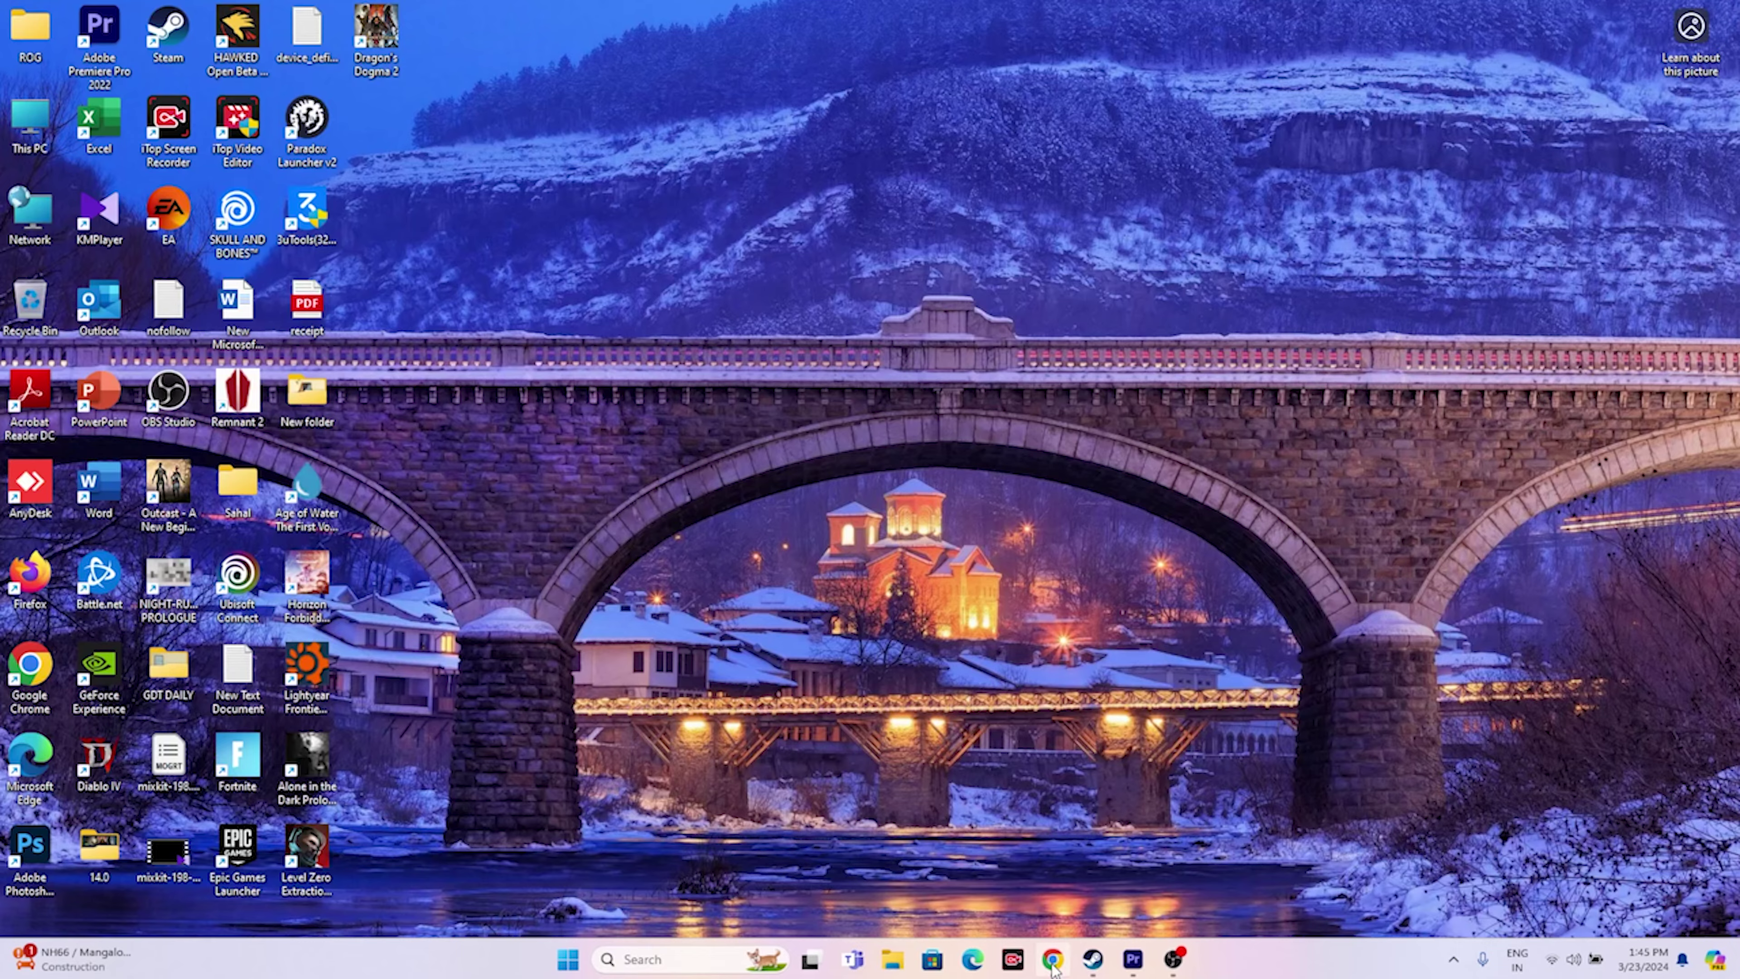
# Return to the Visual C++ Redistributable page in Chrome and view Microsoft's DirectX End-User Runtime download page.
pyautogui.click(1053, 959)
pyautogui.click(538, 575)
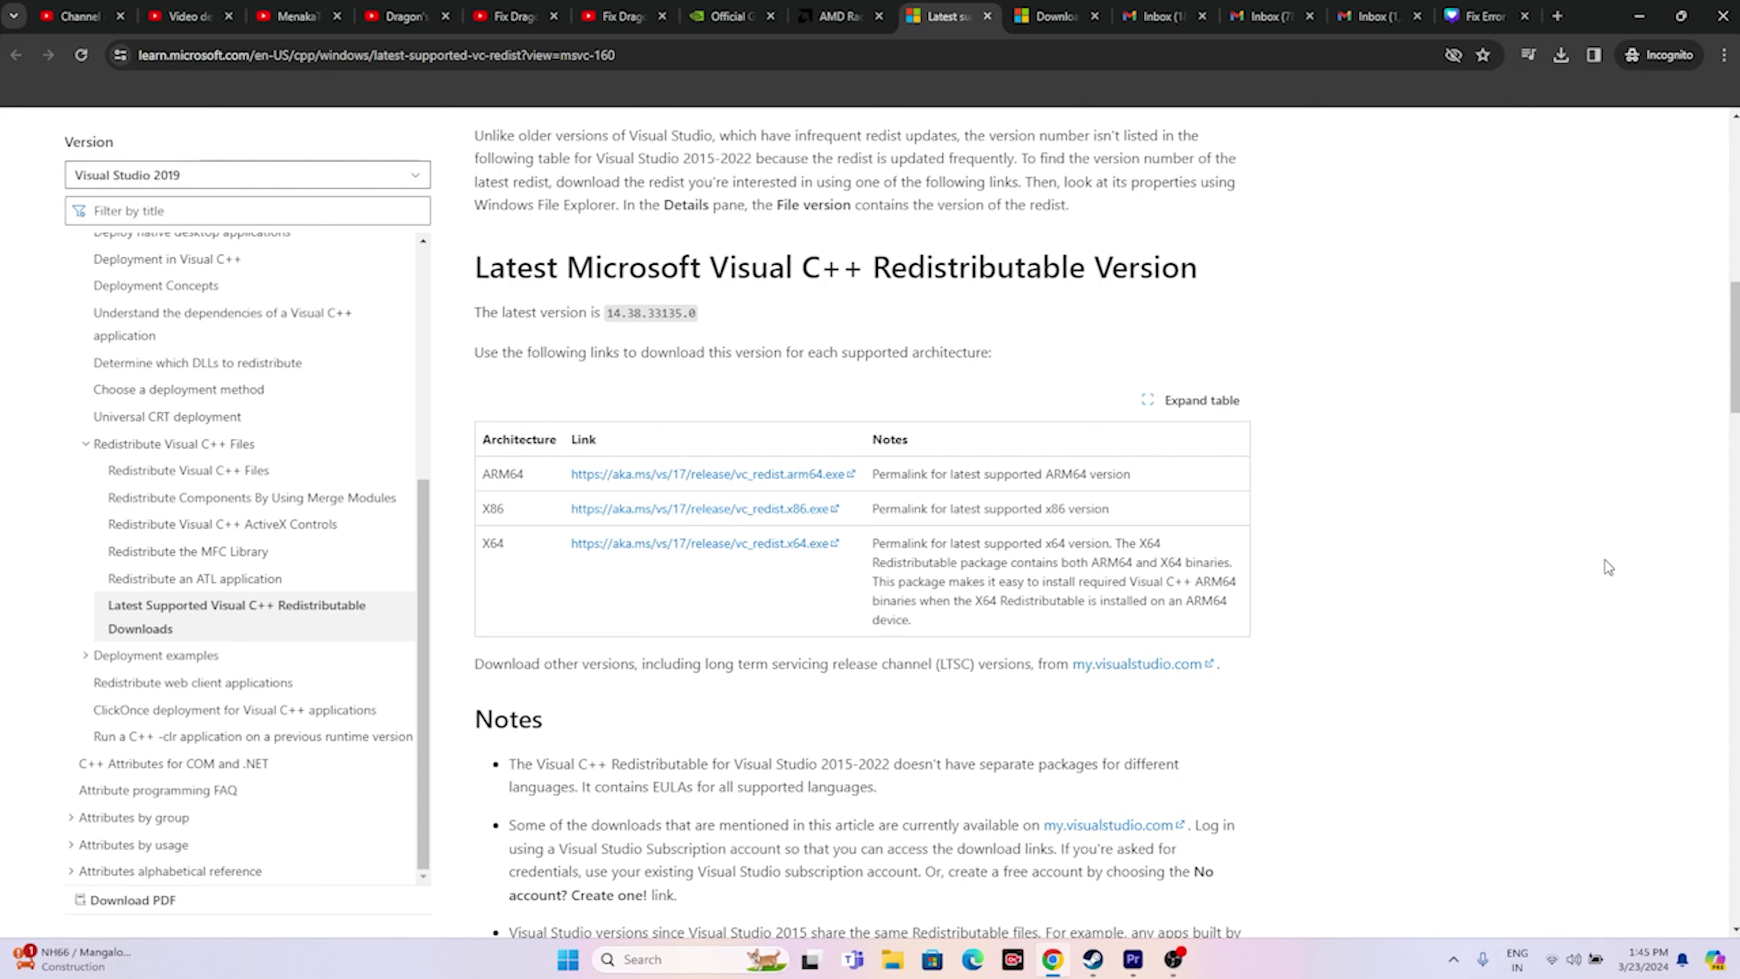
pyautogui.click(1074, 22)
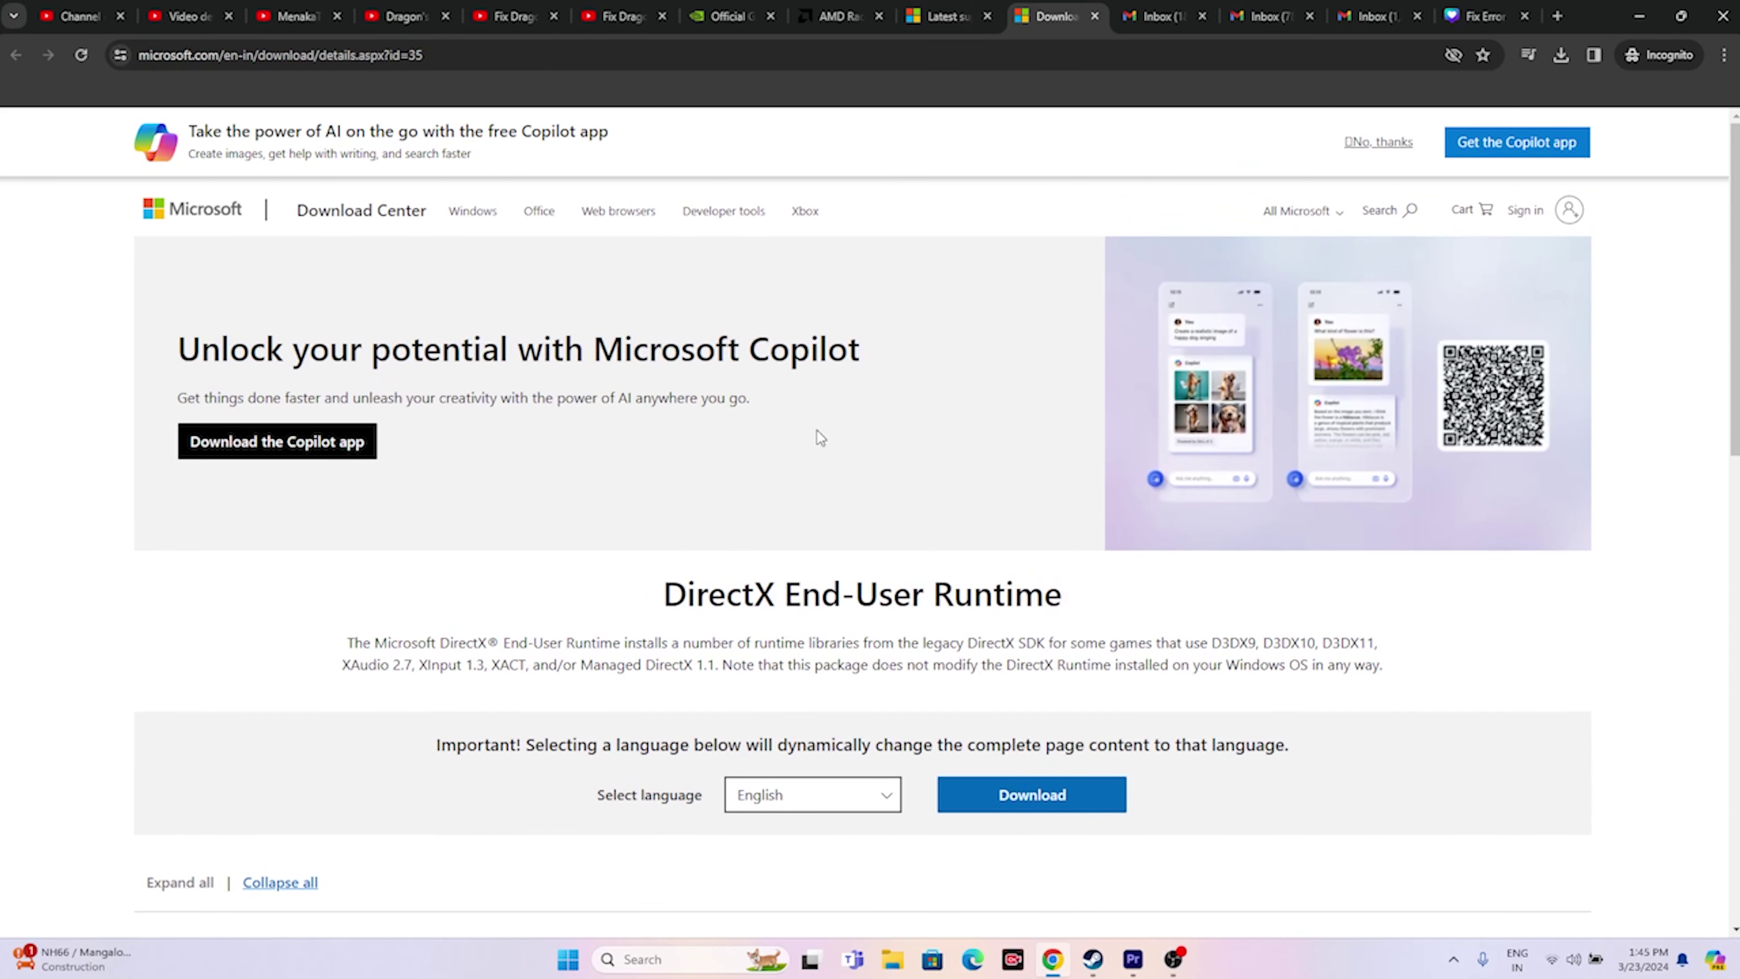
pyautogui.scroll(-1, 750, 417)
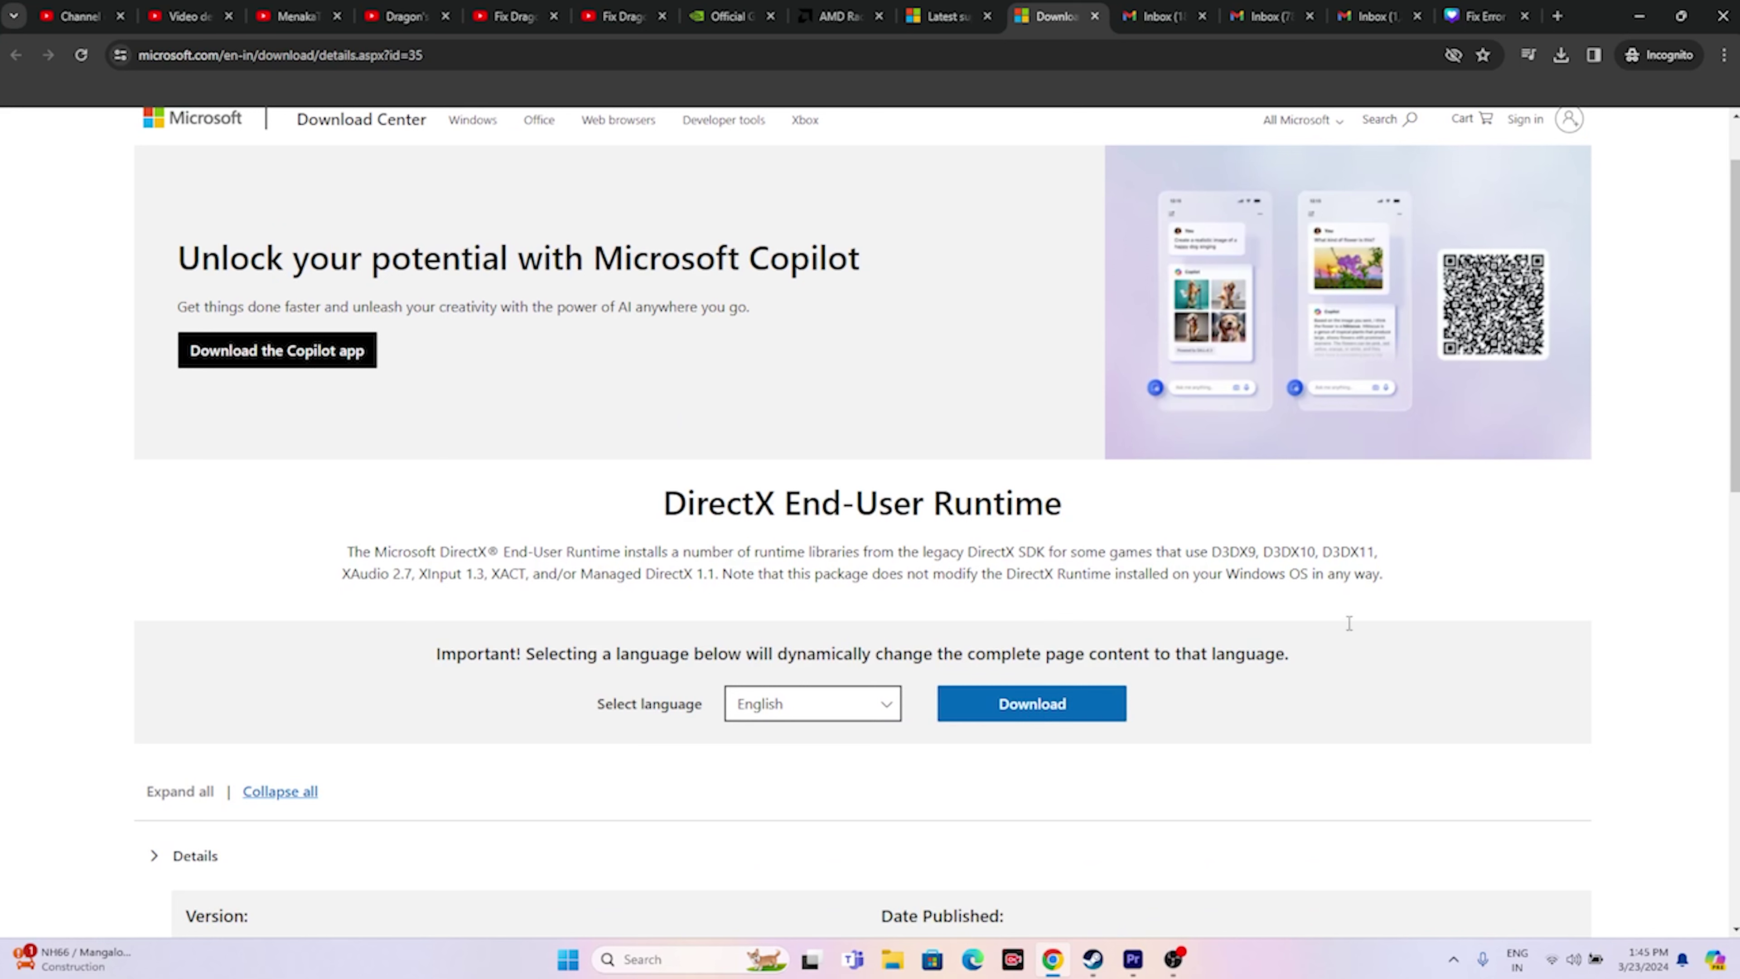
pyautogui.click(1639, 16)
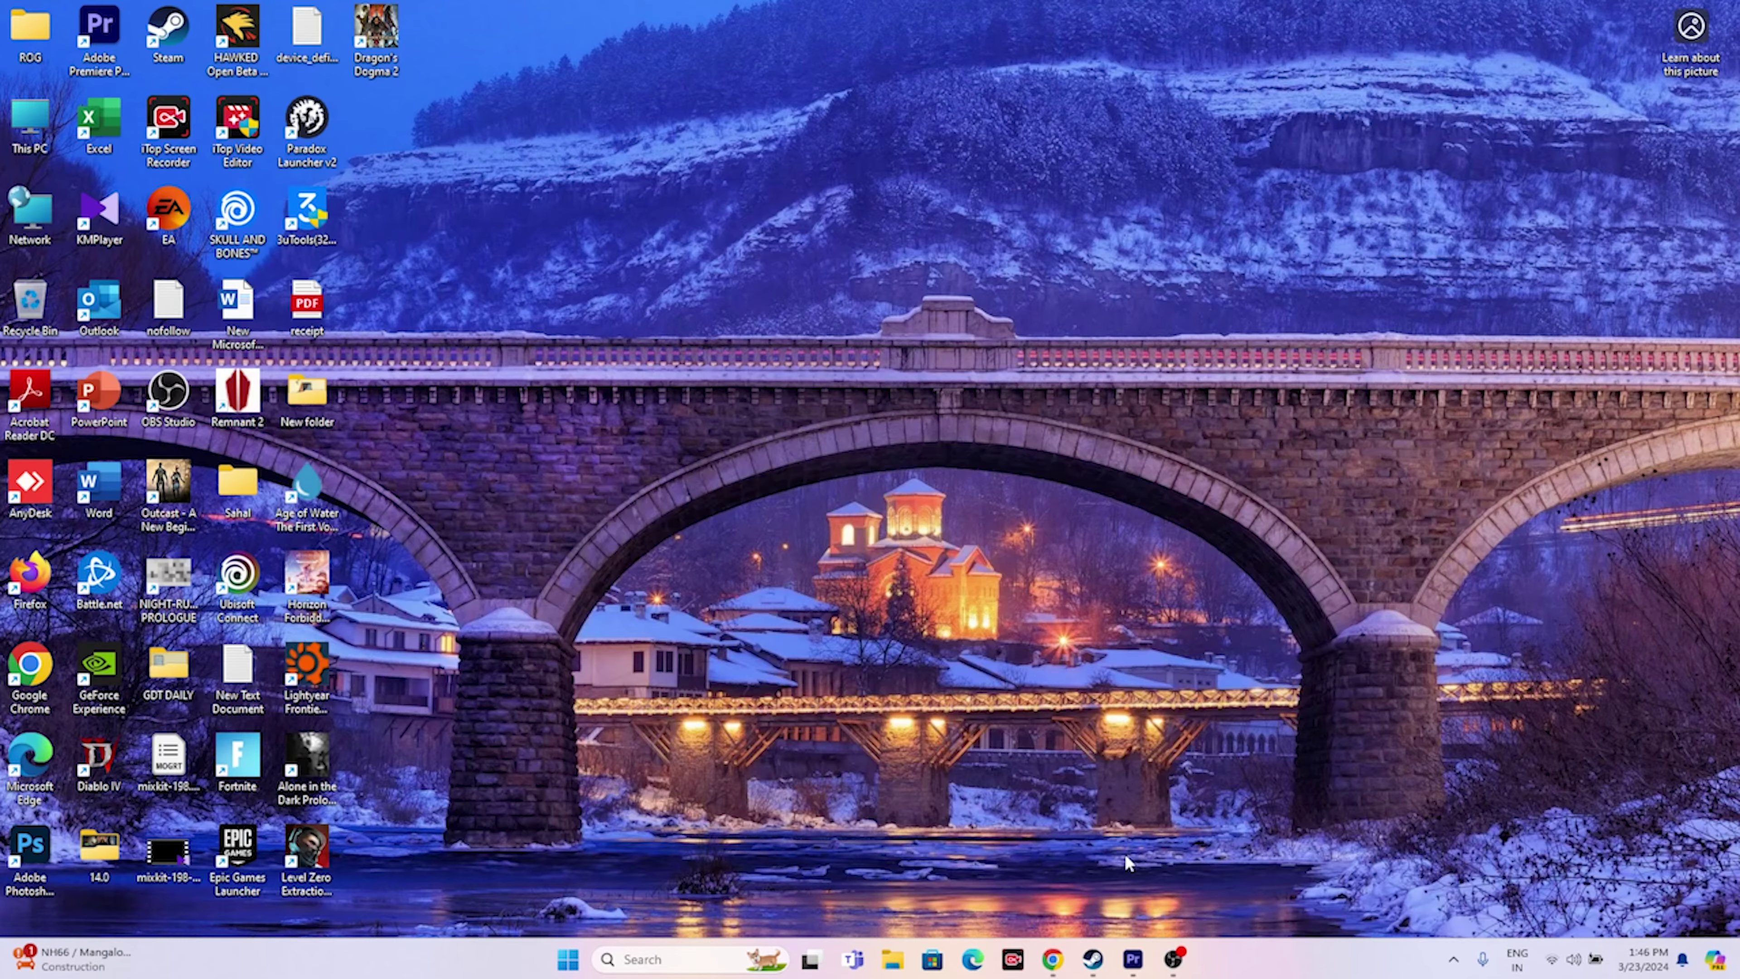
# Switch to Steam, look at the Uninstall option for Dragon's Dogma 2, and open File Explorer.
pyautogui.click(1092, 958)
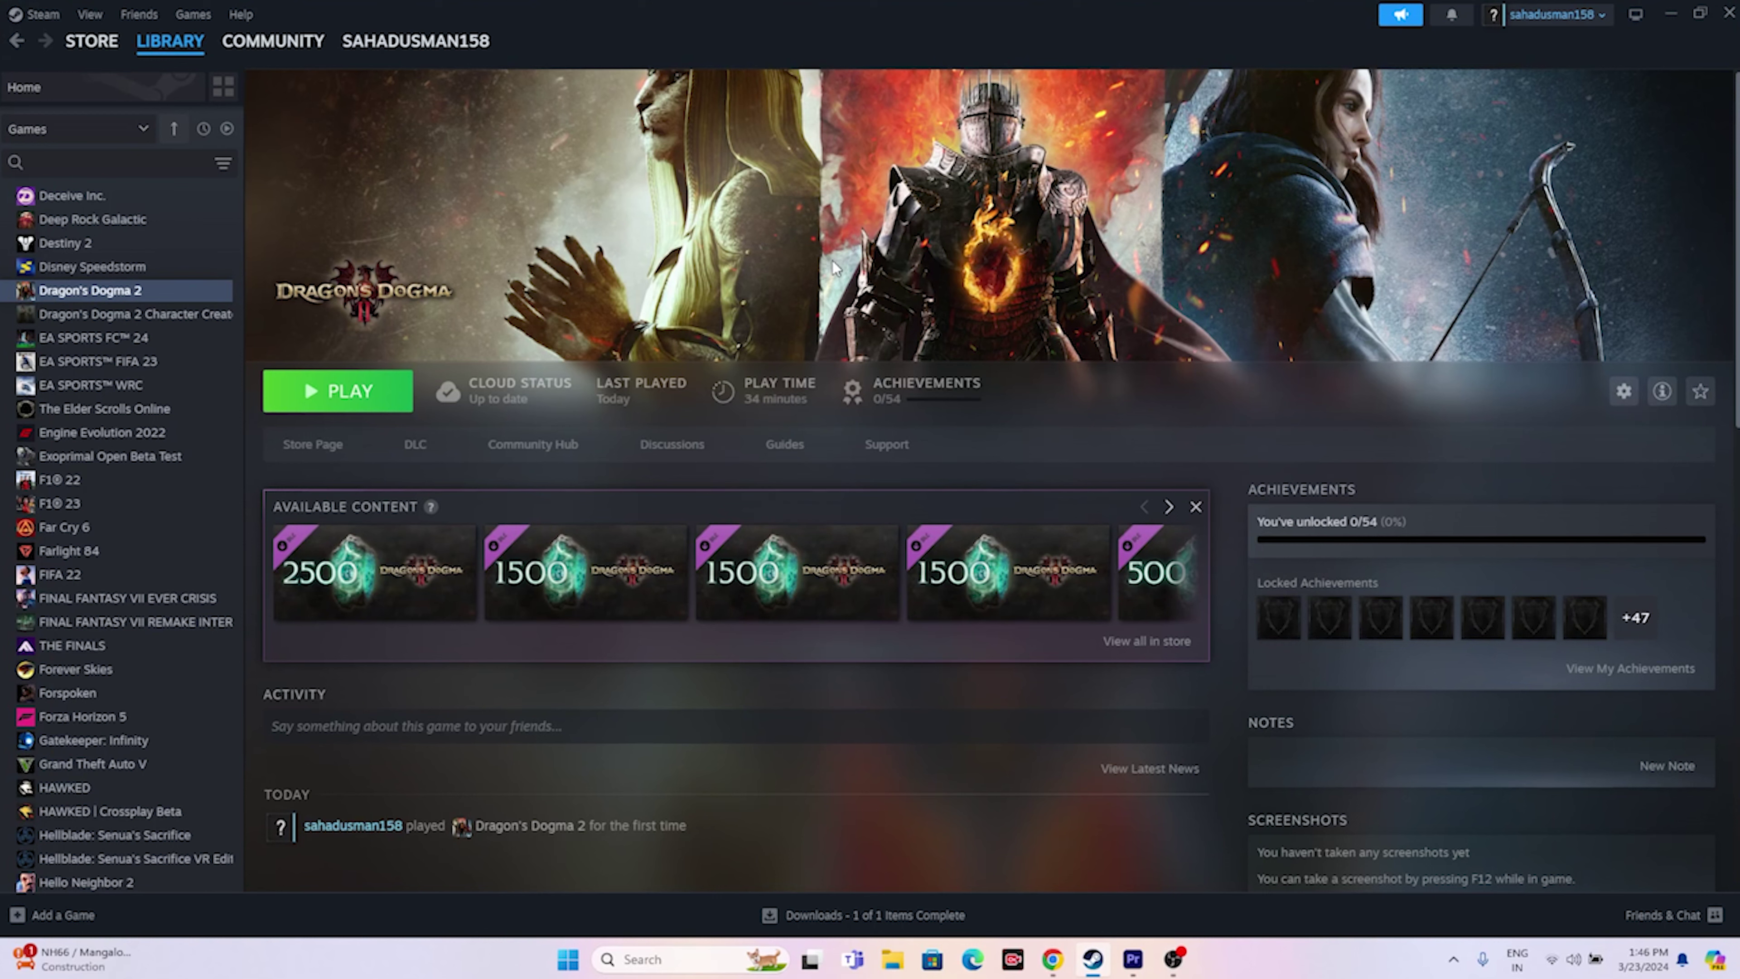
pyautogui.rightClick(128, 291)
pyautogui.moveTo(175, 399)
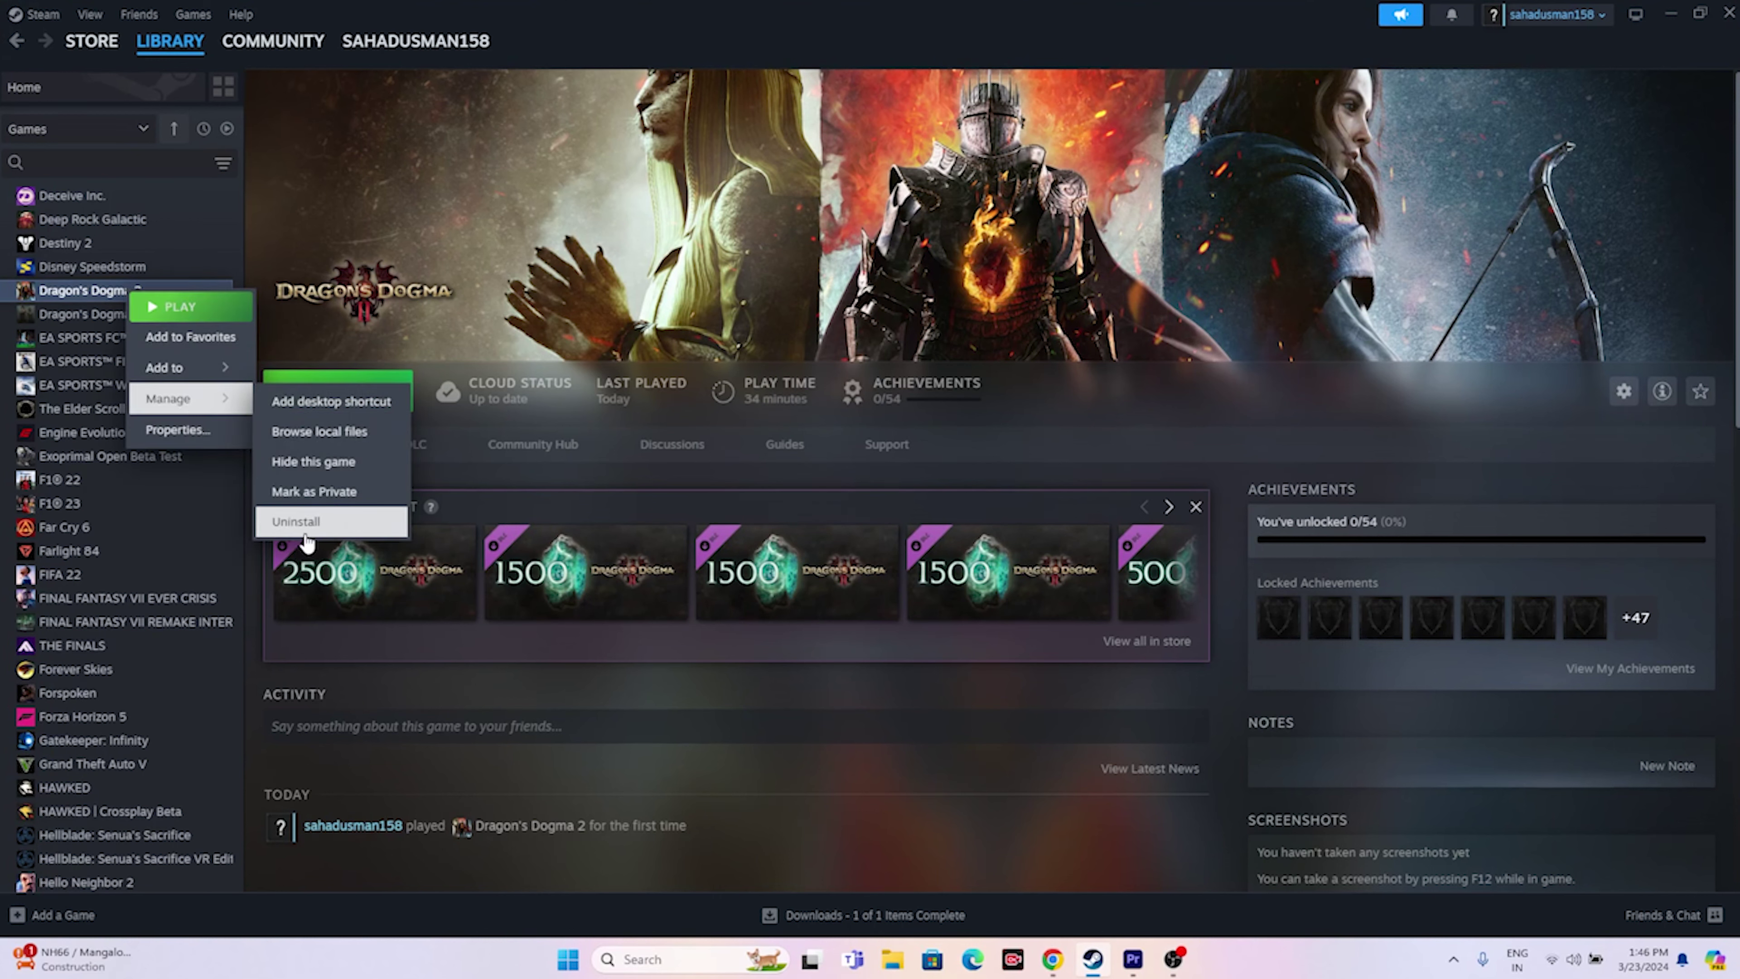
pyautogui.click(891, 959)
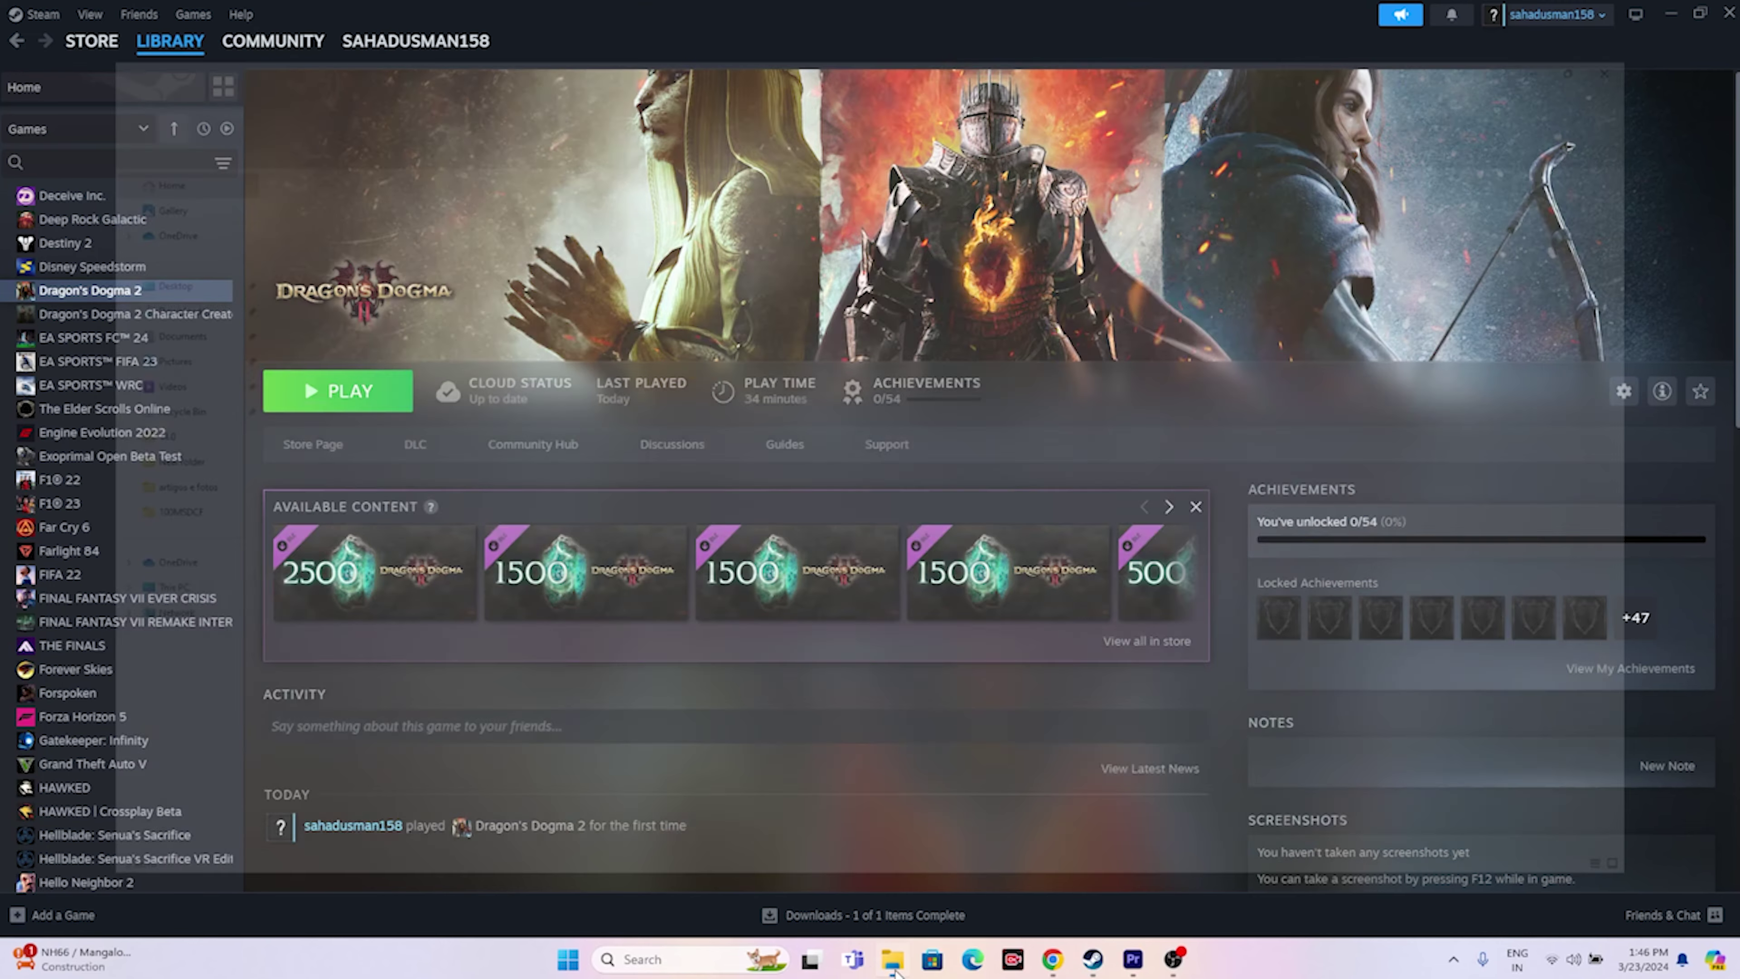
pyautogui.click(63, 606)
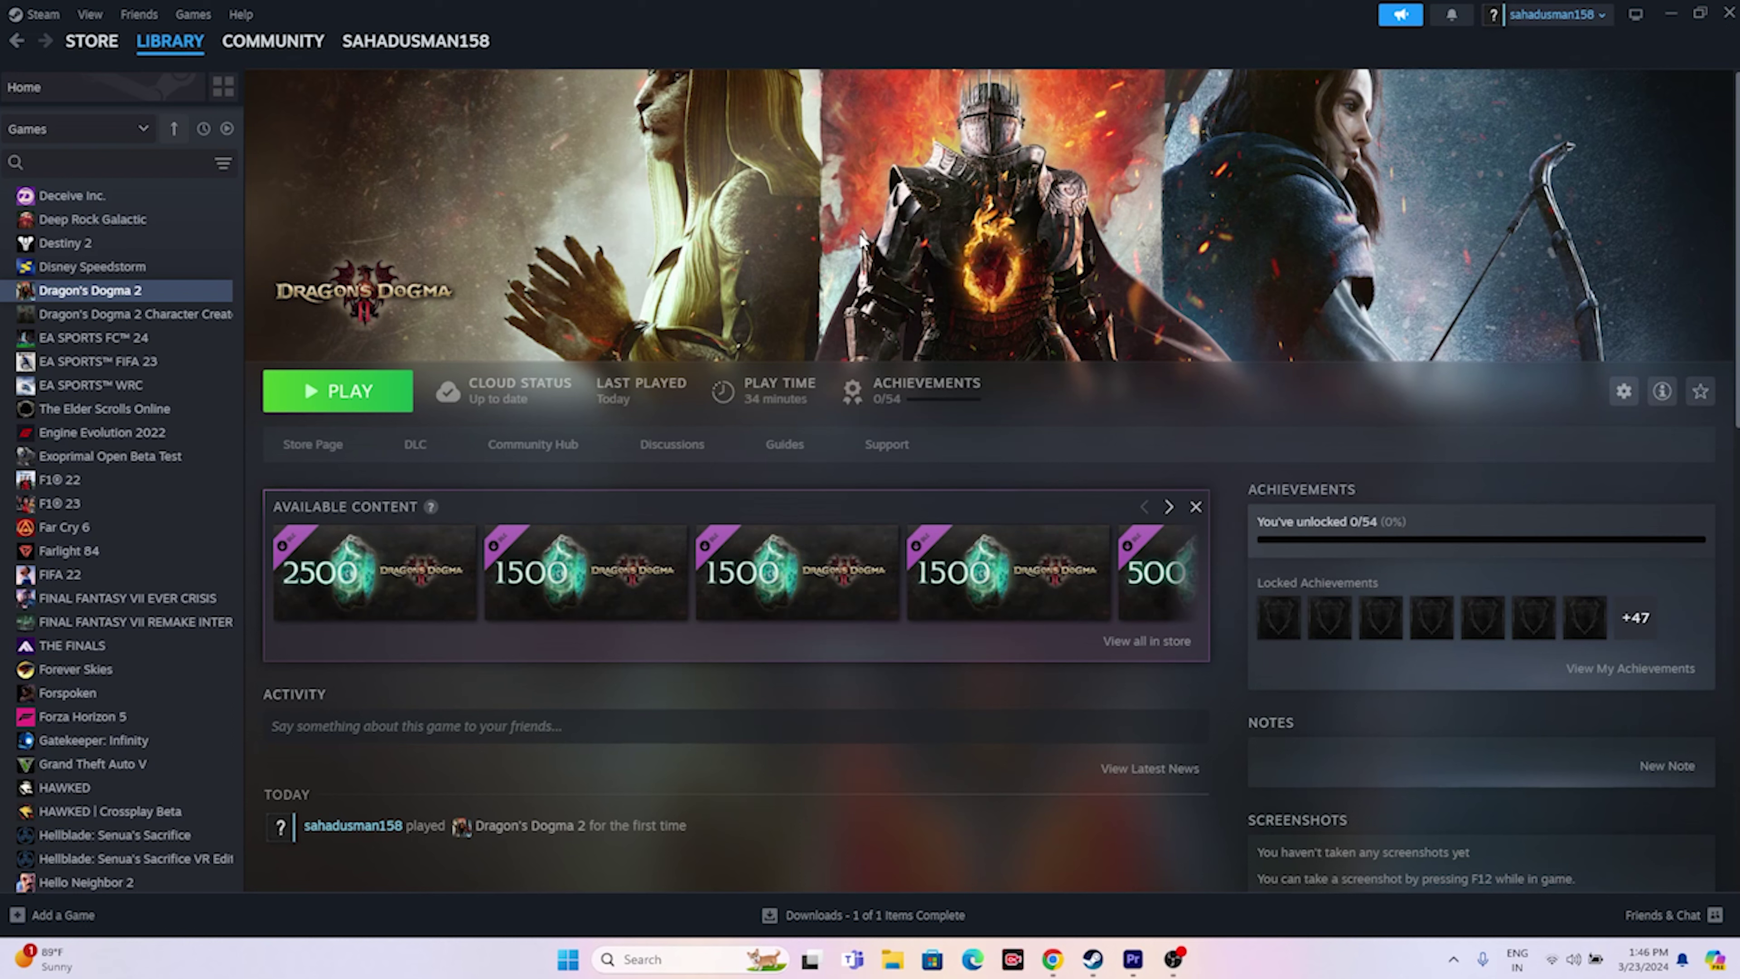
# Verify the integrity of the Dragon's Dogma 2 game files in its Steam properties, and close the properties.
pyautogui.rightClick(85, 295)
pyautogui.click(133, 434)
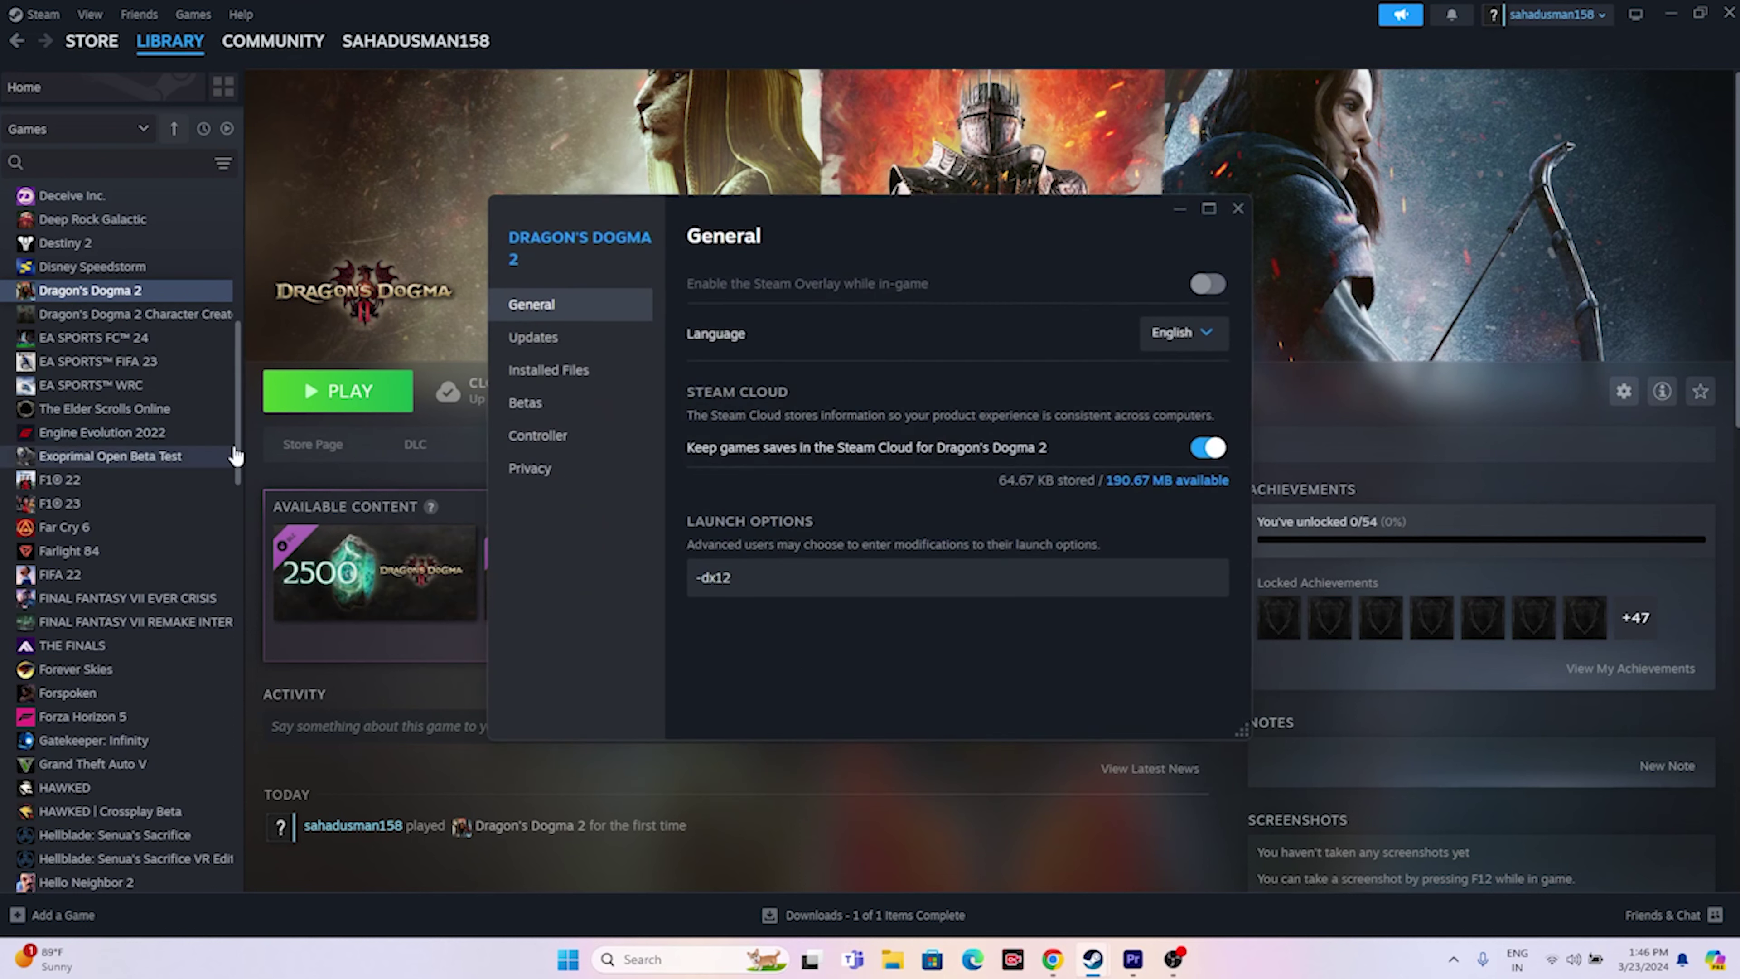
pyautogui.click(556, 373)
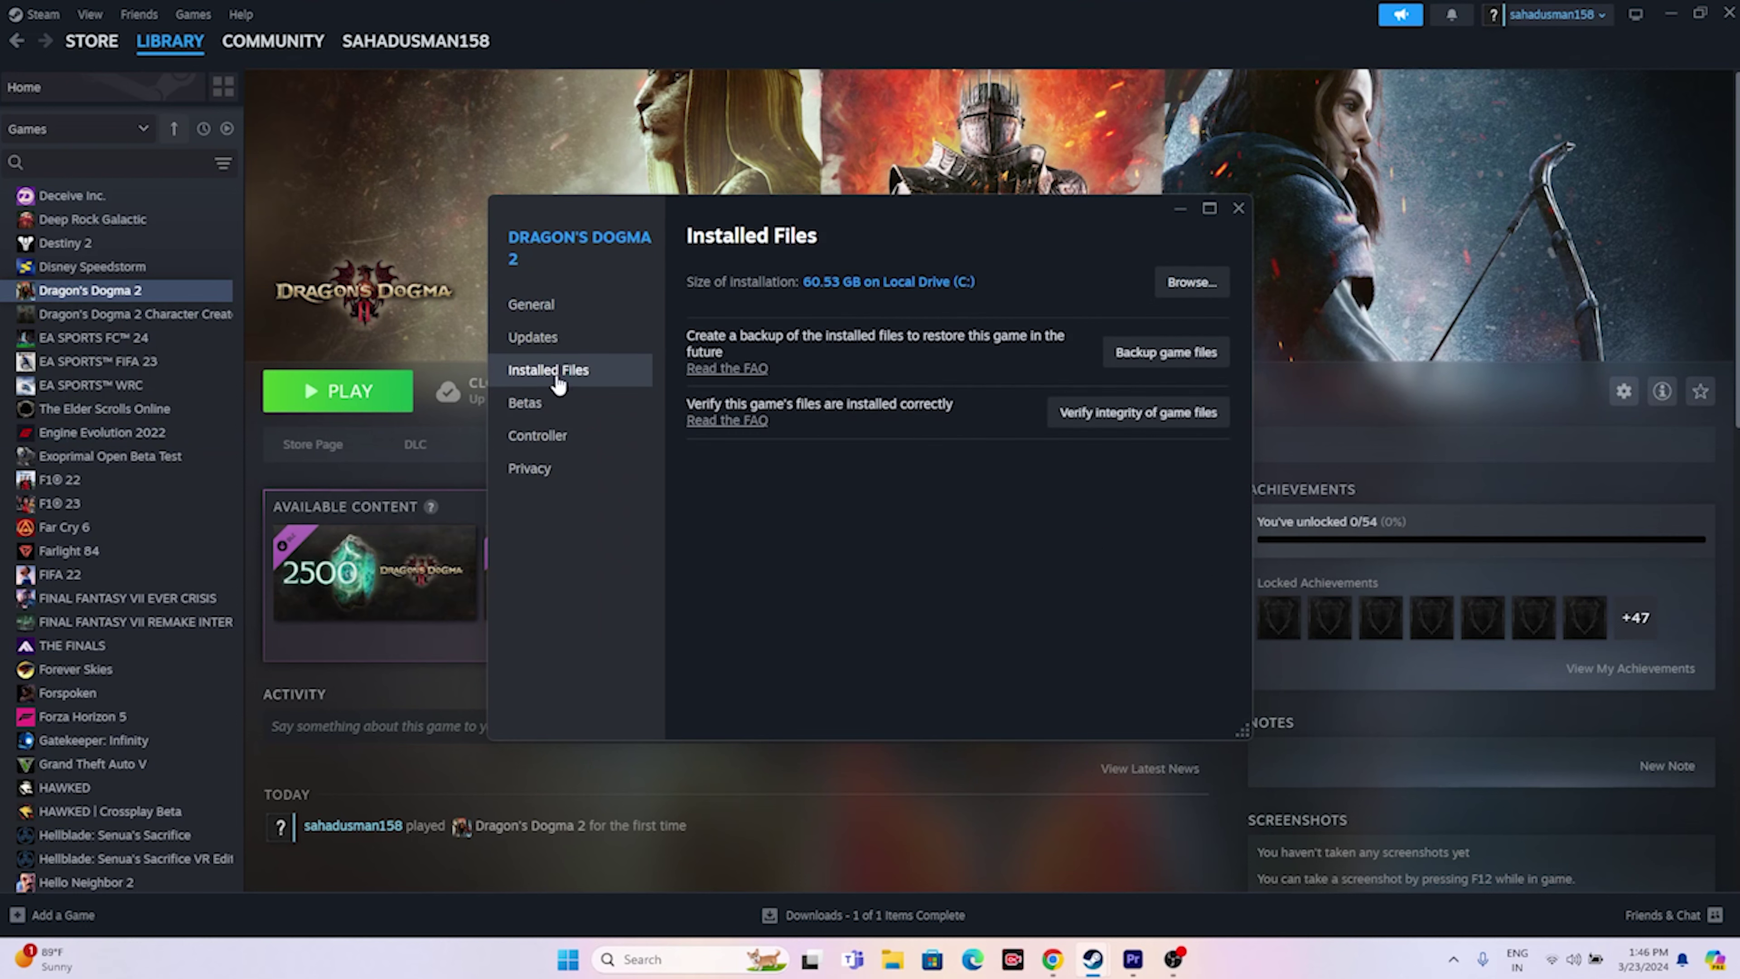
pyautogui.click(1153, 416)
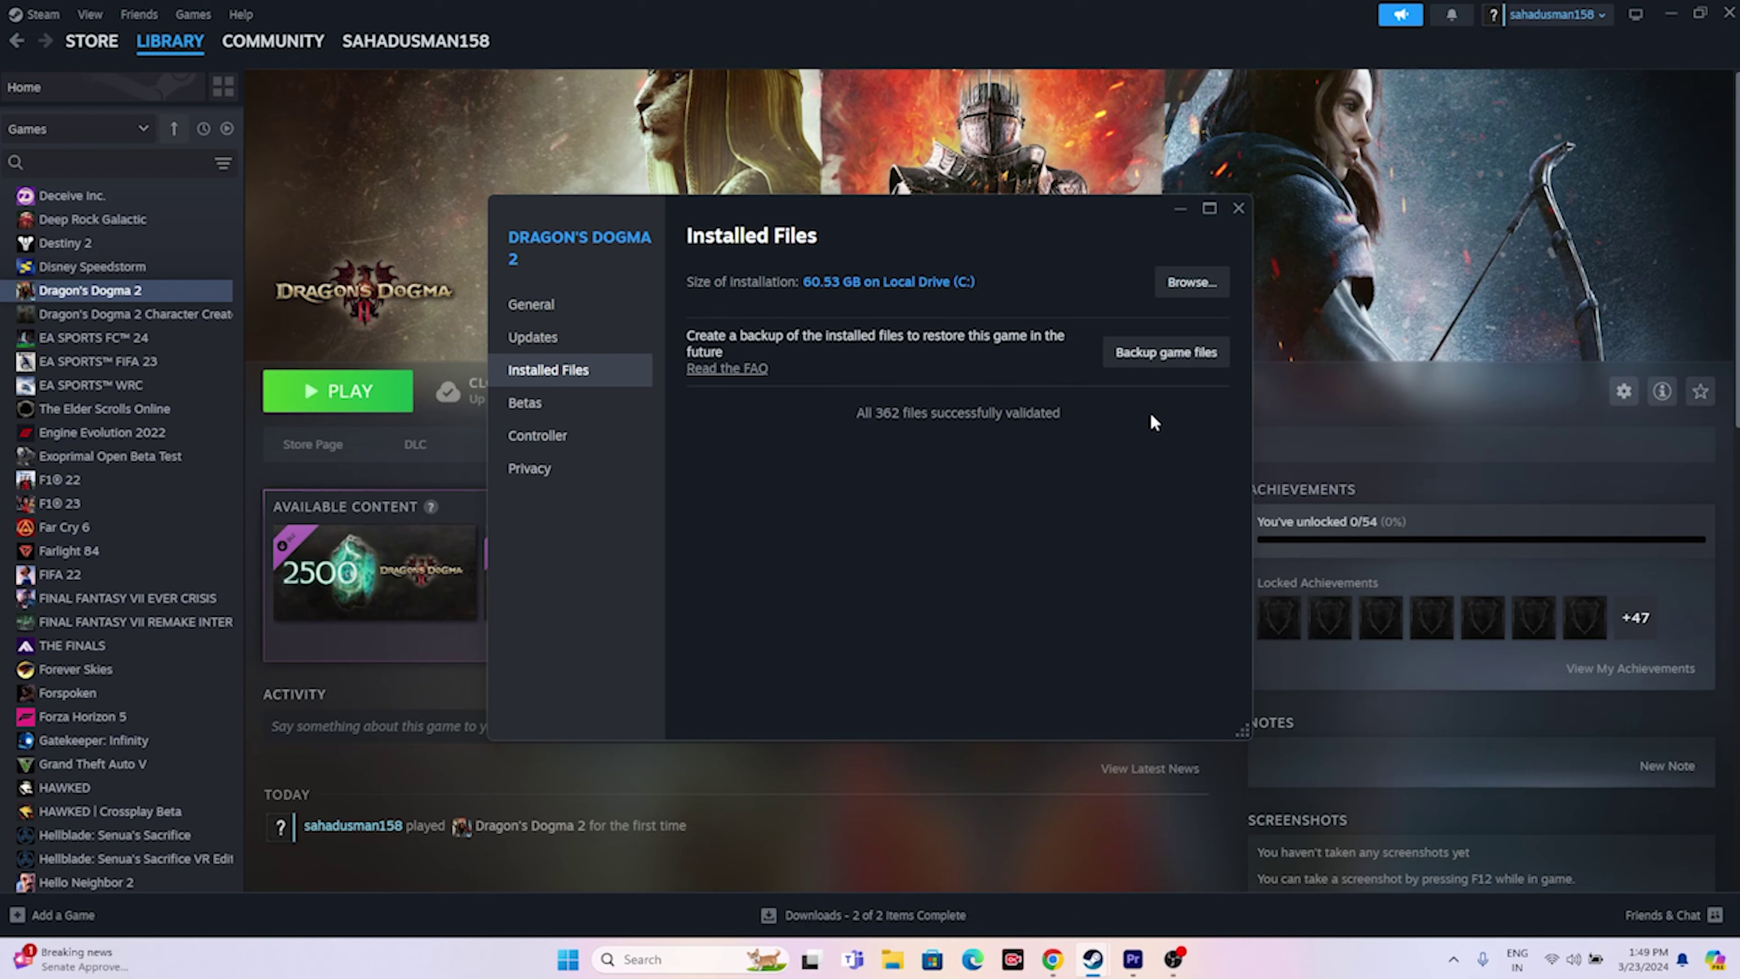
pyautogui.click(1238, 208)
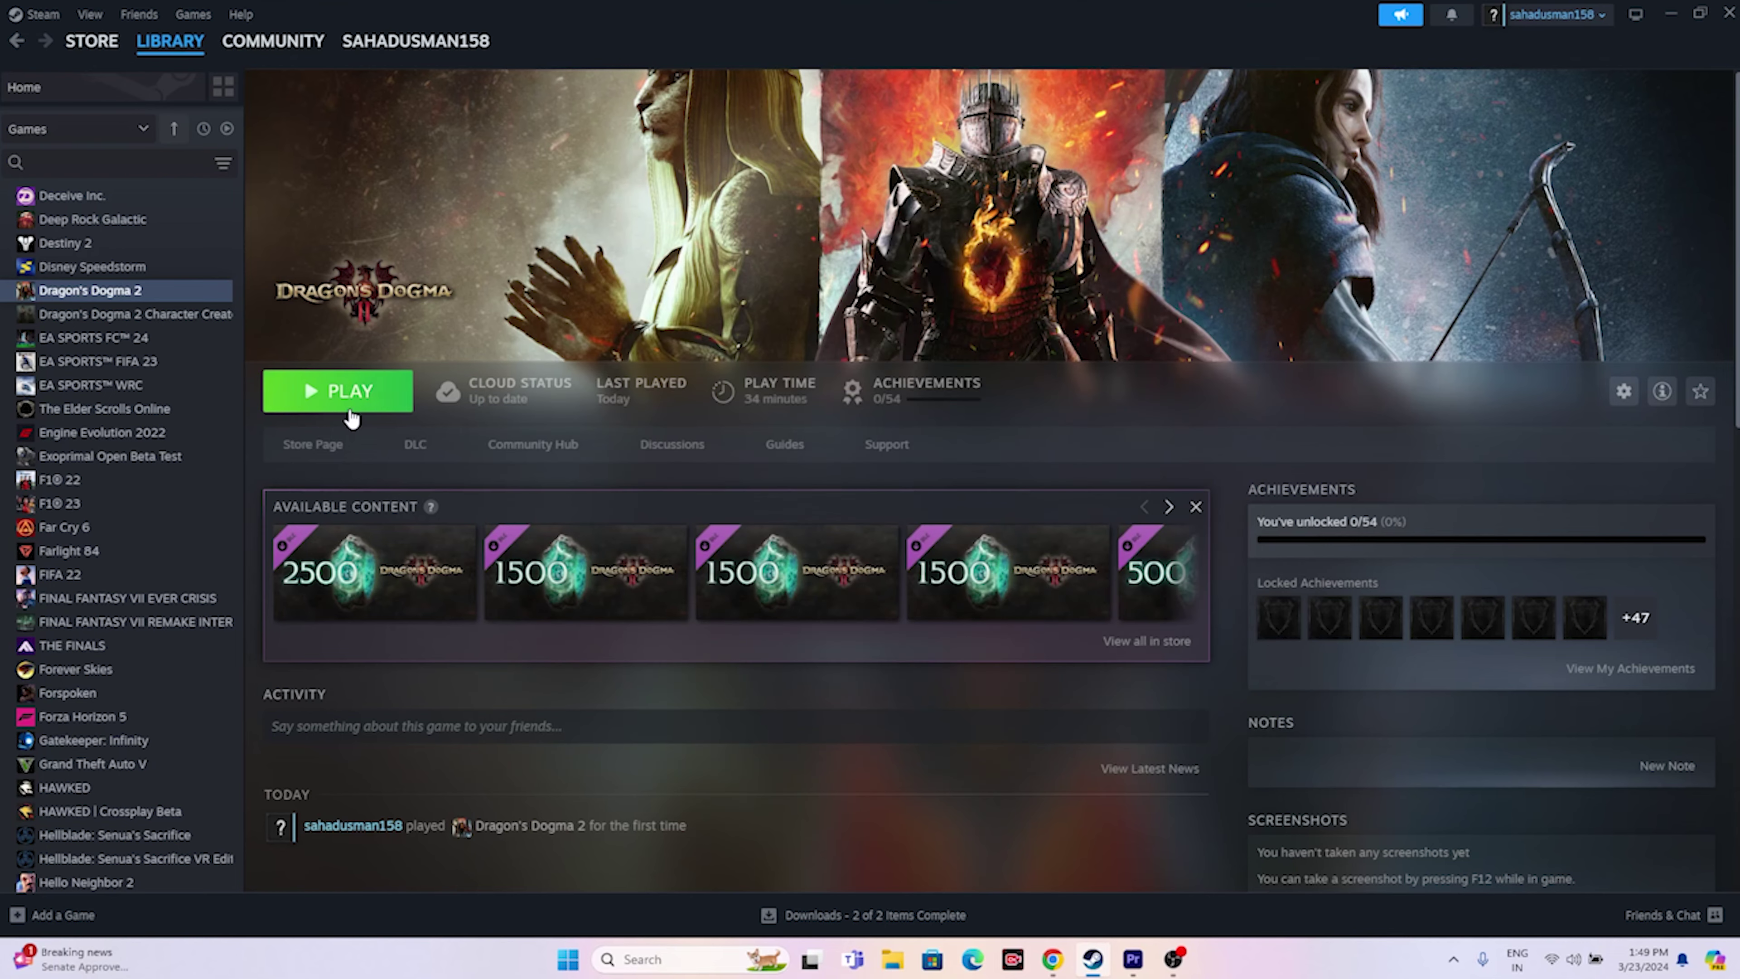